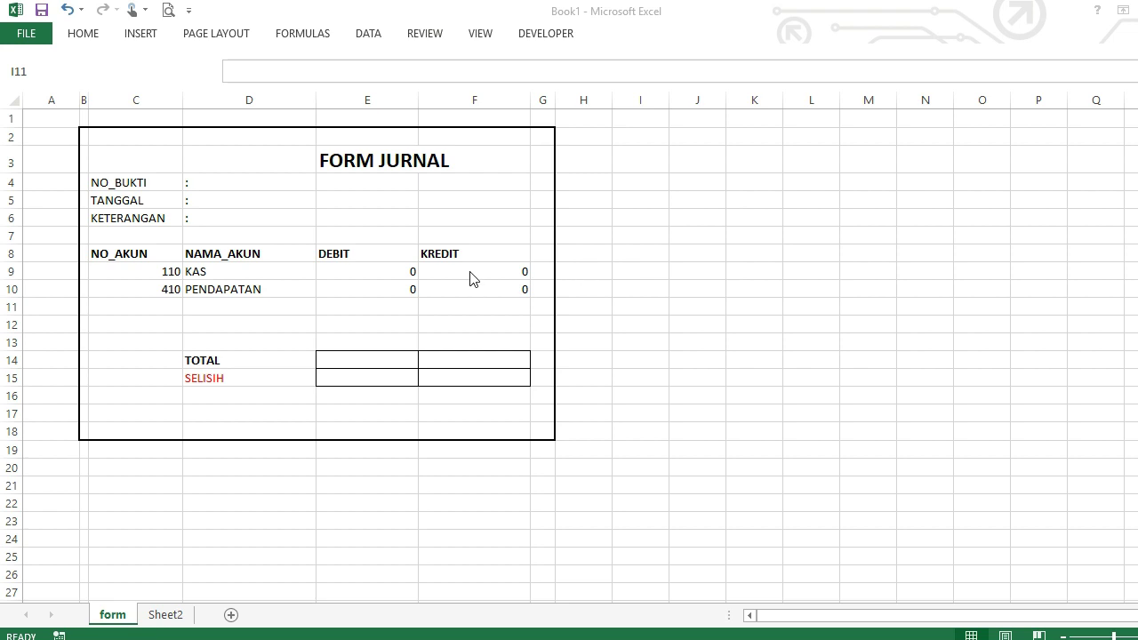
- Examine the journal form's account rows, its debit and credit columns, and the TOTAL and SELISIH cells
click(423, 264)
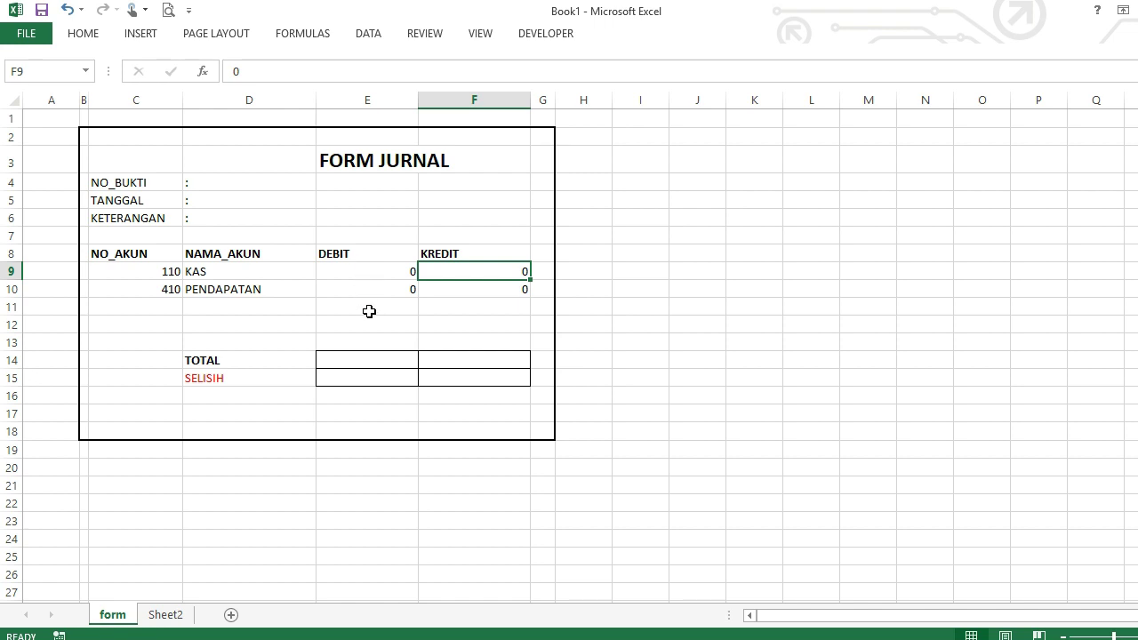
click(373, 254)
click(439, 253)
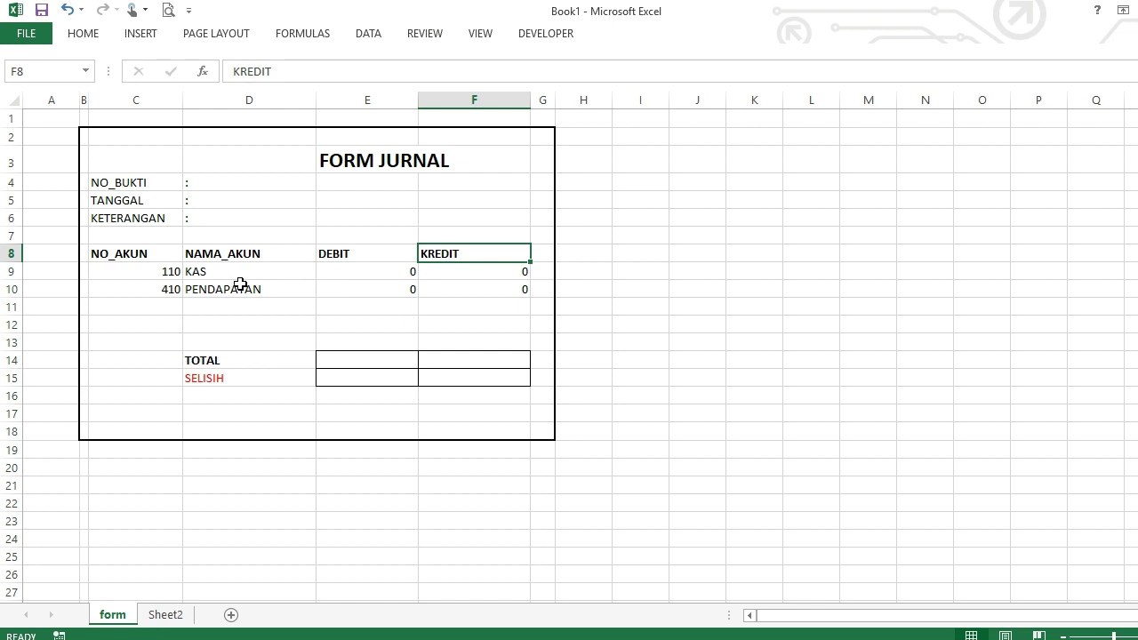
click(154, 274)
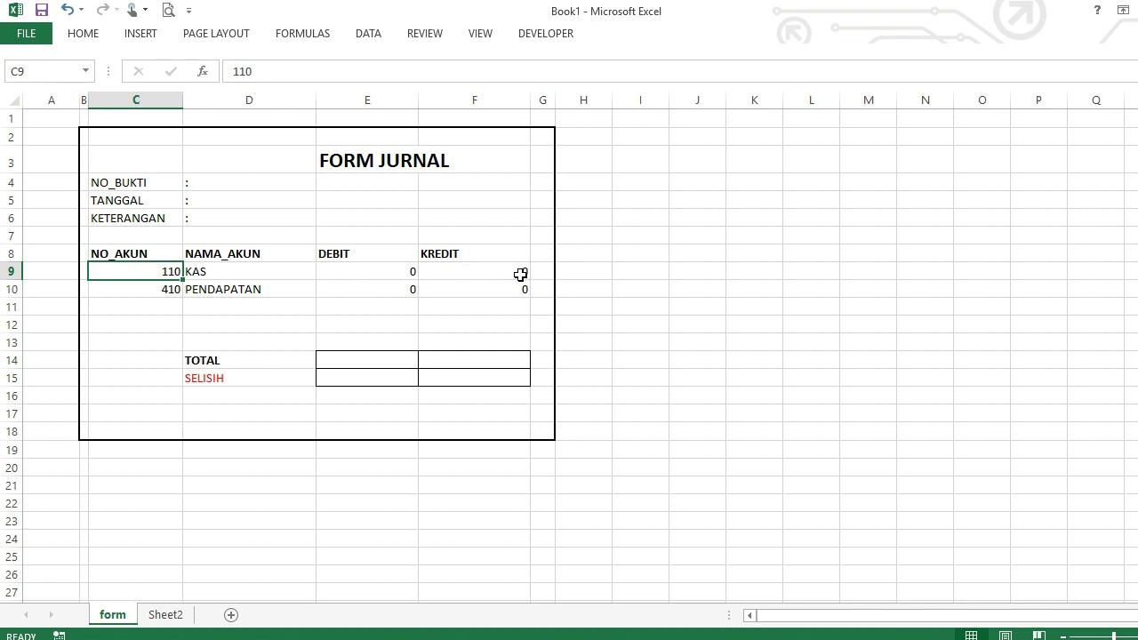
click(410, 306)
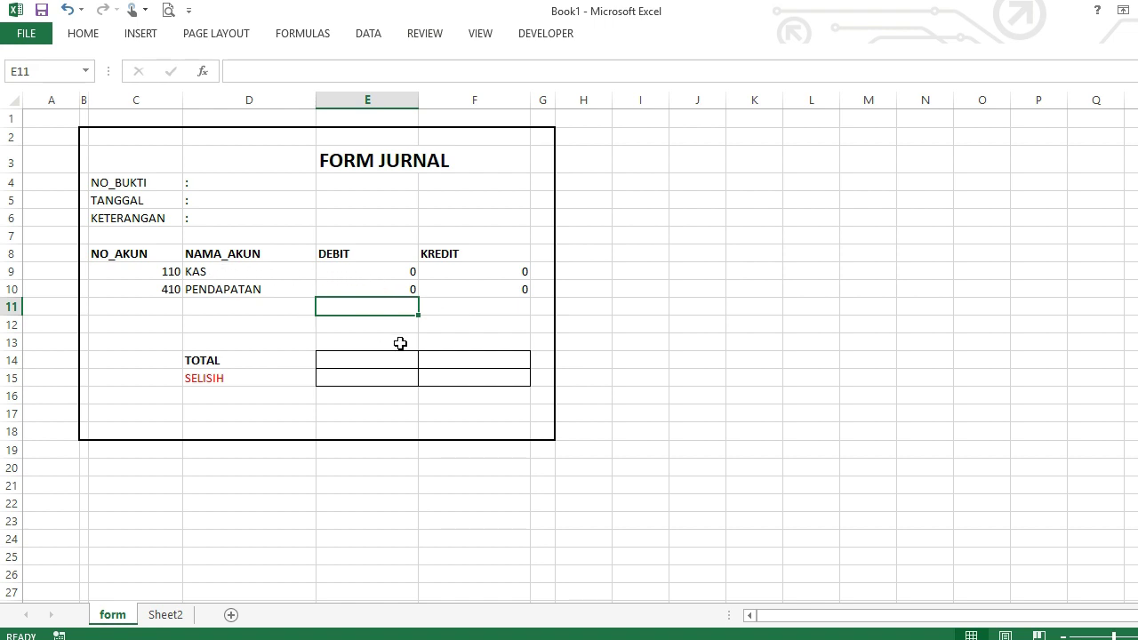
key(alt+F11)
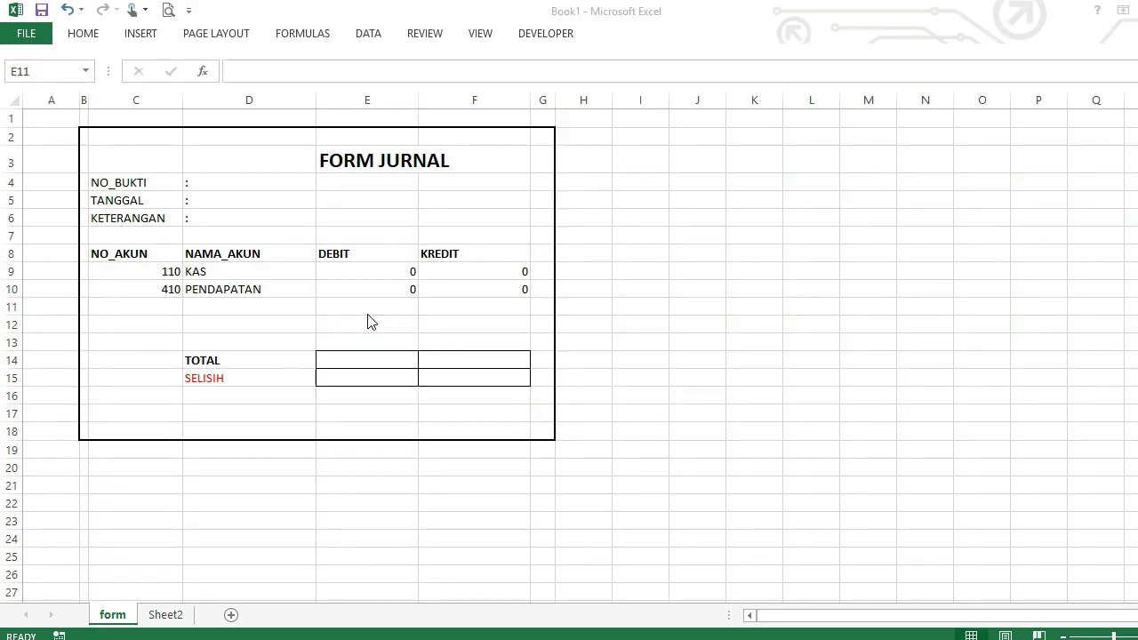
click(394, 365)
click(392, 363)
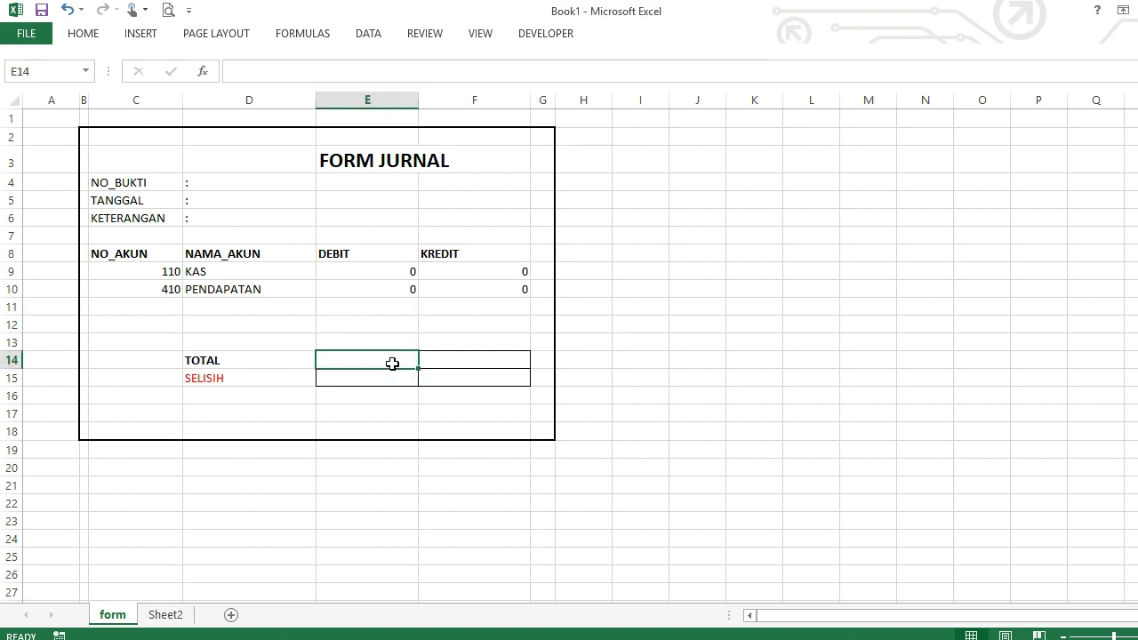
click(449, 363)
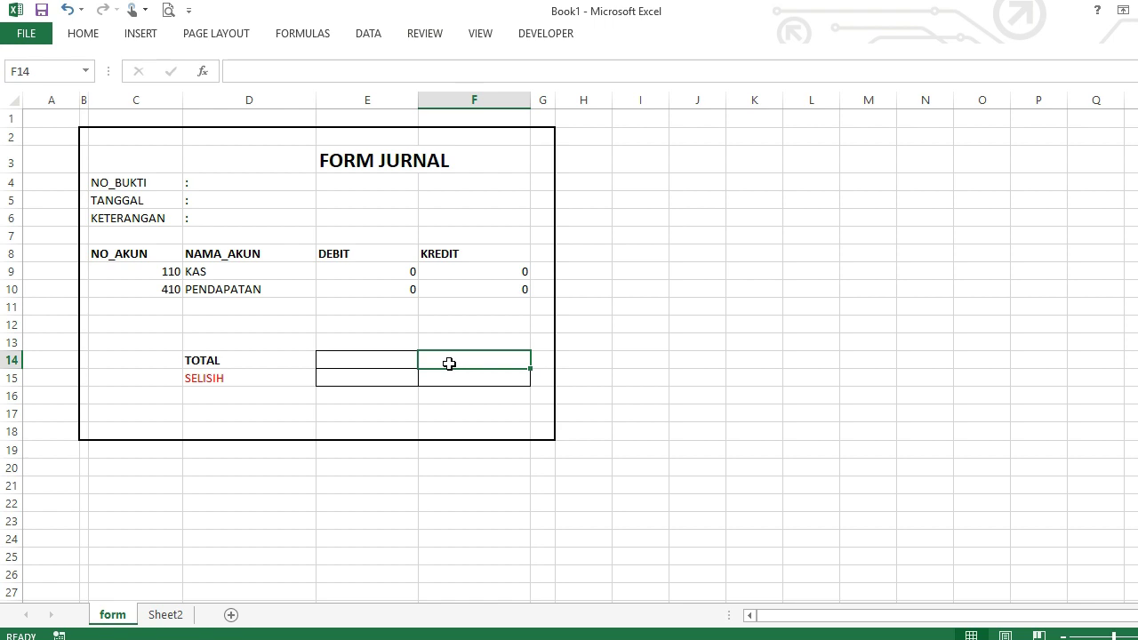
click(394, 382)
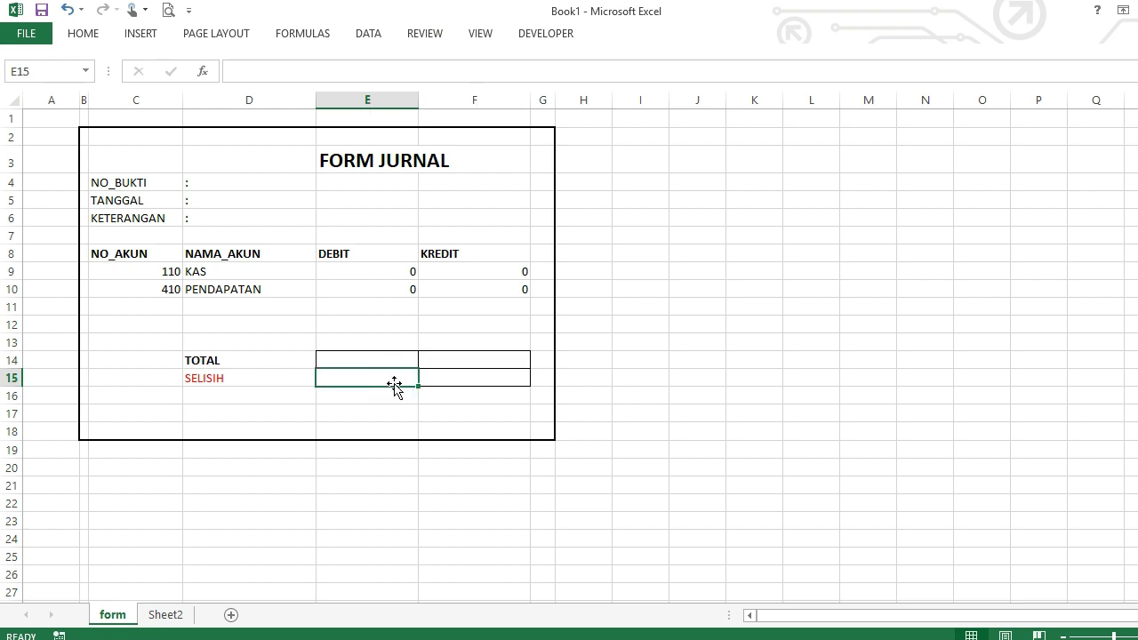
click(448, 378)
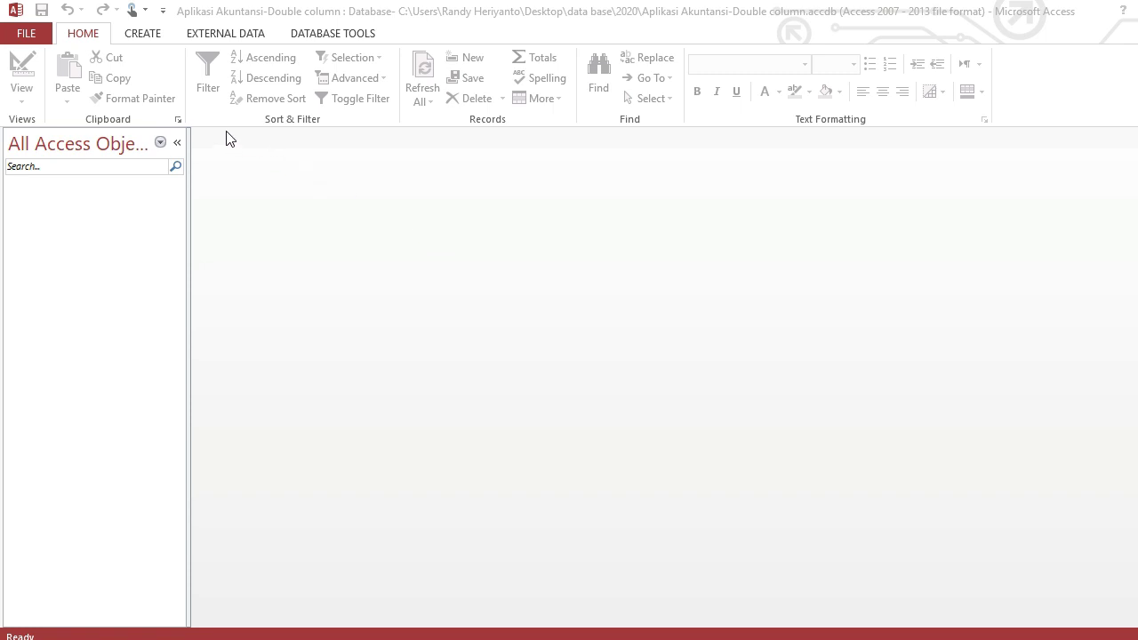
- Create a new table in design view with the fields KODE_AKUN, NAMA_AKUN and KELOMPOK
click(148, 38)
click(126, 93)
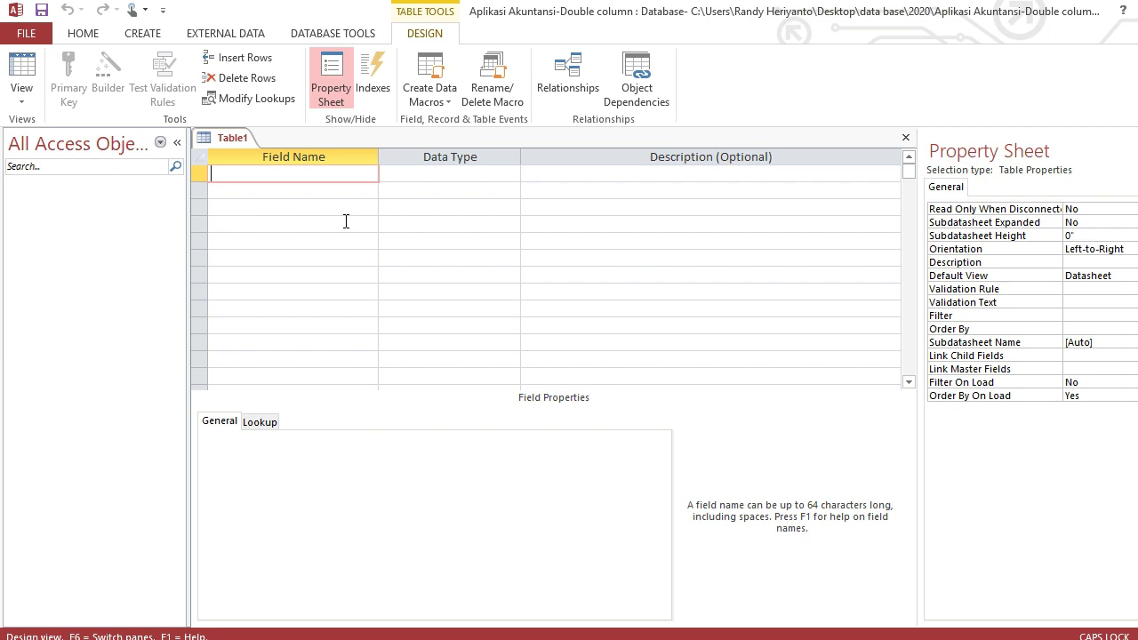
text(KODE_AKUN)
key(Down)
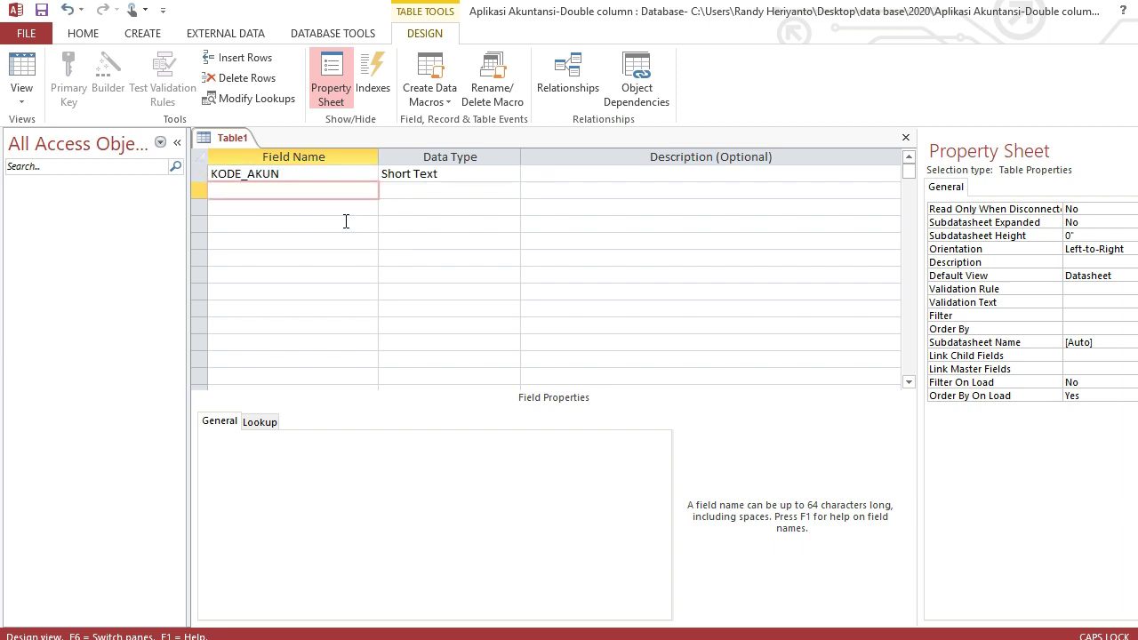
text(NAMA_AKUN)
key(Down)
text(KELO)
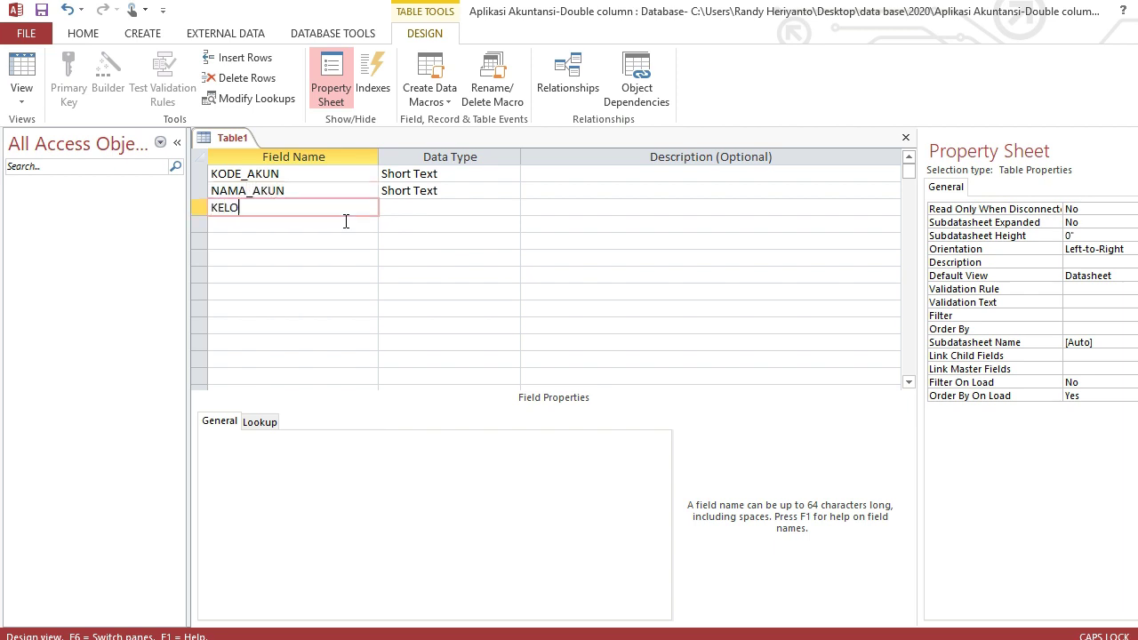
text(MPOK)
key(Tab)
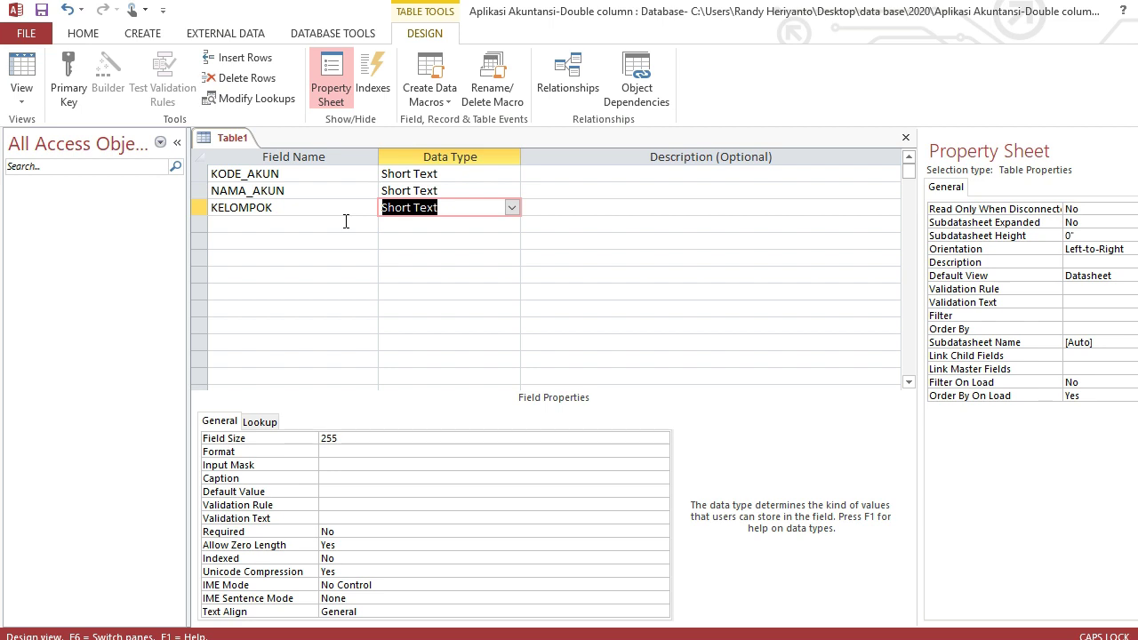
click(512, 208)
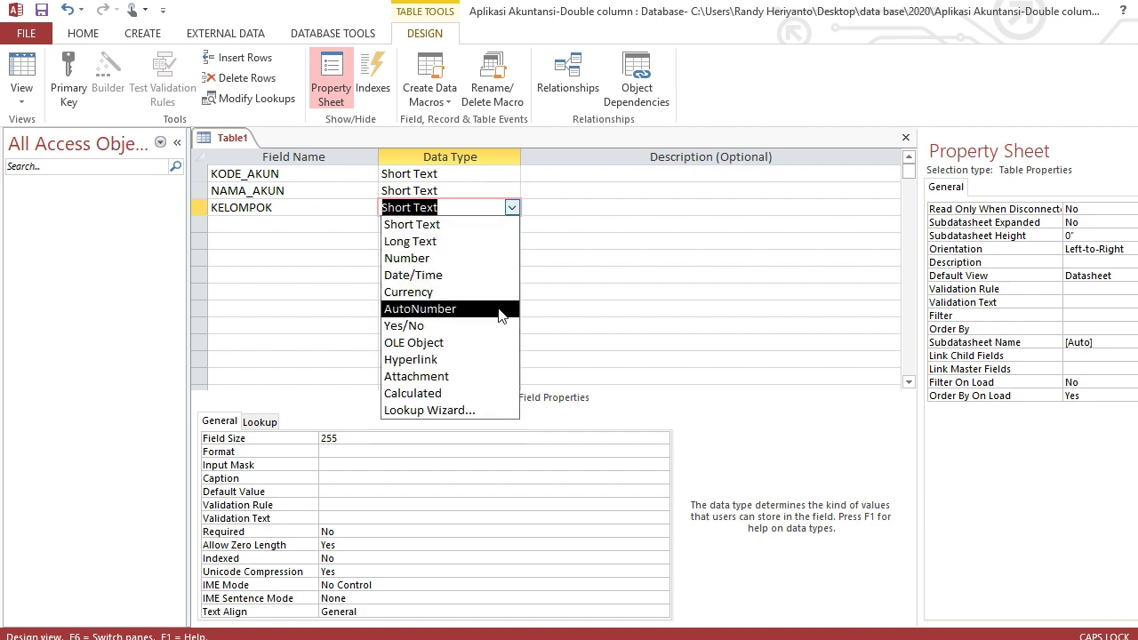
click(544, 216)
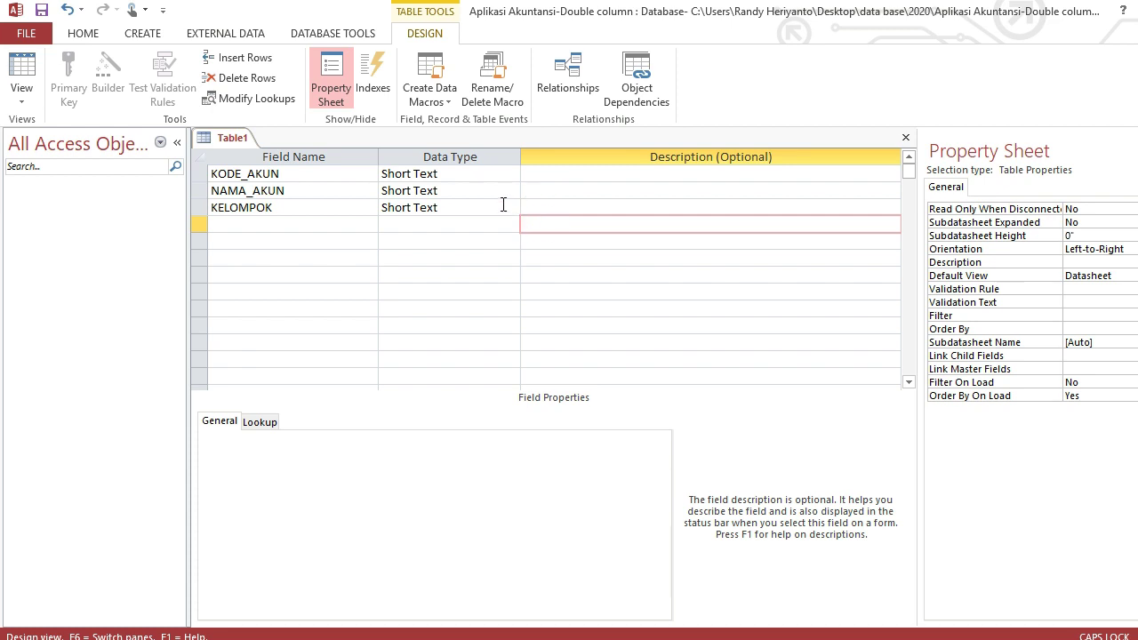
click(501, 205)
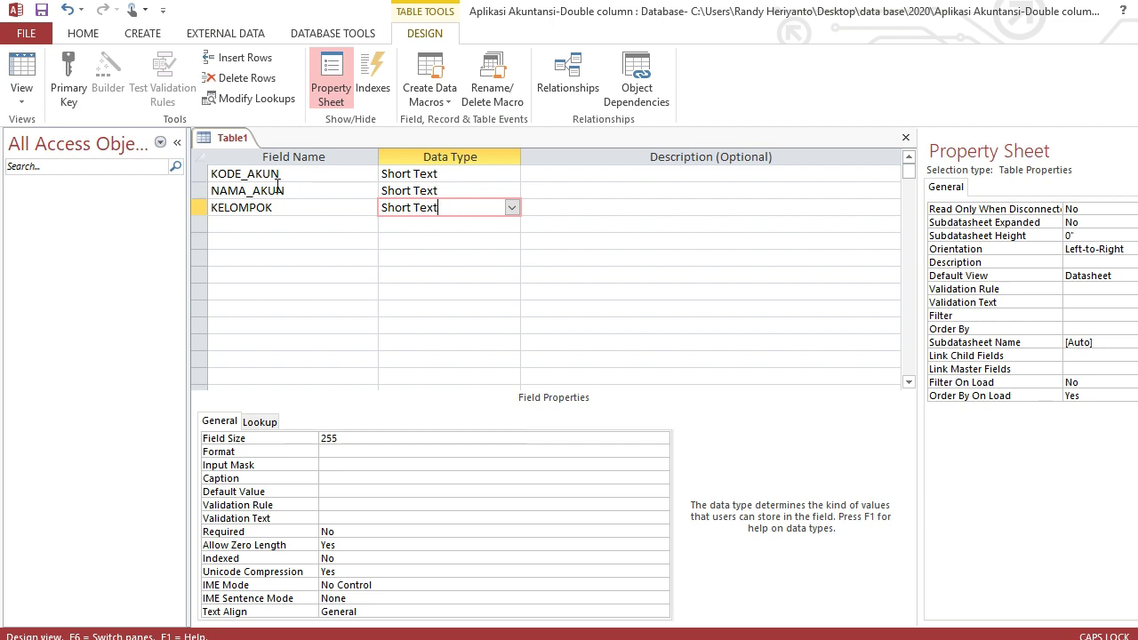
- Make KODE_AKUN the primary key, then save the table as AKUN and close it
click(203, 174)
click(59, 84)
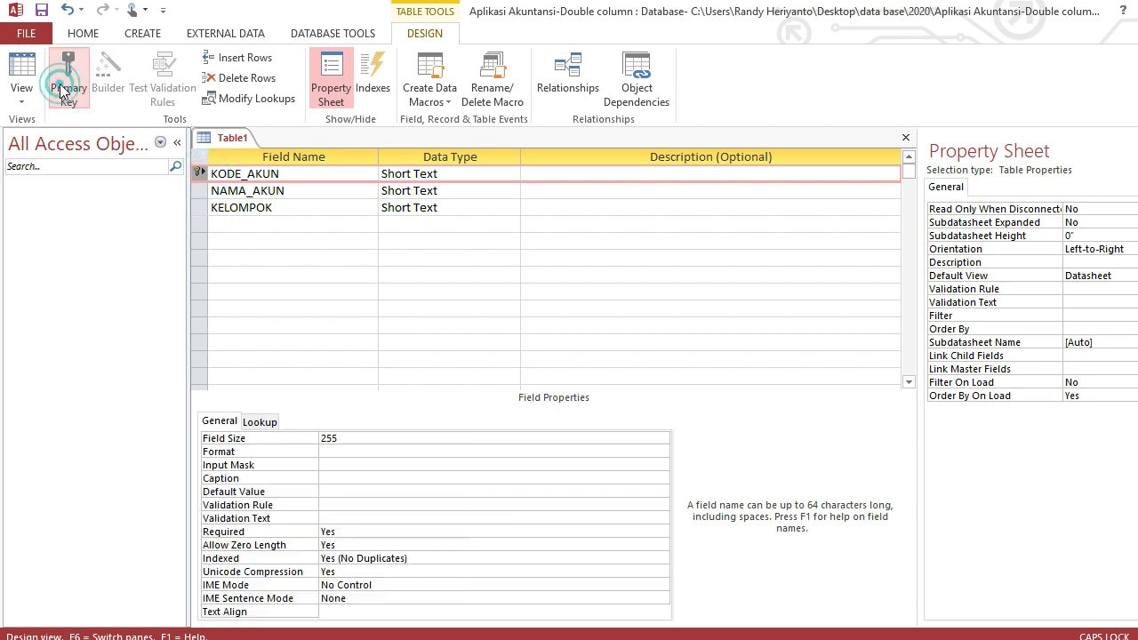
key(ctrl+s)
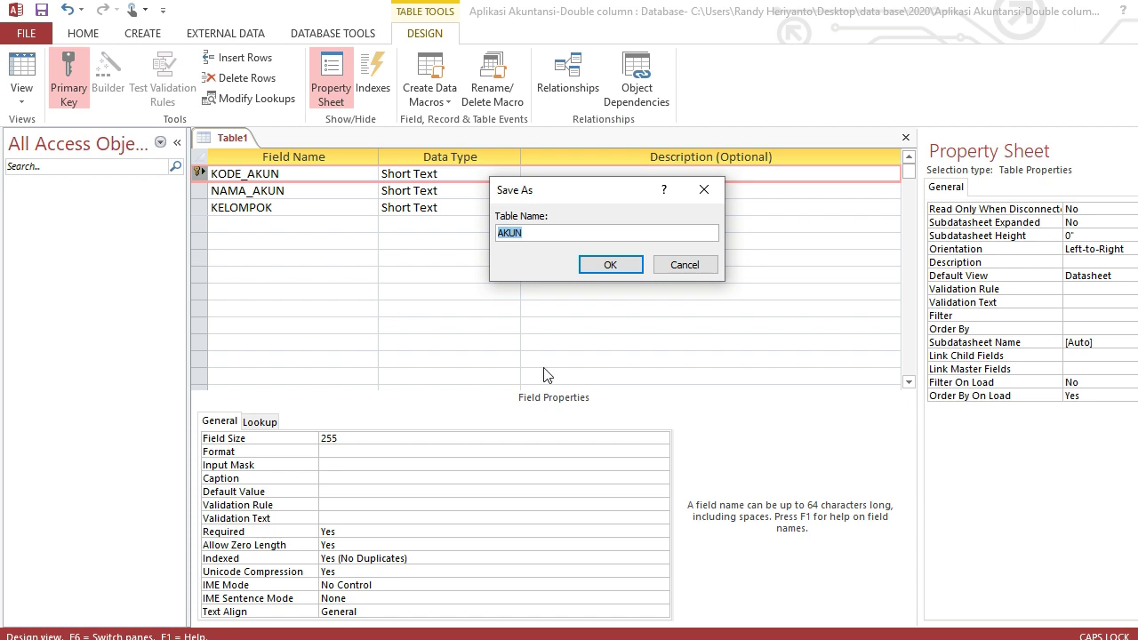
click(610, 265)
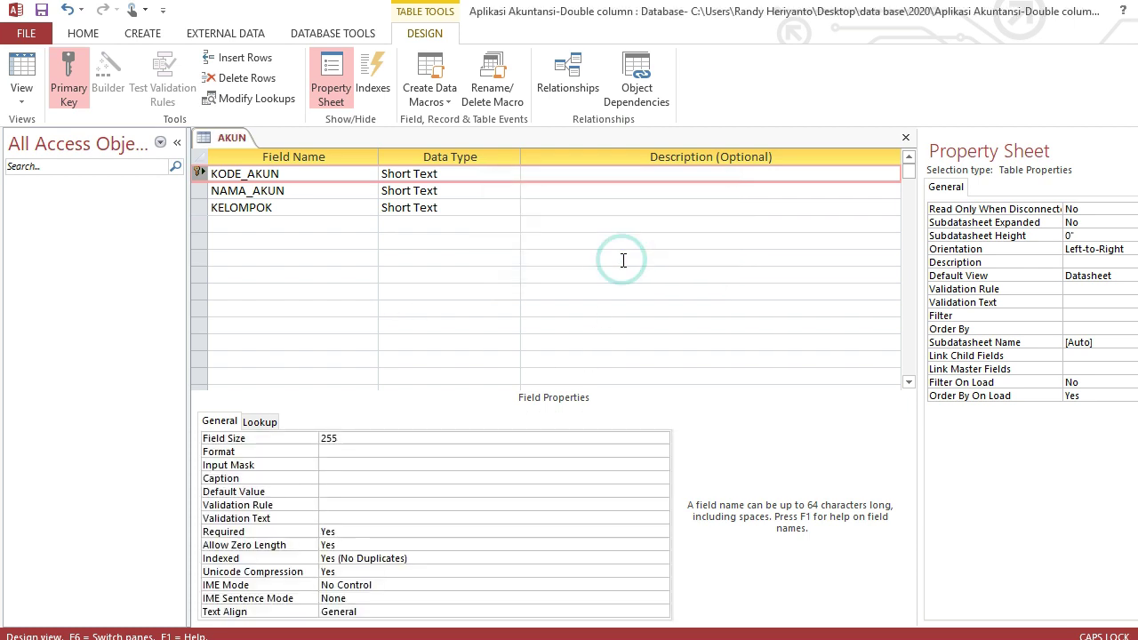
right_click(233, 145)
click(267, 170)
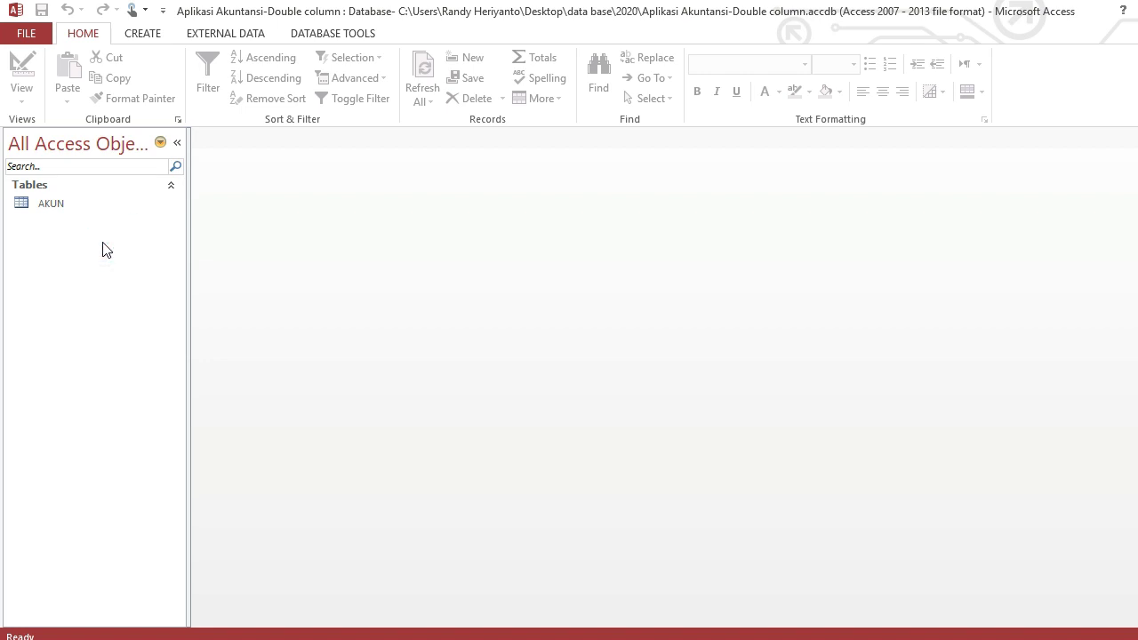
- Create a second table in design view with a single field named KELOMPOK
click(139, 33)
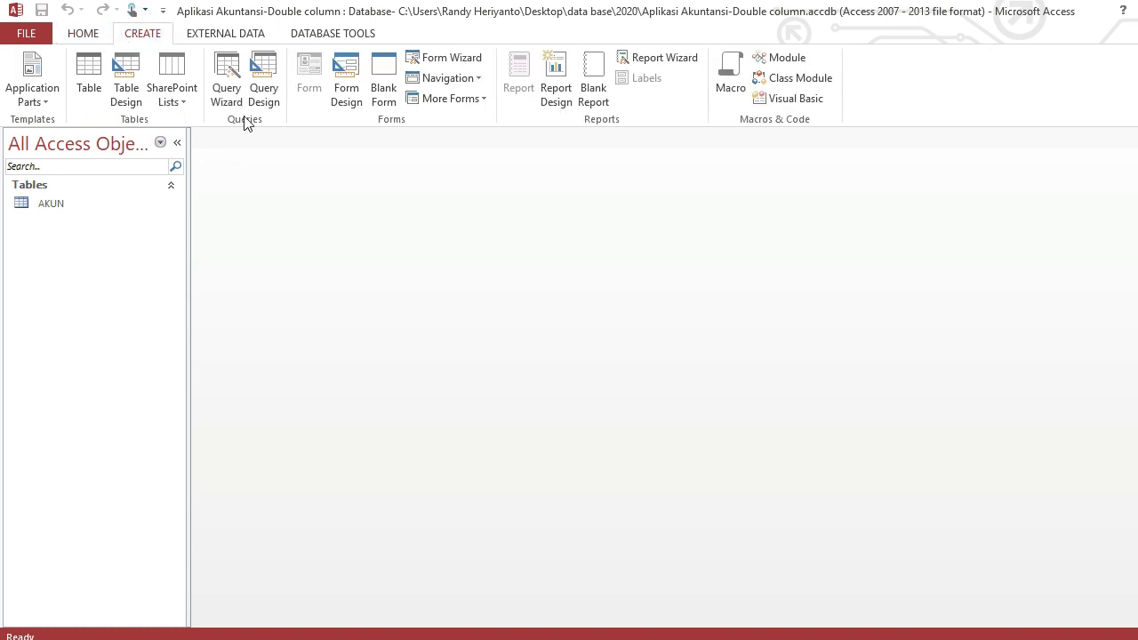
click(131, 98)
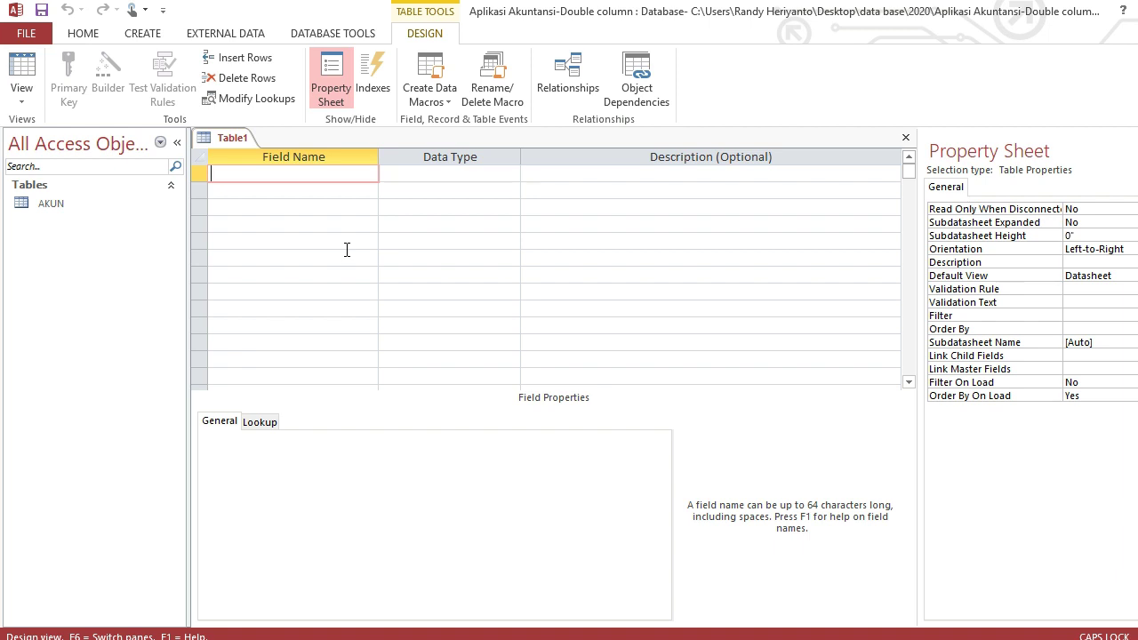
text(KELOMPOK)
click(21, 99)
click(33, 128)
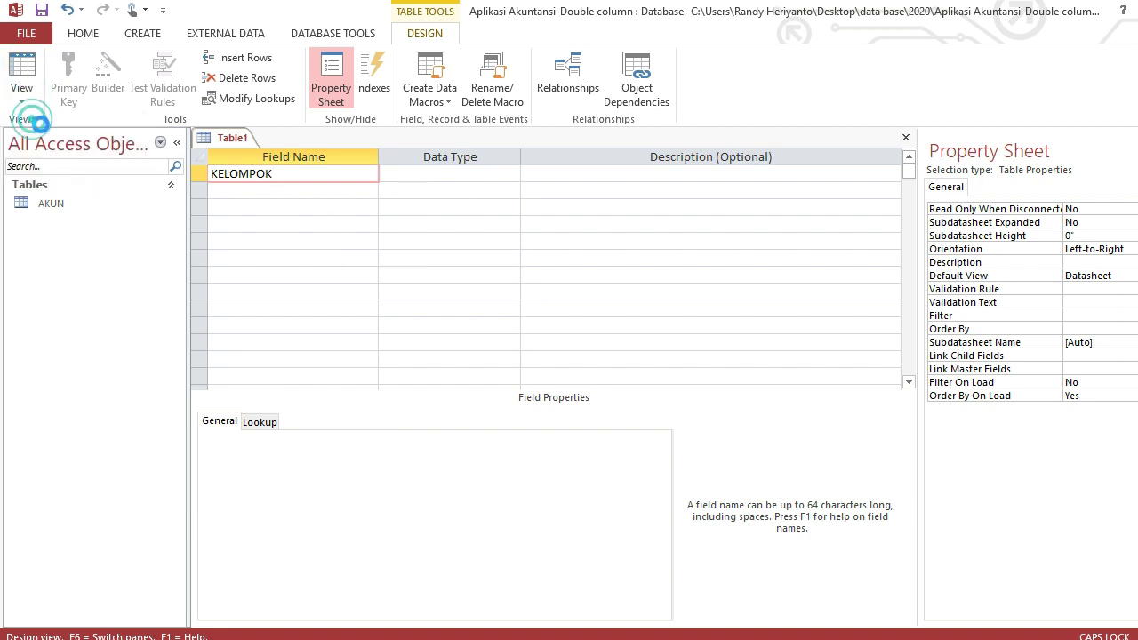
click(579, 385)
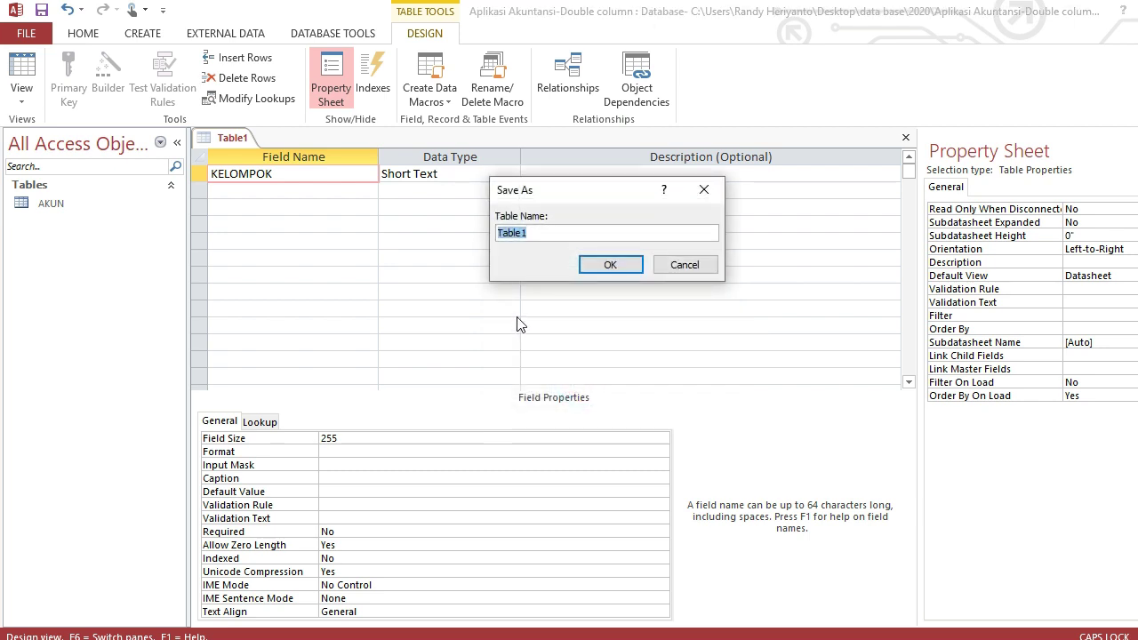
text(KO)
key(BackSpace)
text(ELOMPOK)
click(633, 266)
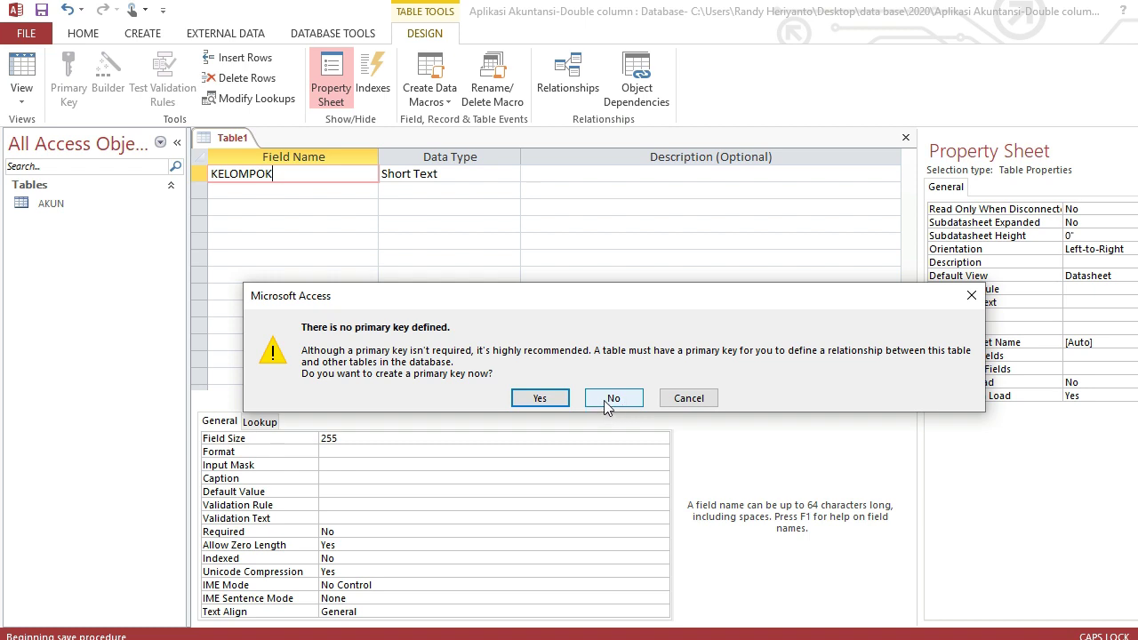
click(684, 398)
- Make the KELOMPOK field the primary key and save the table as KELOMPOK
click(200, 175)
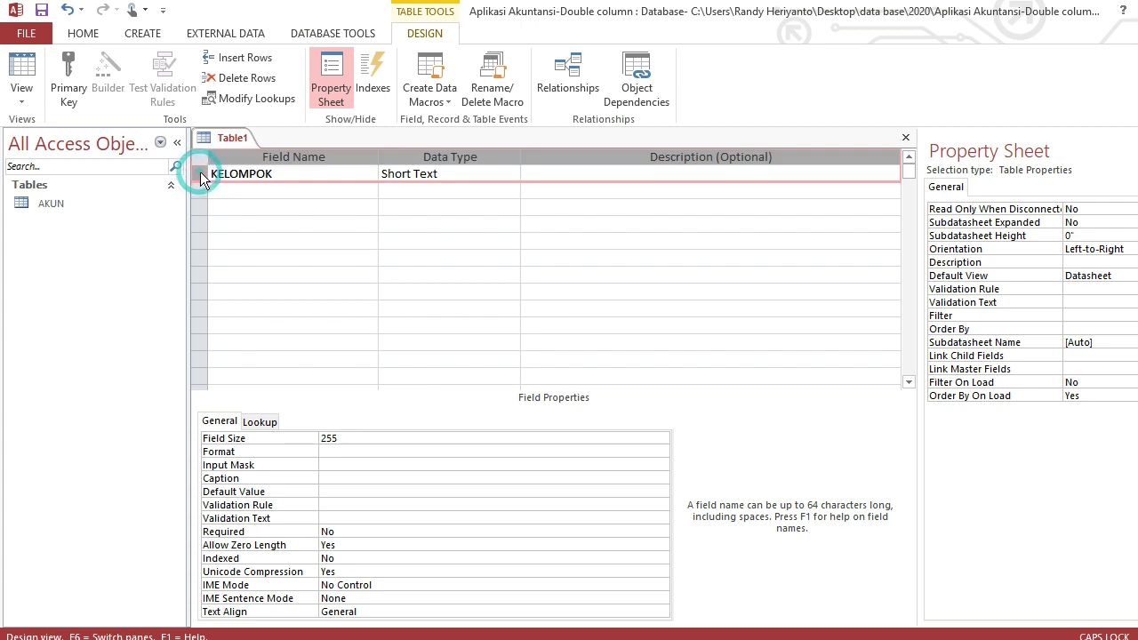
click(71, 84)
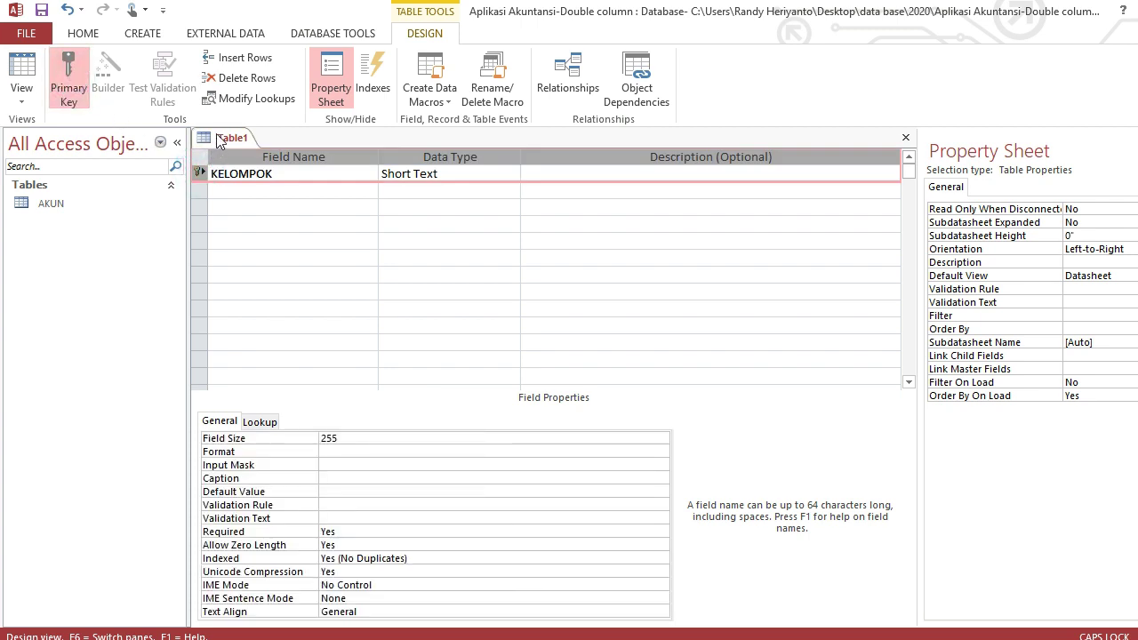
right_click(219, 142)
click(240, 149)
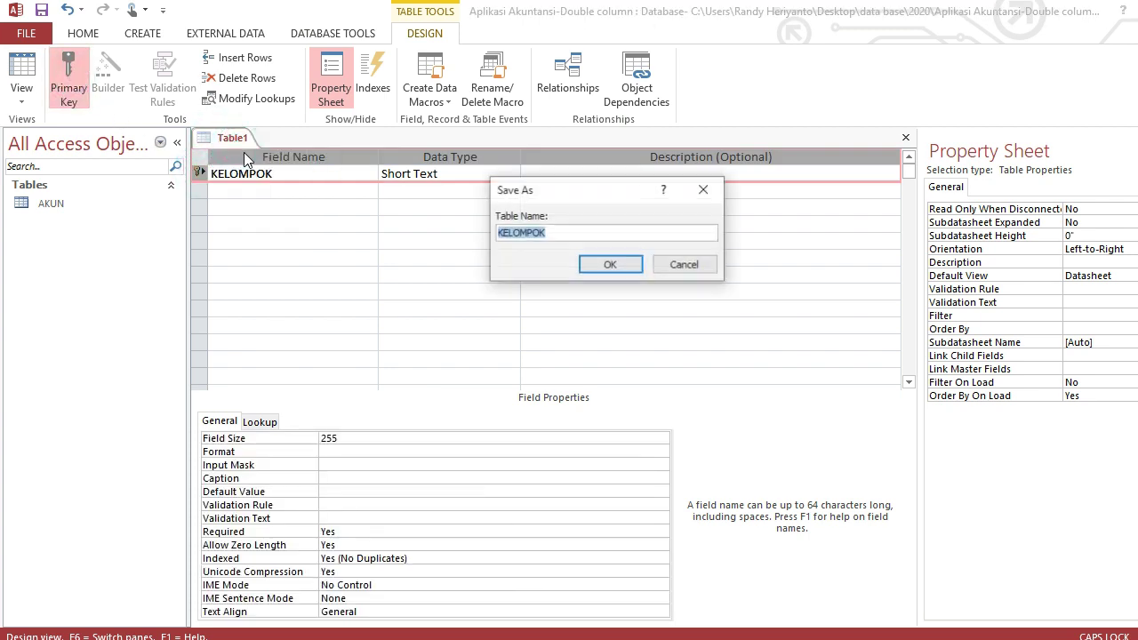
click(610, 266)
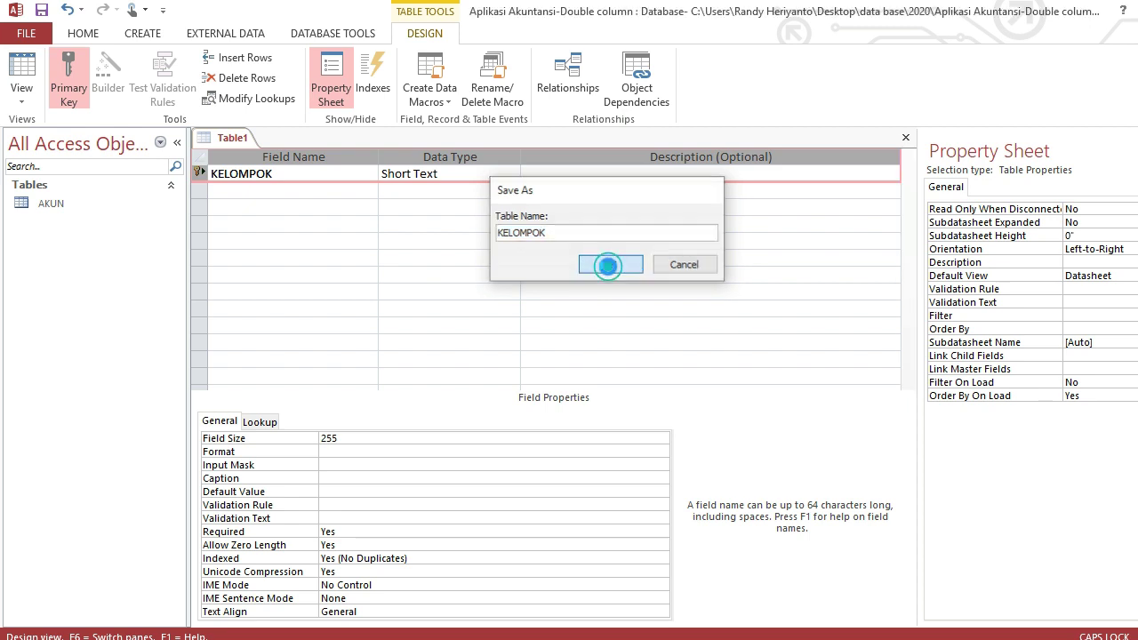
- Switch the KELOMPOK table to datasheet view and enter the records ASET, KEWAJIBAN and EKUITAS
click(22, 94)
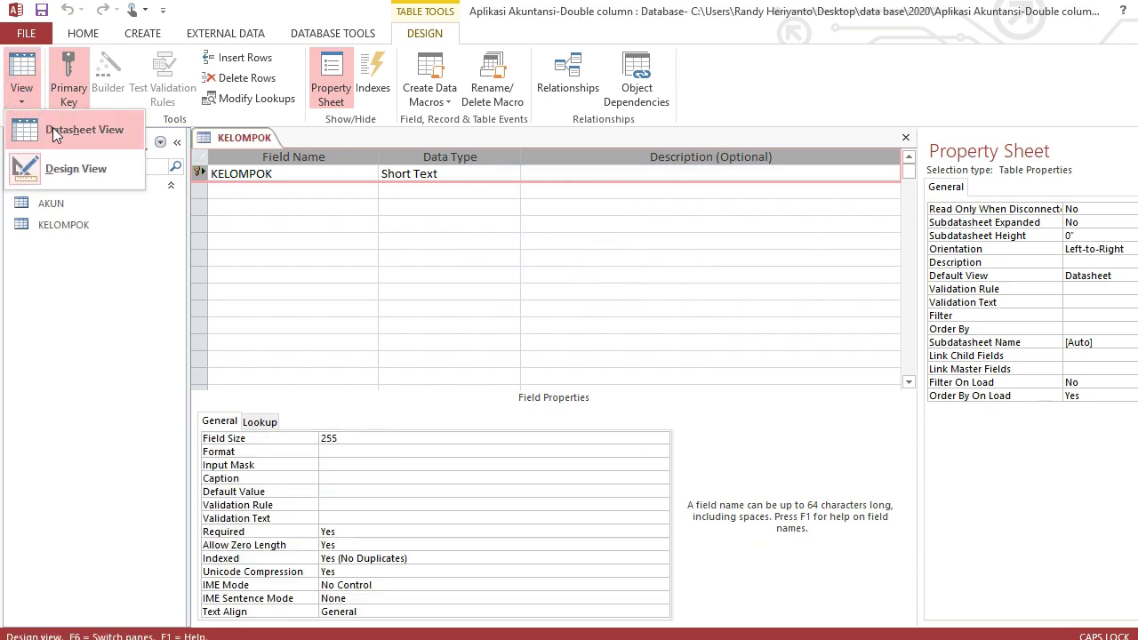
click(56, 133)
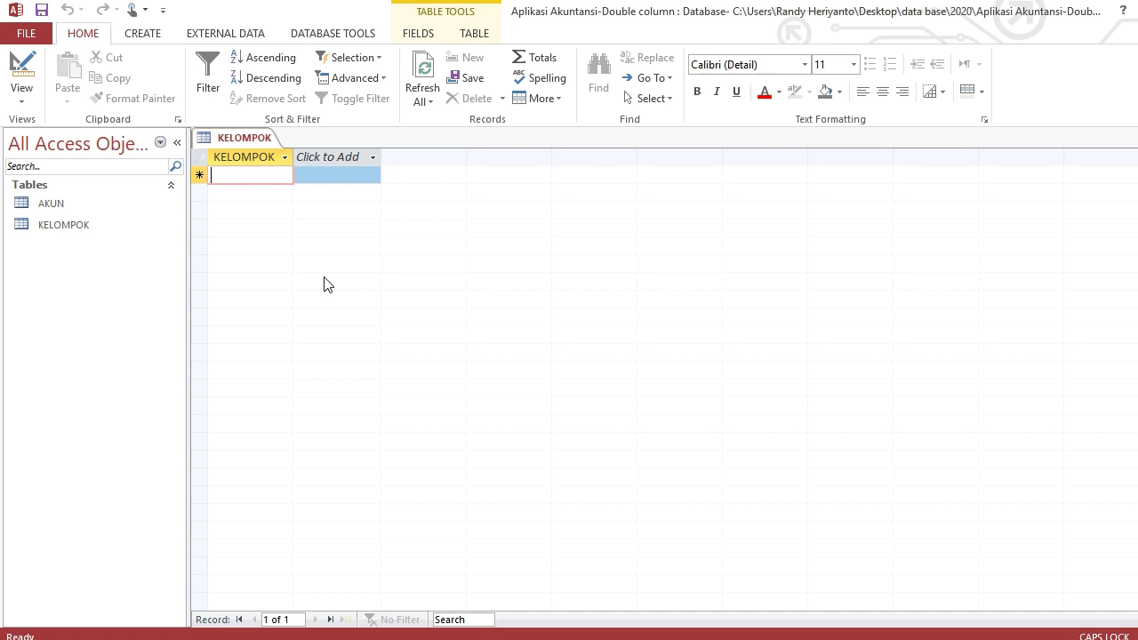
text(ASET)
key(Return)
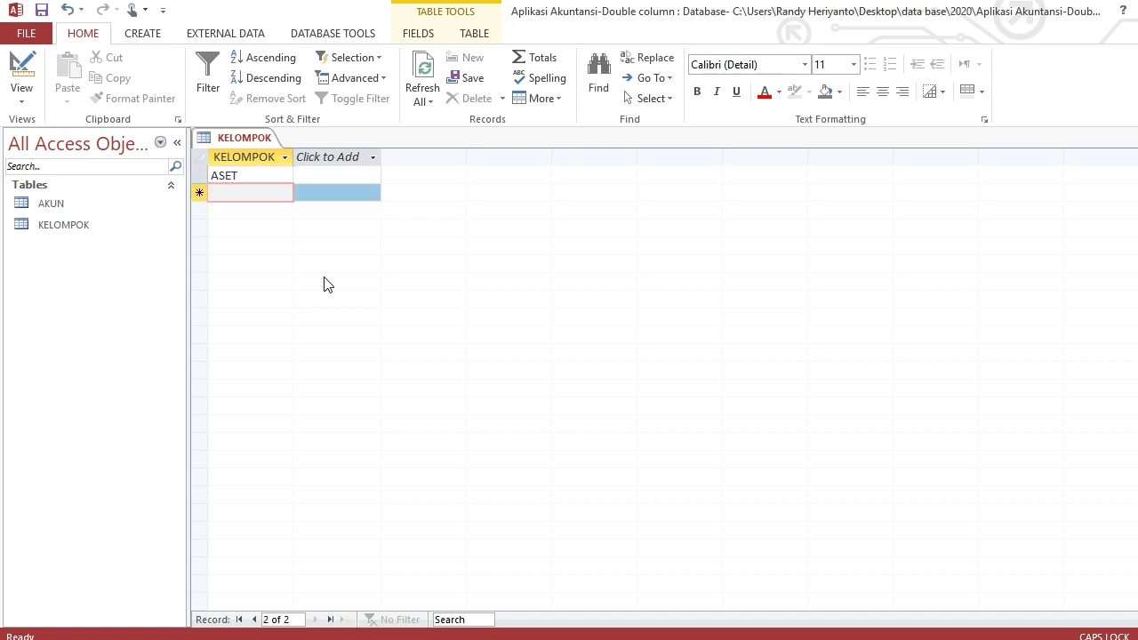
text(KEWAJIBA)
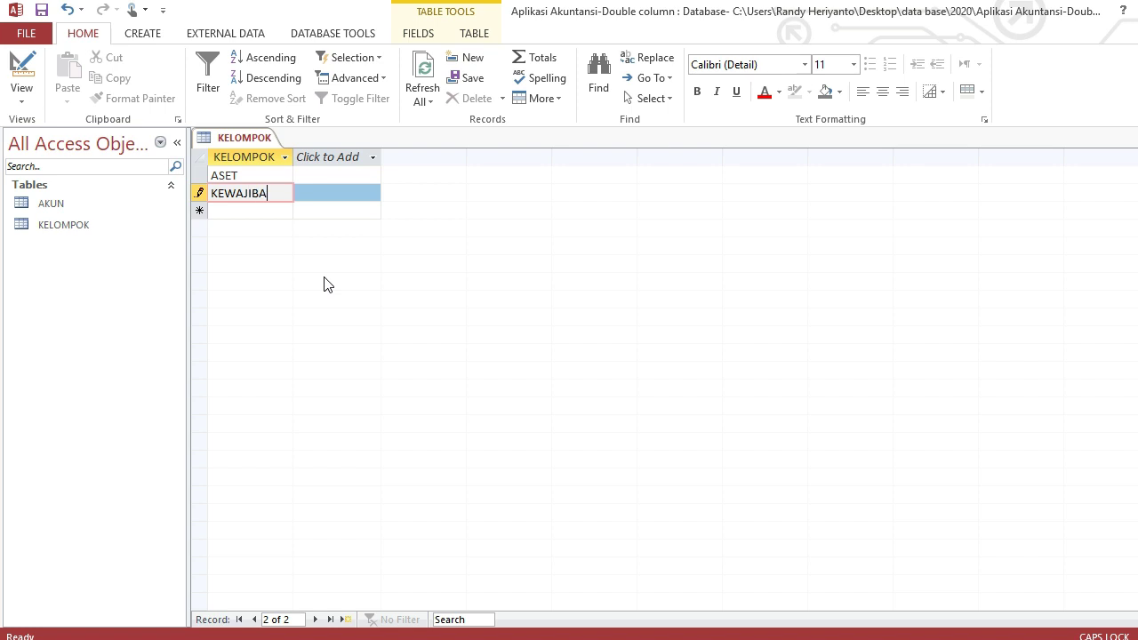
text(N)
key(Return)
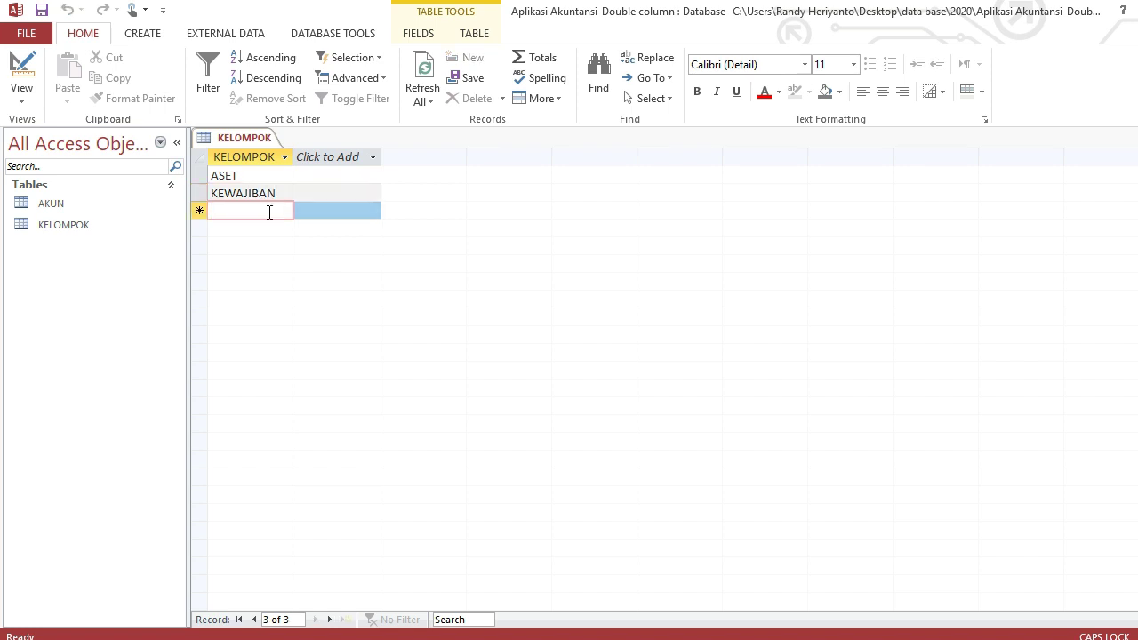
text(EKUITAS)
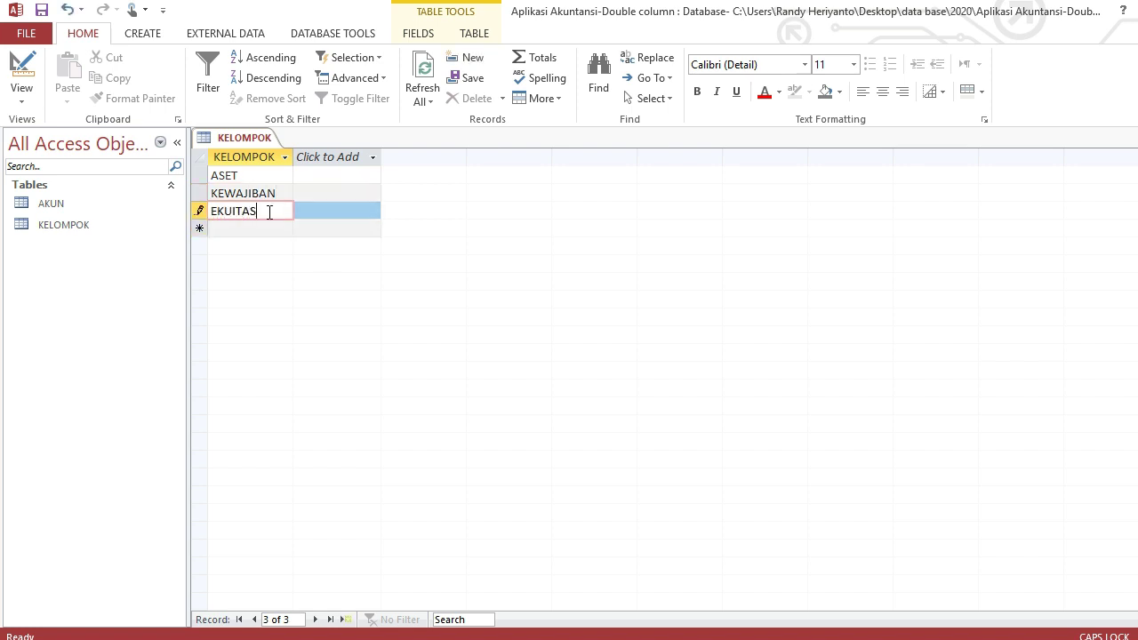
key(Return)
- Add the records PENDATAN and BEBAN to the KELOMPOK table and close it
text(PENDATAN)
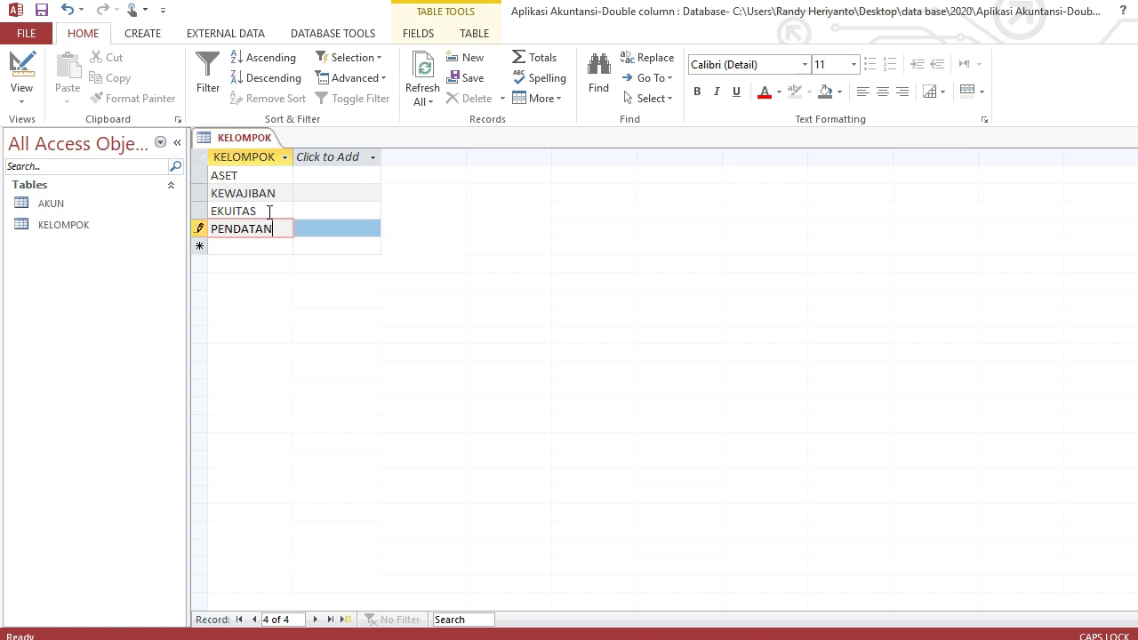
key(Return)
text(B)
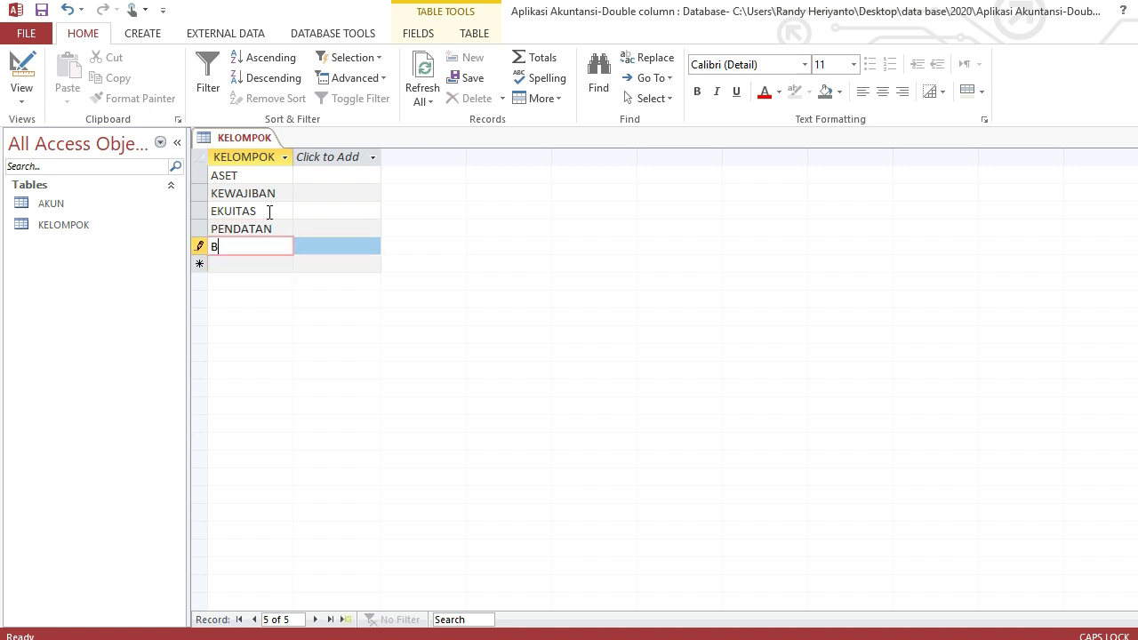
text(EBAN)
right_click(251, 137)
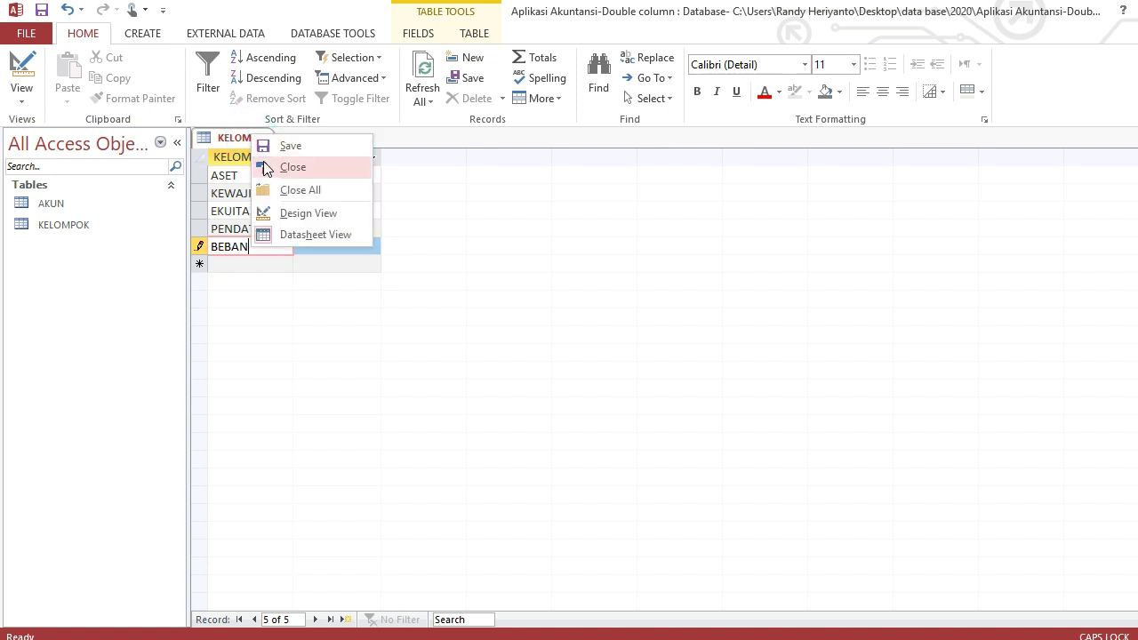
click(267, 169)
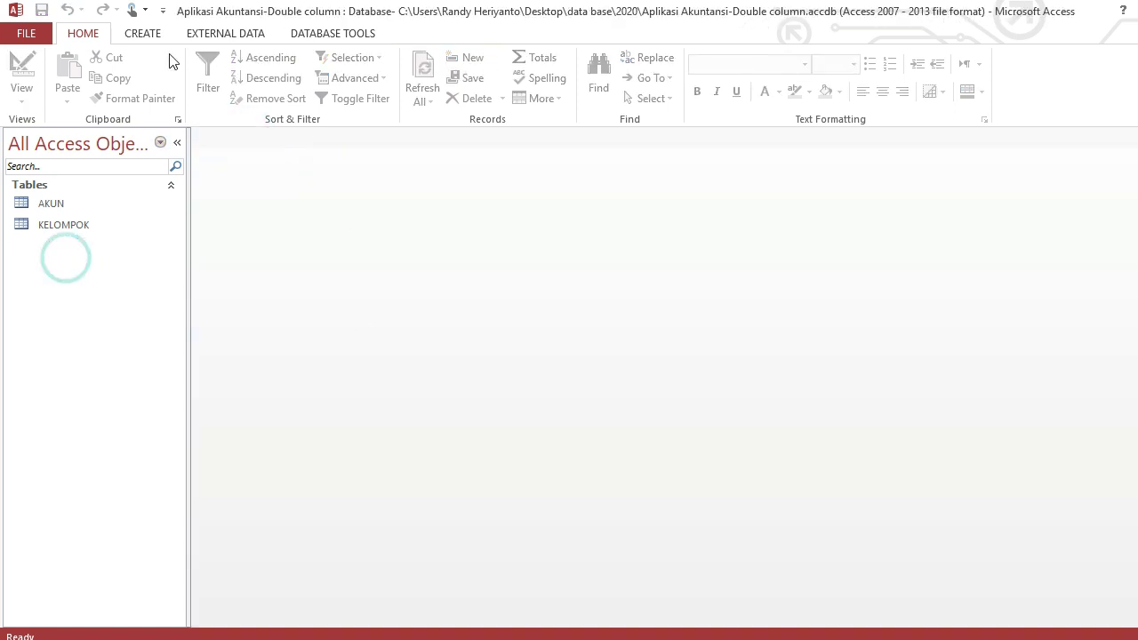
- Create a new table in design view with a first field NO_BUKTI of type Short Text
click(147, 33)
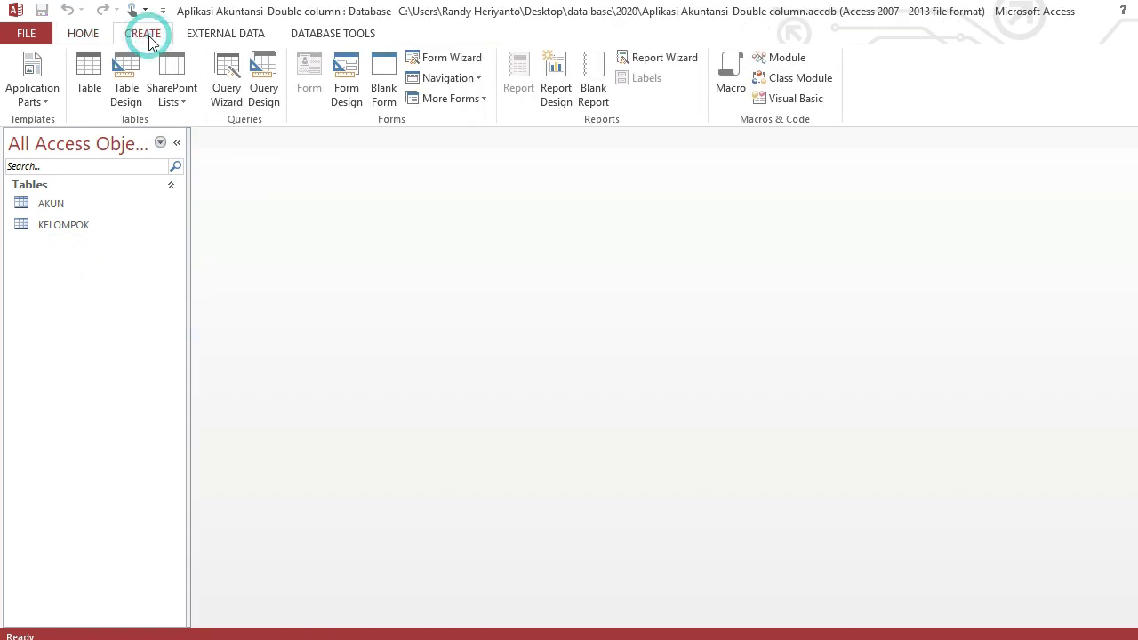
click(126, 89)
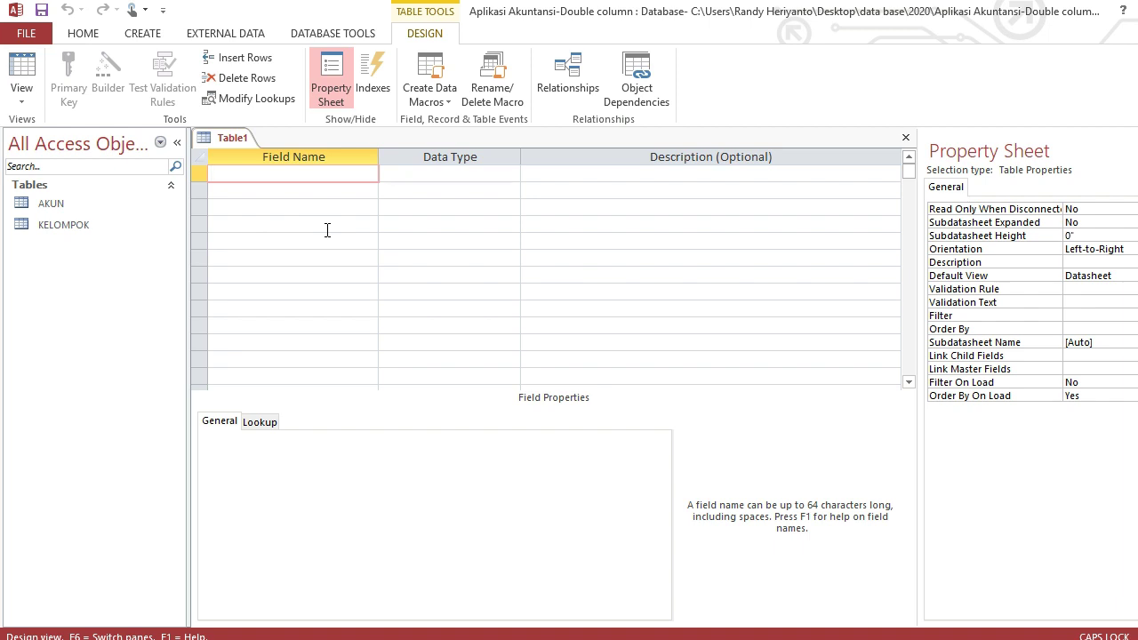
text(NO_BUKTI)
key(Tab)
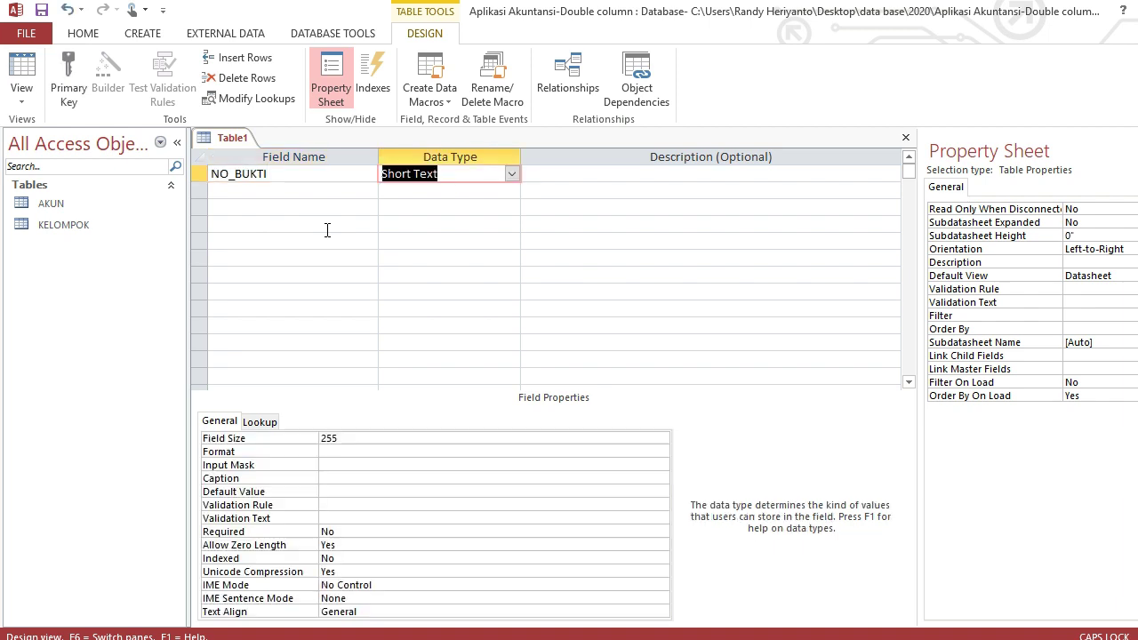
text(TA)
key(BackSpace)
key(BackSpace)
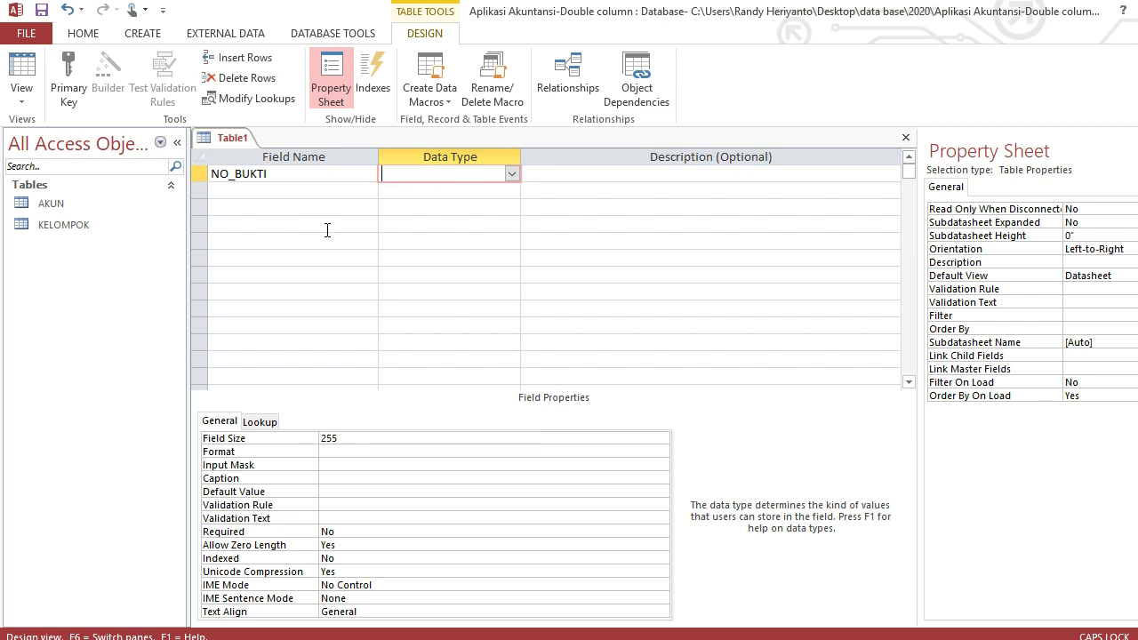
click(512, 173)
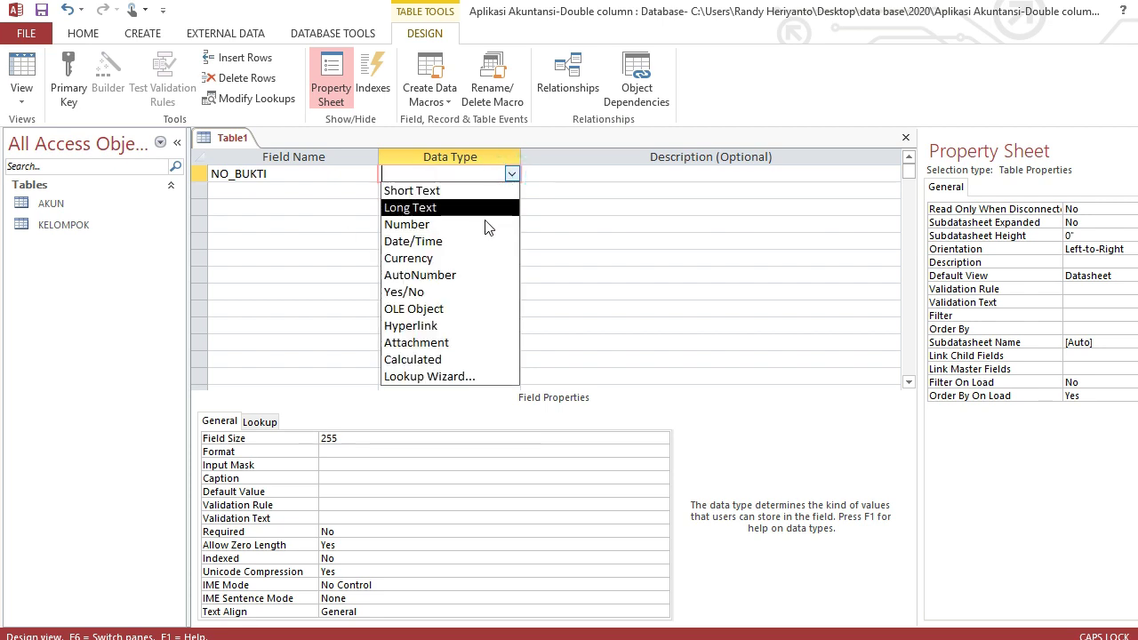
click(476, 191)
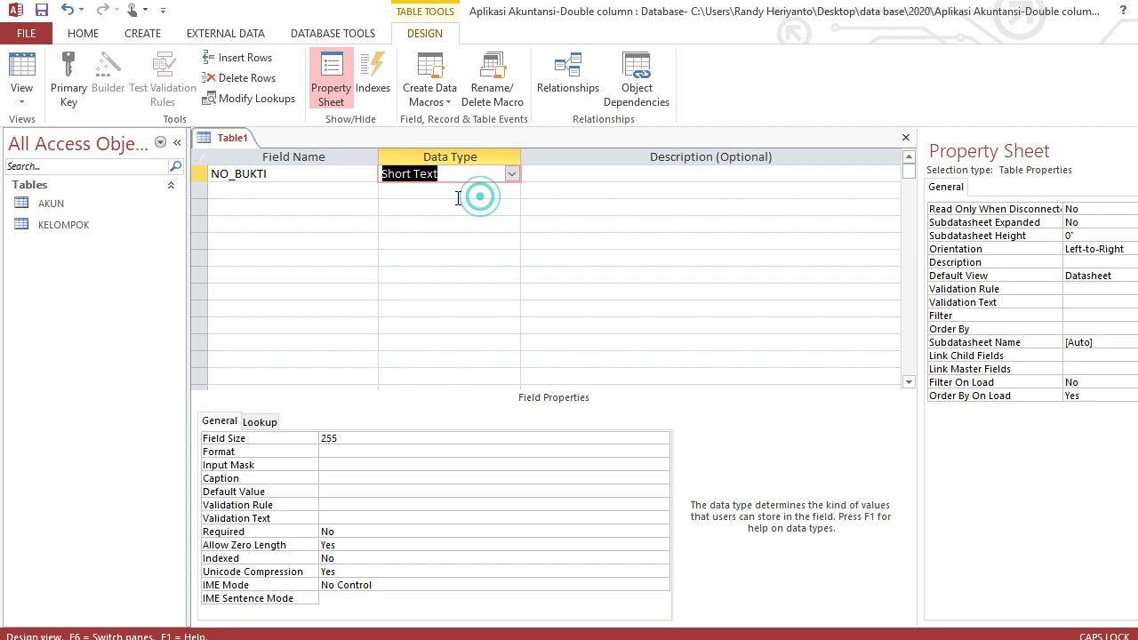
- Add a TANGGAL field of type Date/Time and a KETERANGAN field of type Short Text
click(351, 195)
text(TANGGAL)
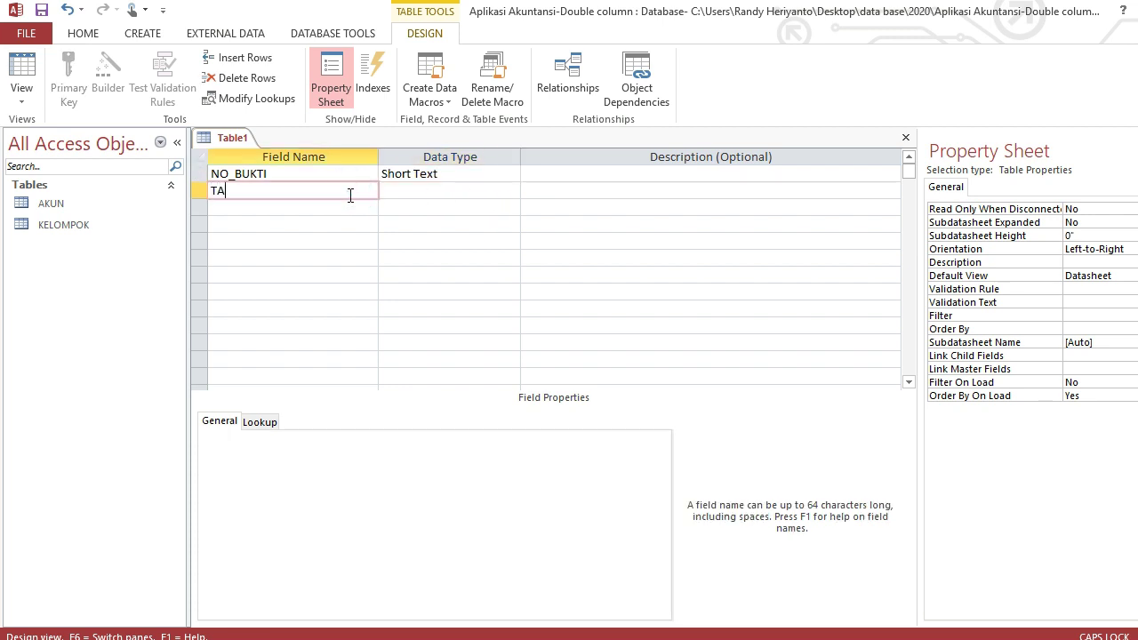
click(462, 193)
click(514, 191)
key(Down)
key(Down)
key(Down)
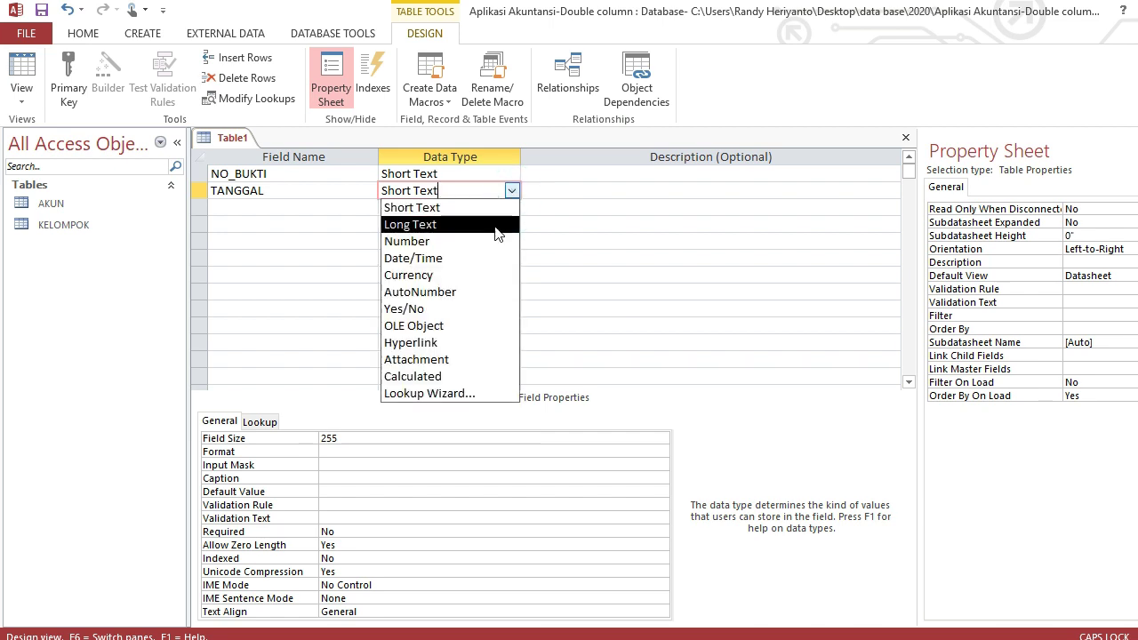
key(Return)
click(326, 215)
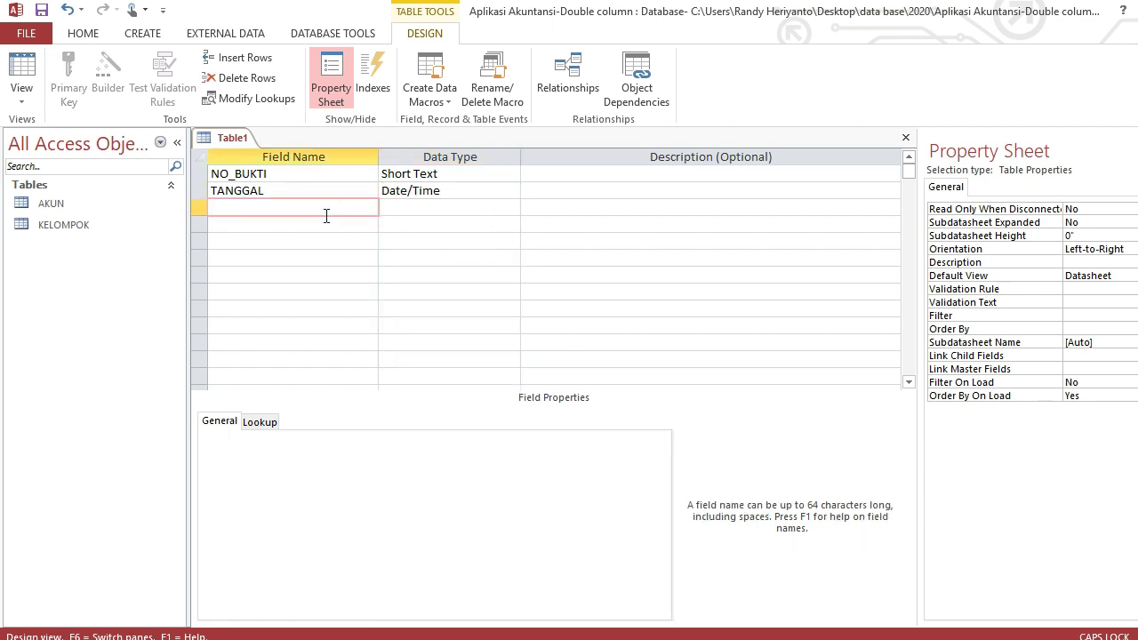
text(KETERANGAN)
click(464, 209)
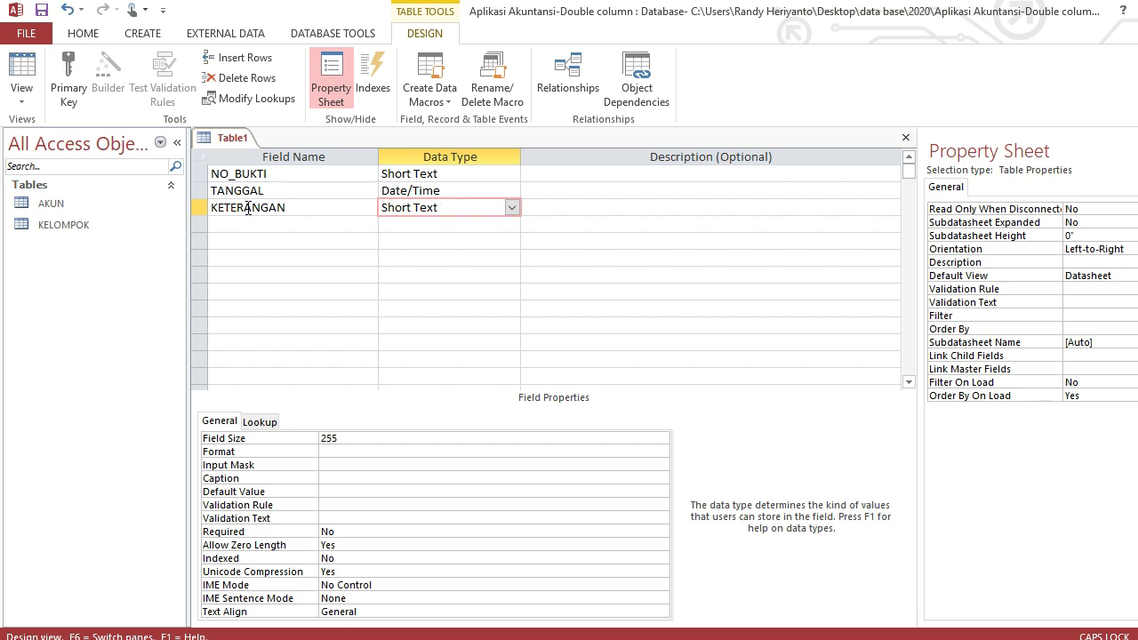
- Make NO_BUKTI the primary key, then save the table as JURNAL_HEADER and close it
click(202, 175)
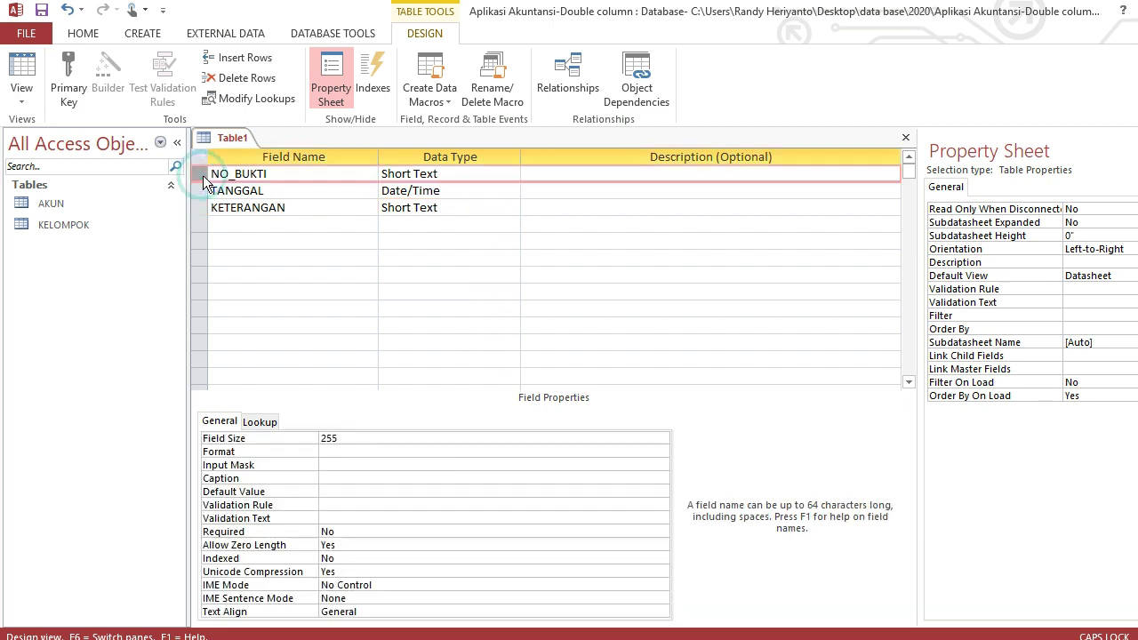
click(72, 84)
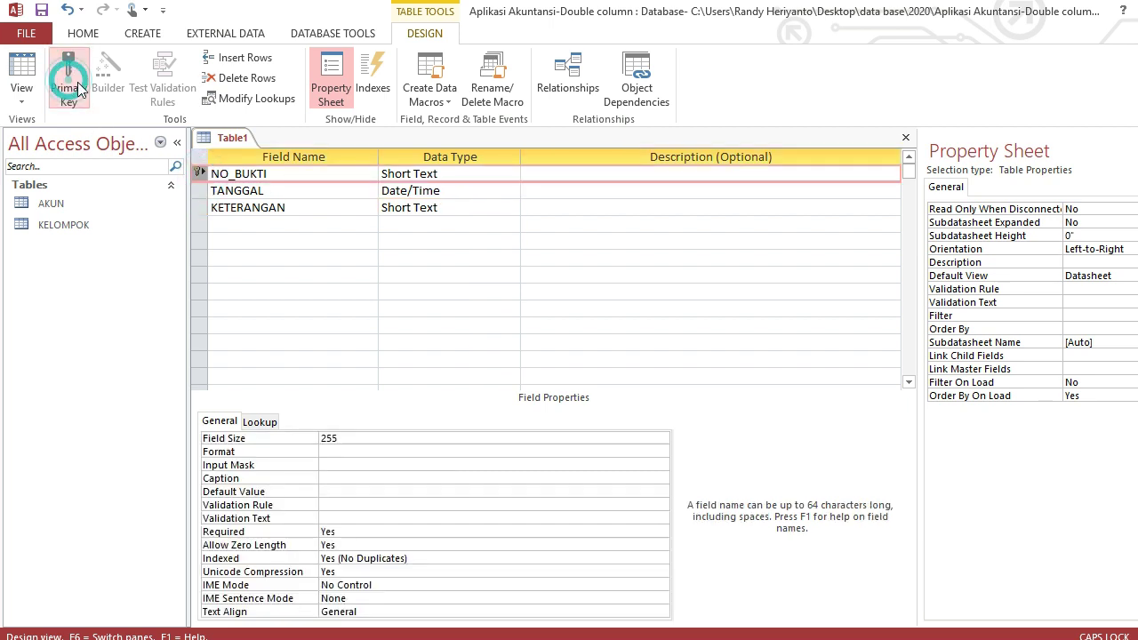
right_click(221, 137)
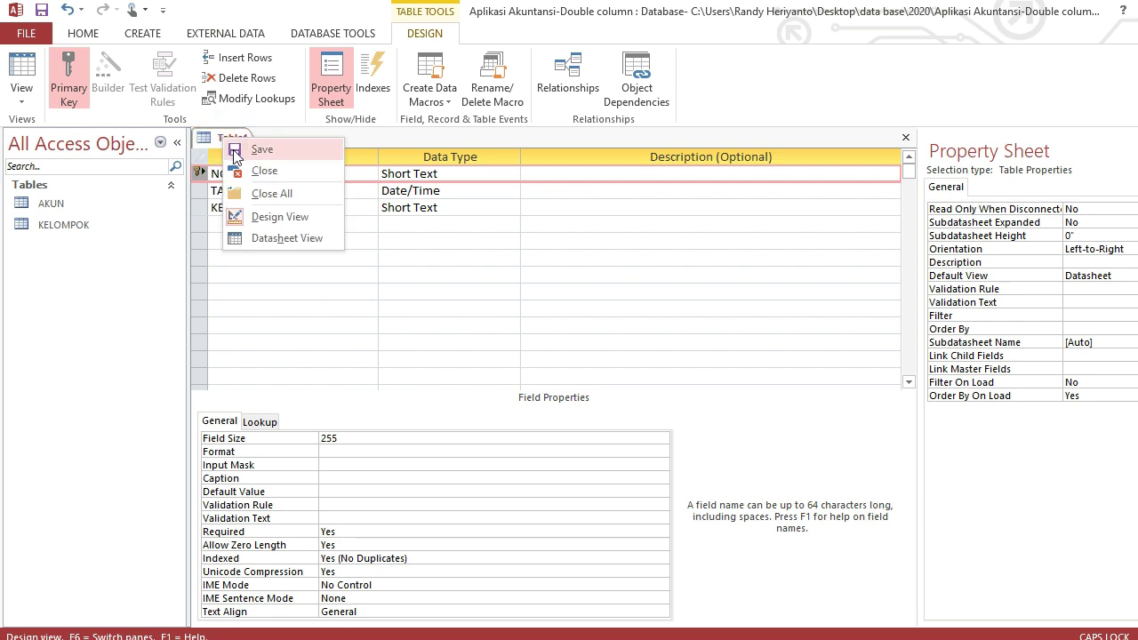
click(237, 152)
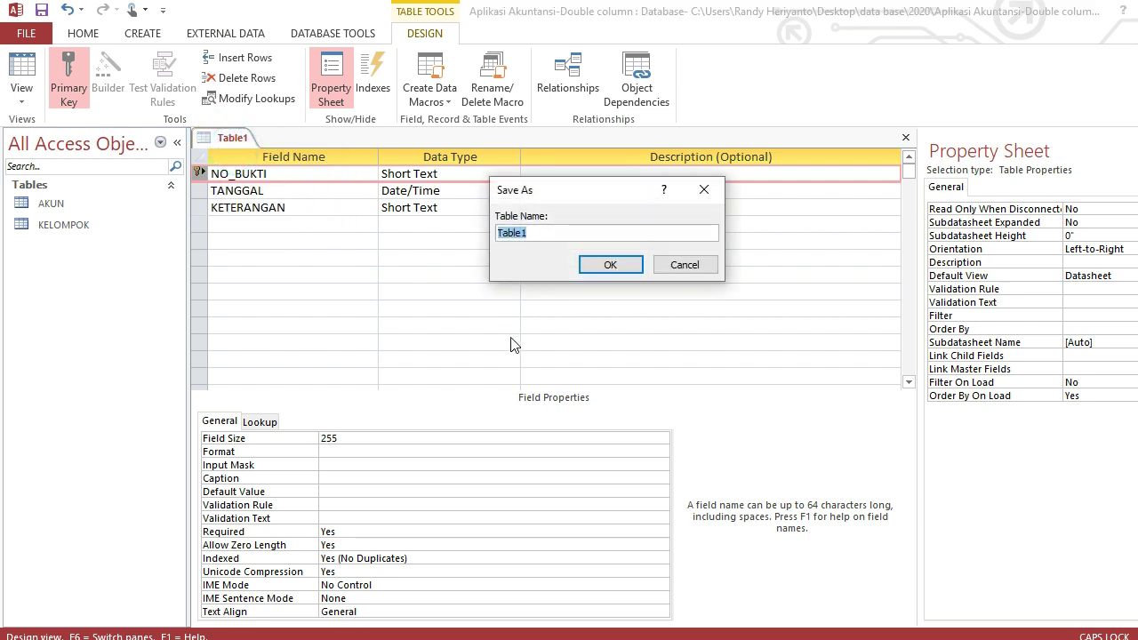
text(JURNAL_HEADER)
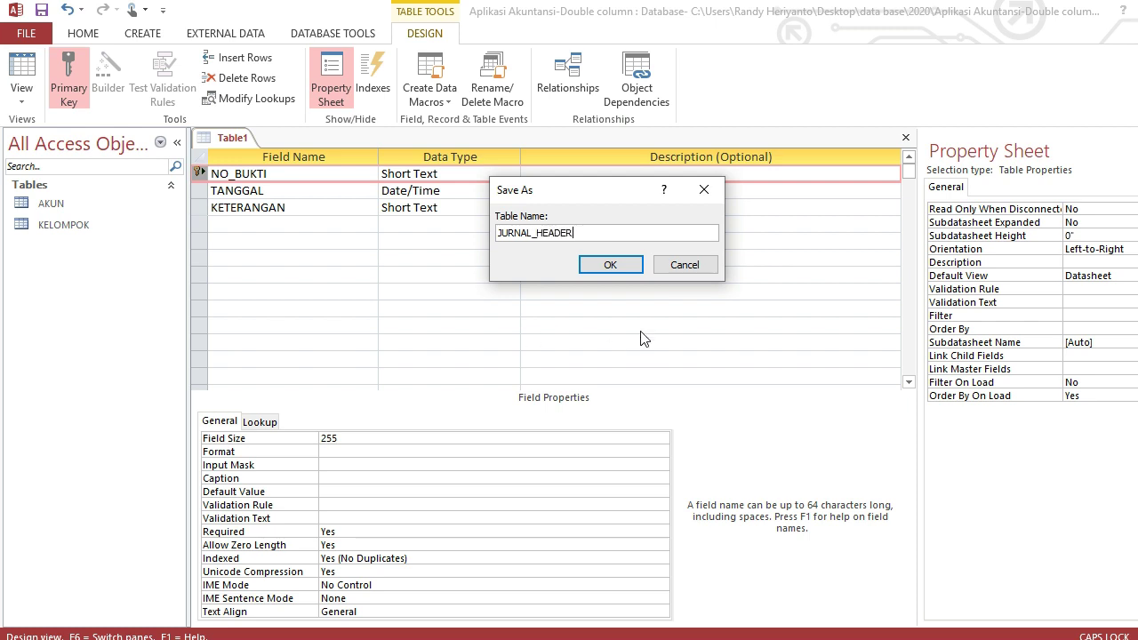
click(613, 265)
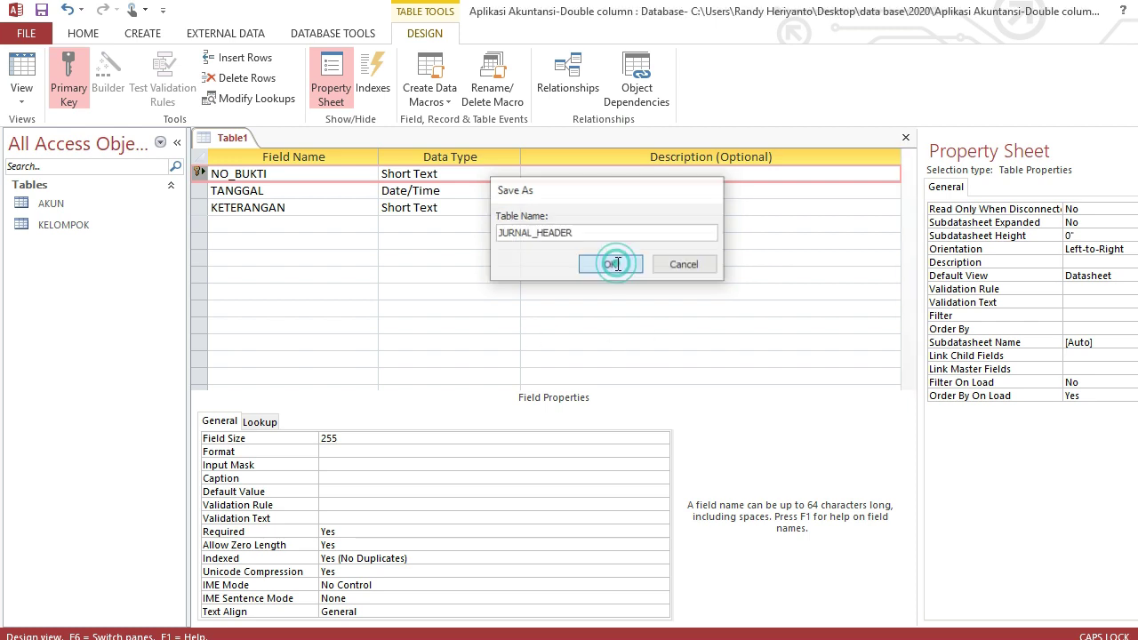
right_click(232, 139)
click(262, 171)
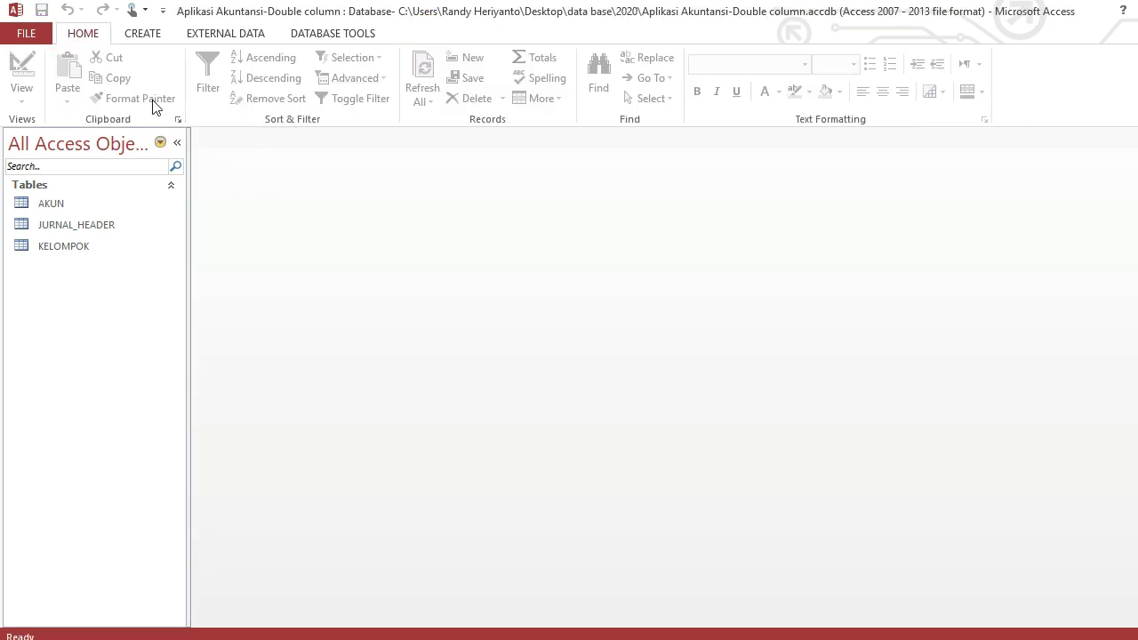
- Create another table in design view with the Short Text fields NO_BUKTI and KODE_AKUN
click(142, 34)
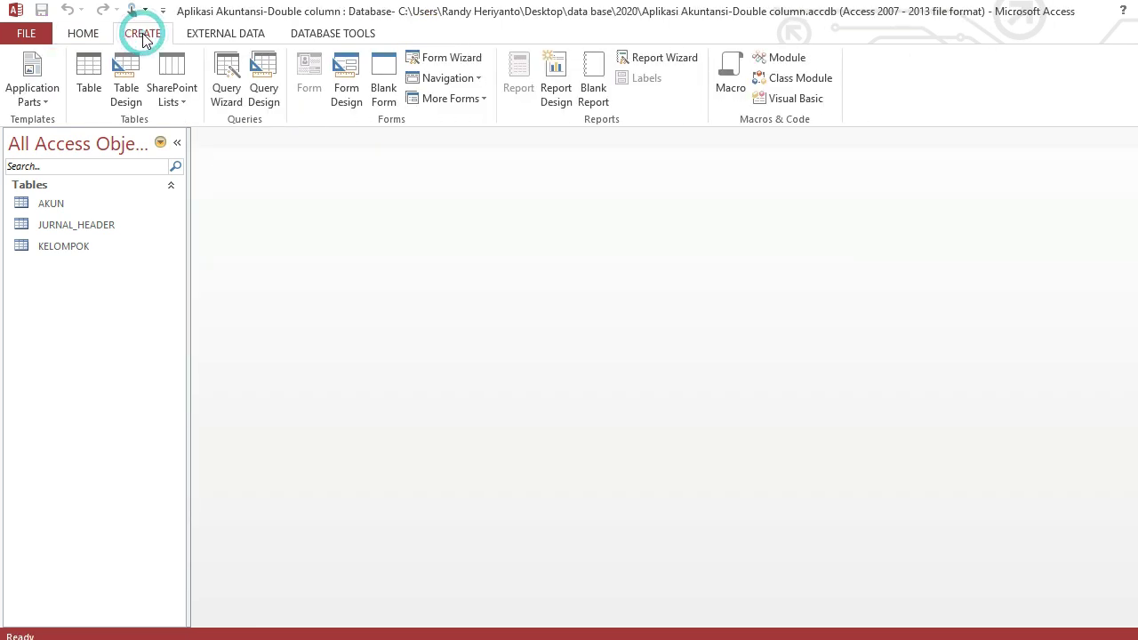
click(125, 103)
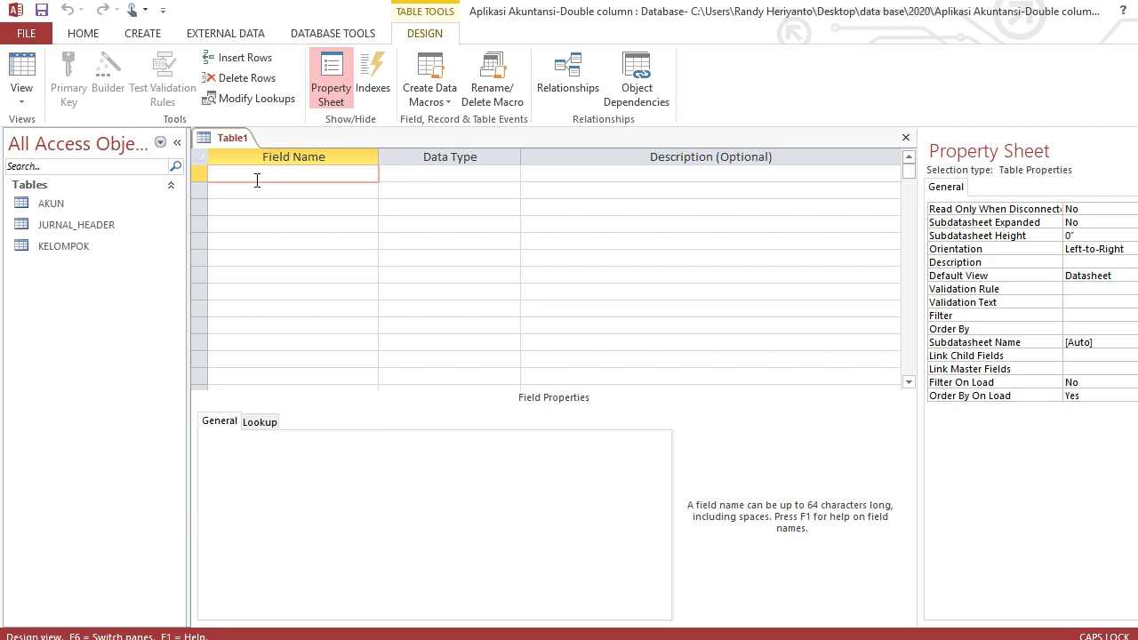
text(NO_BUKTI)
key(Return)
key(Return)
key(Return)
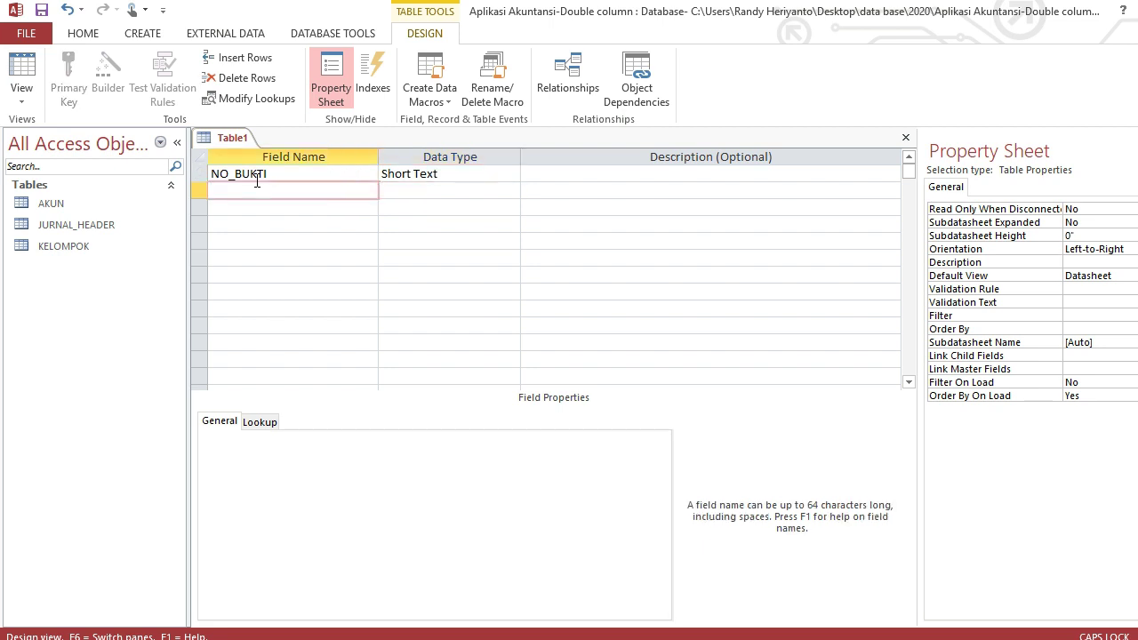
text(KODE_AKUN)
key(Return)
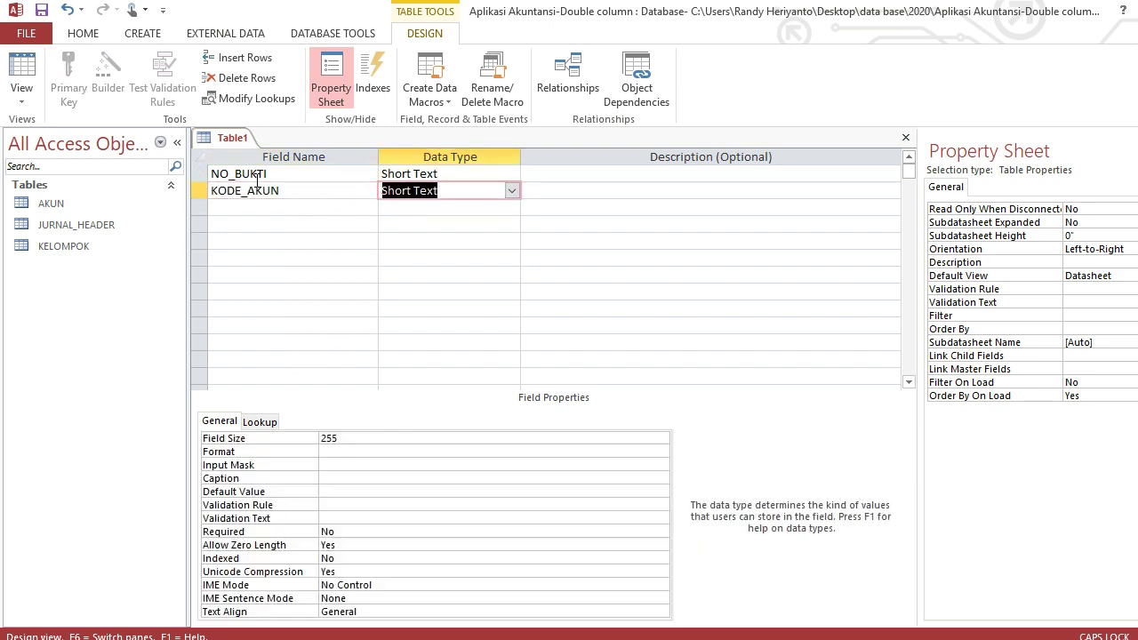
key(Return)
key(Return)
- Add the fields DEBIT and KREDIT below KODE_AKUN and set both to the Currency data type
text(DEBIT)
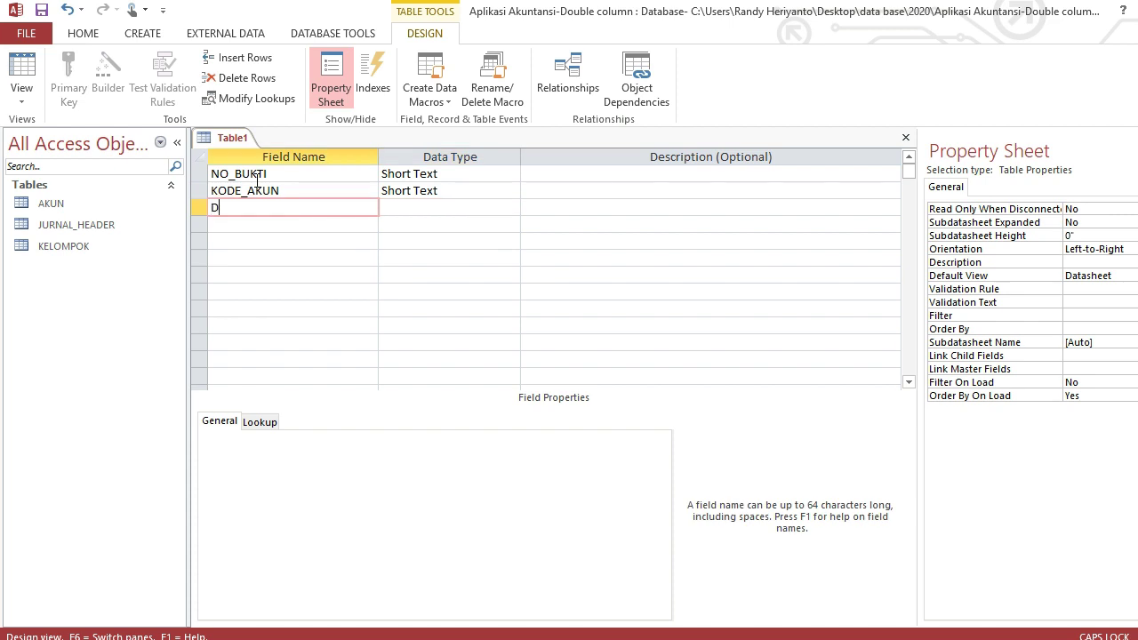
key(Return)
key(Return)
key(Return)
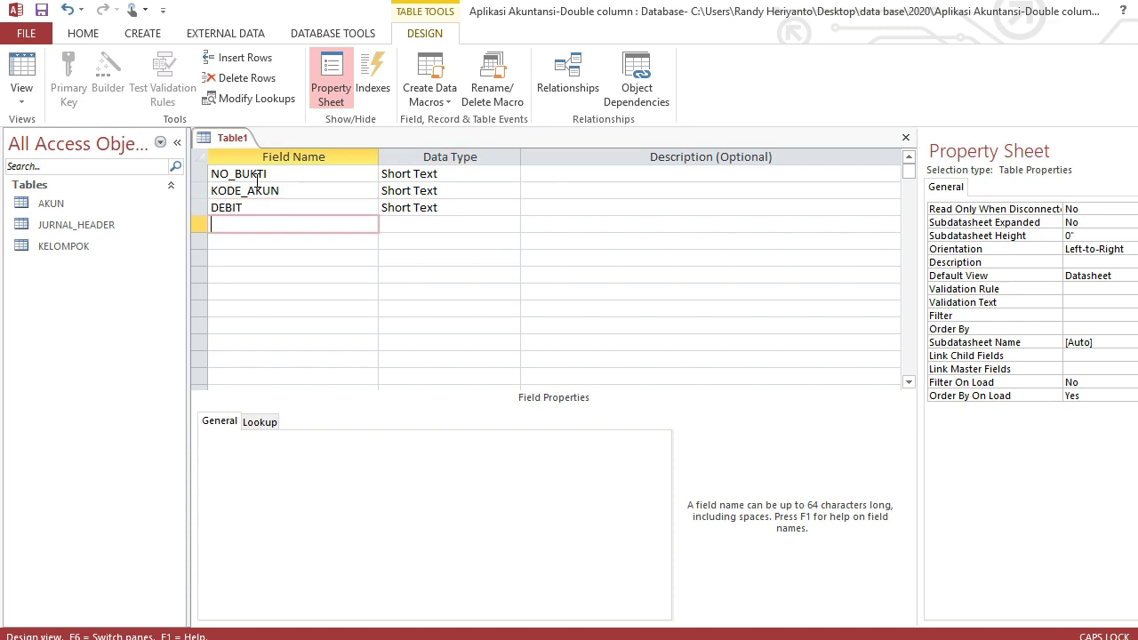
text(KREDIT)
click(460, 208)
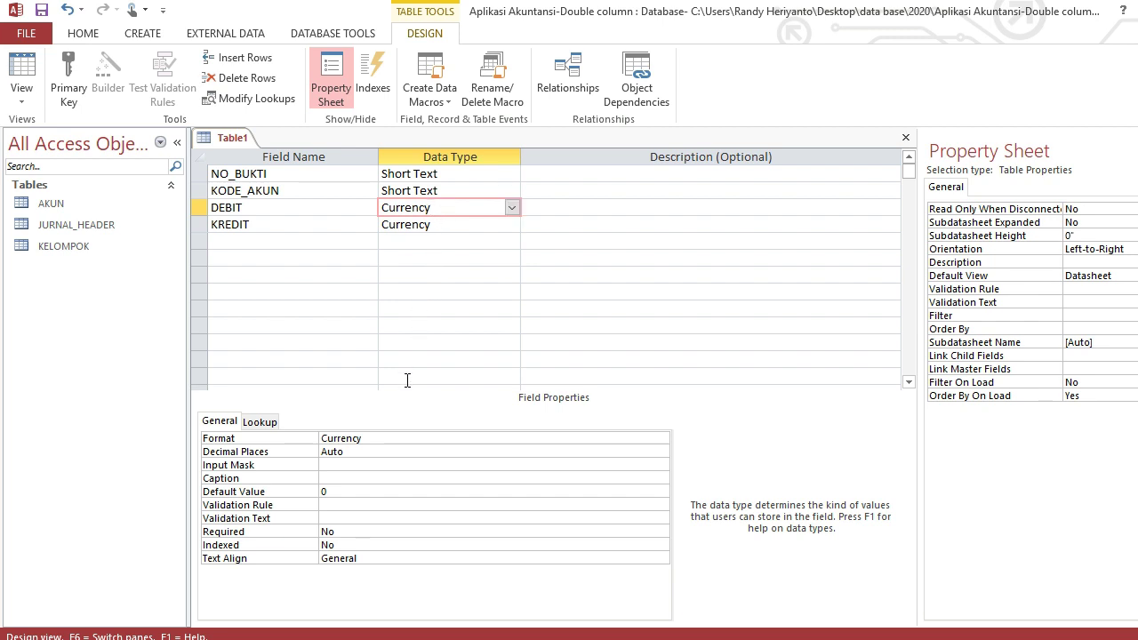
- Replace the DEBIT field's currency format with the custom format "Rp"#,##0;("Rp"#,##0)
click(397, 439)
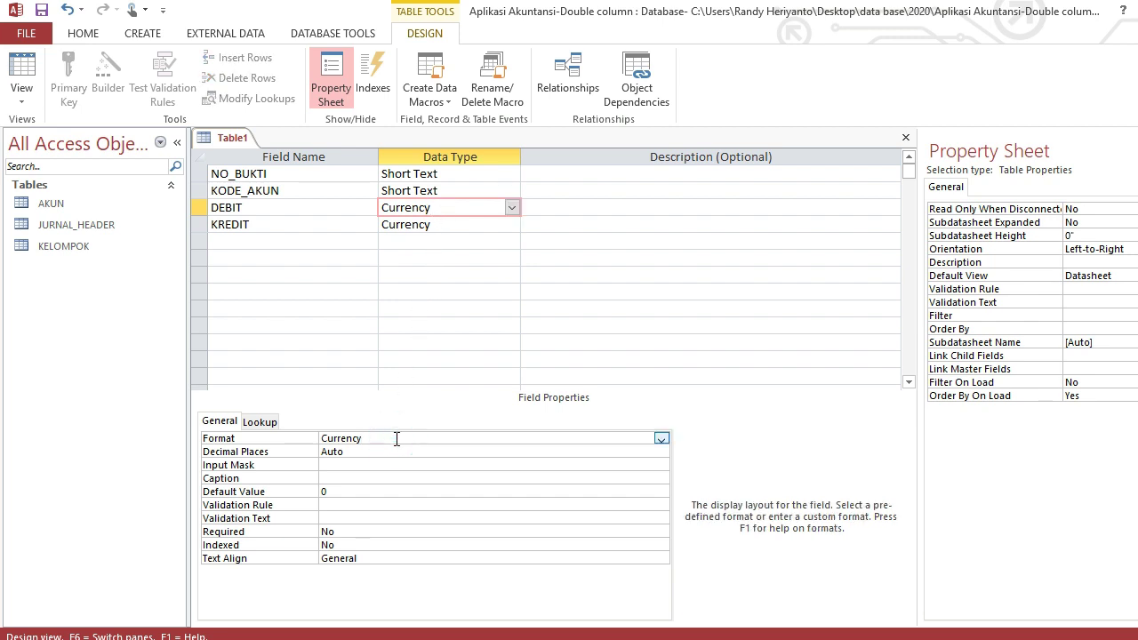
key(BackSpace)
key(BackSpace)
key(BackSpace)
key(BackSpace)
key(BackSpace)
key(BackSpace)
key(BackSpace)
key(BackSpace)
text("Rp)
text(#,##0;("Rp)
text("#,##0))
click(346, 438)
click(402, 438)
click(428, 438)
- Copy the DEBIT field's custom rupiah format and paste it over the KREDIT field's format
drag(428, 438, 281, 442)
key(ctrl+c)
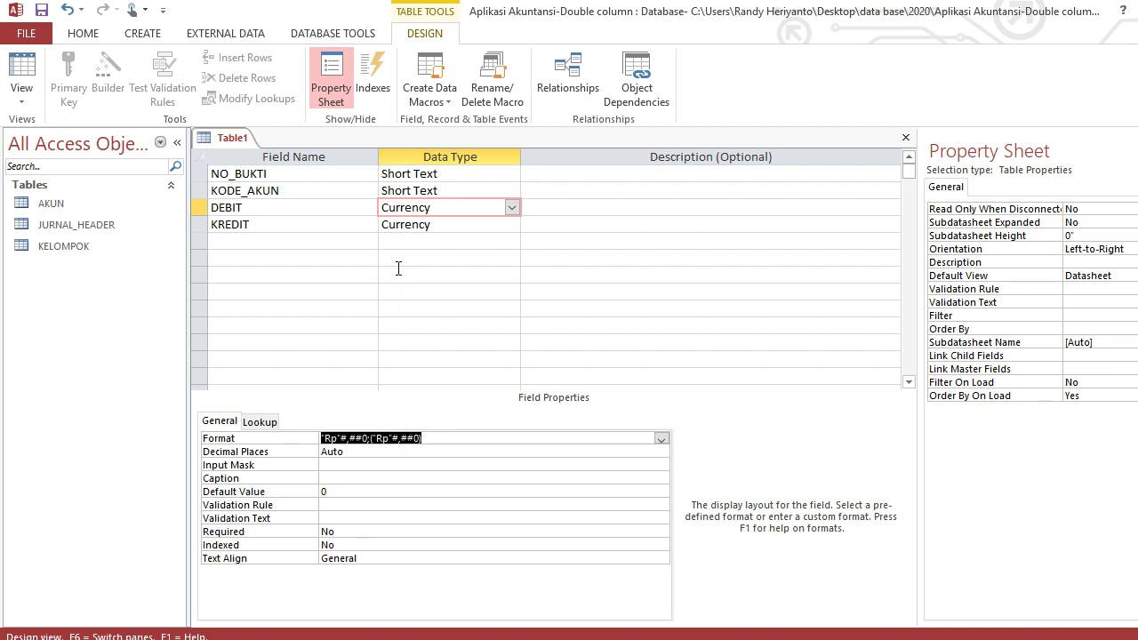
click(408, 227)
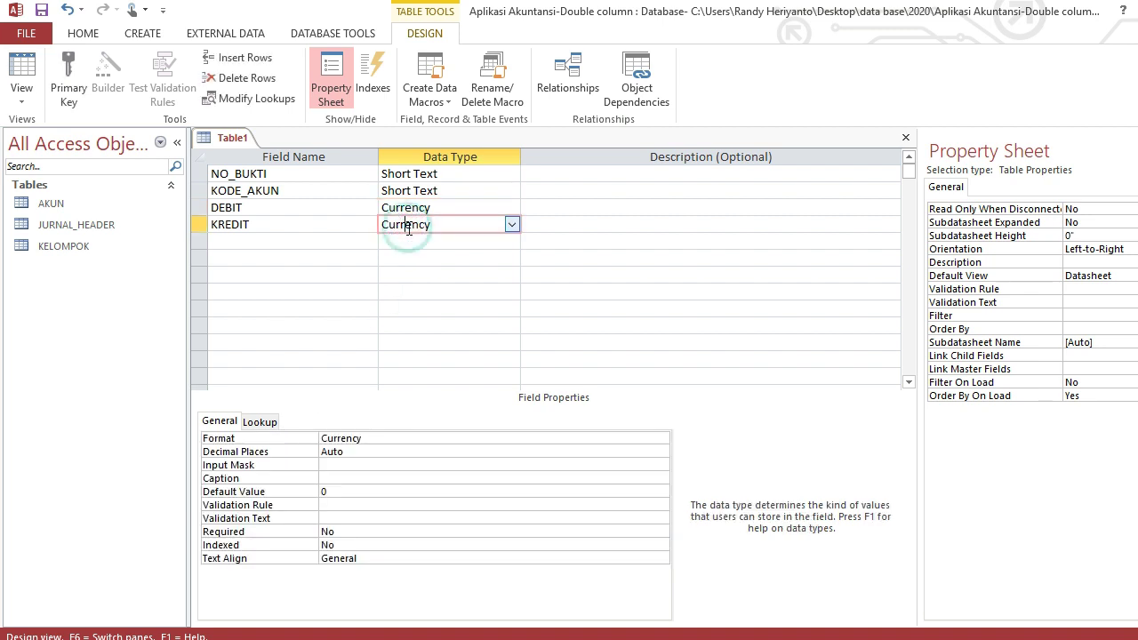
click(382, 438)
drag(383, 438, 268, 442)
key(ctrl+v)
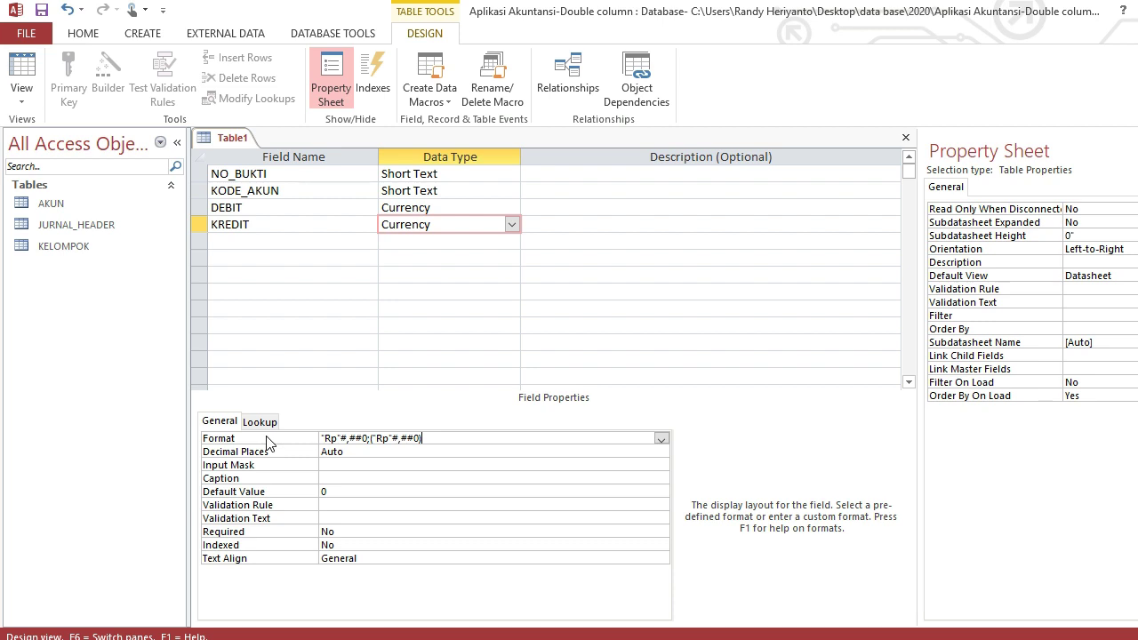
- Check the default value set for the DEBIT and KREDIT fields
click(414, 207)
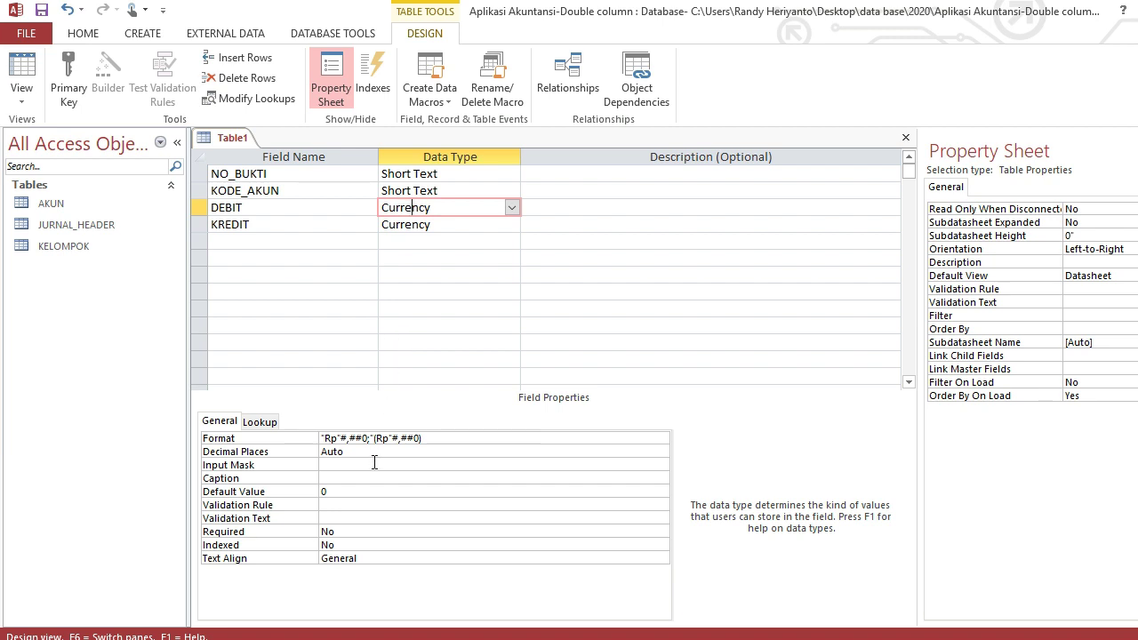
click(358, 494)
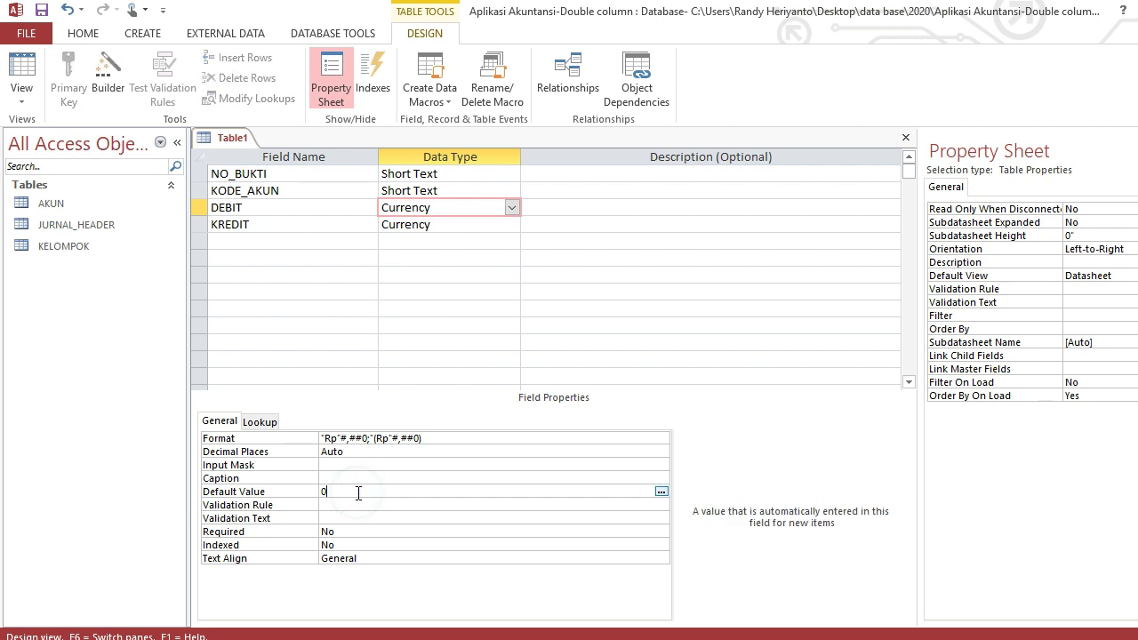
key(F6)
key(Down)
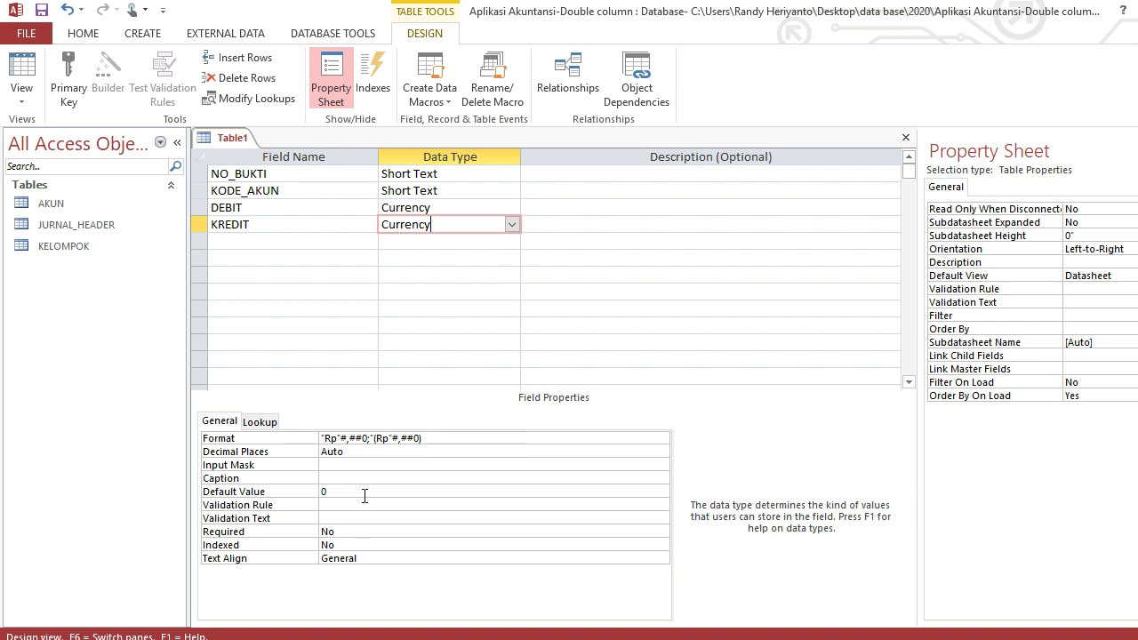
click(364, 495)
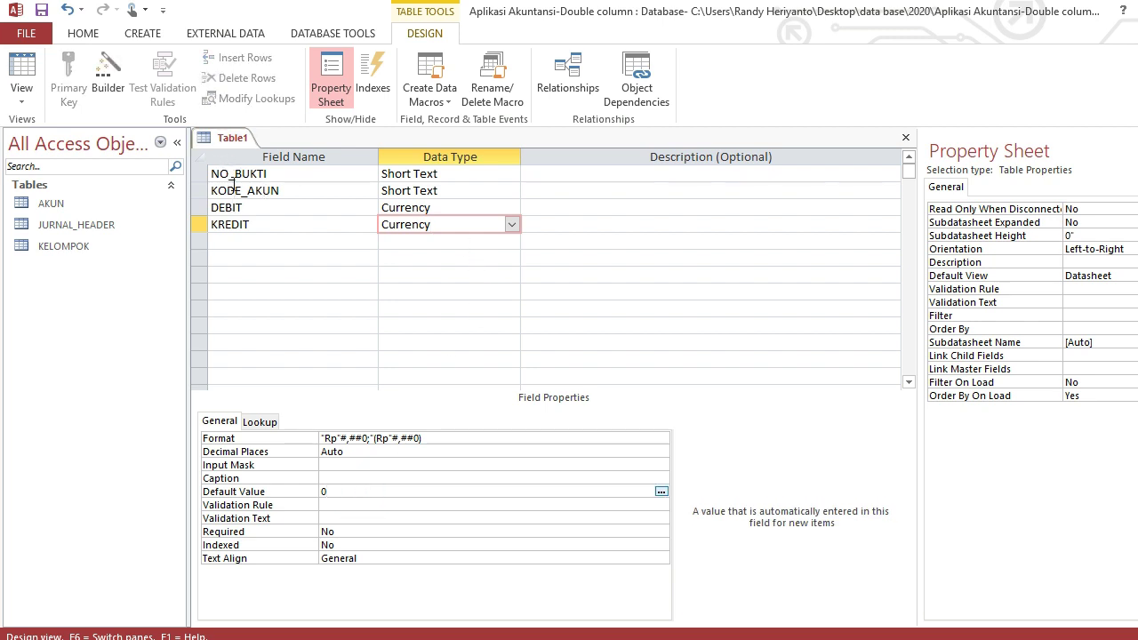
- Save the table as JURNAL_DETAIL without a primary key, then close it
right_click(229, 143)
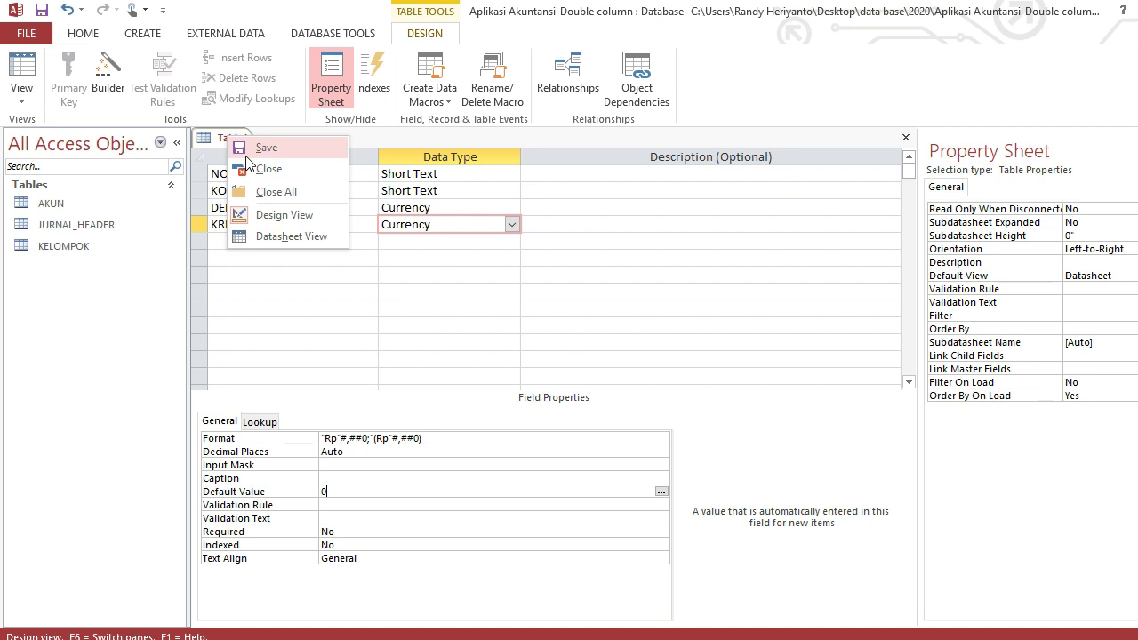
click(248, 149)
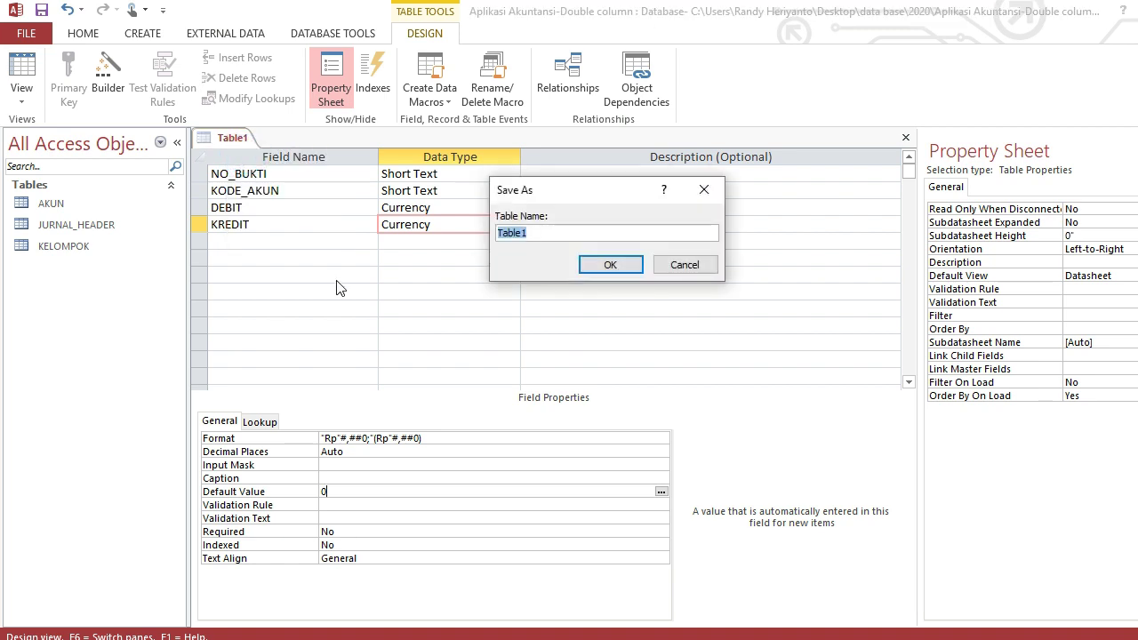
text(ju)
key(BackSpace)
key(Caps_Lock)
text(JURNAL)
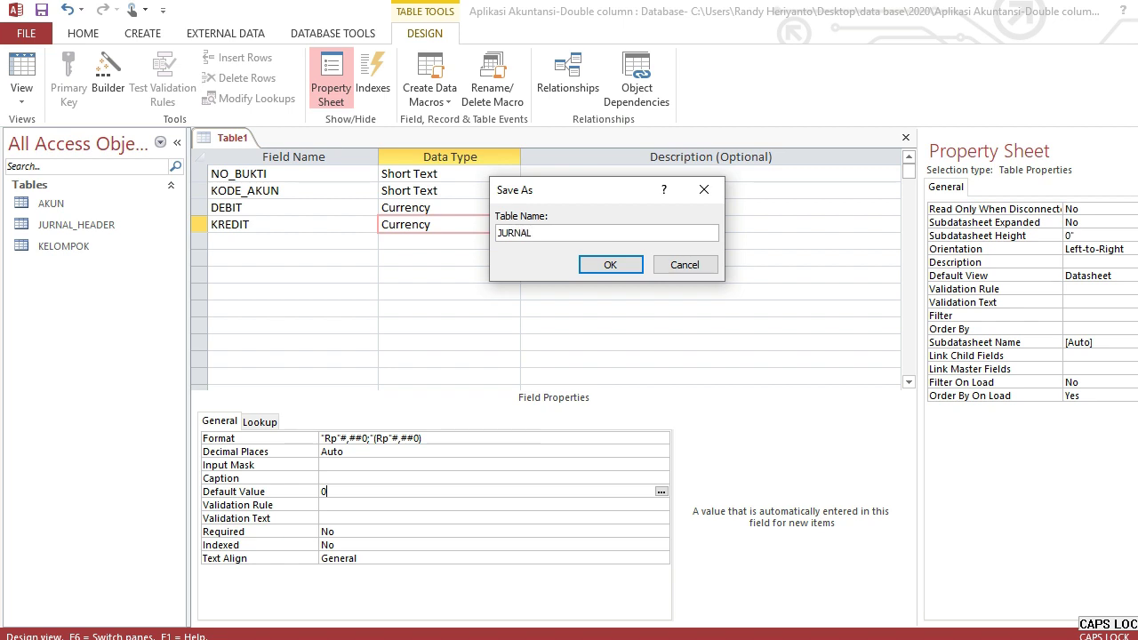
text(_DETAIL)
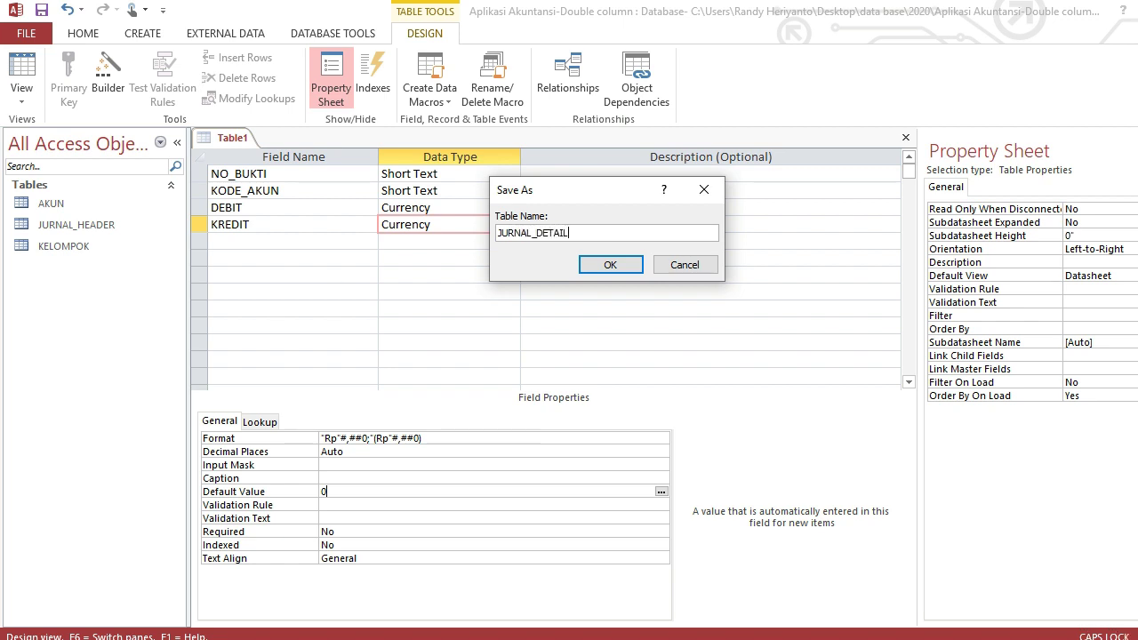
click(605, 267)
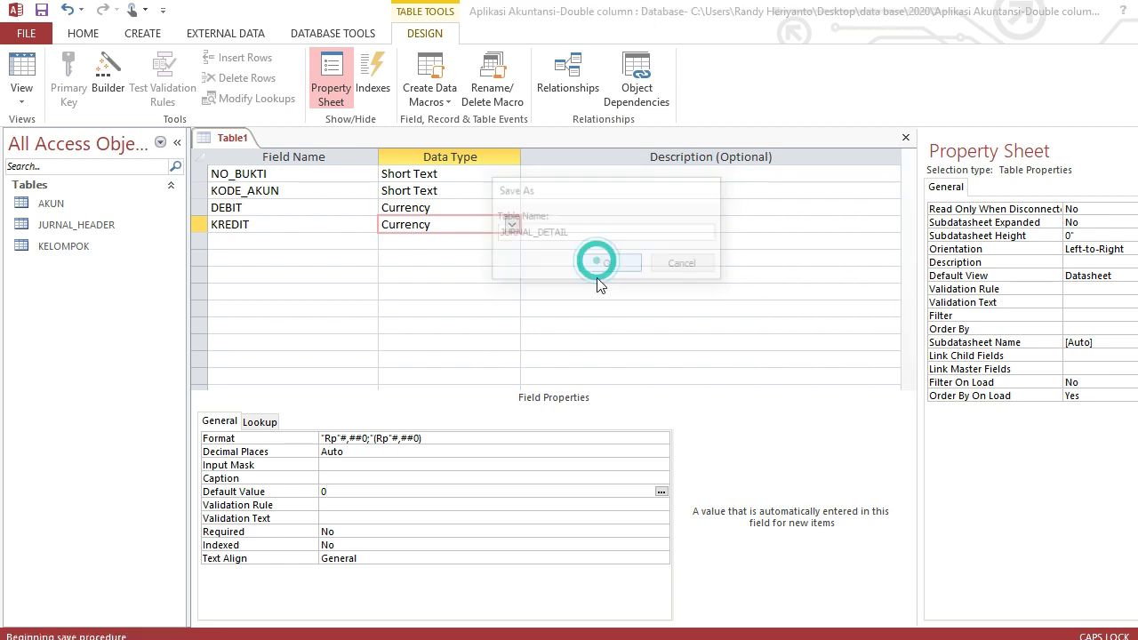
click(611, 398)
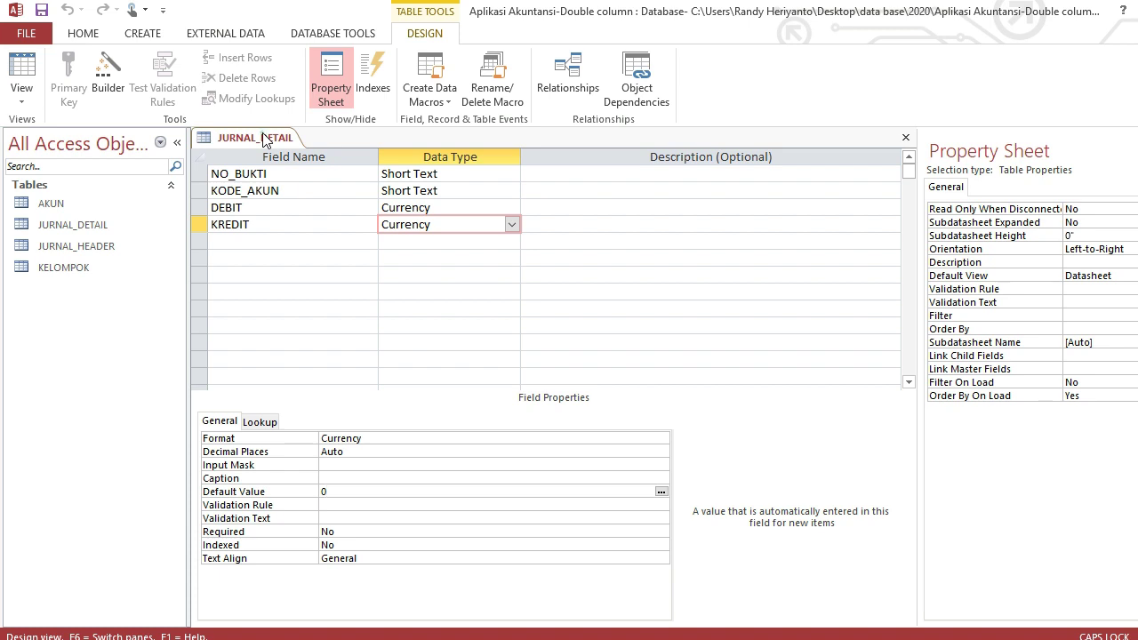
right_click(263, 140)
click(284, 166)
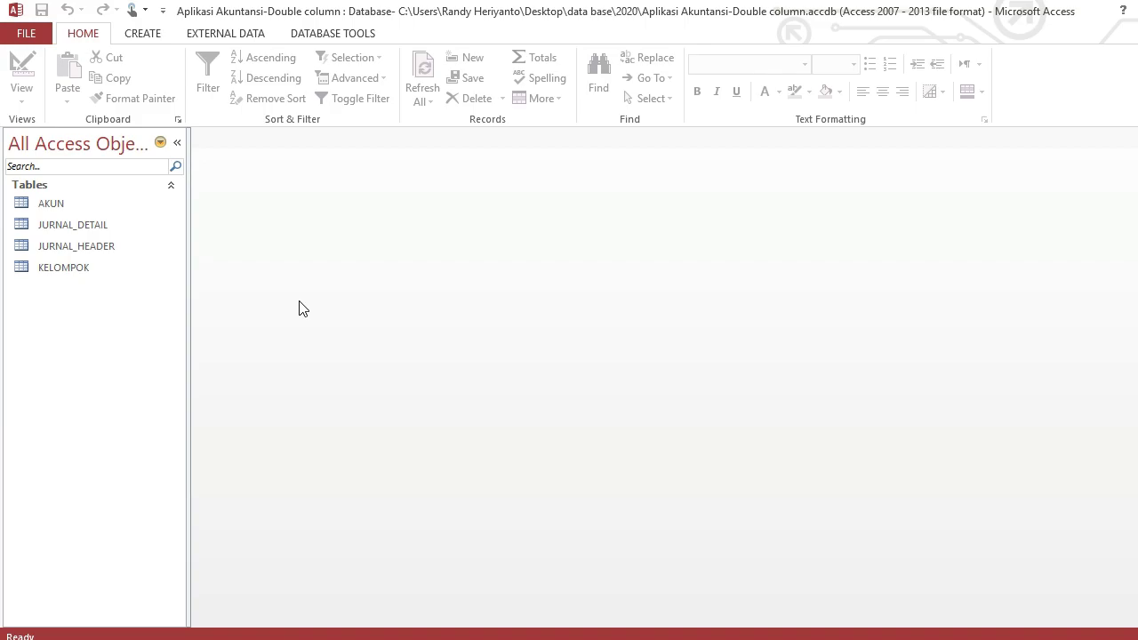
- Open the database relationships and add the tables AKUN, JURNAL_DETAIL, JURNAL_HEADER and KELOMPOK to the layout
click(329, 35)
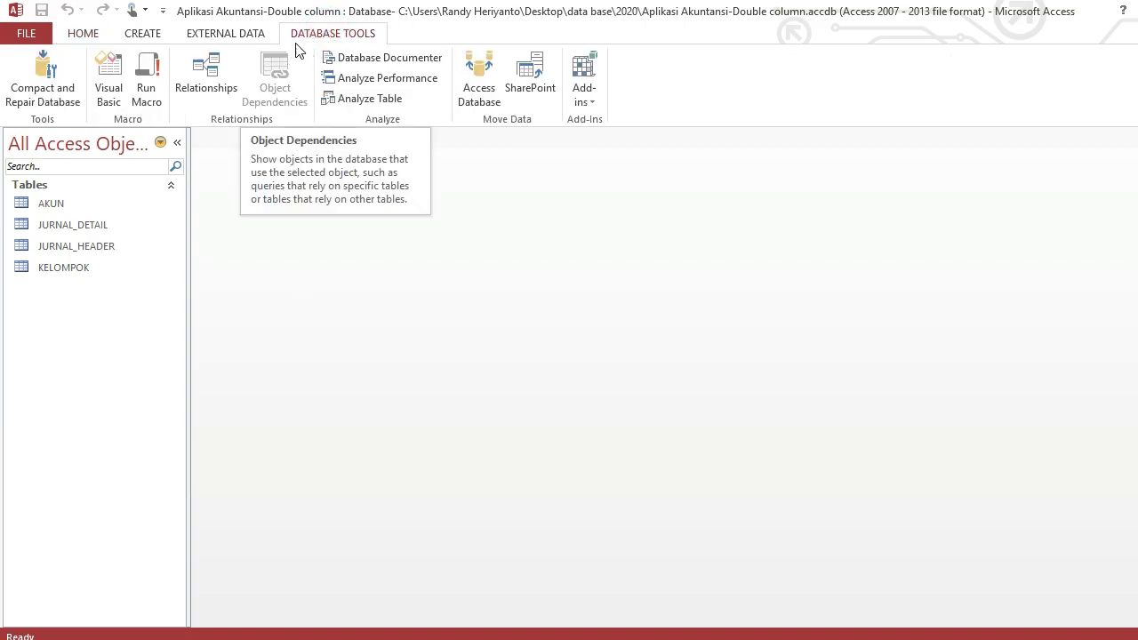
click(219, 82)
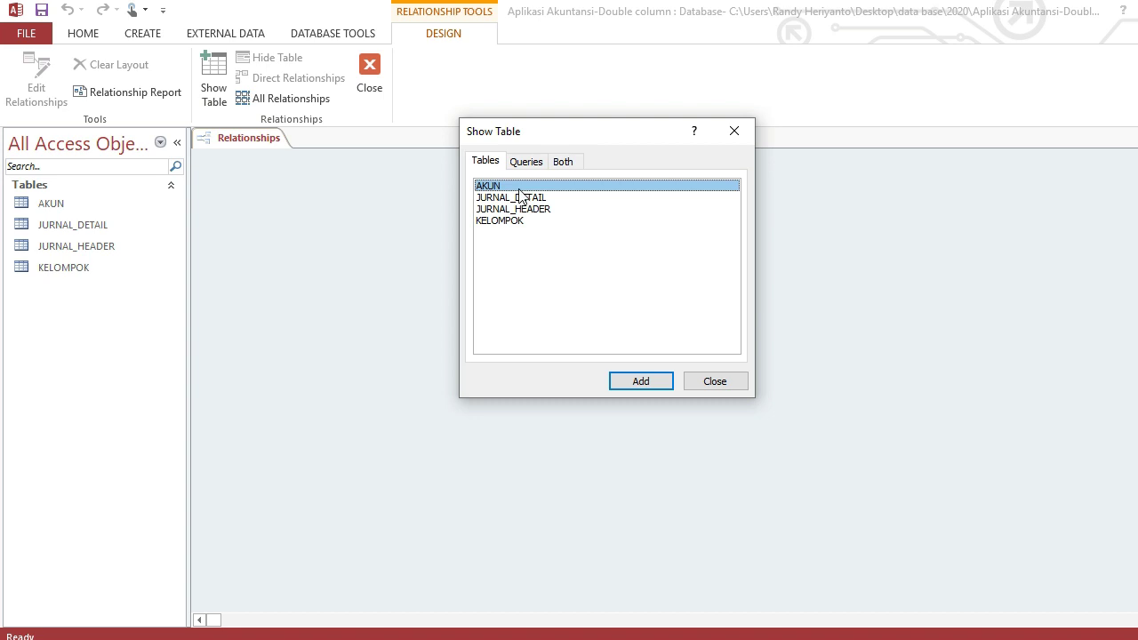
double_click(519, 189)
double_click(521, 199)
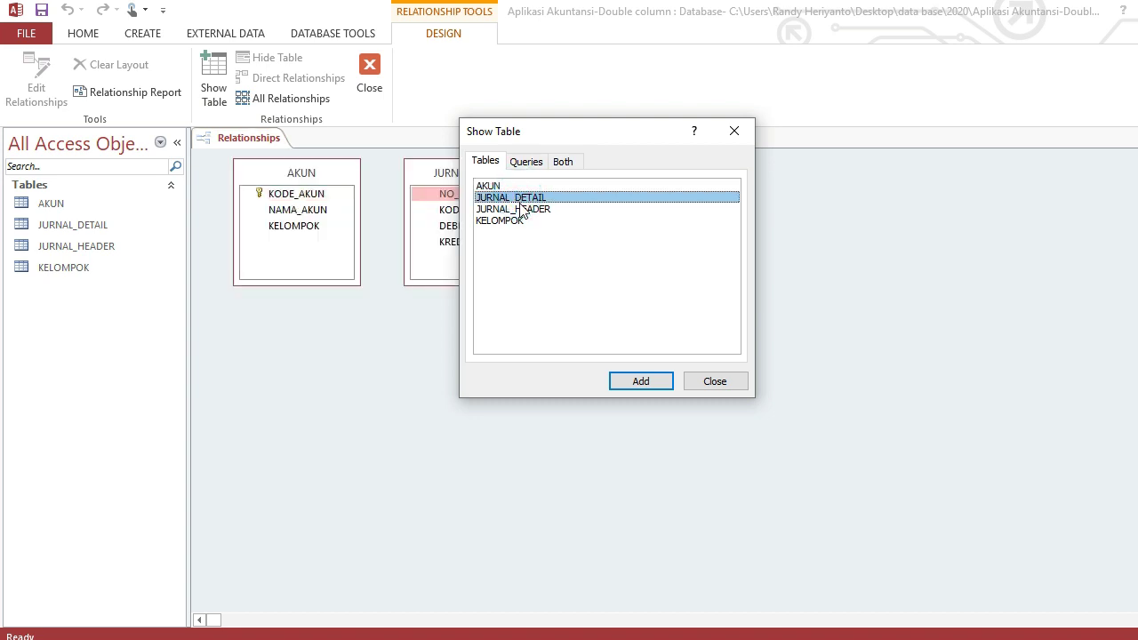
double_click(521, 209)
double_click(521, 221)
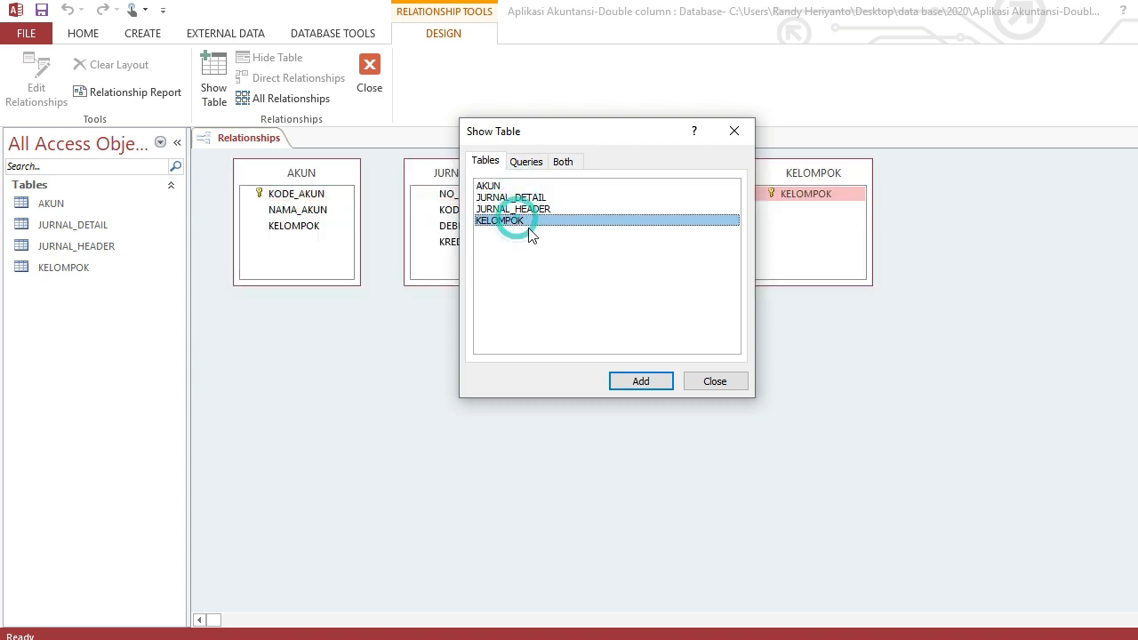
click(695, 382)
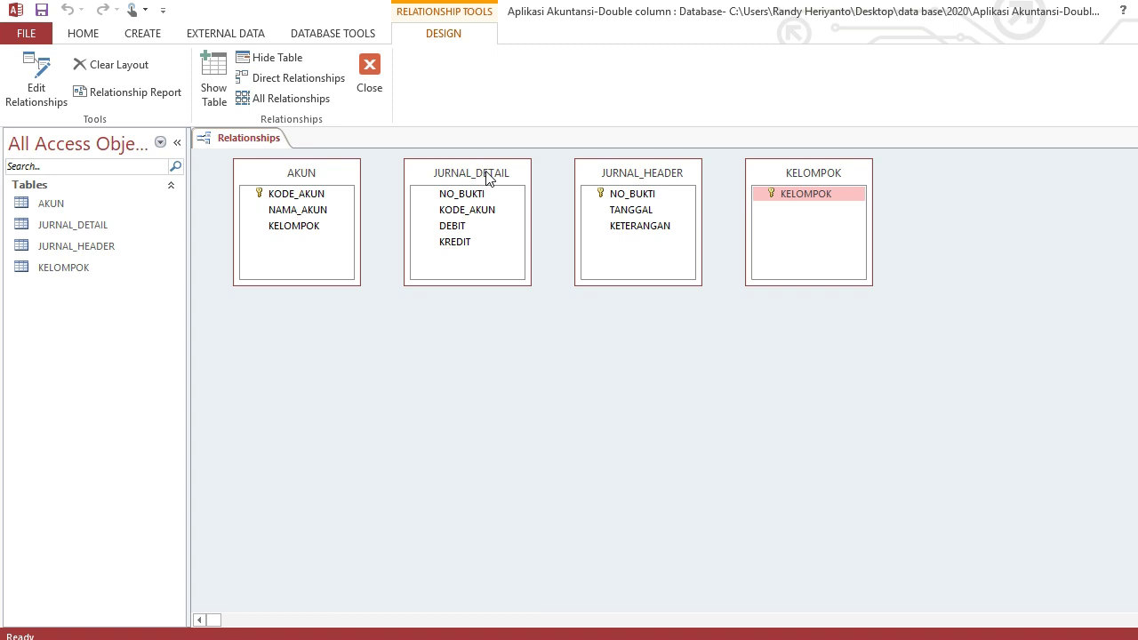
- Relate JURNAL_DETAIL to JURNAL_HEADER on NO_BUKTI, enforcing referential integrity with cascading updates and deletes
drag(479, 193, 612, 192)
click(548, 273)
click(545, 294)
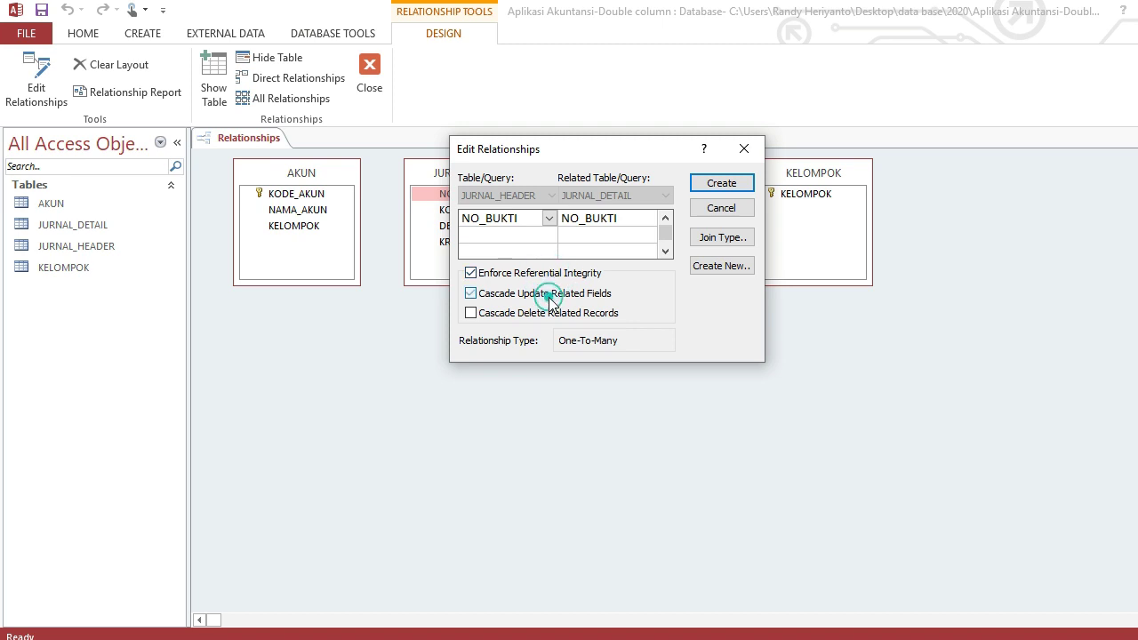
click(551, 315)
click(733, 184)
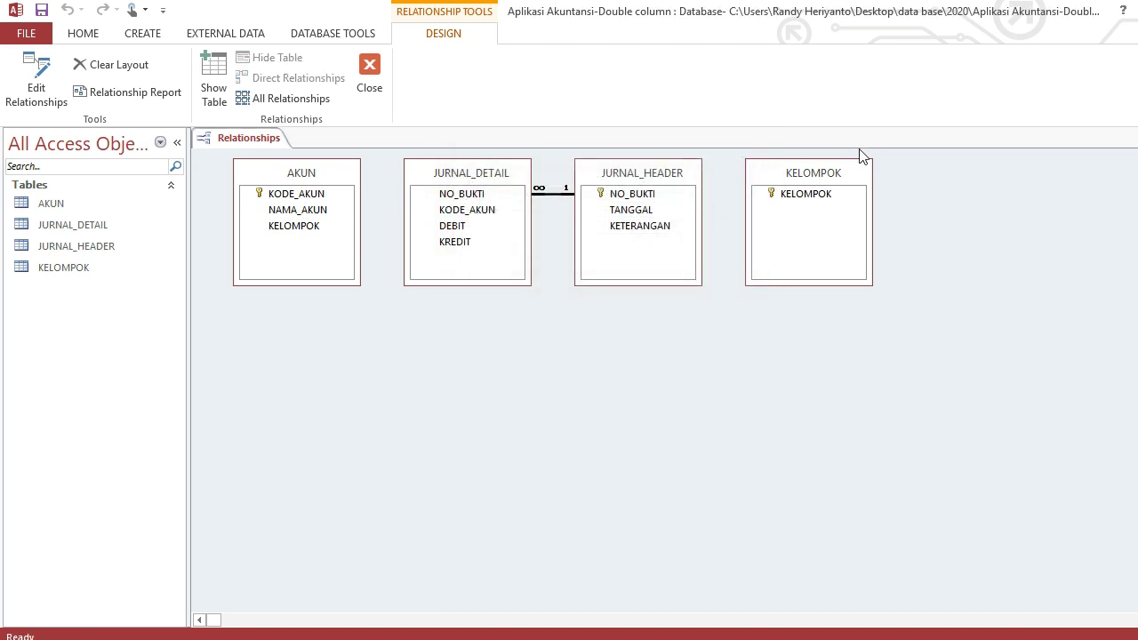
- Place KELOMPOK below JURNAL_DETAIL and relate it to AKUN on KELOMPOK, enforcing referential integrity with cascading updates and deletes
drag(842, 169, 497, 335)
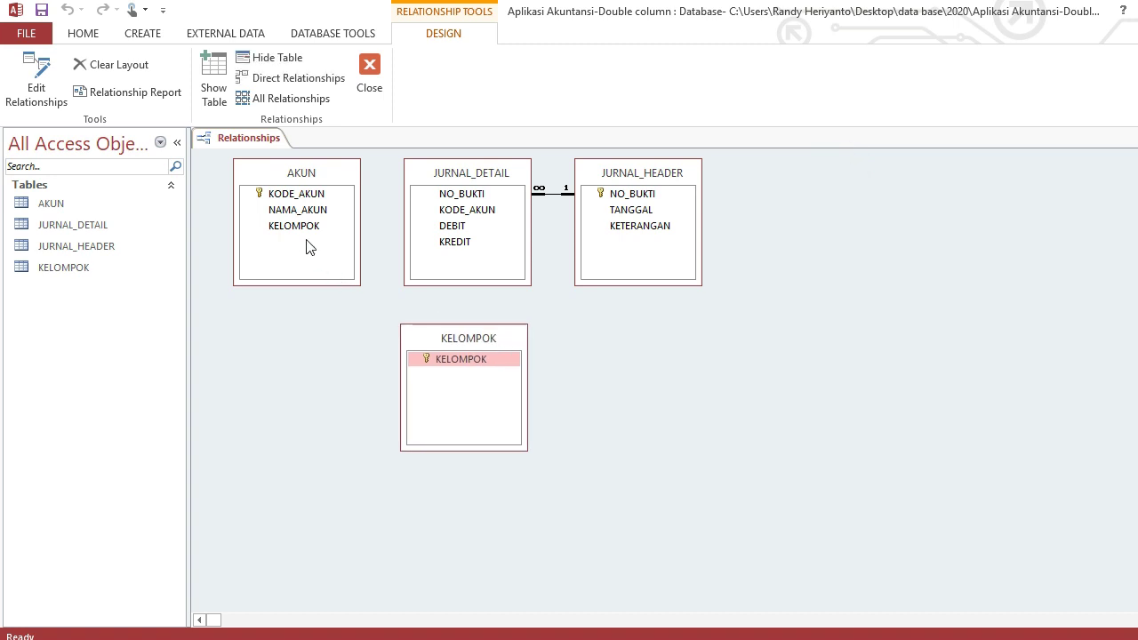
drag(301, 233, 467, 362)
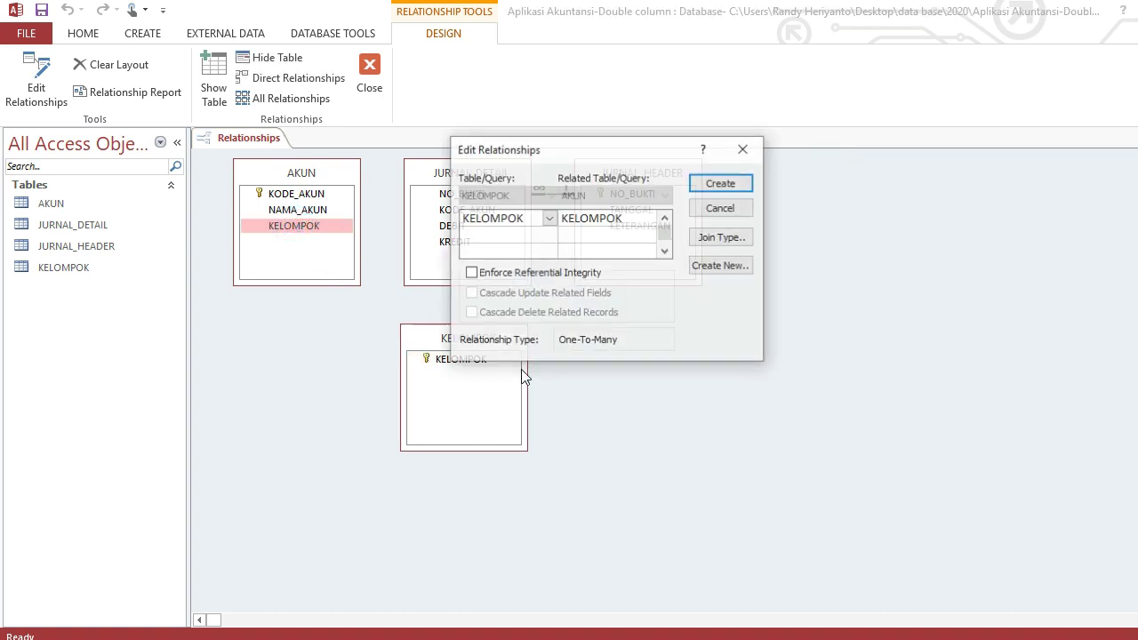
click(512, 273)
click(513, 293)
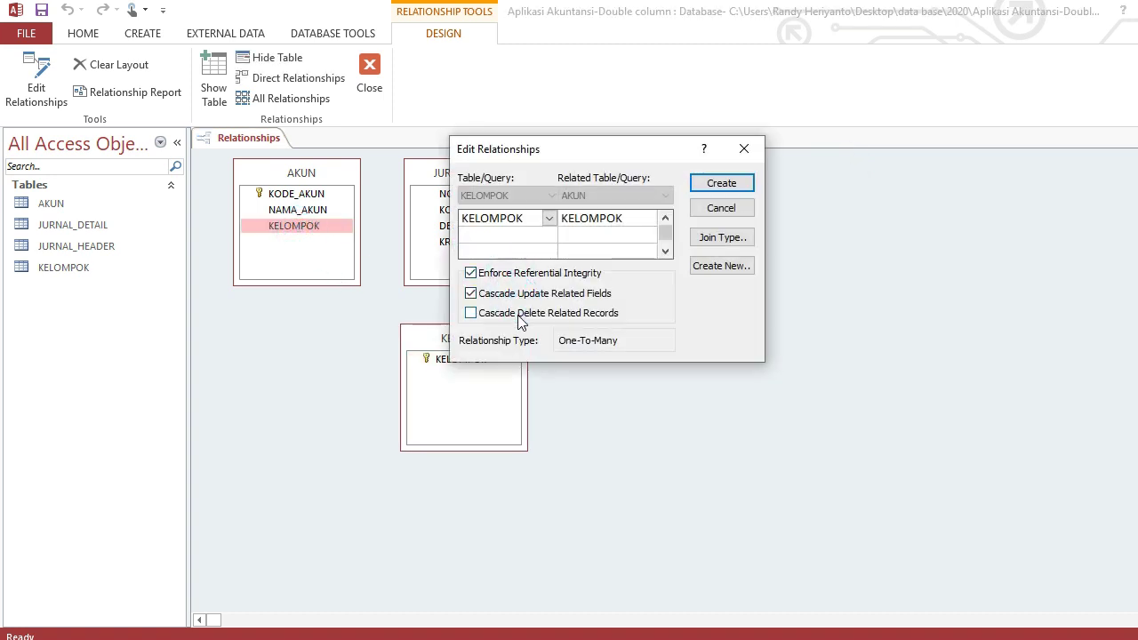
click(517, 313)
click(714, 185)
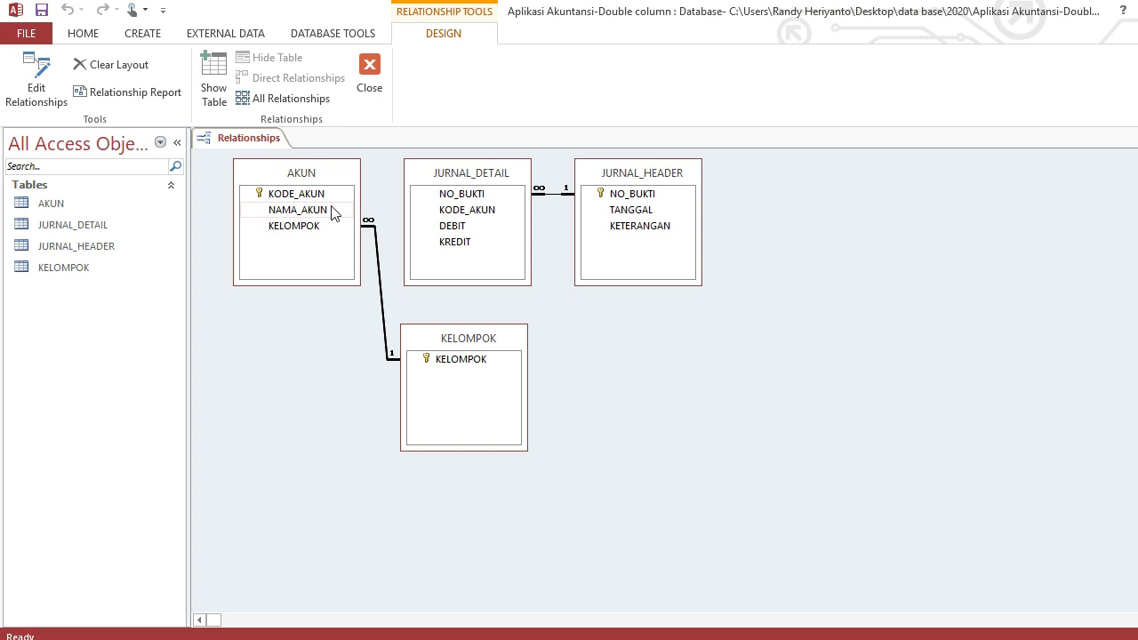
- Relate AKUN to JURNAL_DETAIL on KODE_AKUN, enforcing referential integrity with cascading updates and deletes
drag(289, 193, 443, 207)
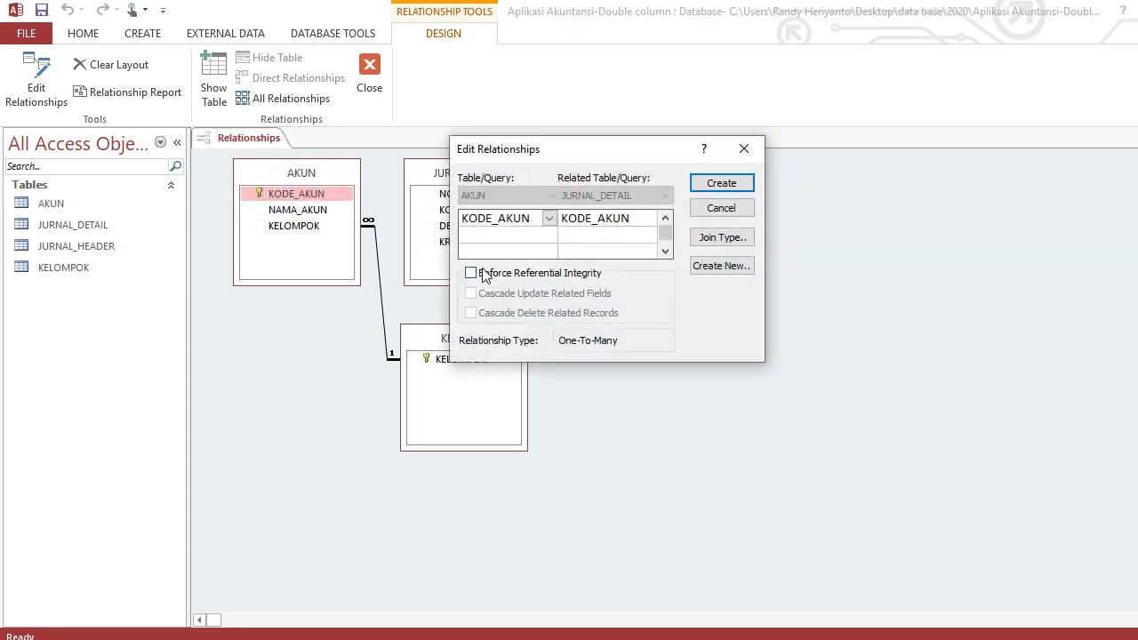
click(473, 273)
click(496, 296)
click(484, 313)
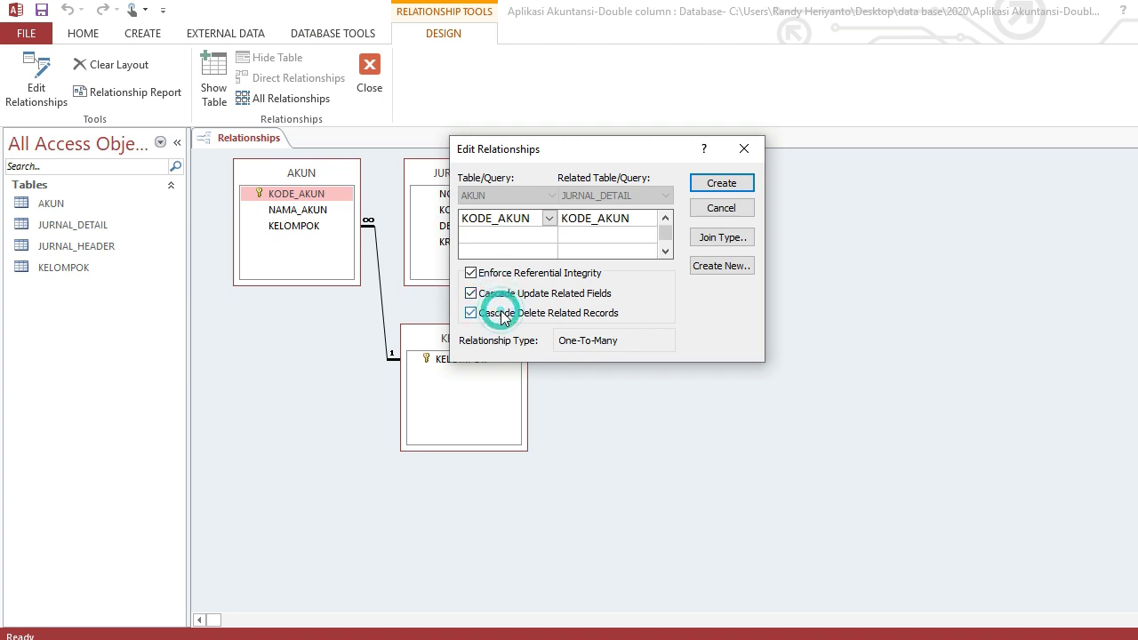
click(713, 184)
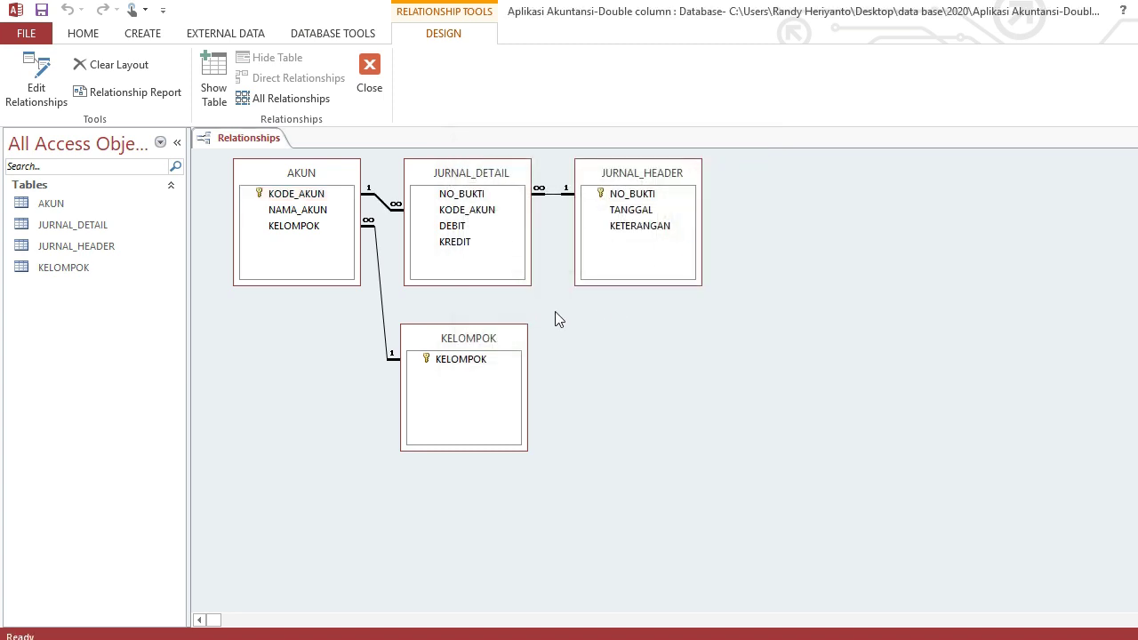
- Move the AKUN and KELOMPOK tables lower in the relationship layout, then close the relationships and save the layout
drag(312, 174, 312, 268)
drag(450, 323, 457, 340)
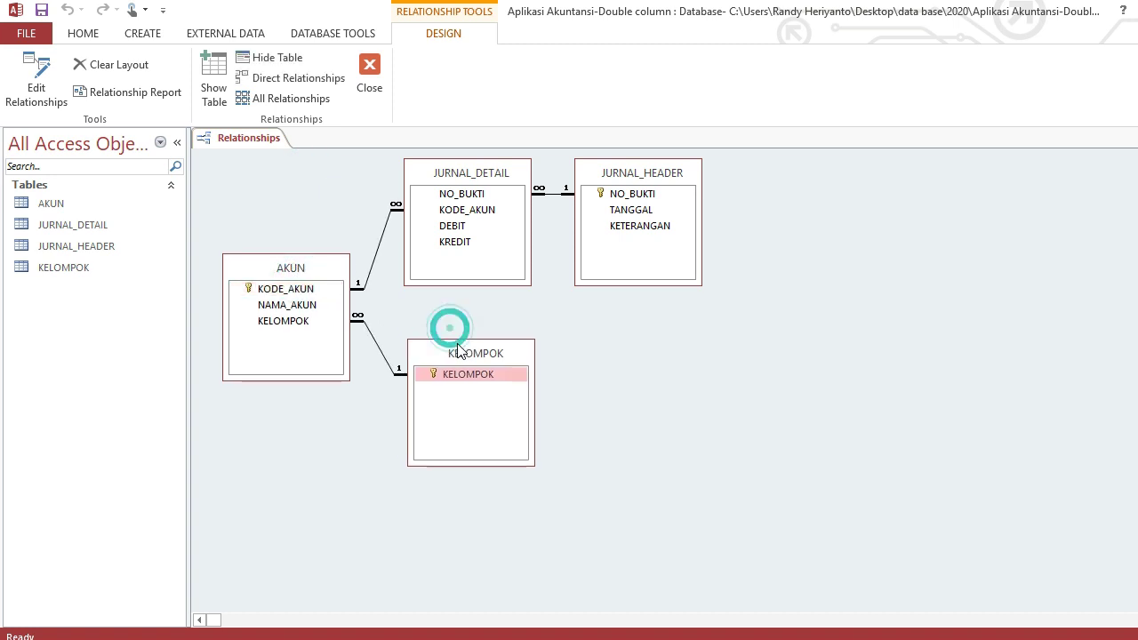
click(370, 89)
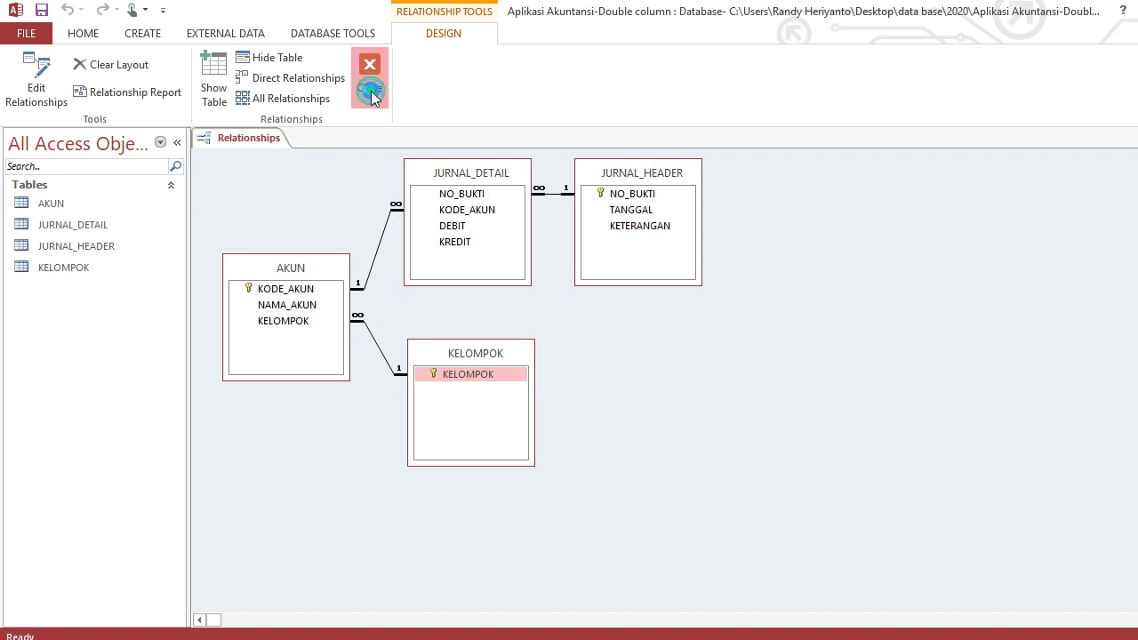
click(540, 382)
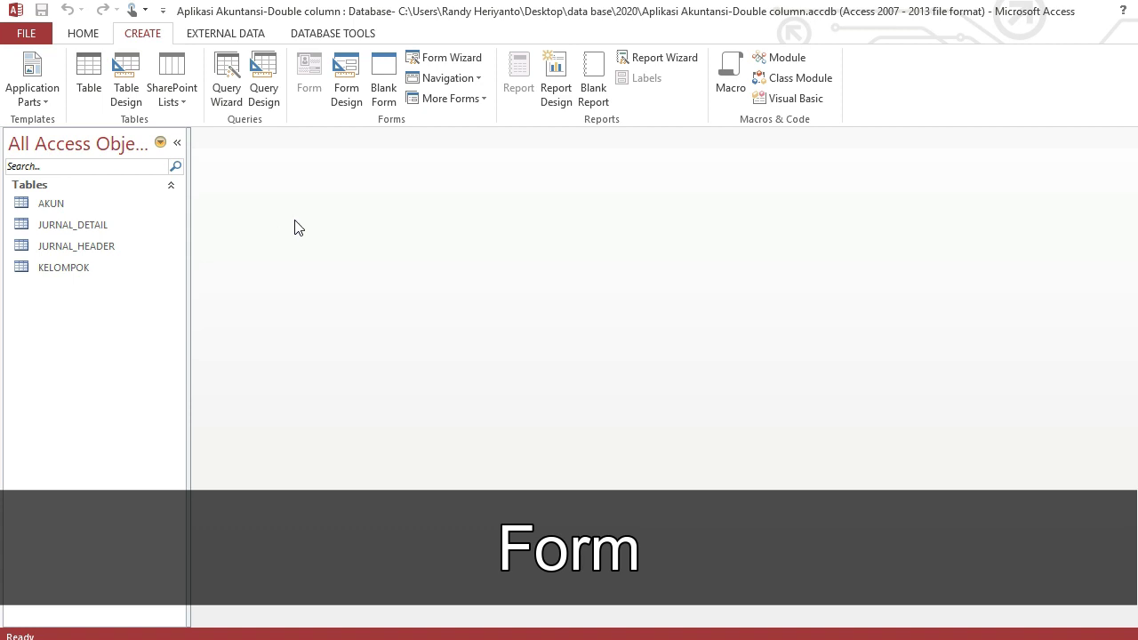
- Create a blank form in design view and add the form header and footer sections
click(345, 106)
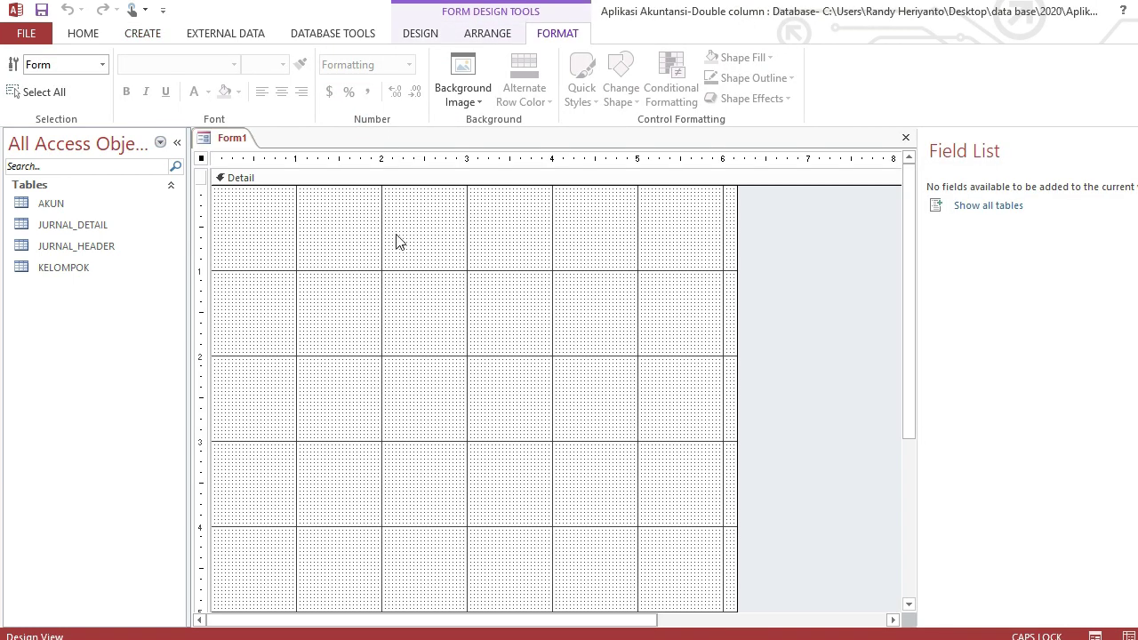
right_click(458, 262)
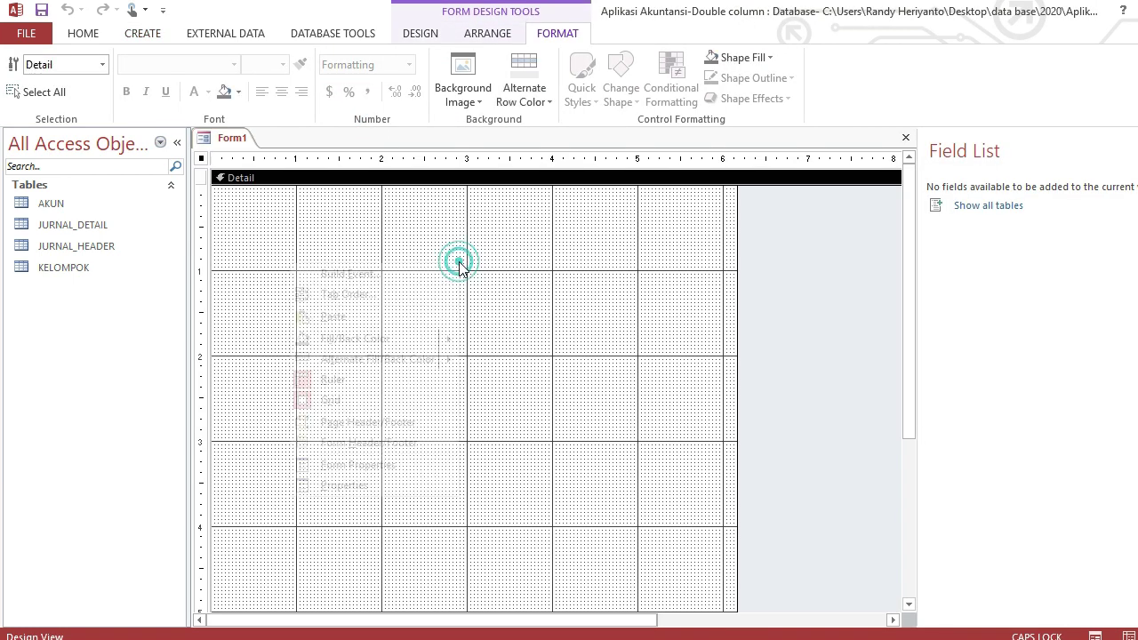
click(396, 449)
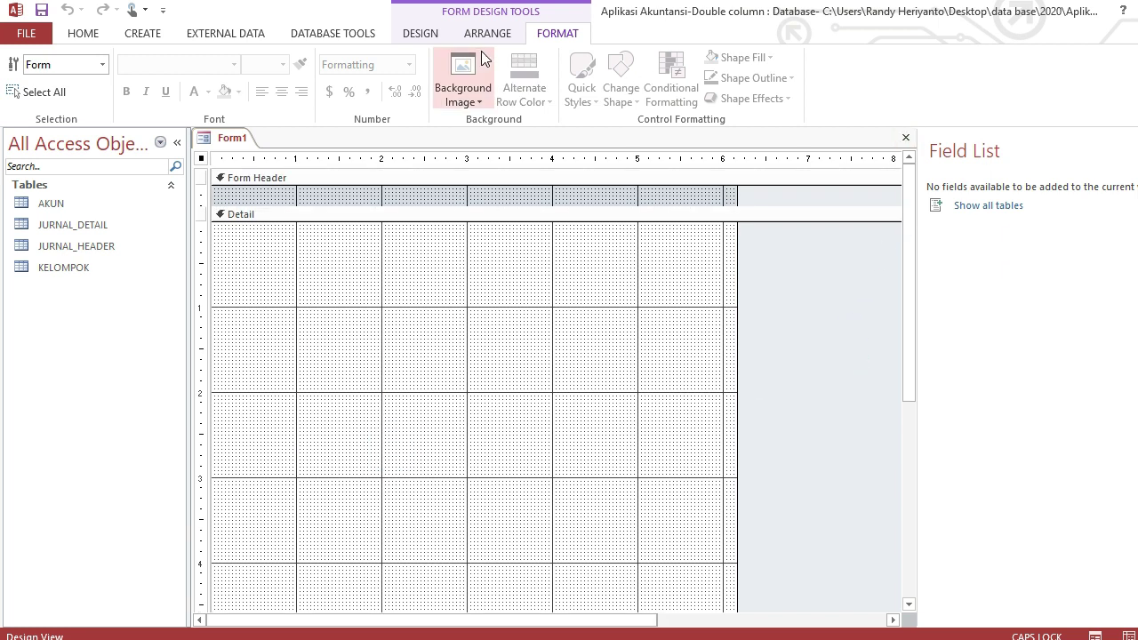
- Set the form's record source to the JURNAL_HEADER table
click(419, 33)
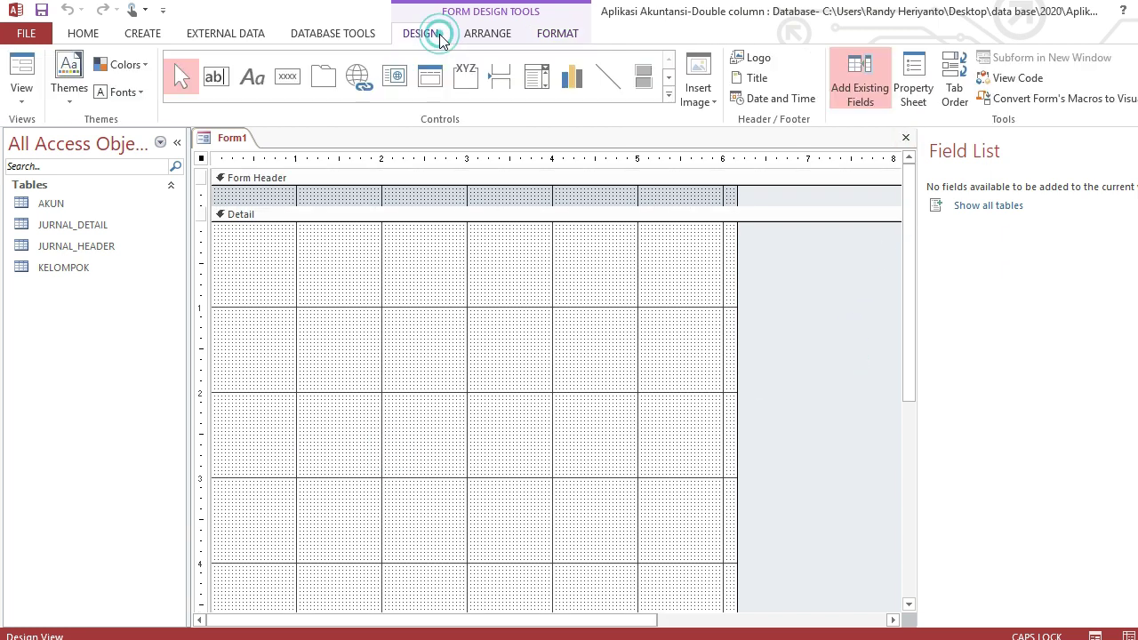
double_click(863, 318)
click(852, 303)
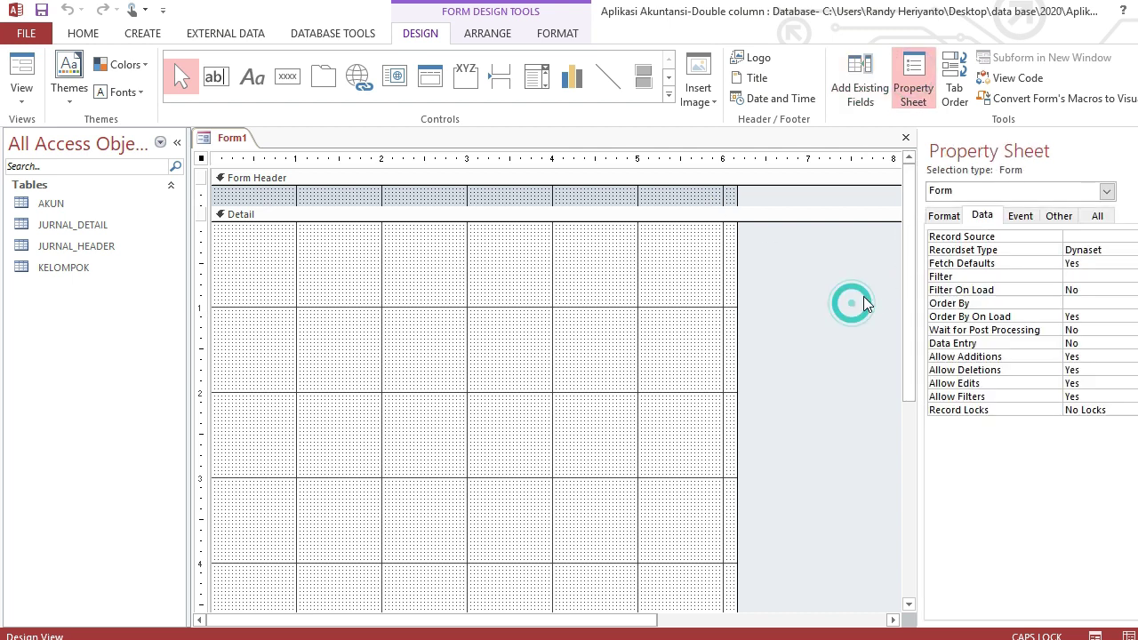
click(1128, 236)
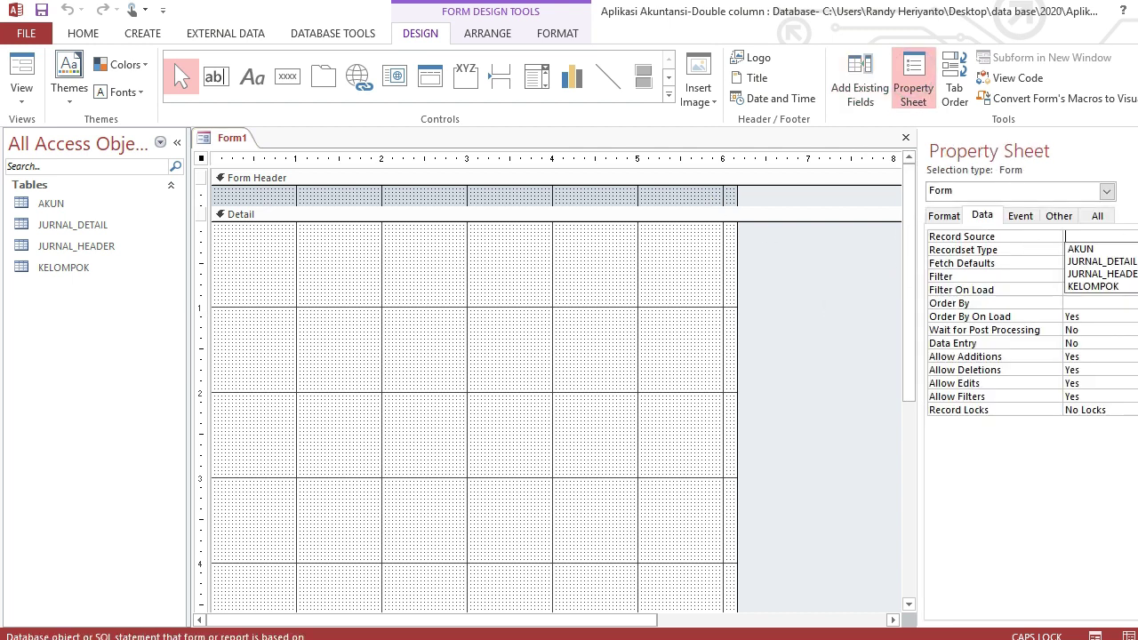
click(1127, 281)
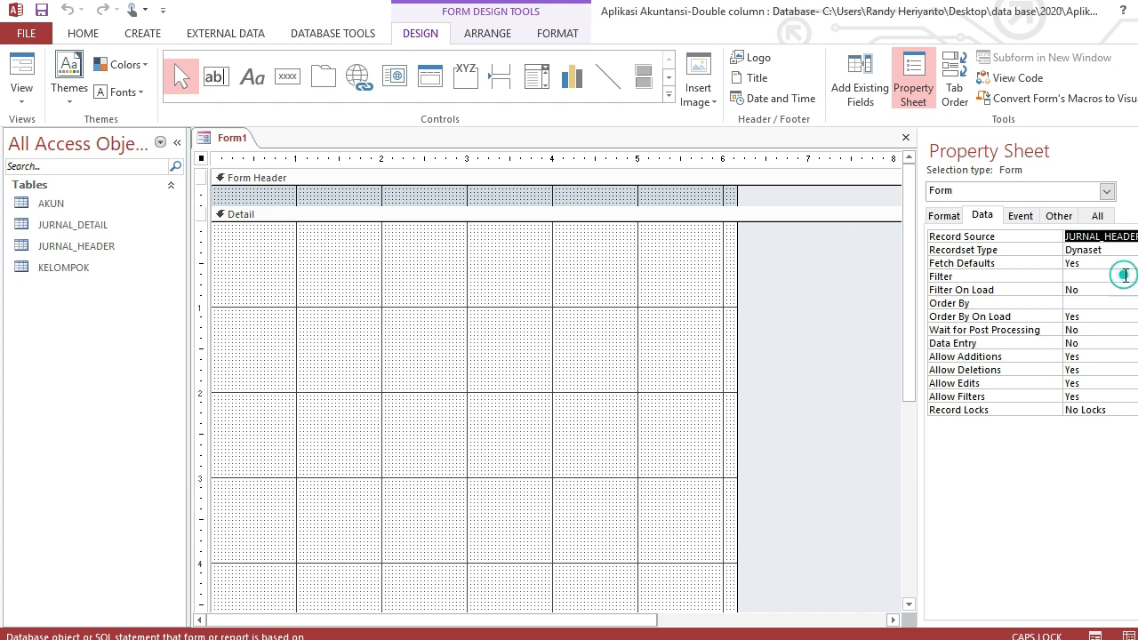
click(827, 297)
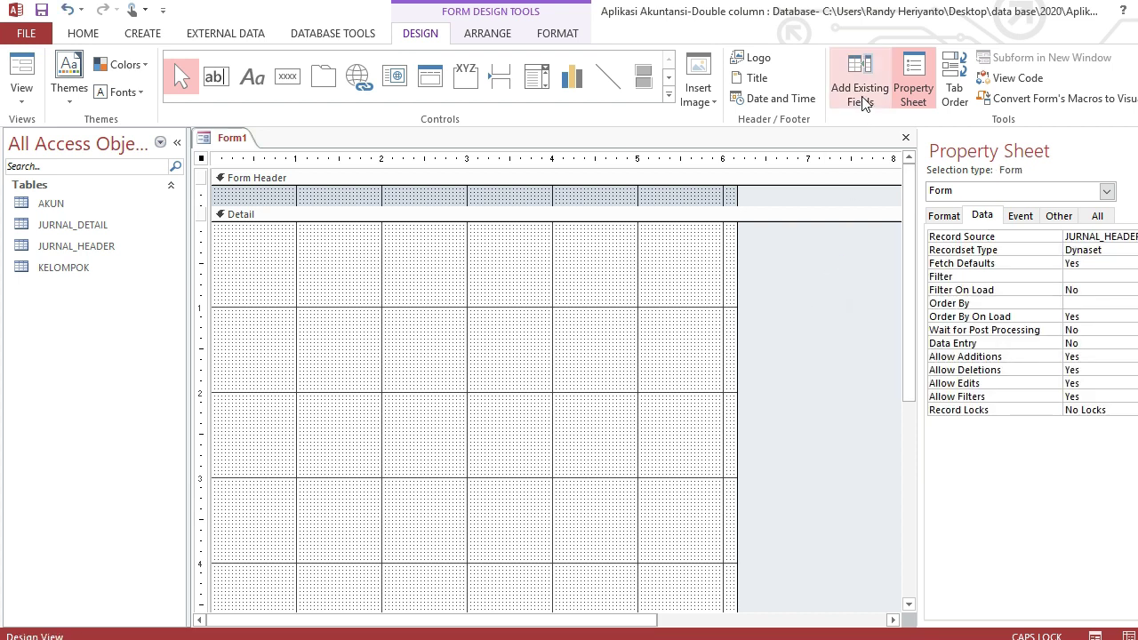
- Add the NO_BUKTI, TANGGAL and KETERANGAN fields to the form and move them together into the form header
click(860, 89)
double_click(967, 214)
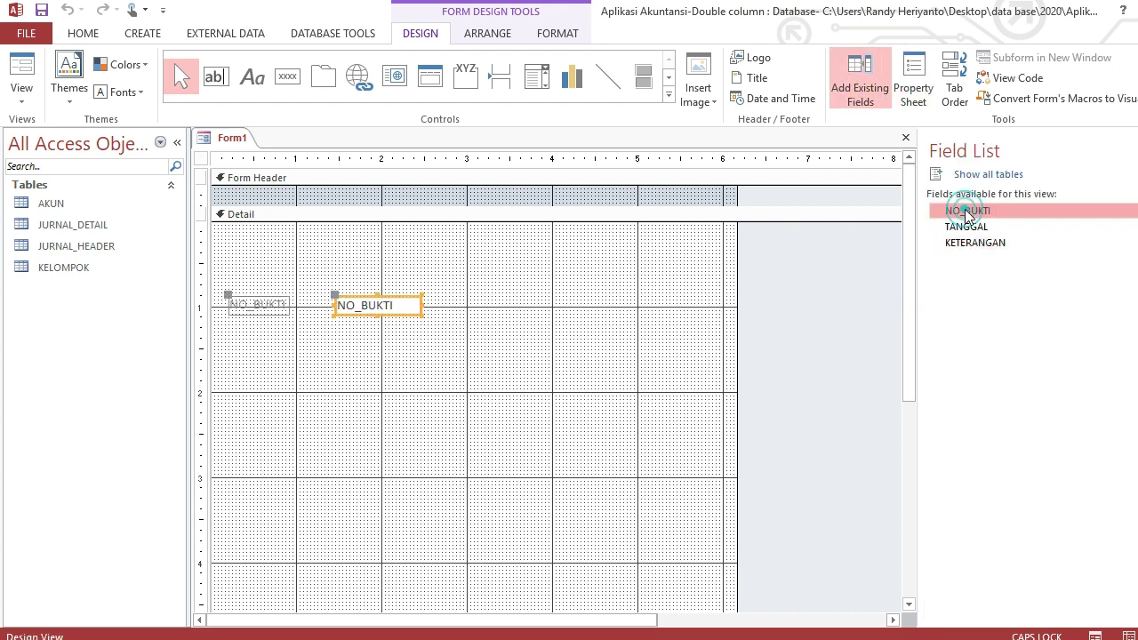
double_click(966, 227)
double_click(967, 243)
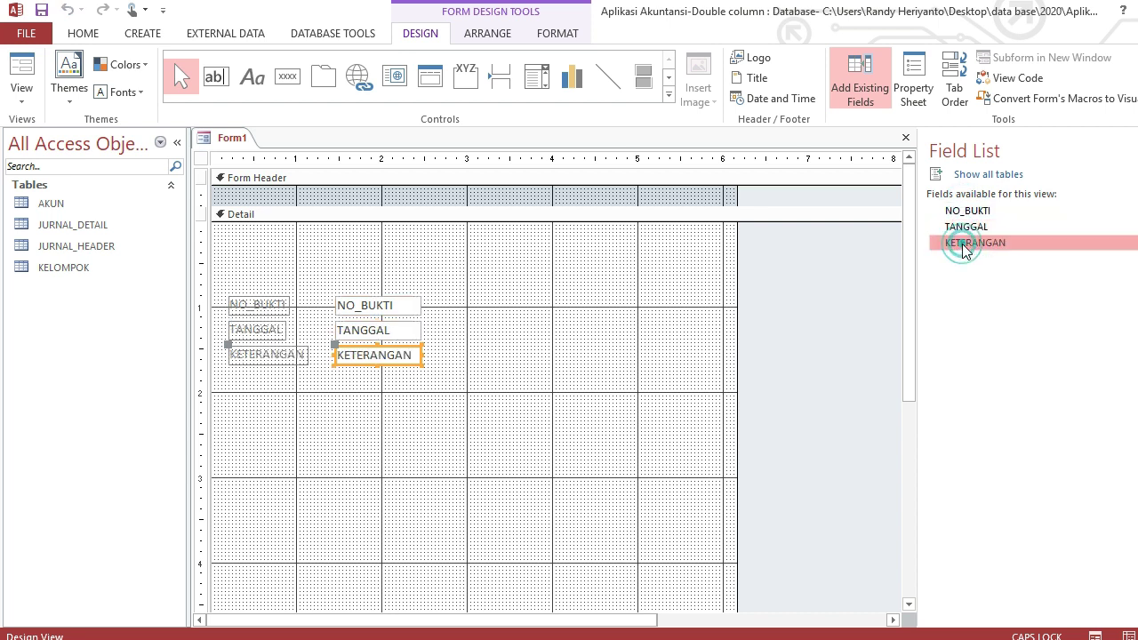
drag(251, 287, 377, 377)
drag(373, 298, 380, 191)
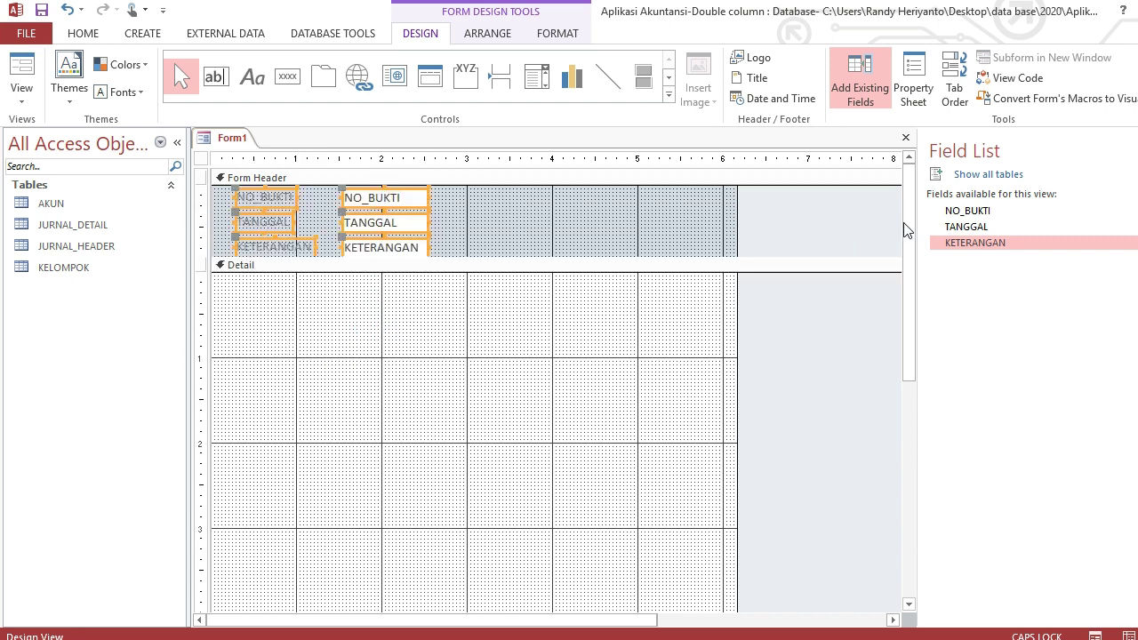
- Shorten the form's Detail section to about 1.5 inches high by moving the Form Footer up
drag(909, 305, 793, 491)
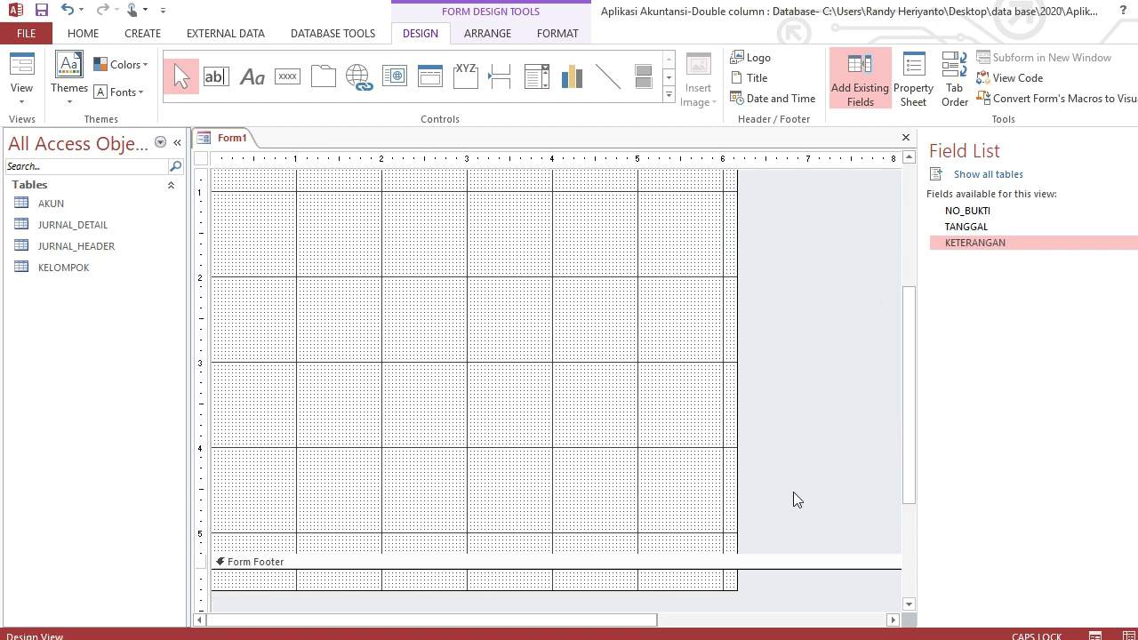
drag(711, 556, 673, 237)
drag(905, 371, 771, 282)
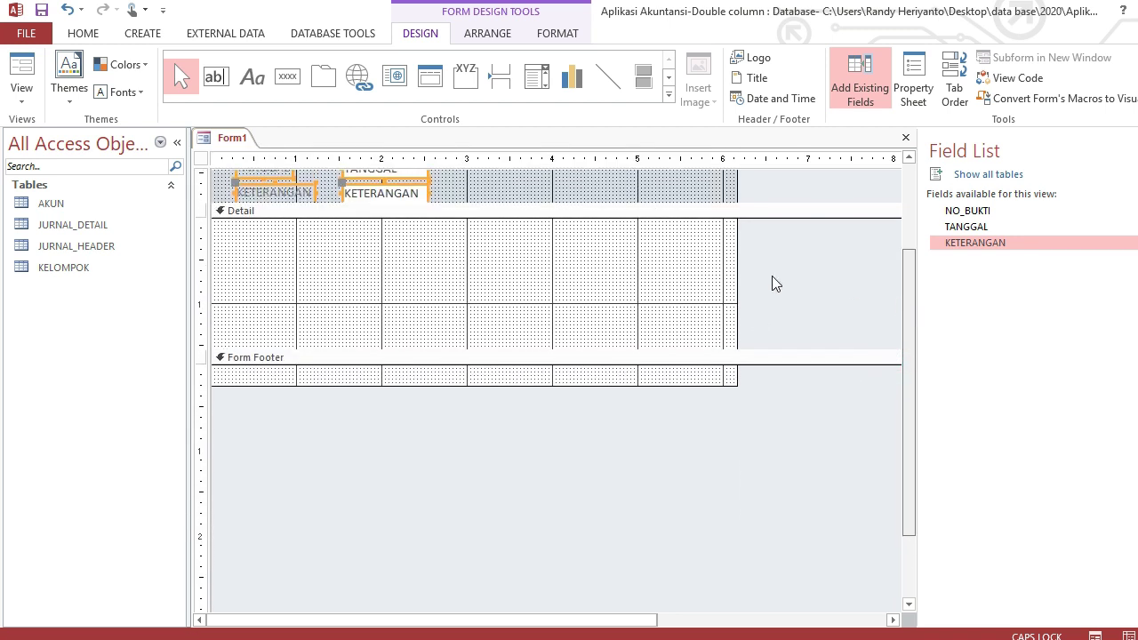
drag(912, 332, 913, 264)
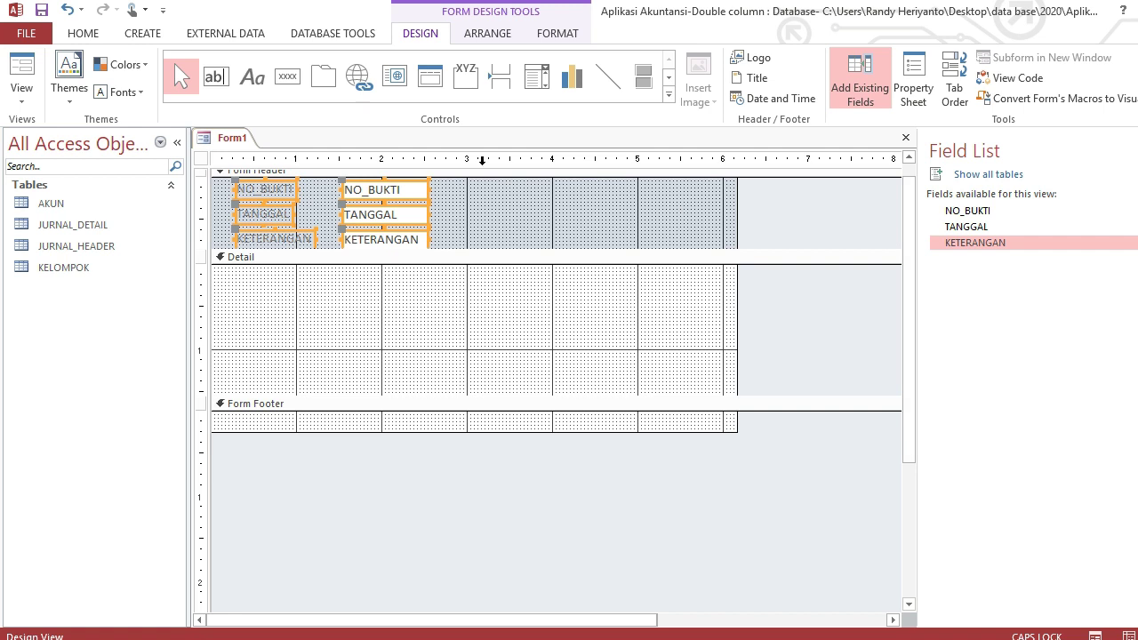
- Draw a subform about 5.6 by 1.5 inches in the Detail section, based on existing tables and queries
click(668, 94)
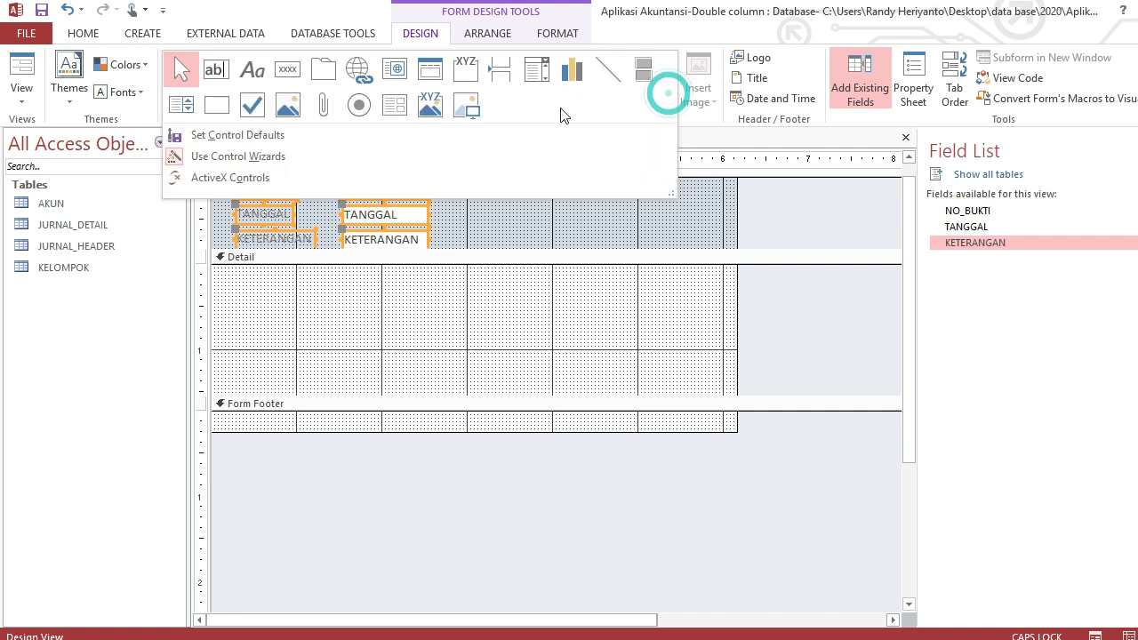
click(396, 107)
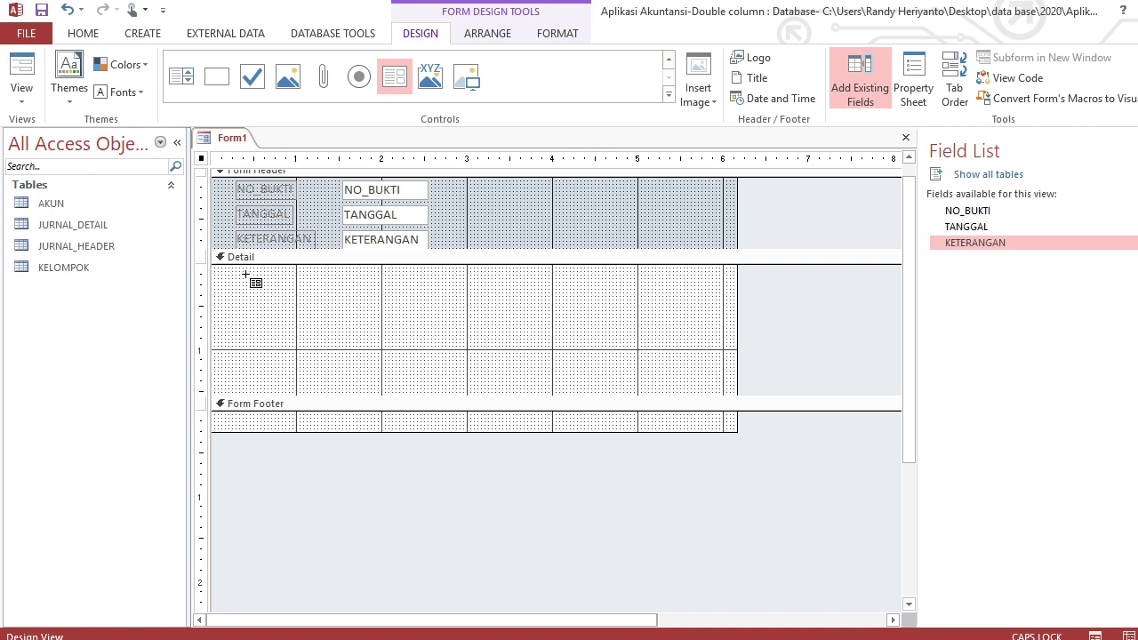
drag(246, 275, 723, 399)
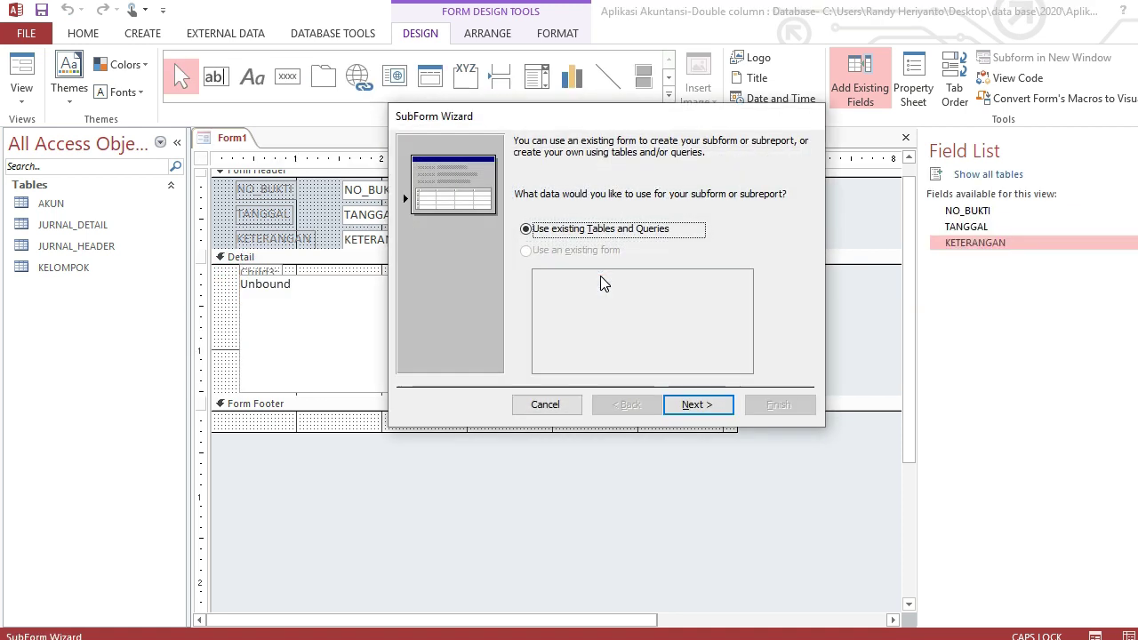
click(711, 407)
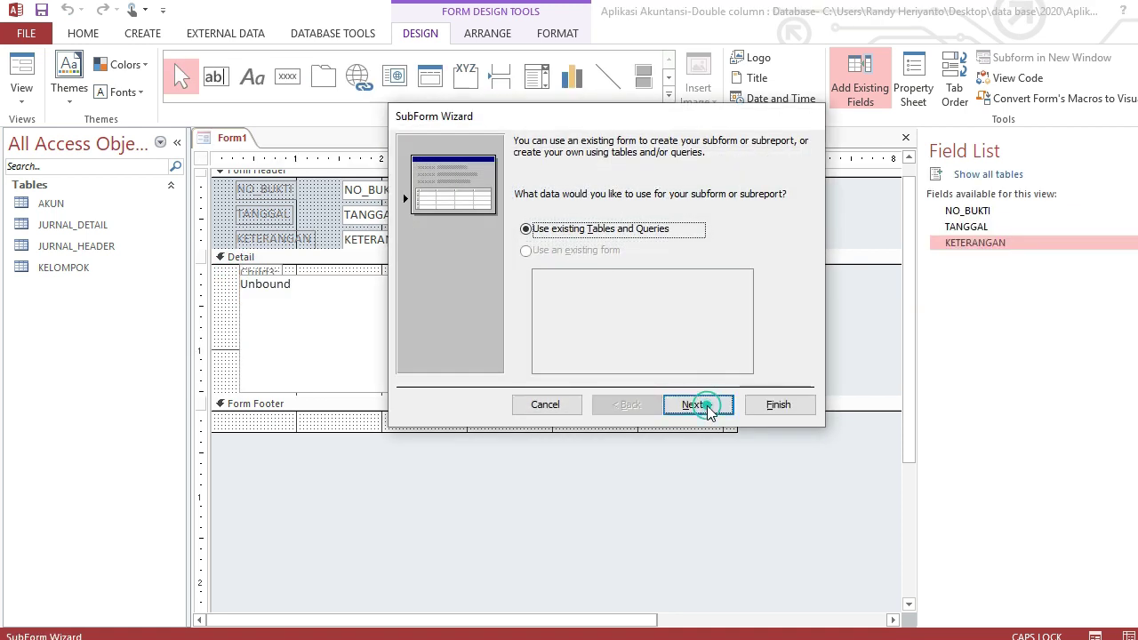
- Include KODE_AKUN from JURNAL_DETAIL and NAMA_AKUN from AKUN in the subform's fields
click(621, 220)
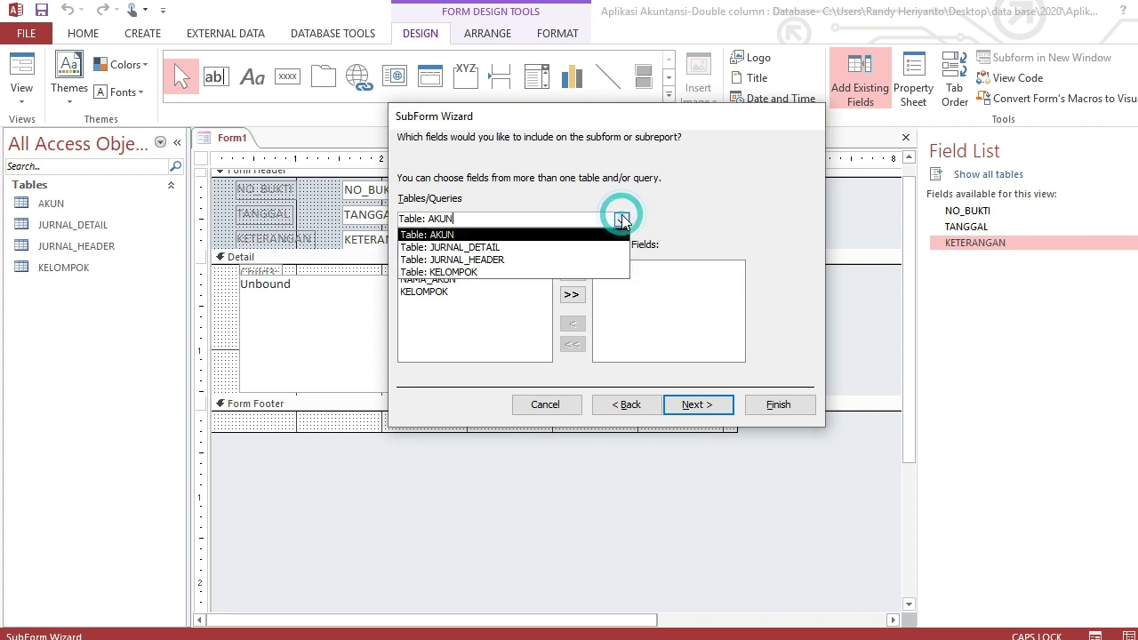
click(533, 249)
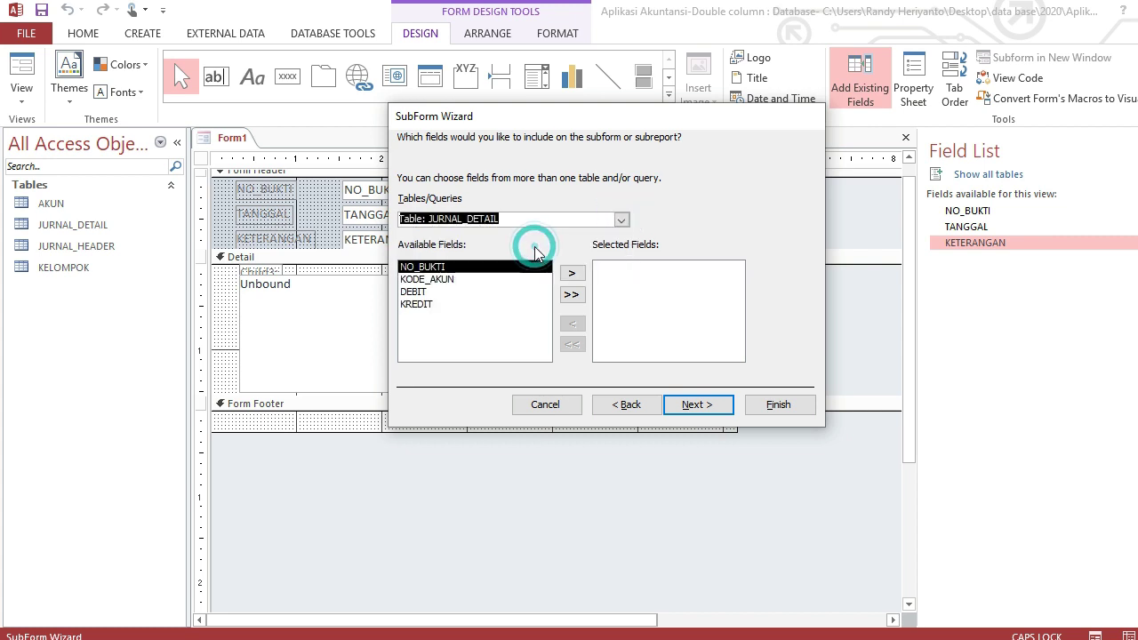
click(462, 279)
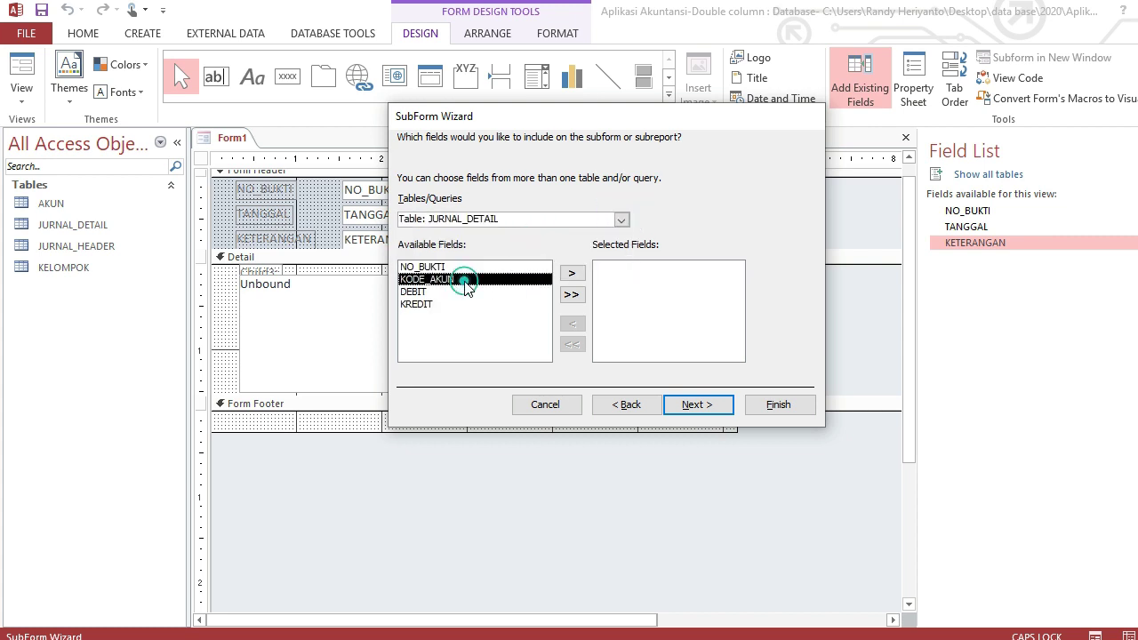
click(571, 273)
click(622, 221)
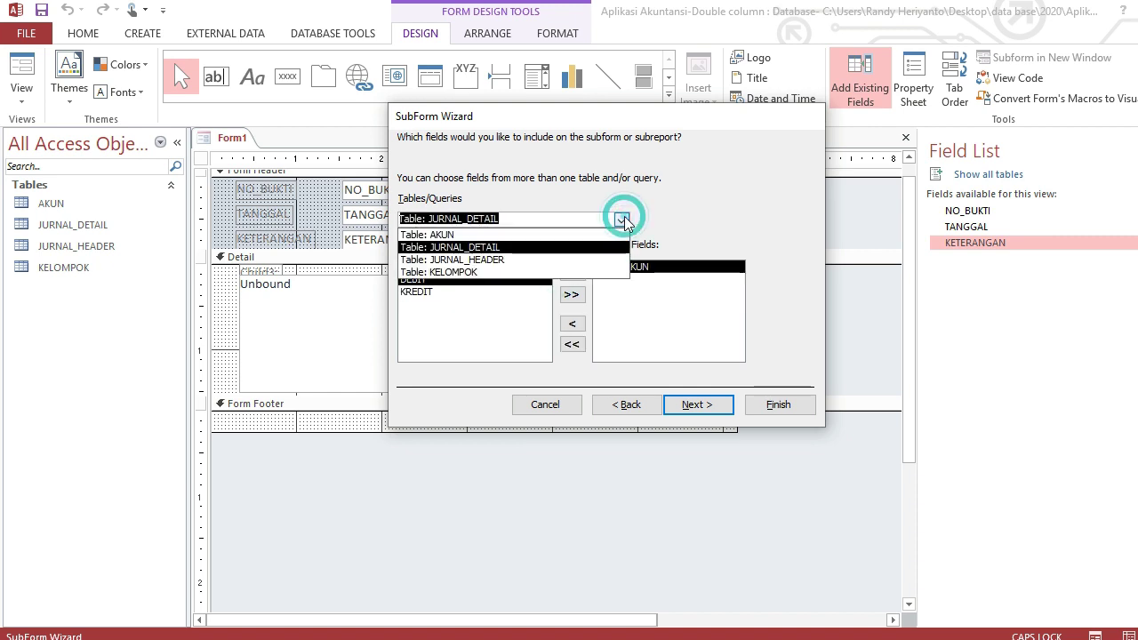
click(598, 237)
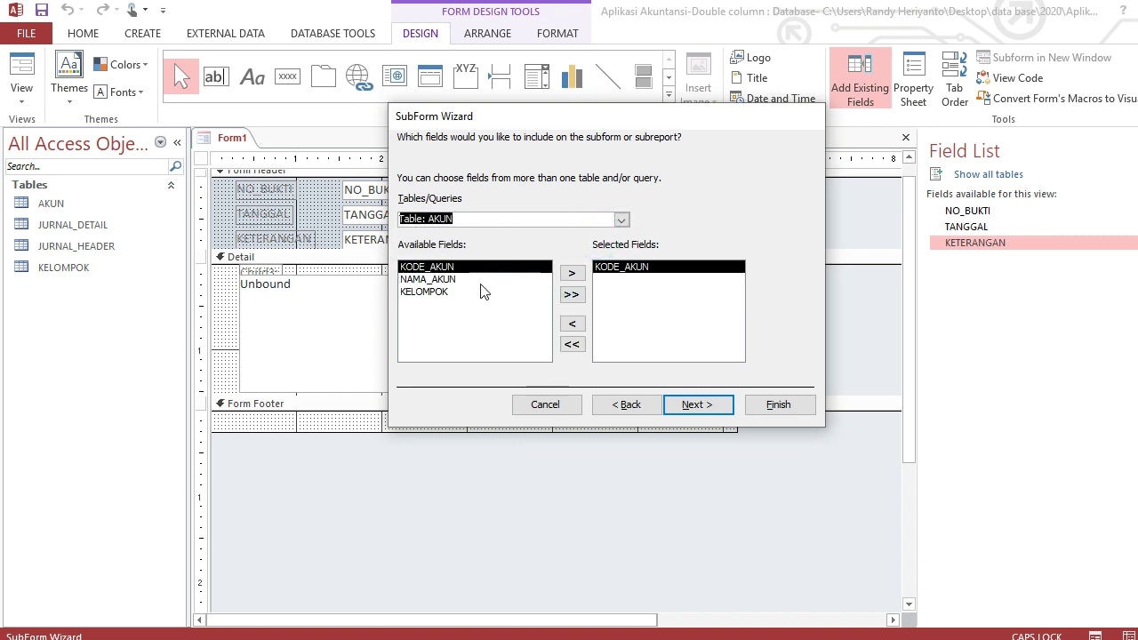
click(471, 279)
click(571, 274)
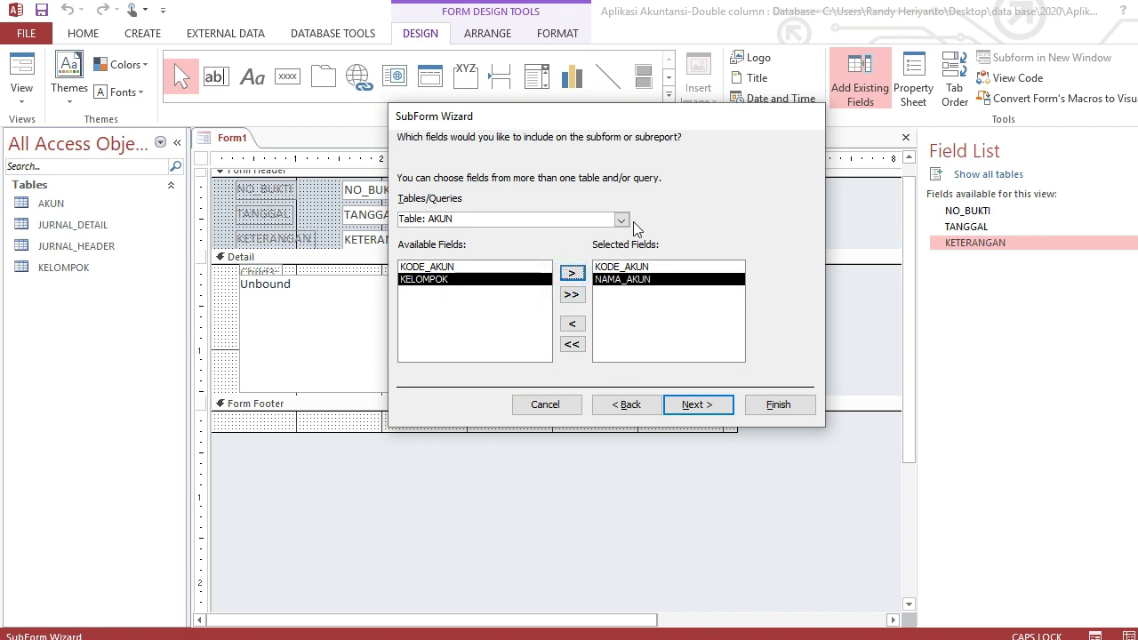
- Add DEBIT and KREDIT from JURNAL_DETAIL to the subform and link it to JURNAL_HEADER using NO_BUKTI
click(621, 219)
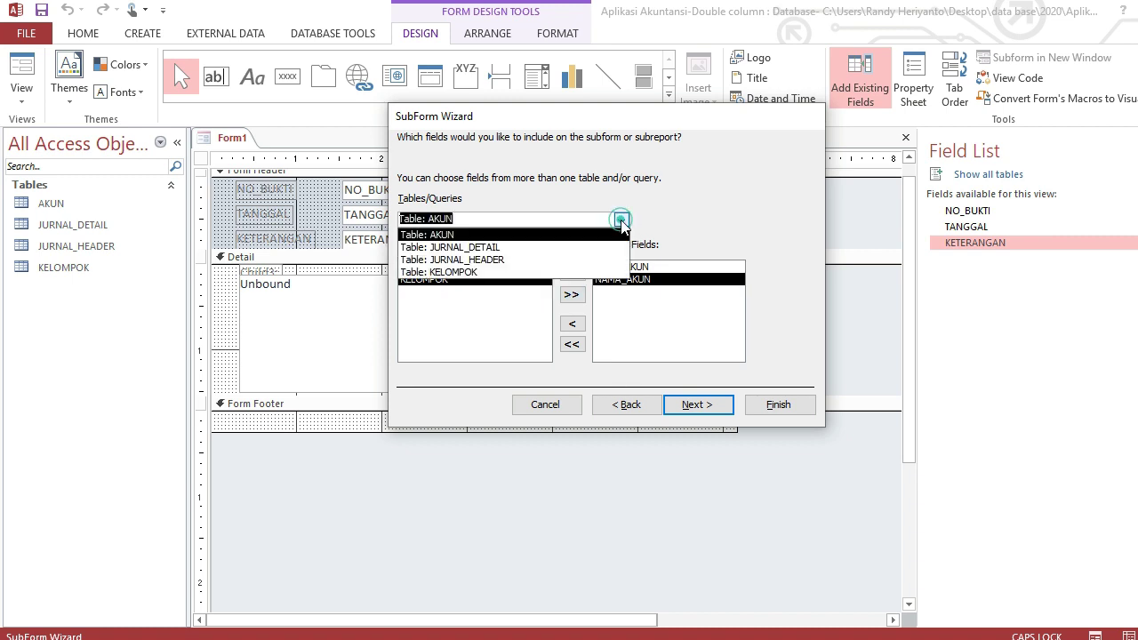
click(570, 251)
click(478, 281)
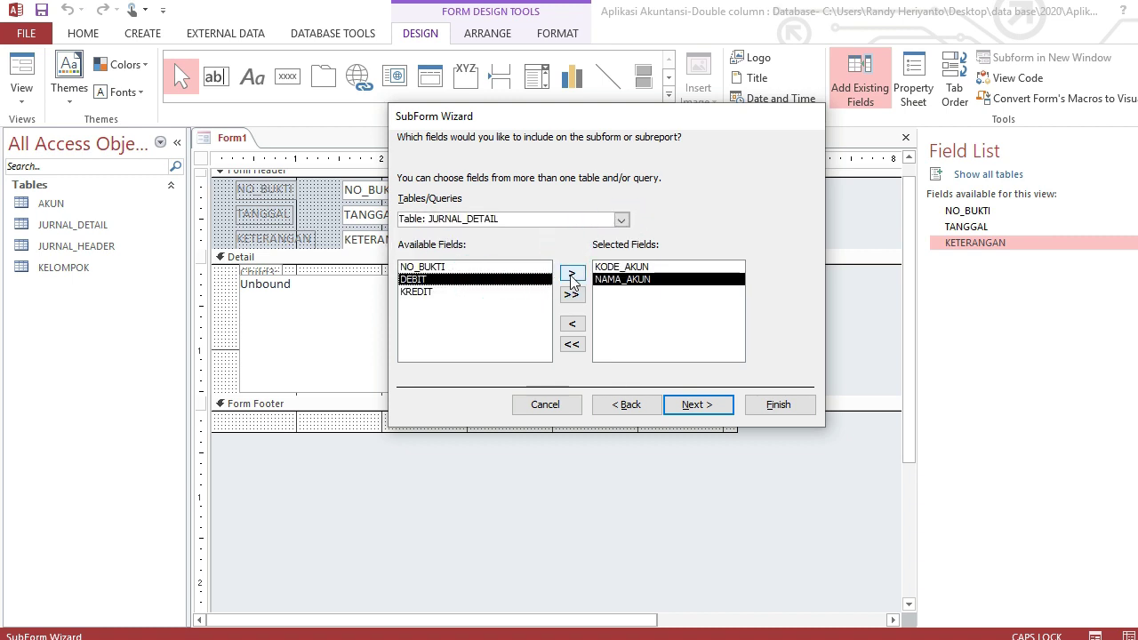
click(572, 275)
click(571, 275)
click(700, 405)
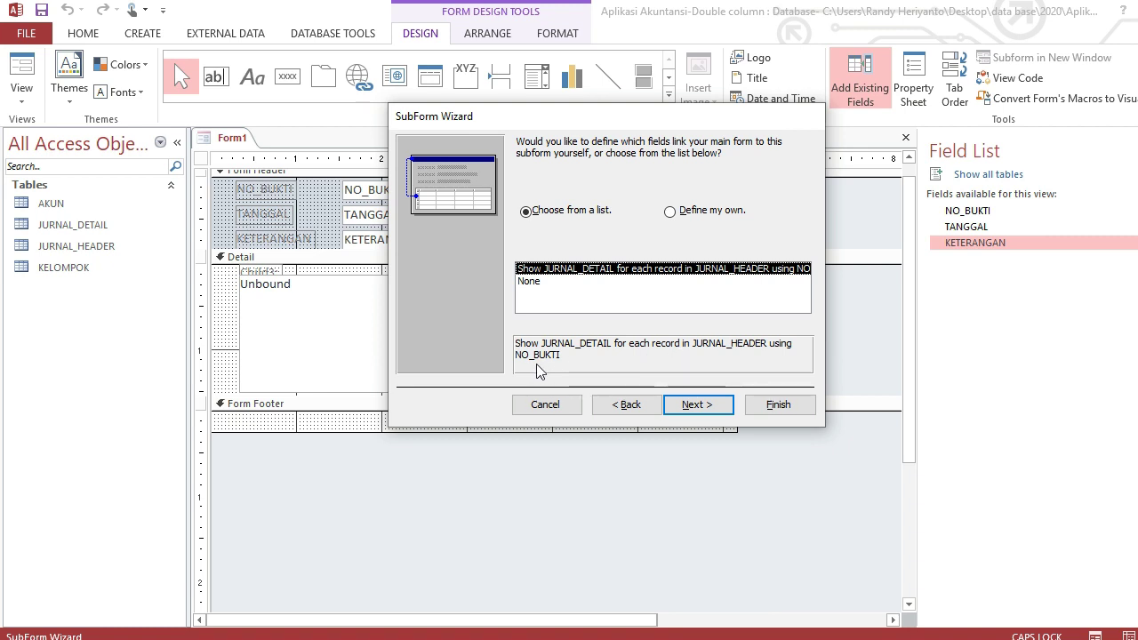
click(702, 405)
- Name the subform F_JURNAL_DETAIL and finish creating it
click(670, 187)
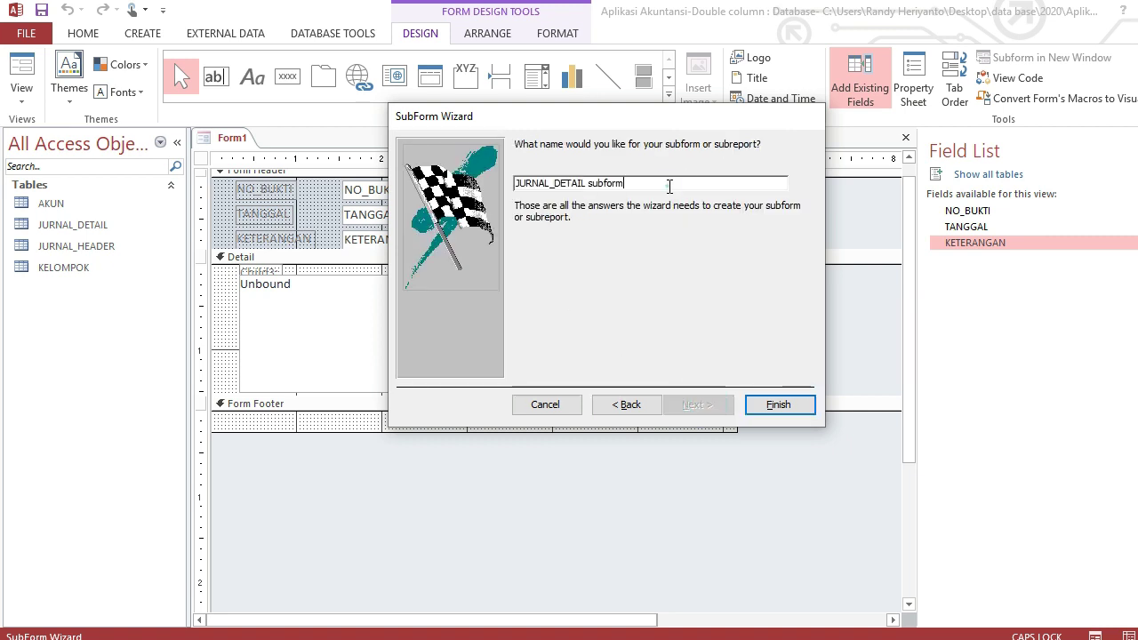
key(BackSpace)
key(BackSpace)
key(BackSpace)
key(BackSpace)
key(BackSpace)
key(BackSpace)
key(BackSpace)
key(BackSpace)
key(BackSpace)
key(BackSpace)
key(BackSpace)
key(BackSpace)
key(BackSpace)
key(BackSpace)
key(BackSpace)
key(BackSpace)
key(BackSpace)
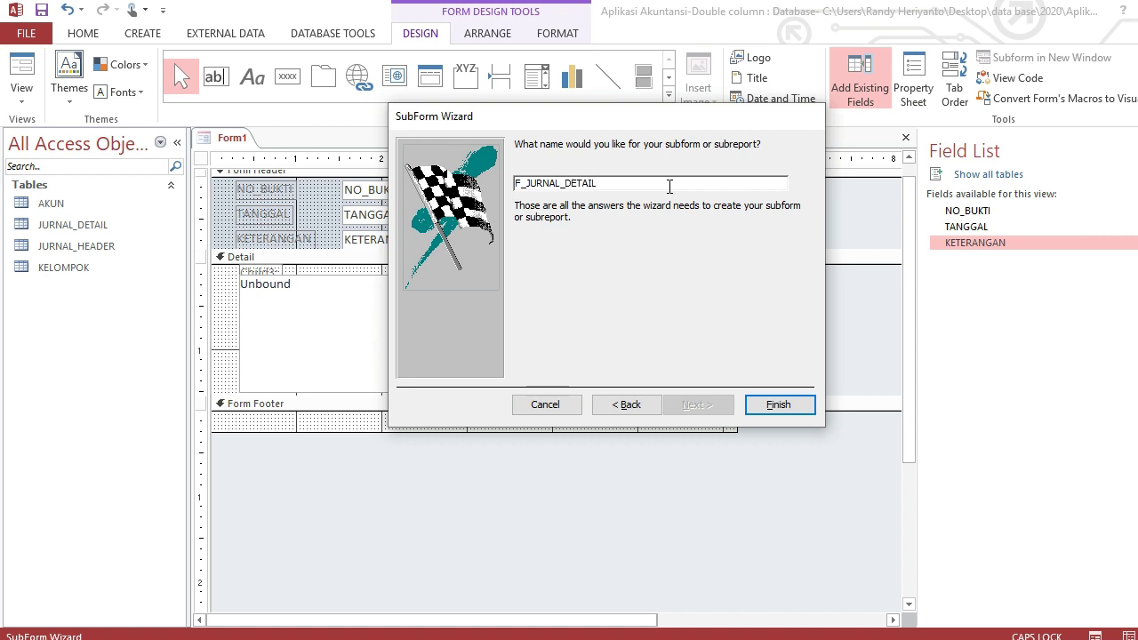
click(778, 405)
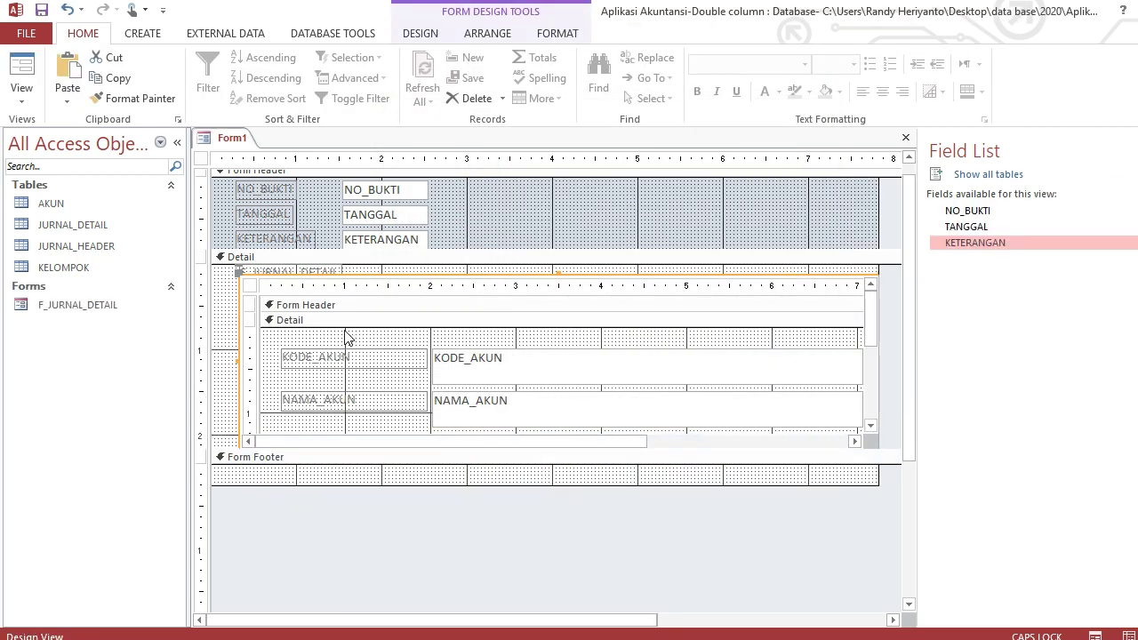
- Save the main form as F_JURNAL_HEADER
right_click(225, 147)
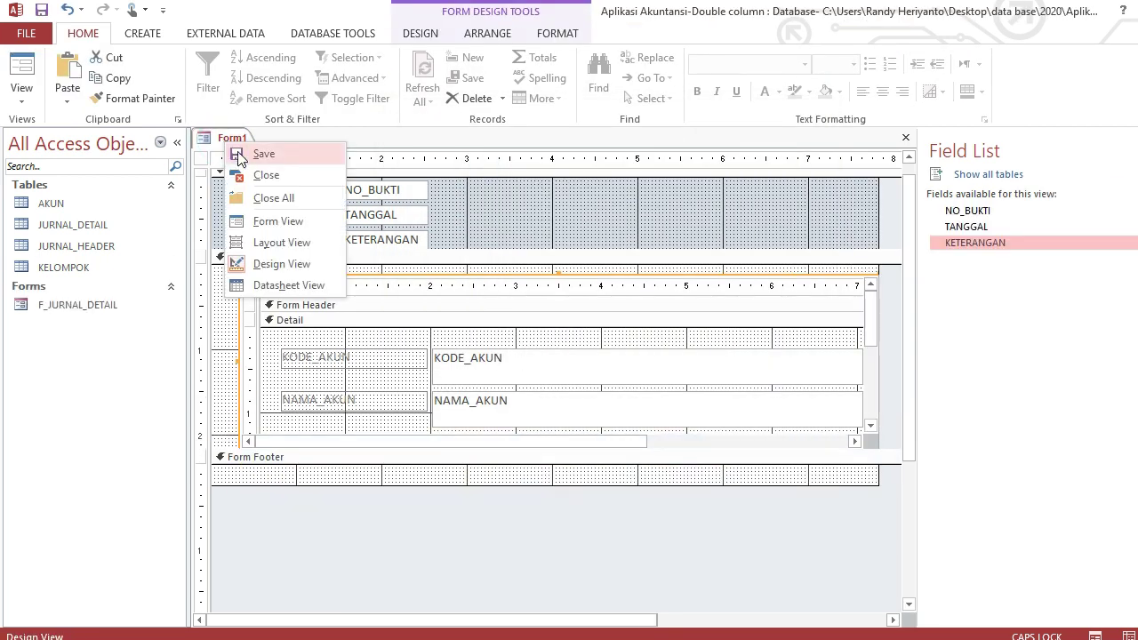
click(244, 152)
text(F_JURNAL_HEADER)
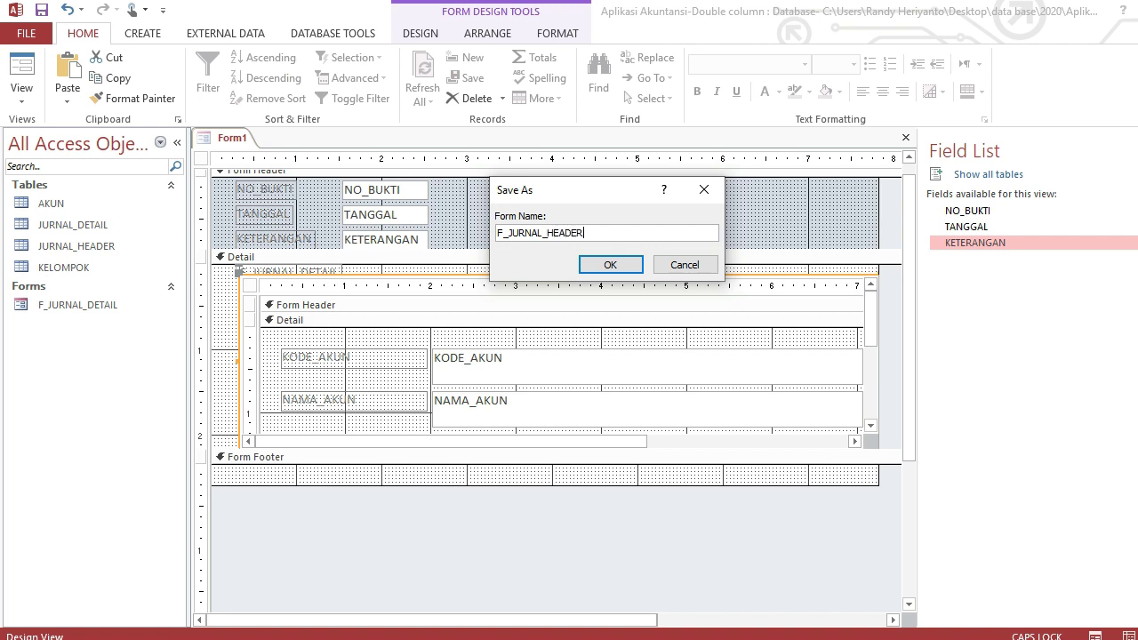
click(612, 264)
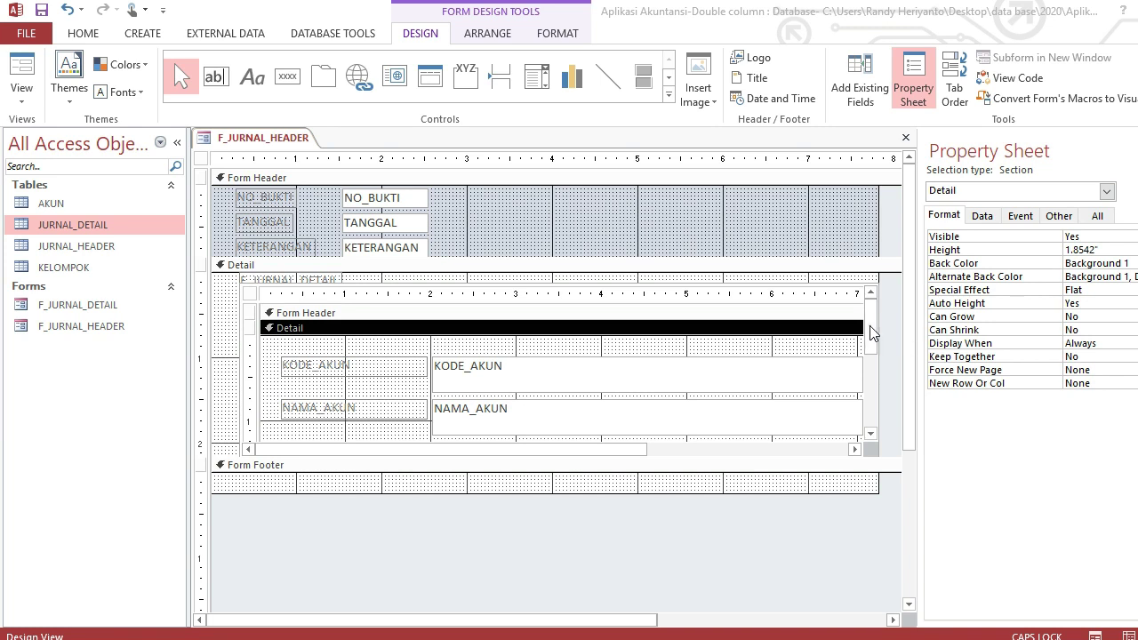
- Set the number format of the subform's DEBIT and KREDIT text boxes to "Rp"#,##0;("Rp"#,##0)
drag(870, 332, 870, 380)
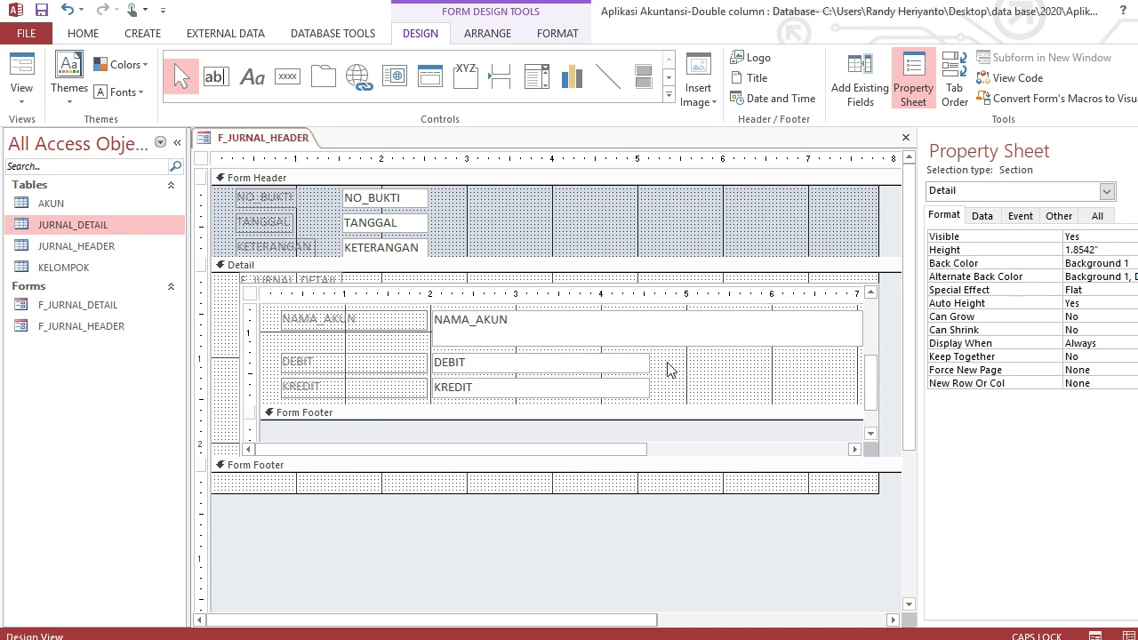
drag(667, 362, 576, 396)
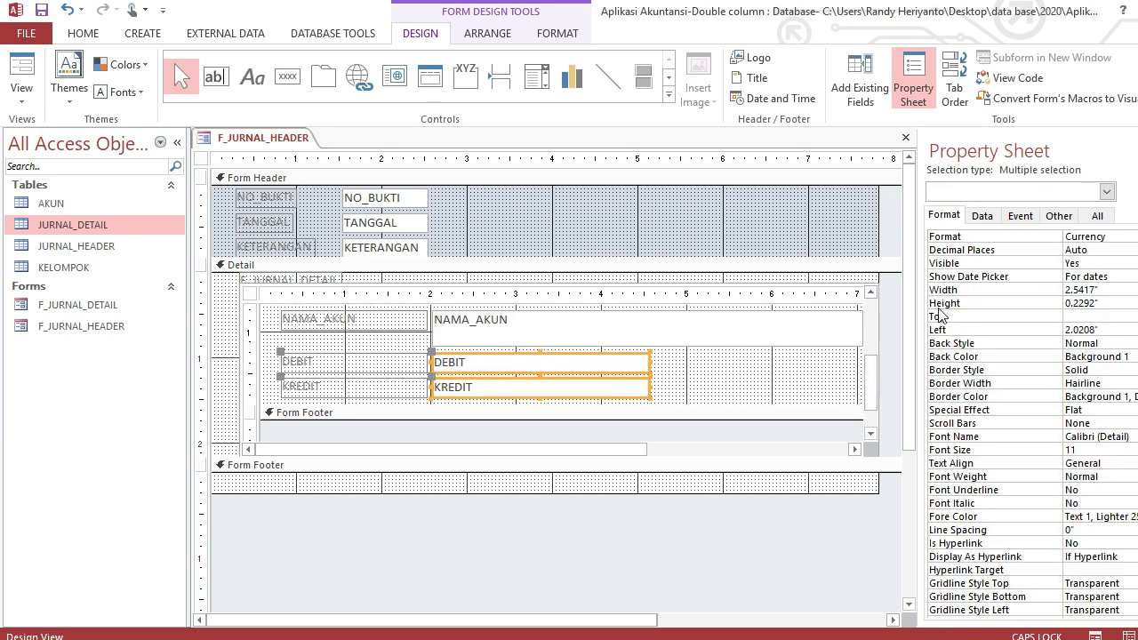
click(1097, 236)
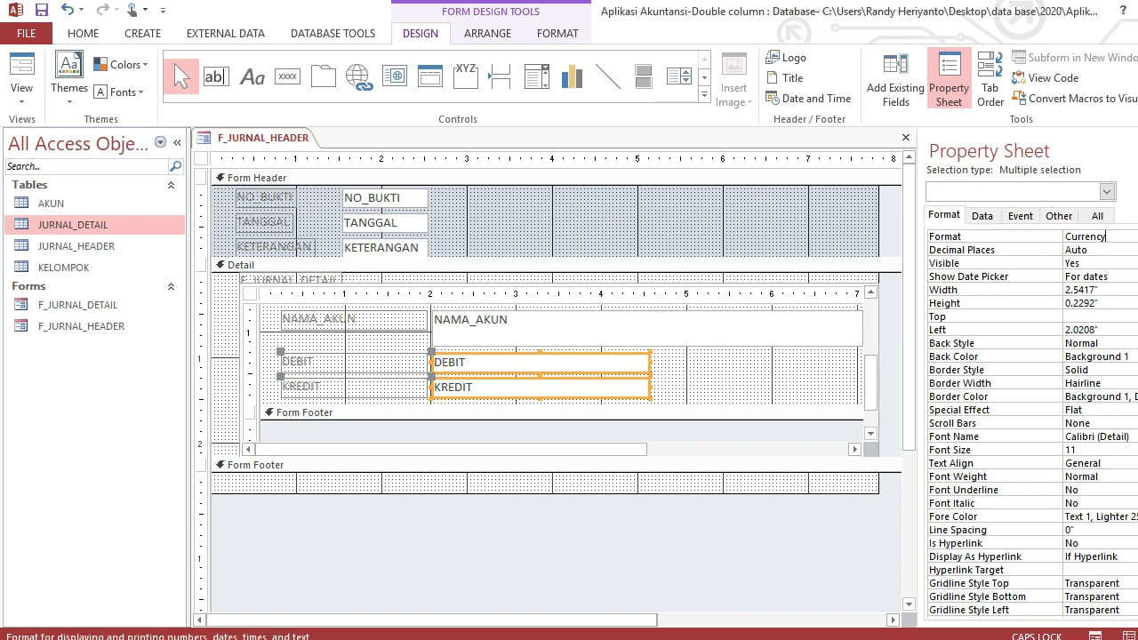
key(BackSpace)
key(BackSpace)
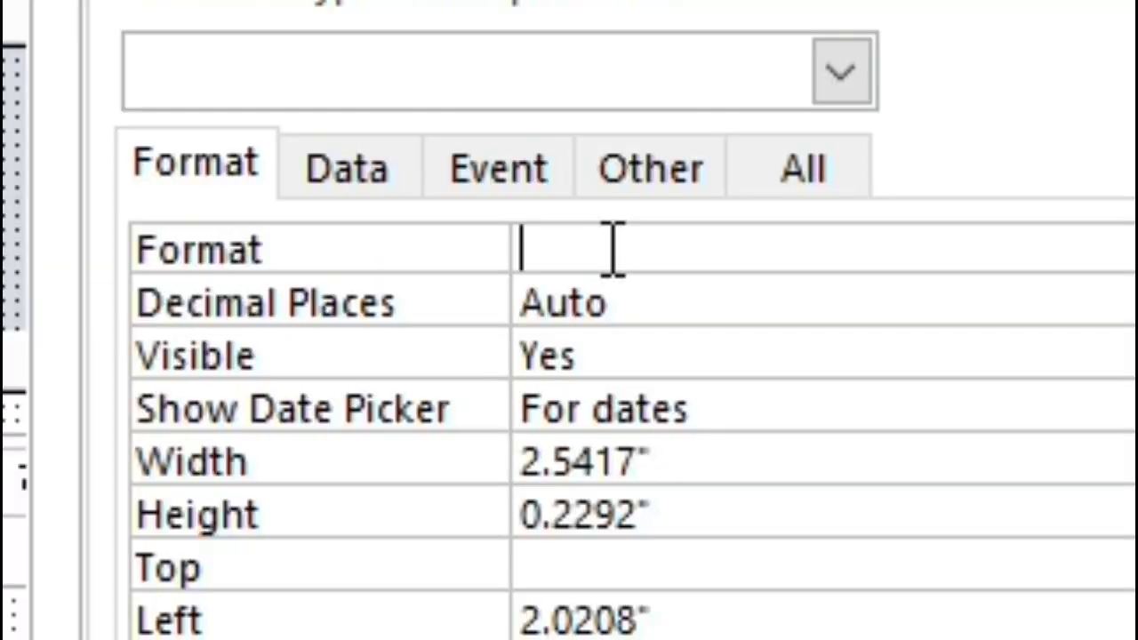
text("R)
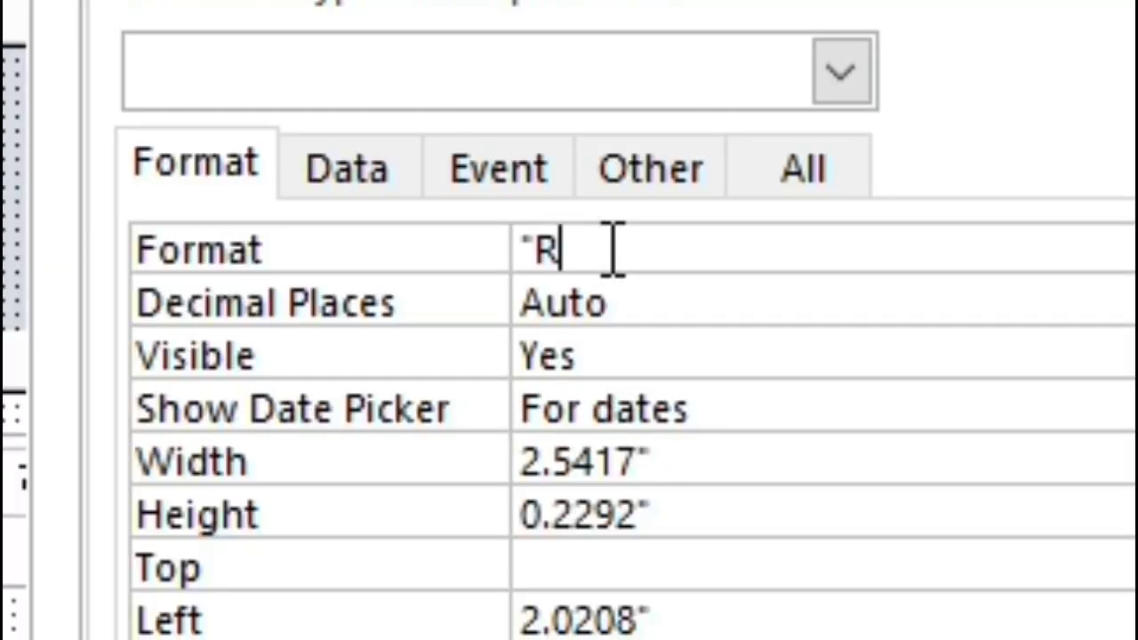
text(p")
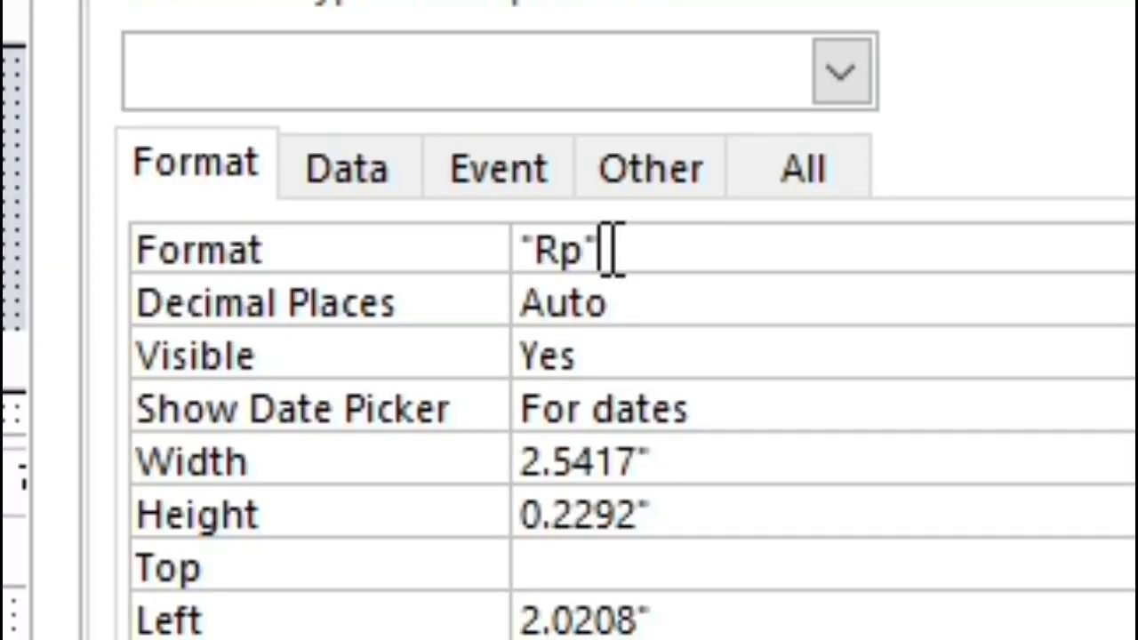
text(#)
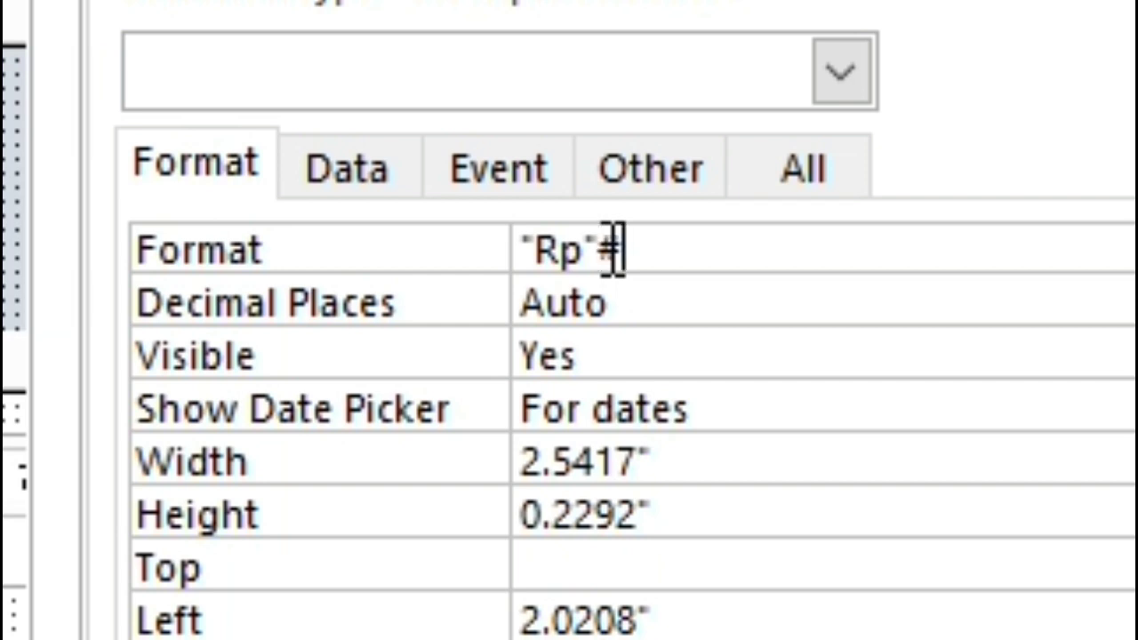
text(,##)
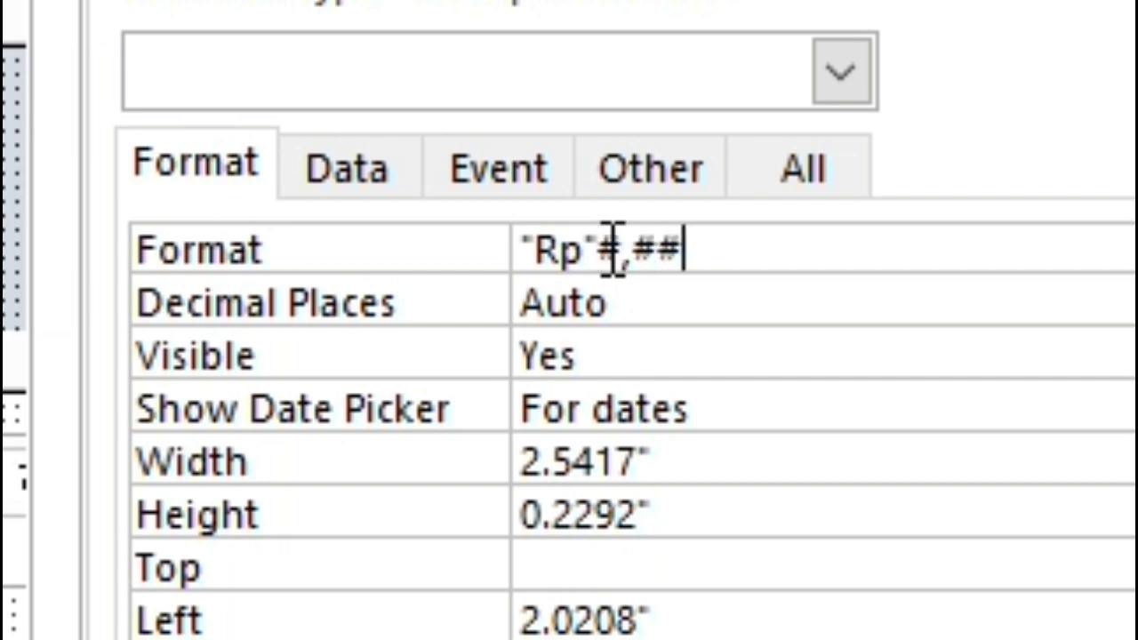
text(0)
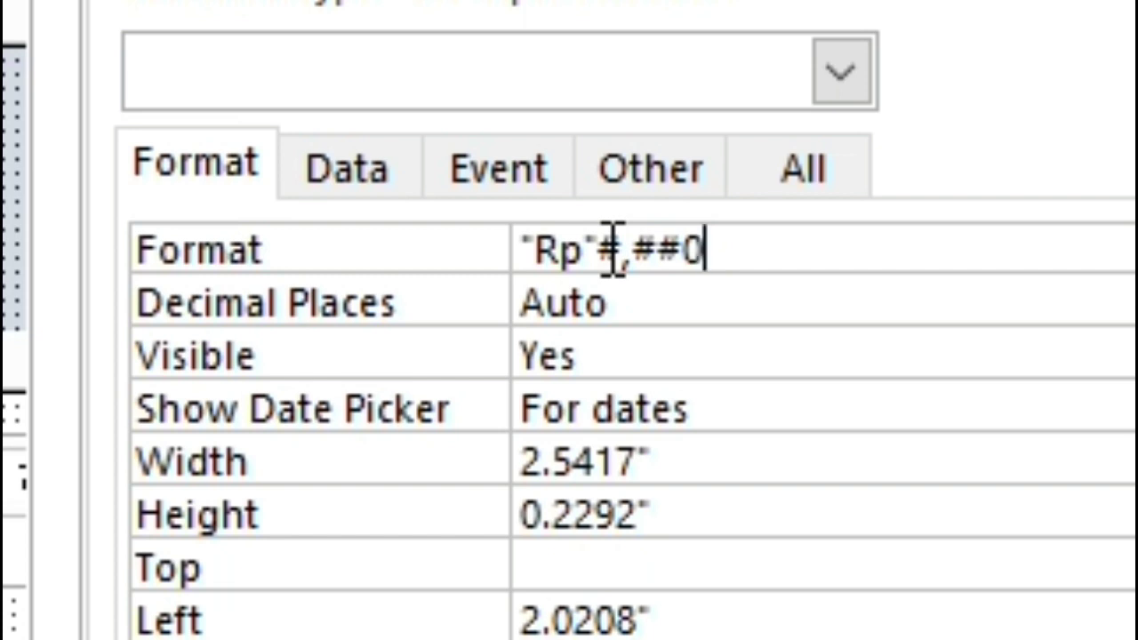
text(;()
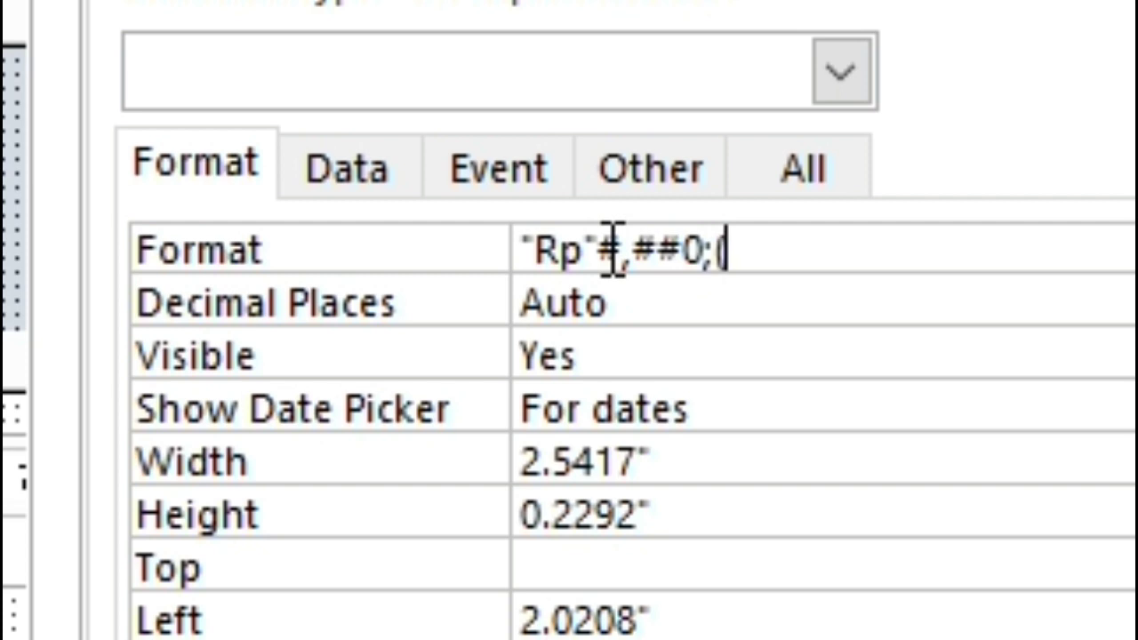
text("R)
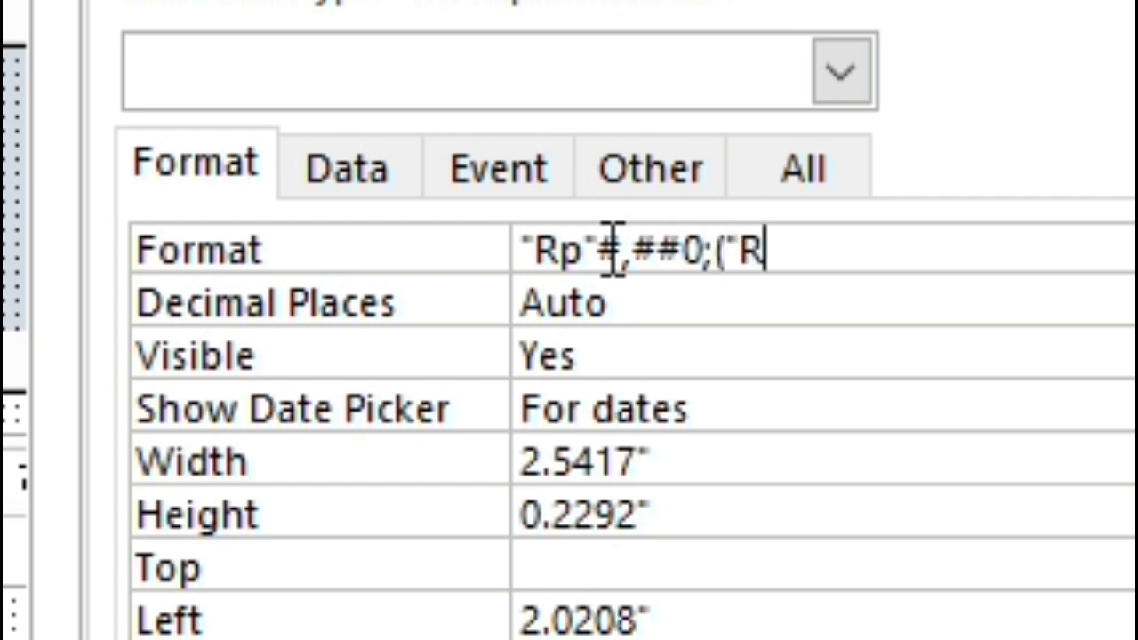
text(p)
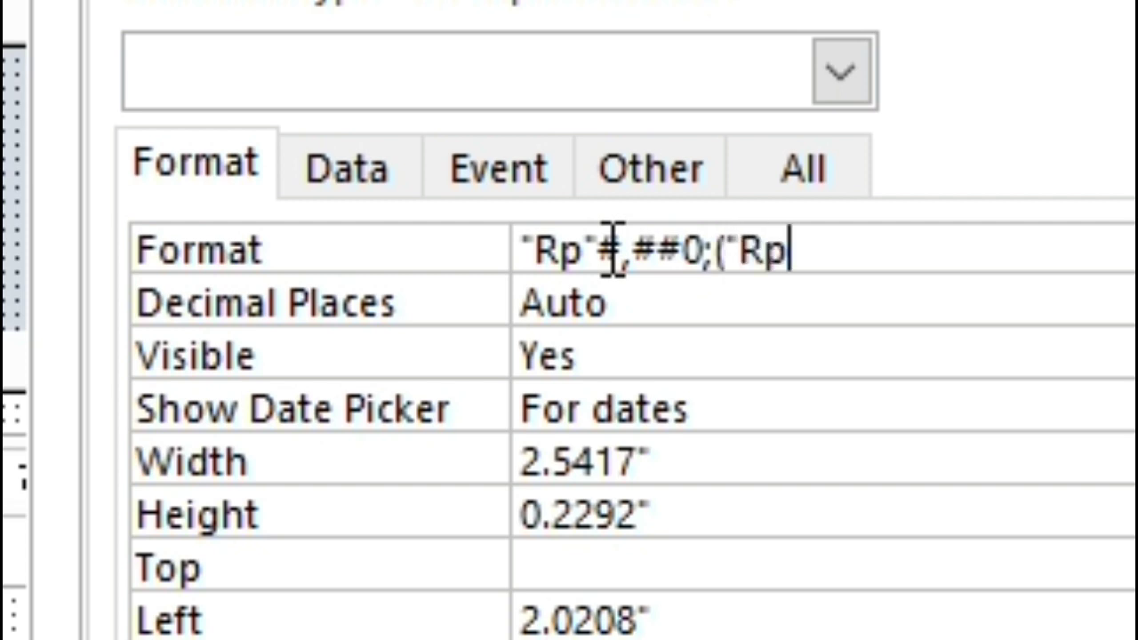
text("#,##)
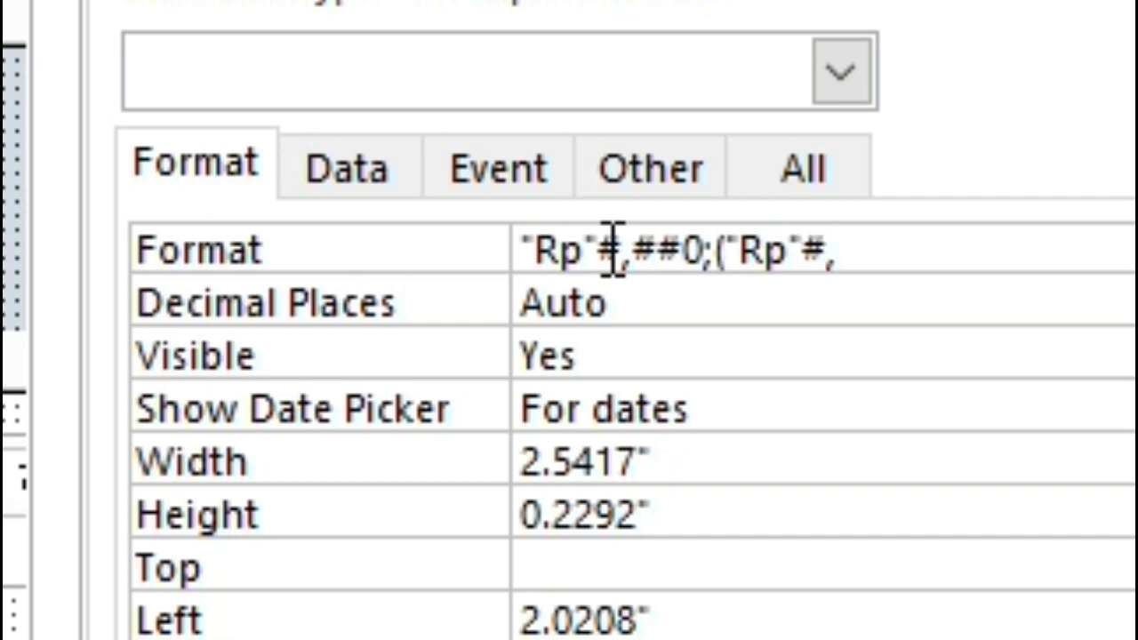
text(0))
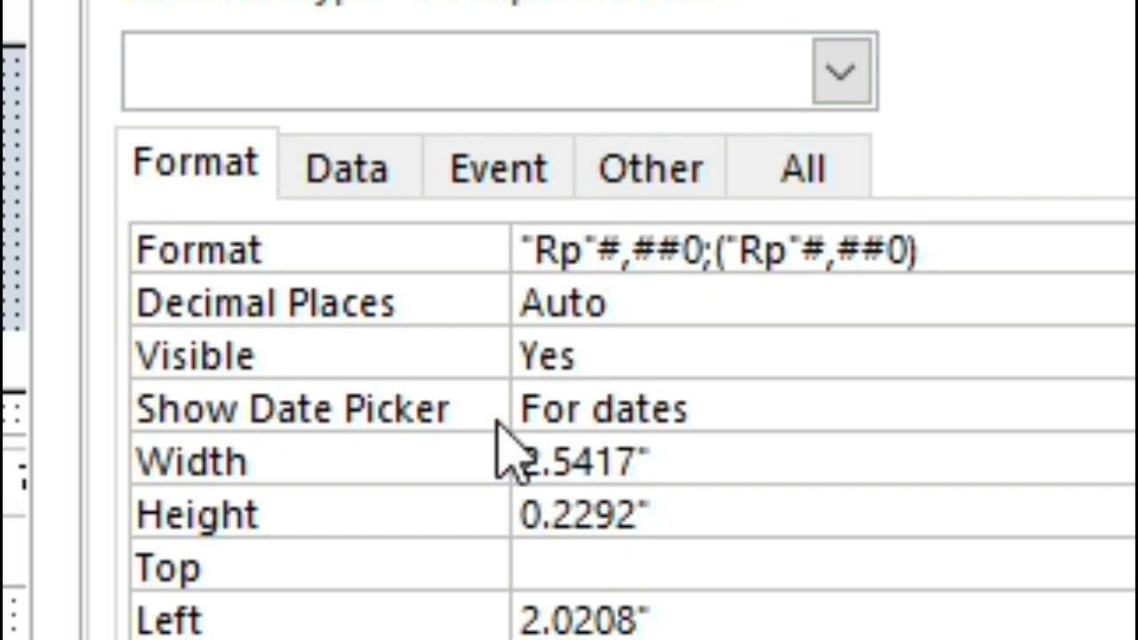
- Set the default value of the subform's DEBIT and KREDIT text boxes to 0
click(363, 177)
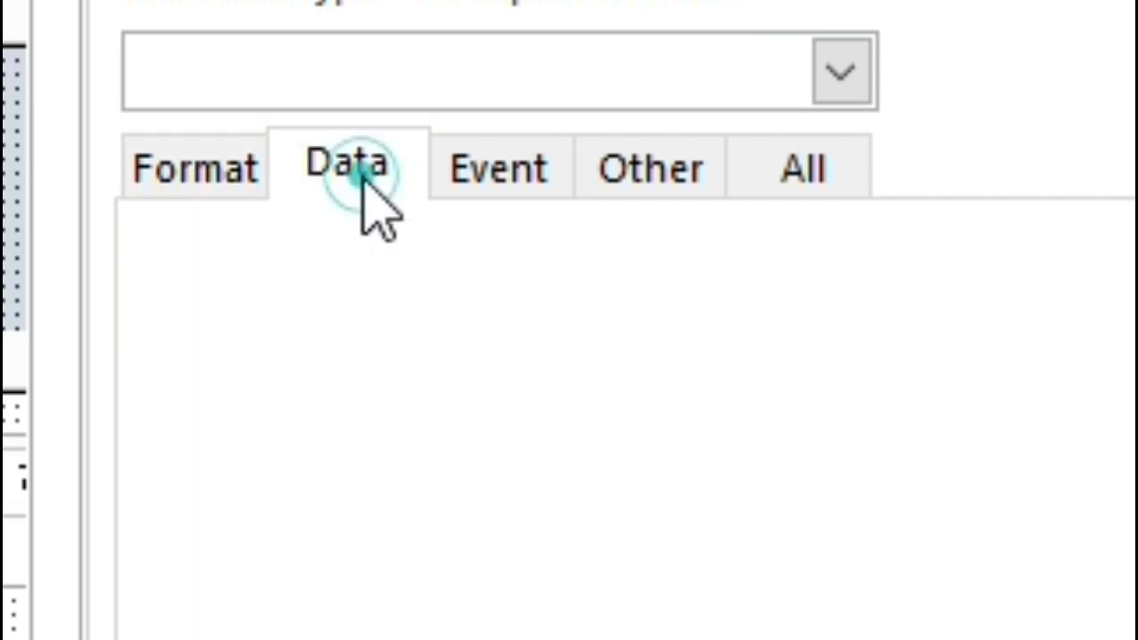
click(554, 399)
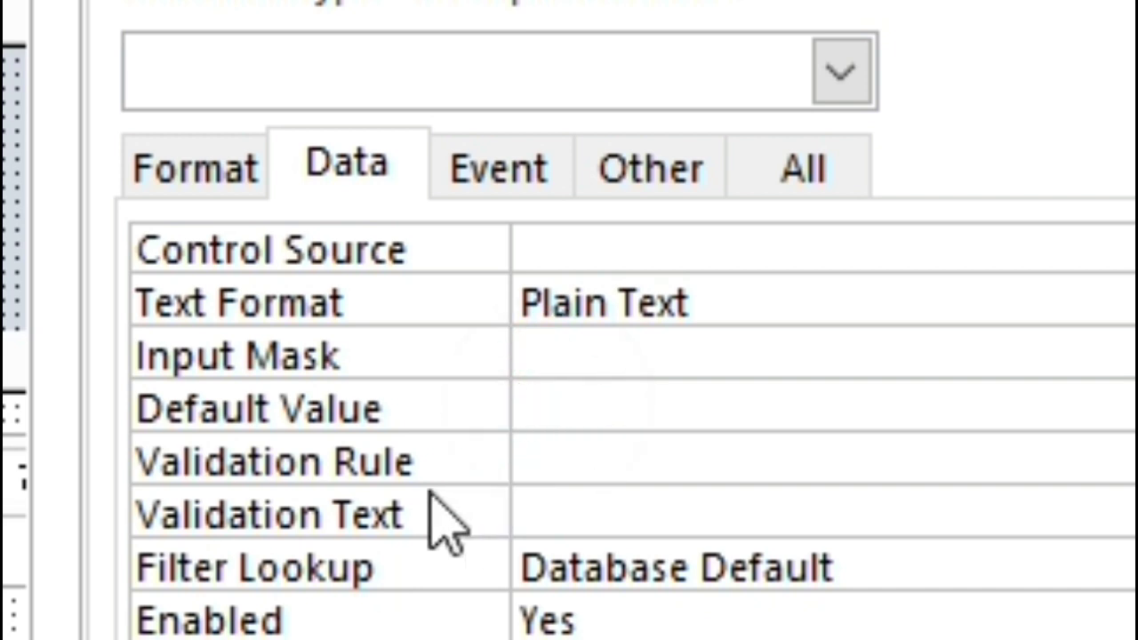
text(0)
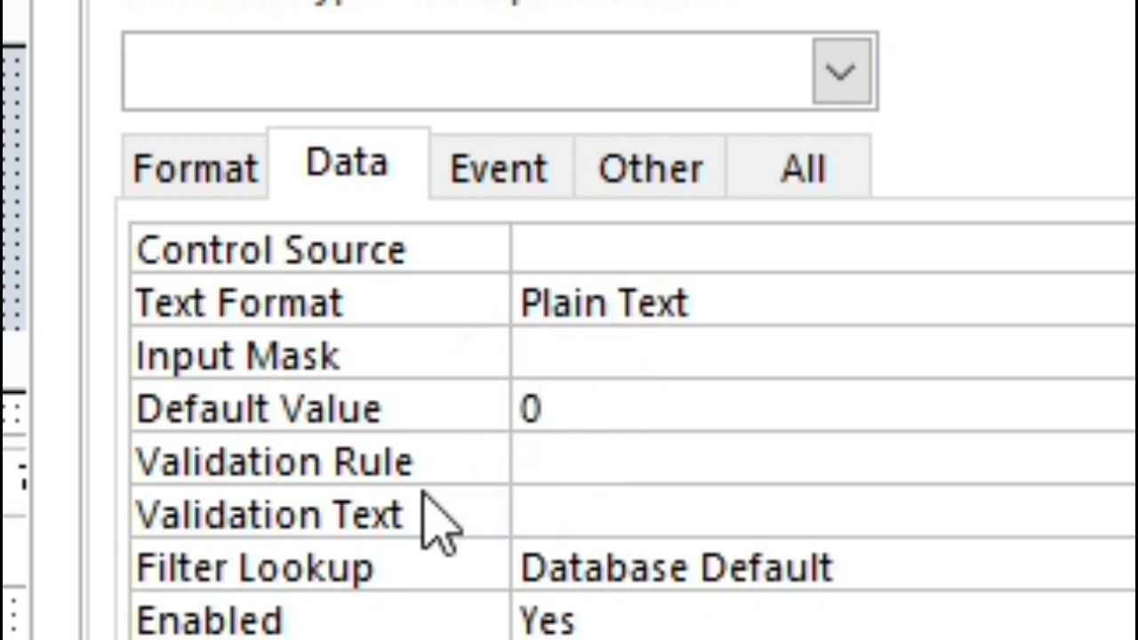
key(Return)
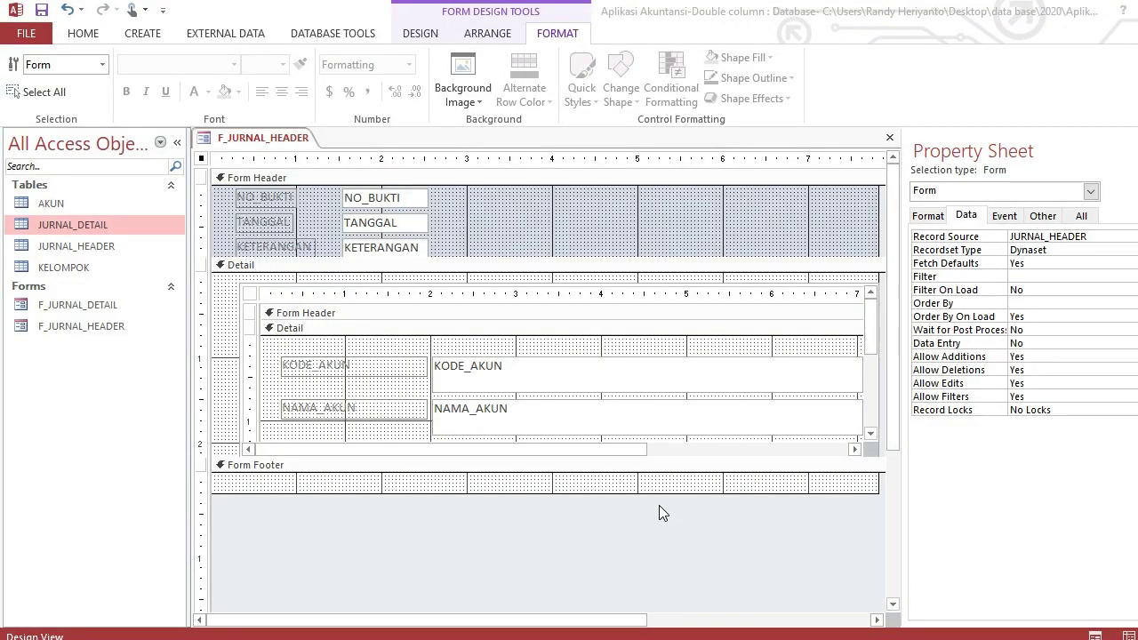
- Turn off F_JURNAL_HEADER's record selectors and navigation buttons, set Pop Up to Yes, and close the form with its changes saved
click(928, 215)
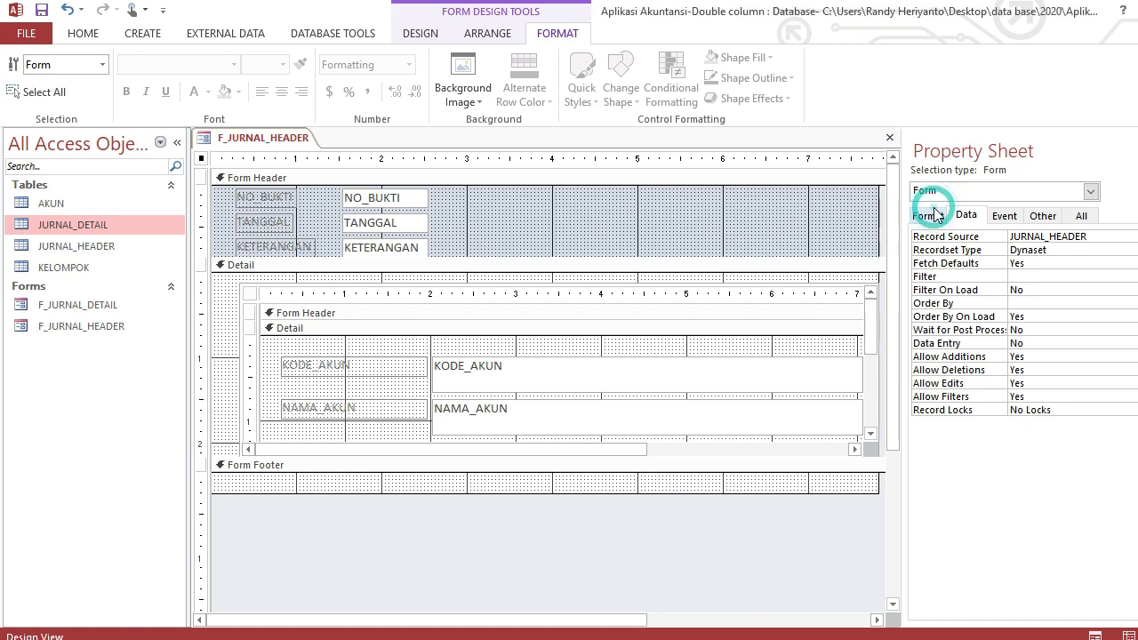
click(1049, 437)
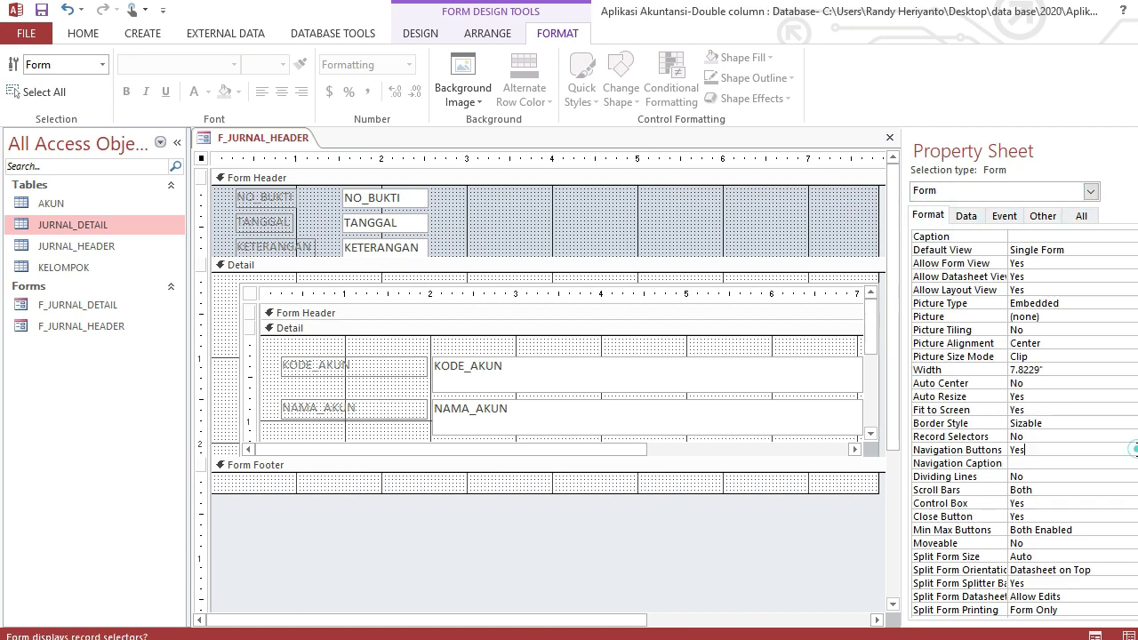
click(1043, 216)
right_click(249, 138)
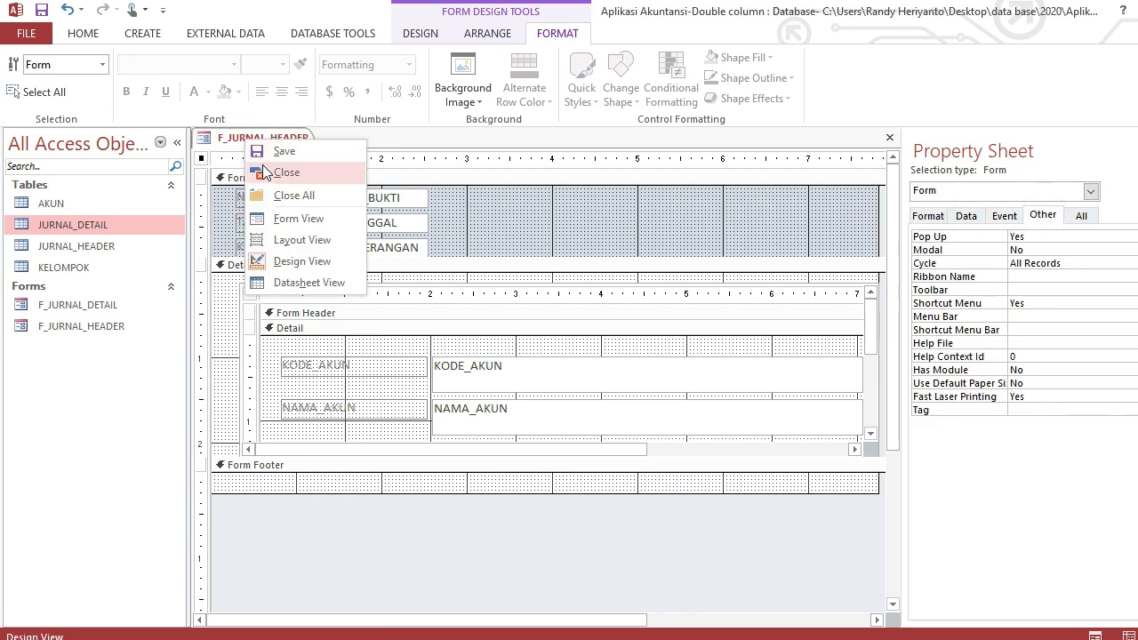
click(262, 167)
click(531, 327)
- In F_JURNAL_DETAIL's design, set Record Selectors and Navigation Buttons to No, and close the form with its changes saved
right_click(88, 307)
click(139, 360)
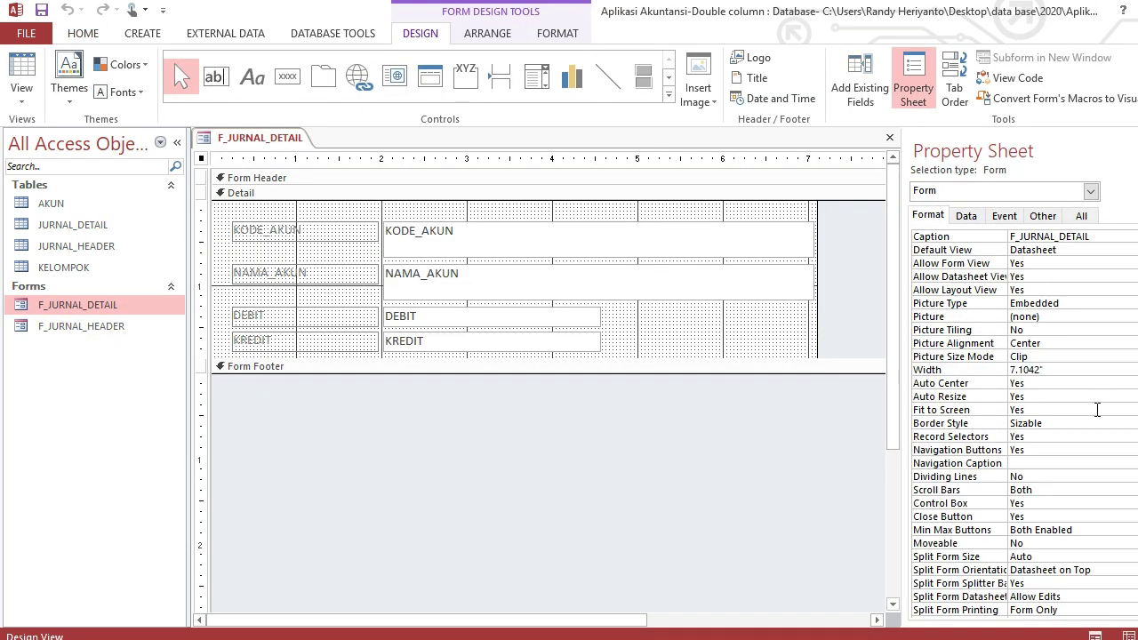
click(1097, 449)
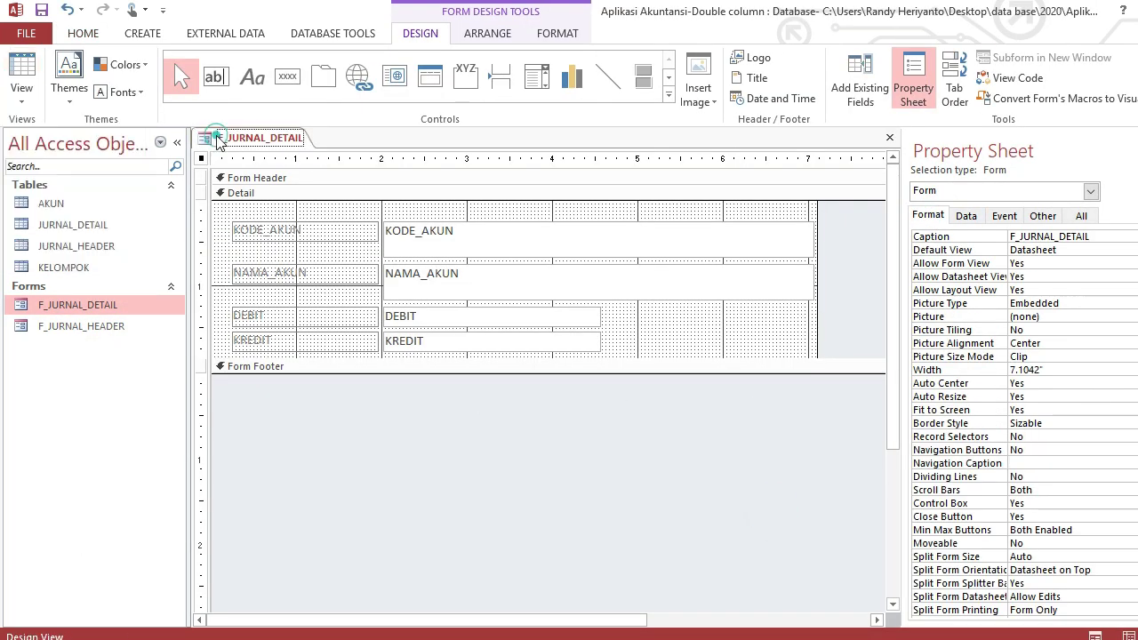
right_click(249, 138)
click(262, 166)
click(539, 379)
- Open F_JURNAL_HEADER in Design View and increase the height of its form footer
right_click(105, 329)
click(146, 385)
scroll(693, 400, down, 1)
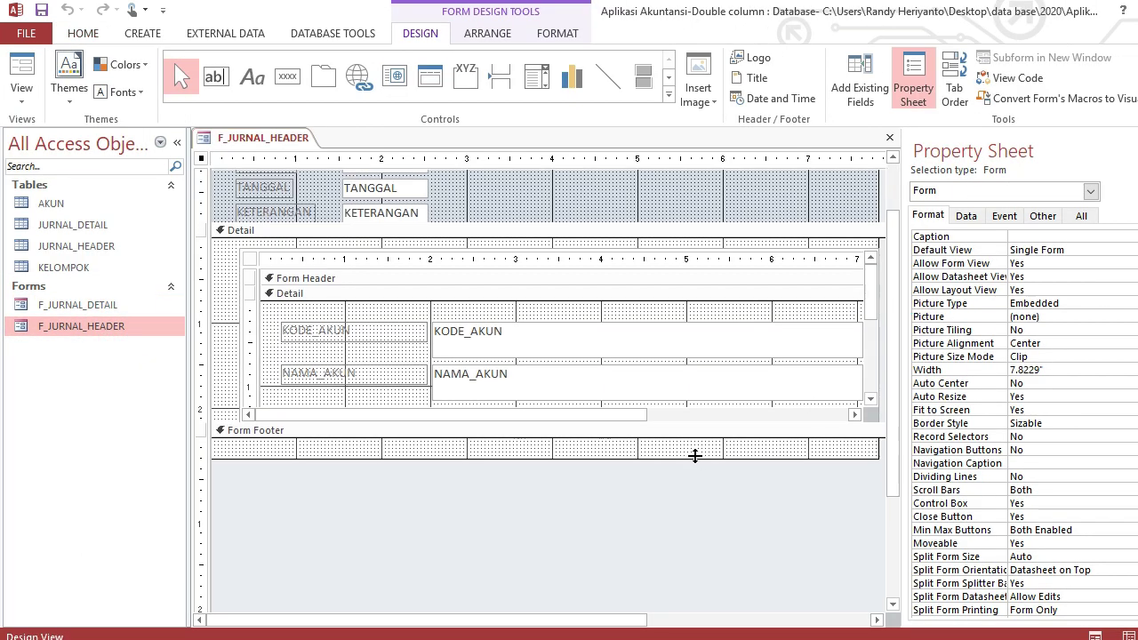
drag(694, 455, 694, 511)
- Add two picture command buttons to the form footer, one for Go To Previous Record and one for Go To Next Record
click(287, 76)
click(233, 472)
click(727, 308)
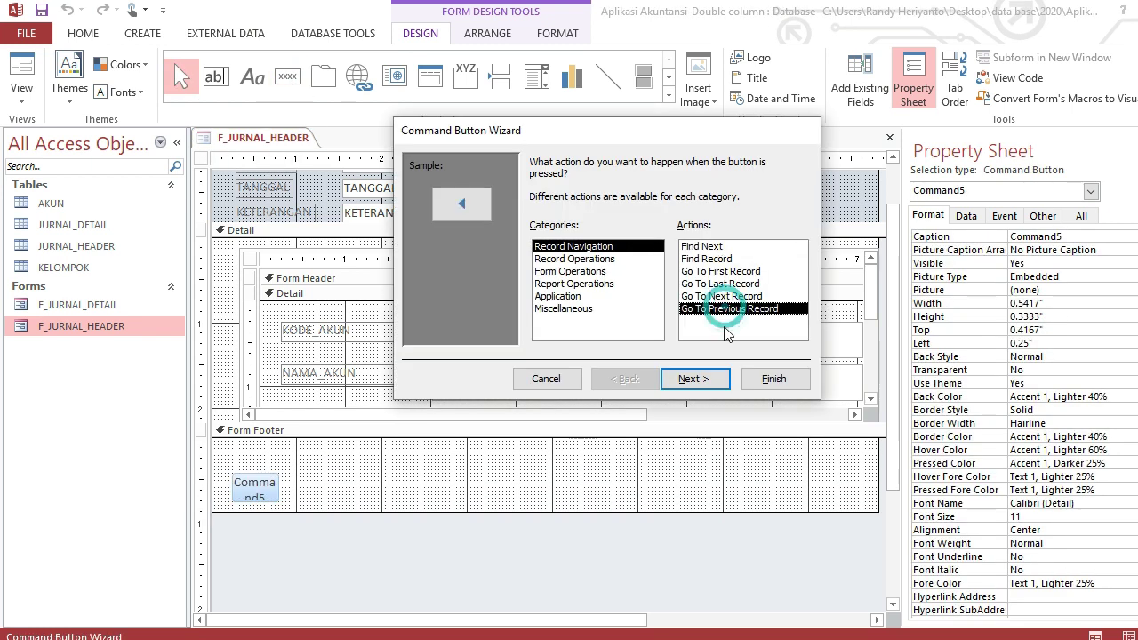
click(773, 379)
click(292, 77)
mouse_move(277, 479)
mouse_down()
mouse_move(318, 502)
mouse_move(414, 505)
mouse_up()
click(727, 296)
click(773, 379)
- Add two more picture command buttons to the form footer, for Go To First Record and Go To Last Record
click(287, 76)
click(719, 271)
click(773, 378)
click(287, 76)
click(720, 284)
click(773, 378)
- Arrange the four navigation buttons side by side at the footer's left edge in the order first, previous, next, last
drag(249, 491, 266, 492)
drag(295, 497, 301, 490)
drag(356, 491, 233, 491)
drag(254, 460, 299, 491)
click(354, 492)
drag(381, 484, 318, 476)
click(440, 491)
- Add an Add New Record command button with the text JURNAL BARU to the form footer
click(287, 75)
click(436, 481)
click(569, 254)
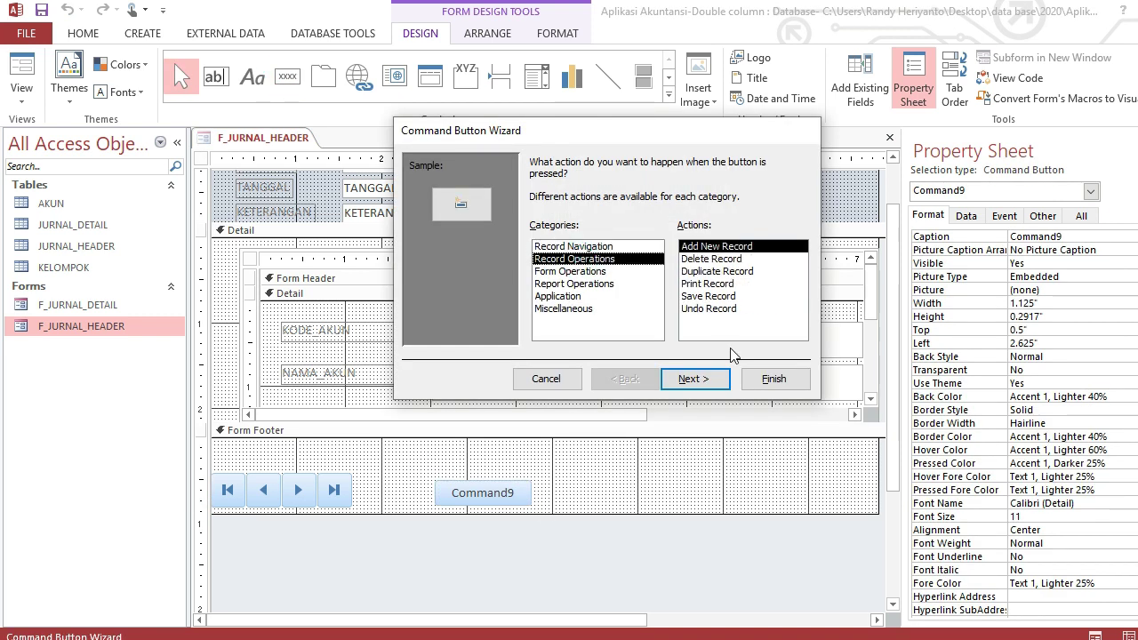
click(695, 379)
click(551, 234)
text(ju)
key(Caps_Lock)
key(BackSpace)
key(BackSpace)
text(JURNAL BARU)
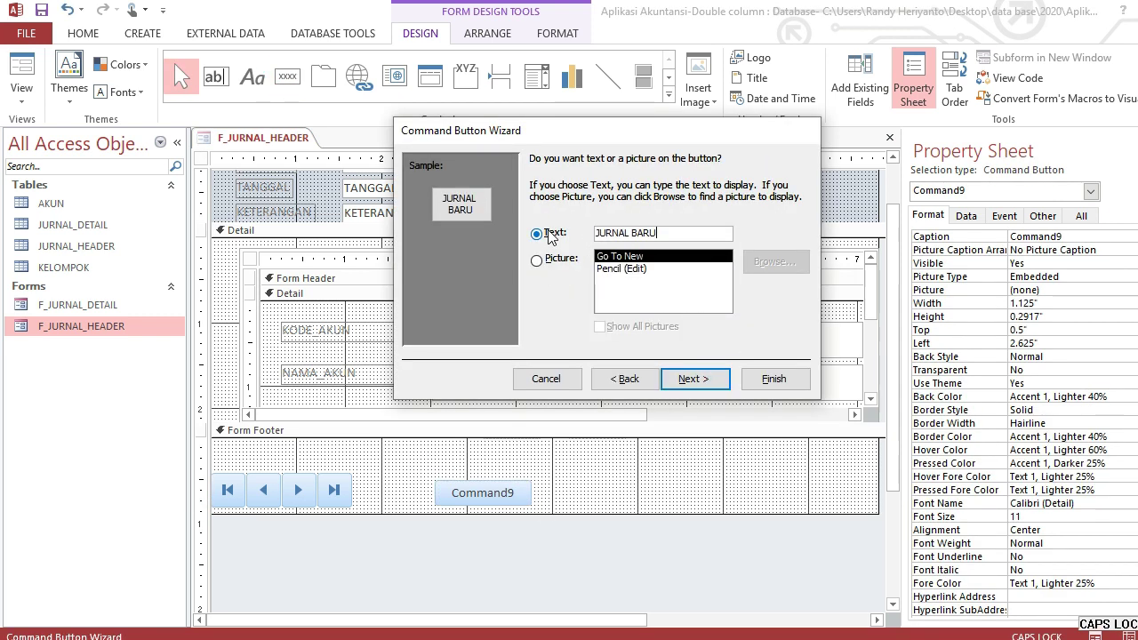
click(774, 379)
- Add a Form Operations command button that closes the form, with the text KELUAR, to the form footer
click(287, 75)
click(601, 468)
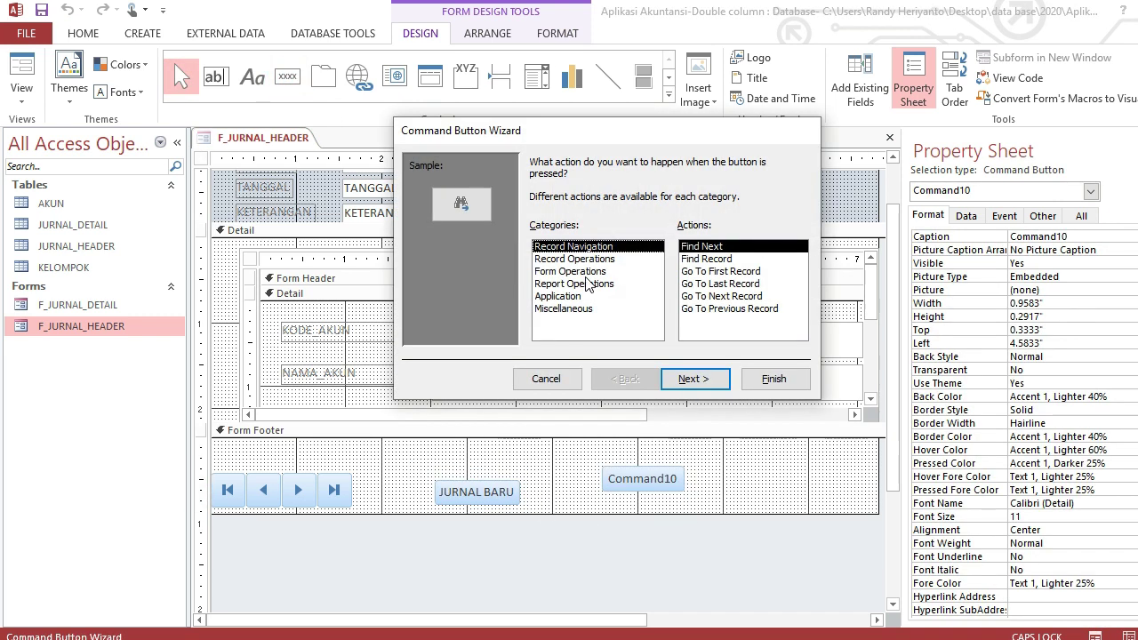
click(569, 268)
click(695, 379)
click(536, 234)
text(KELUAR)
key(Return)
key(Return)
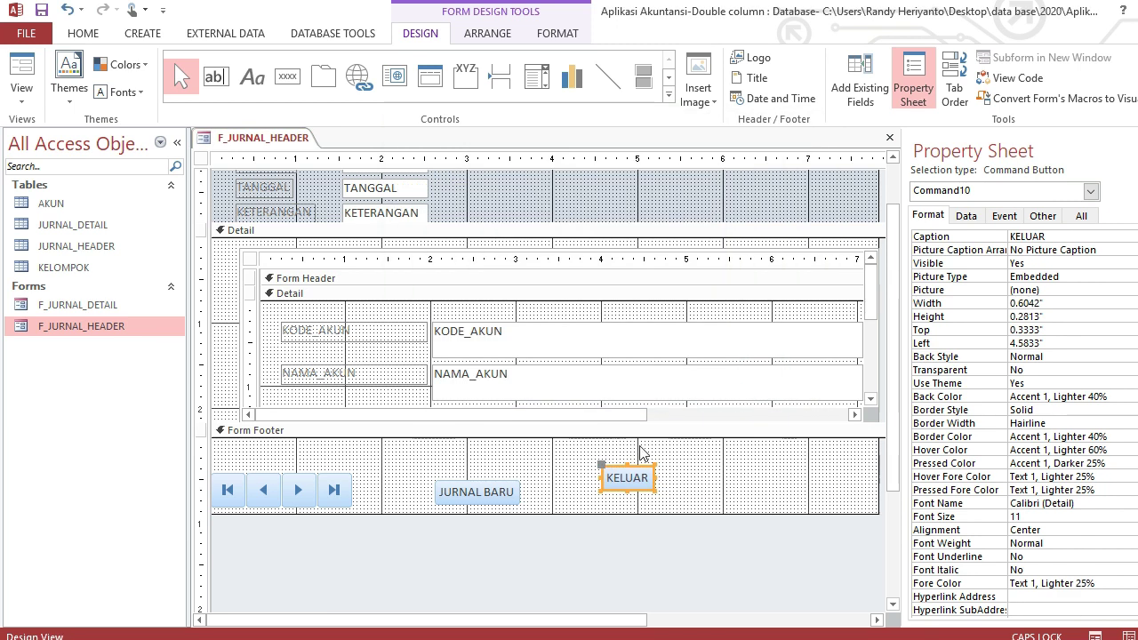
- Nudge the KELUAR button down and to the right, and lower the JURNAL BARU button into line with it
key(Down)
key(Down)
key(Down)
key(Down)
key(Right)
key(Right)
key(Right)
key(Right)
key(Right)
key(Down)
key(Down)
key(Right)
key(Right)
key(Right)
key(Right)
key(Right)
key(Right)
click(476, 493)
key(Down)
key(Down)
- Make the text of the JURNAL BARU and KELUAR buttons bold
drag(407, 501, 669, 501)
key(ctrl+b)
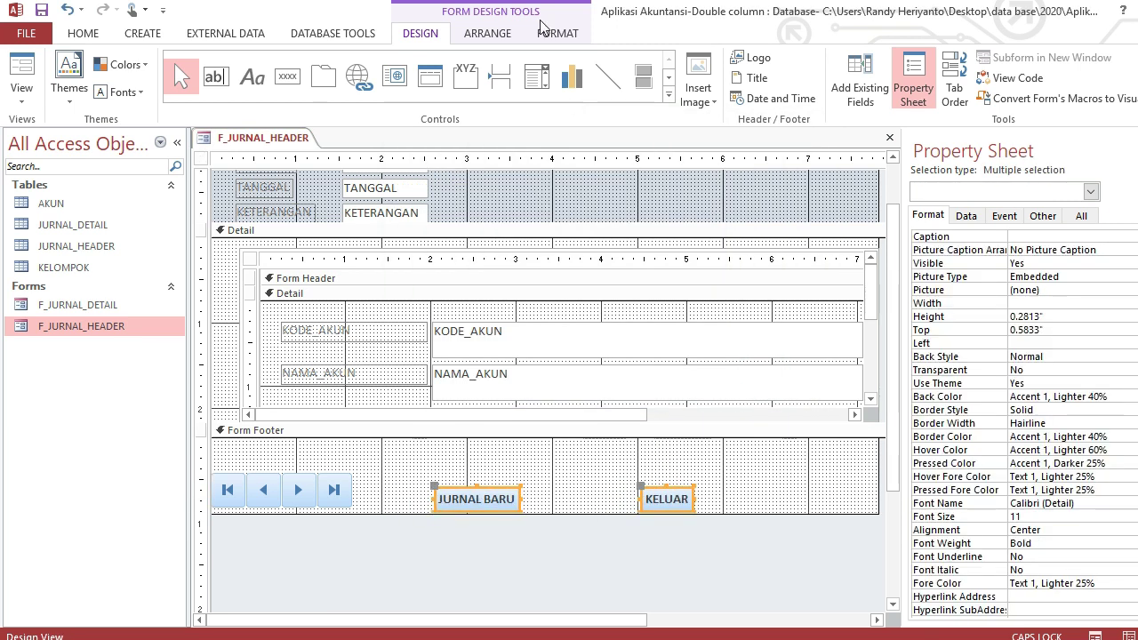
click(557, 34)
click(565, 462)
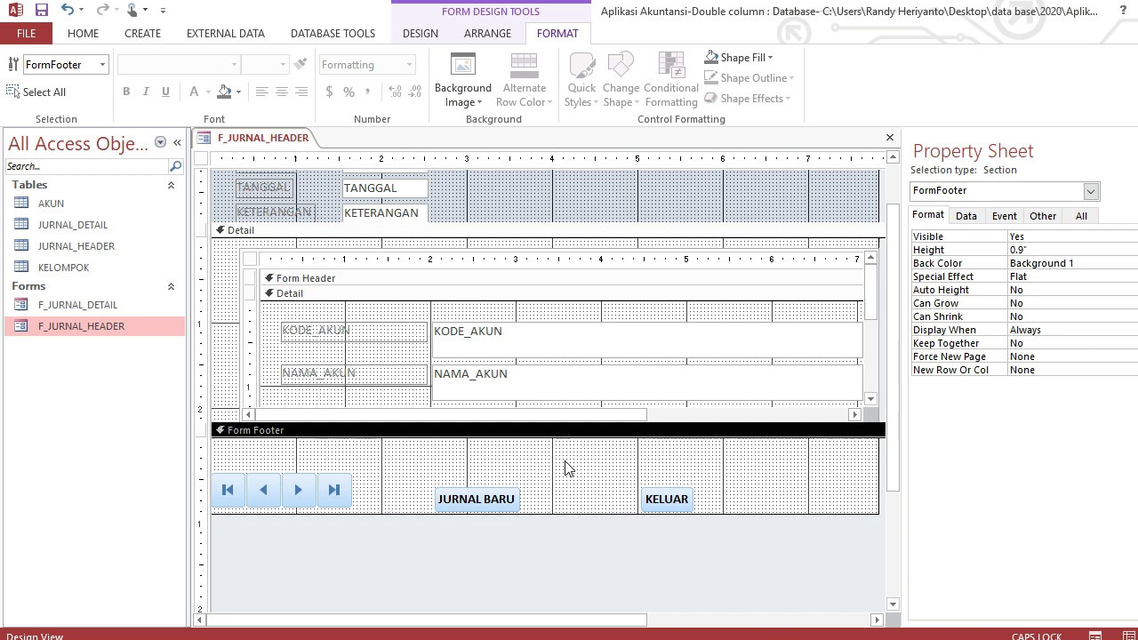
click(392, 576)
- Preview F_JURNAL_HEADER in Form View and close it with its design changes saved
click(83, 34)
click(22, 67)
click(862, 163)
click(534, 378)
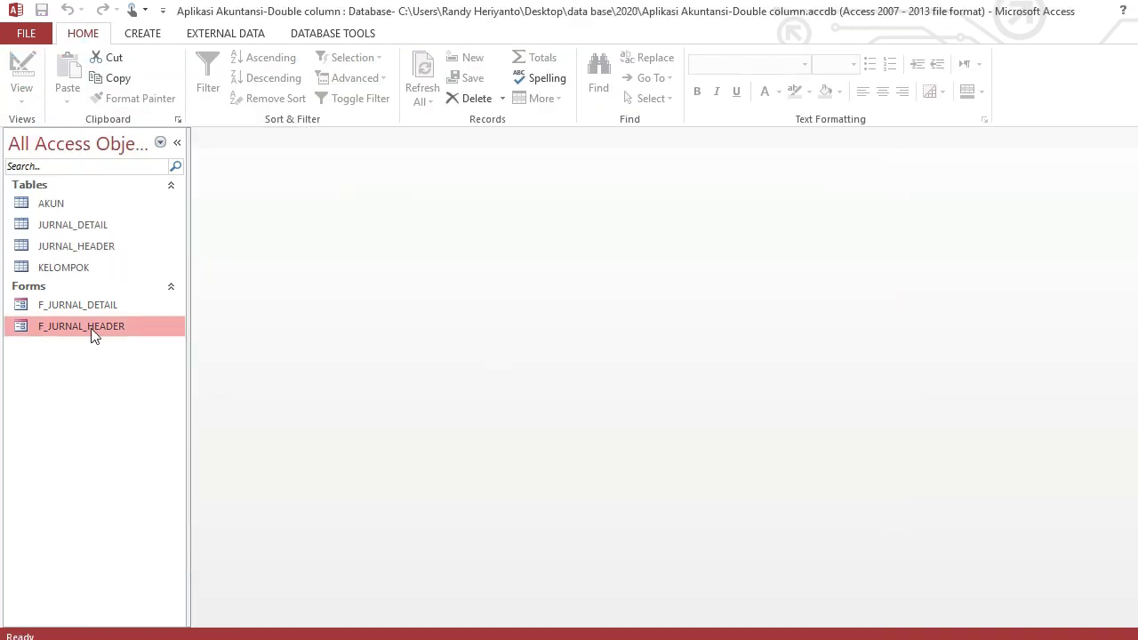
- In F_JURNAL_HEADER's Layout View, adjust the subform's column widths and widen the KETERANGAN text box
right_click(92, 327)
click(142, 361)
drag(414, 239, 330, 239)
mouse_move(507, 239)
mouse_down()
mouse_move(528, 240)
mouse_move(510, 239)
mouse_up()
drag(689, 238, 660, 238)
drag(837, 239, 803, 239)
drag(510, 237, 582, 237)
drag(582, 237, 573, 238)
drag(574, 237, 563, 237)
click(407, 208)
drag(409, 208, 828, 233)
- Switch F_JURNAL_HEADER to Design View and add a label reading FORM JURNAL in the form header beside the fields
right_click(601, 189)
click(638, 235)
click(142, 34)
click(421, 33)
click(263, 85)
text(FORM JURNAL)
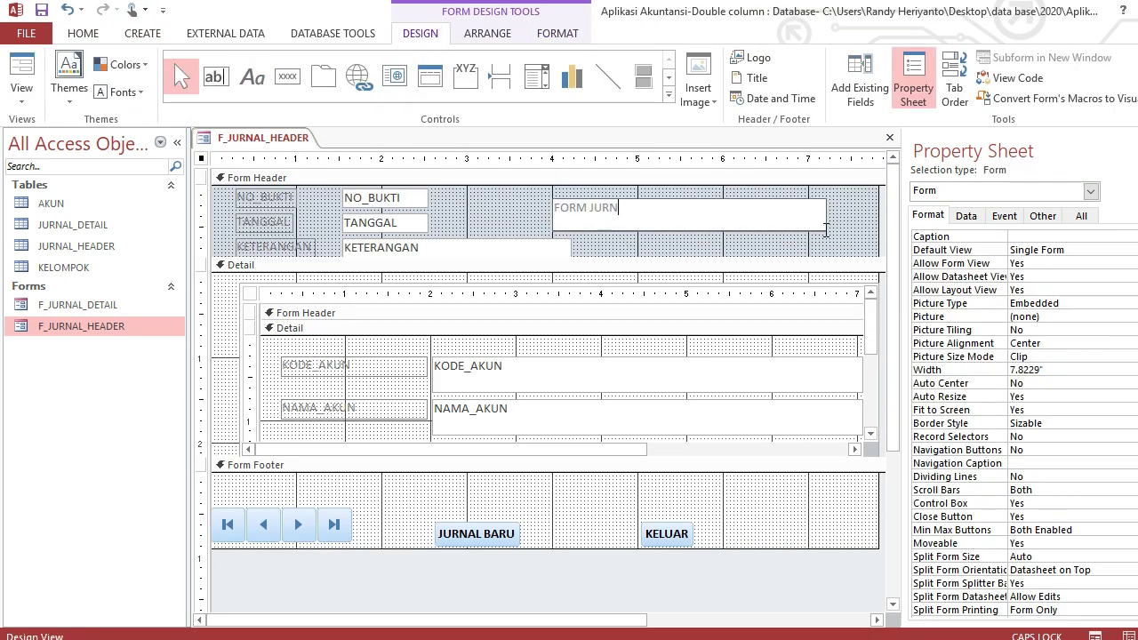
key(Return)
- Format the FORM JURNAL label as 28-point bold, right-aligned text, and shift it up and right within the form header
click(558, 33)
click(282, 64)
click(257, 289)
click(126, 92)
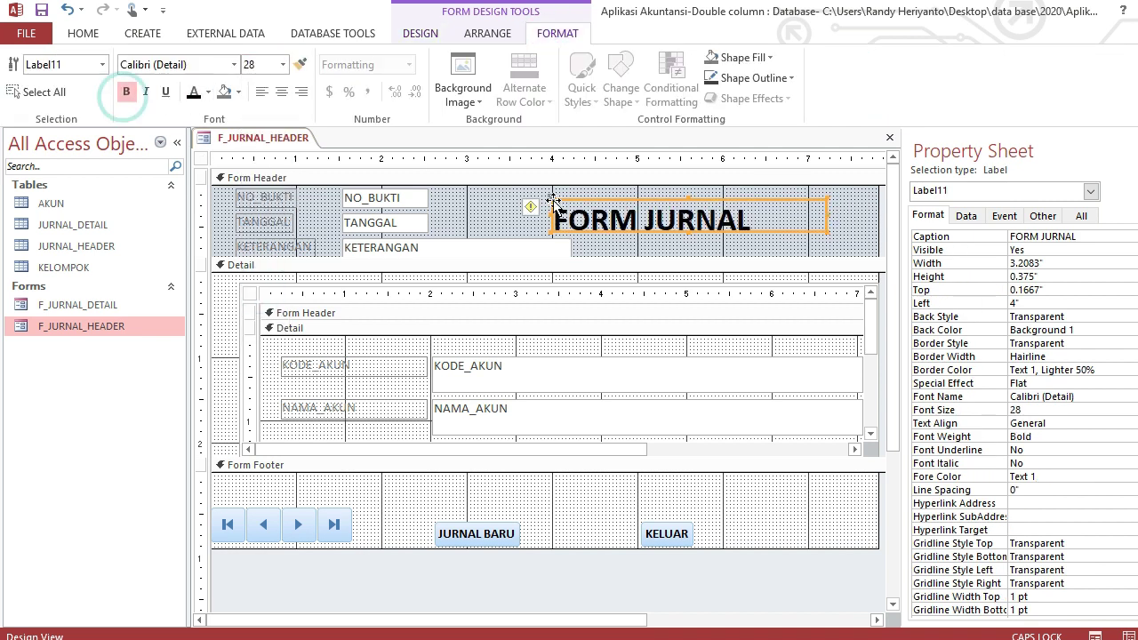
drag(689, 197, 727, 186)
click(301, 91)
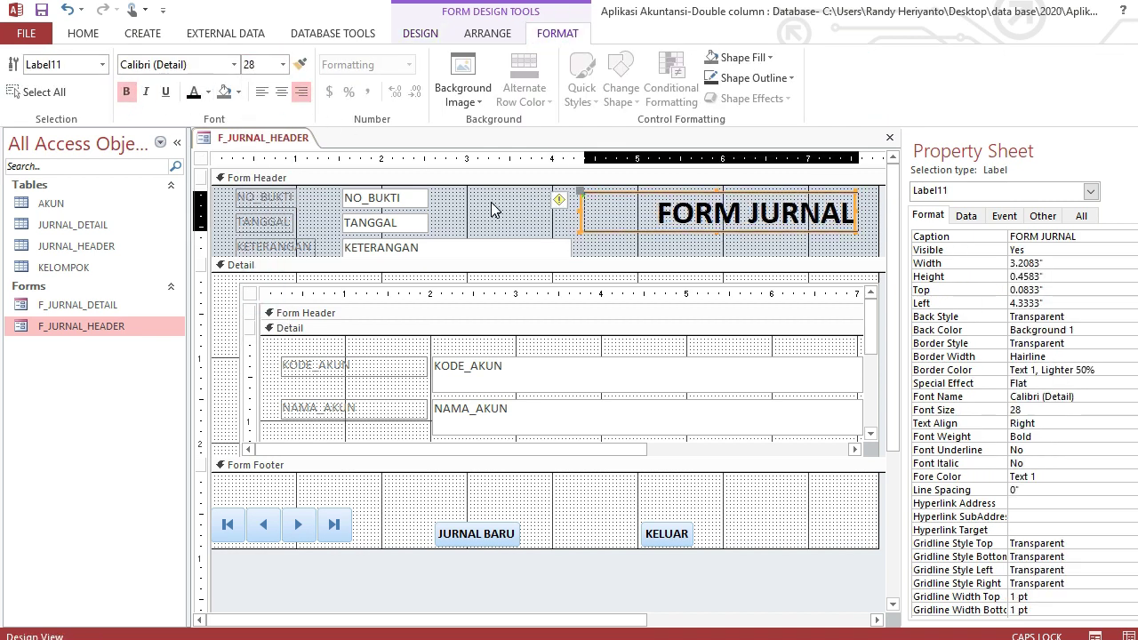
- Check the FORM JURNAL title in Form View and close the form, saving the changes to F_JURNAL_DETAIL and F_JURNAL_HEADER
click(751, 593)
click(83, 33)
click(22, 93)
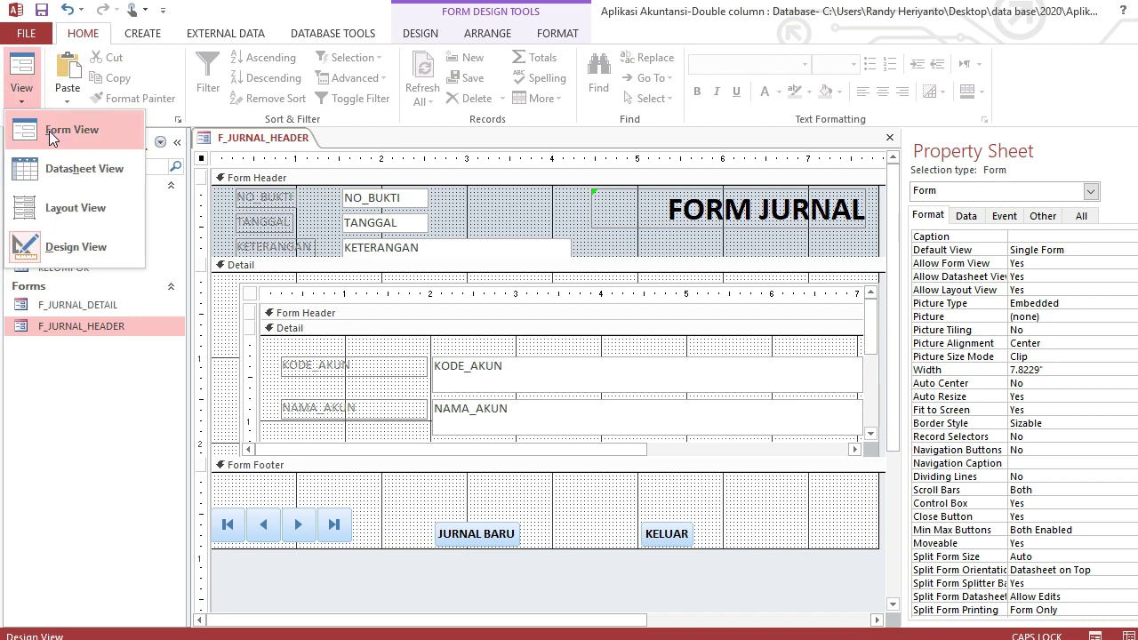
click(49, 129)
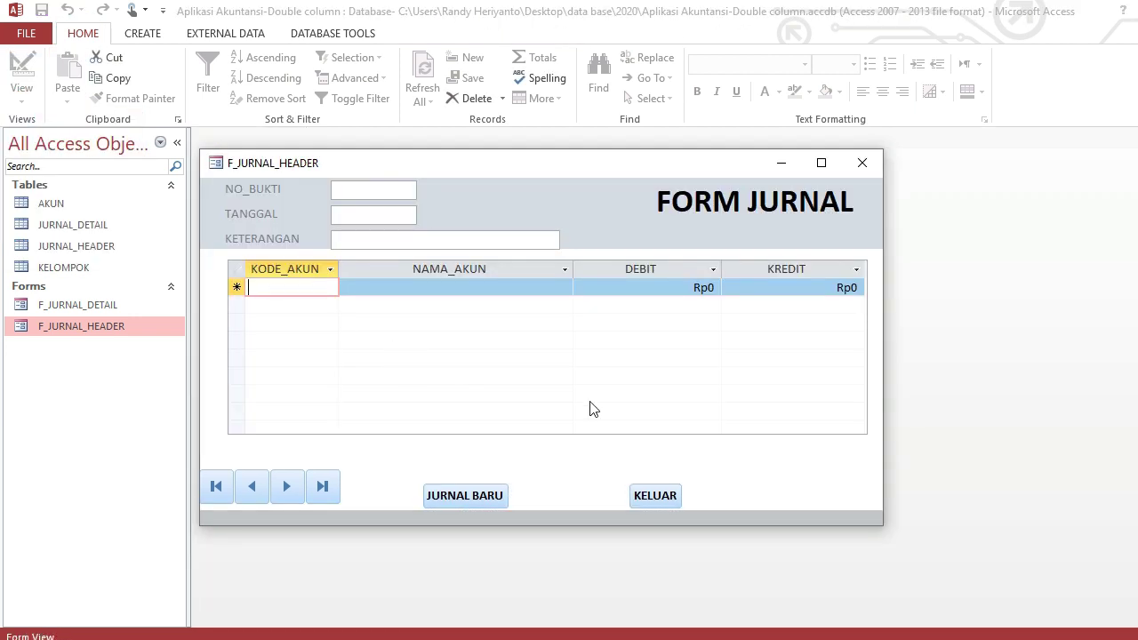
click(654, 441)
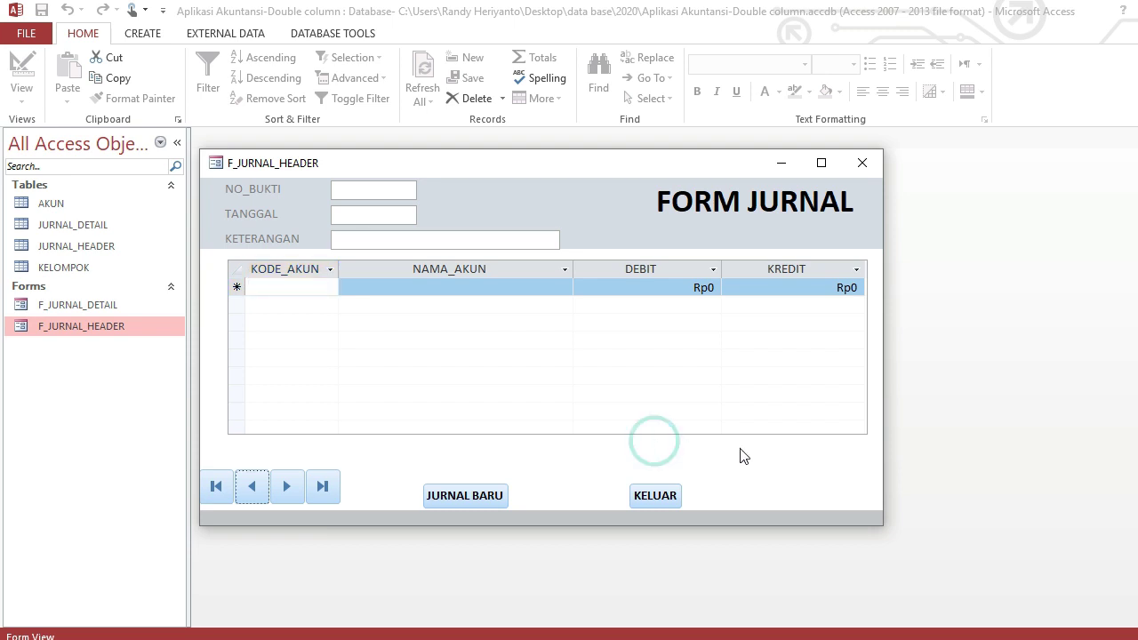
click(668, 463)
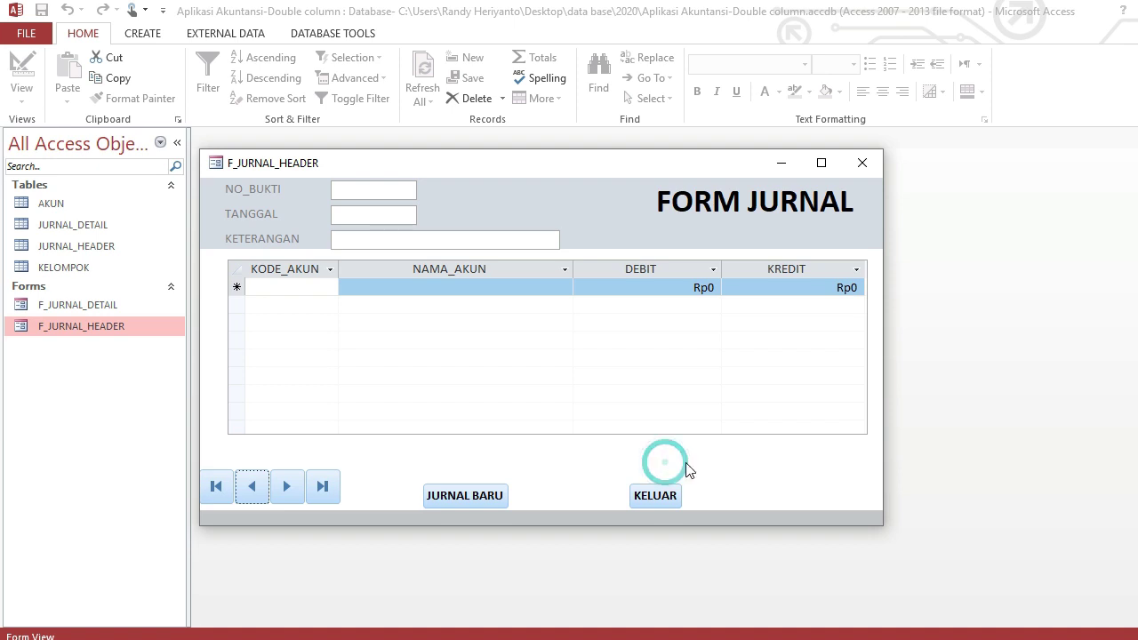
click(771, 473)
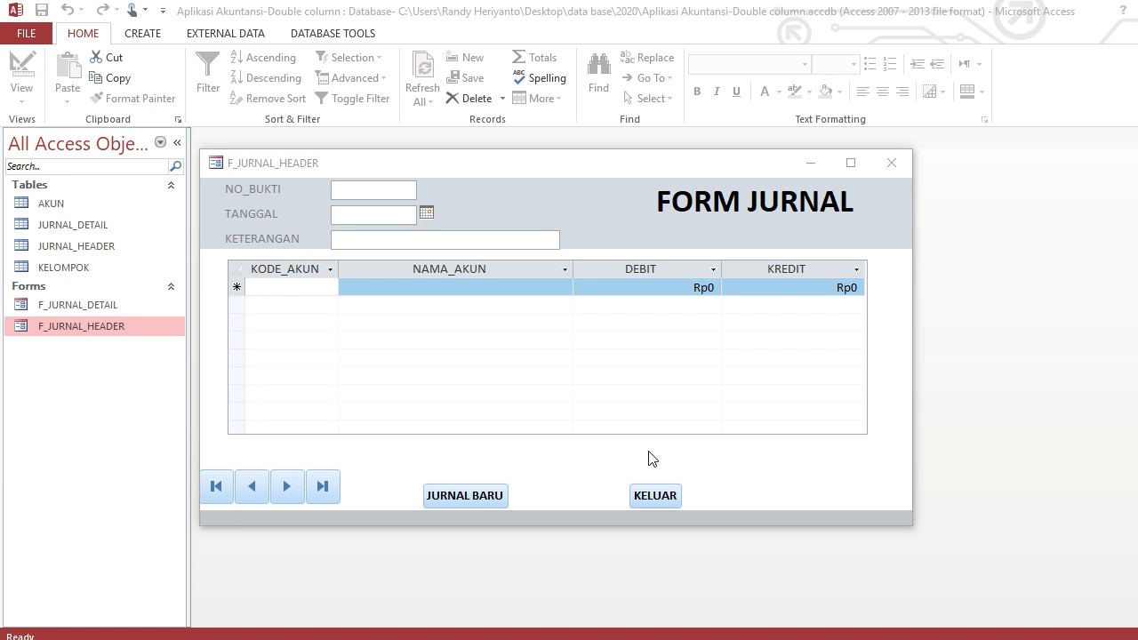
click(891, 165)
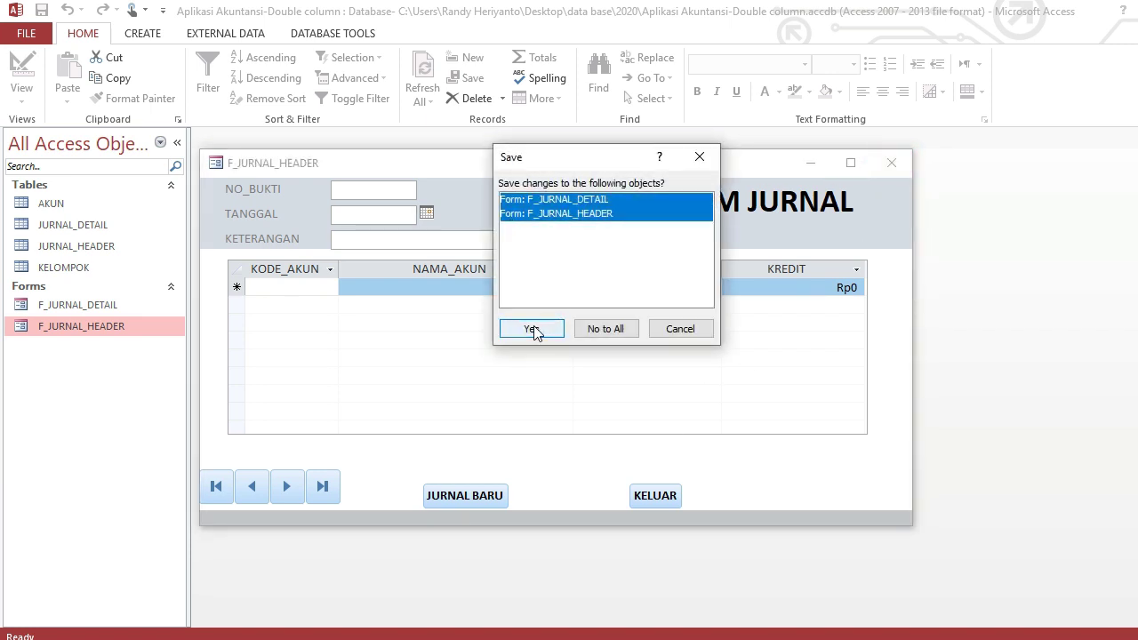
click(531, 328)
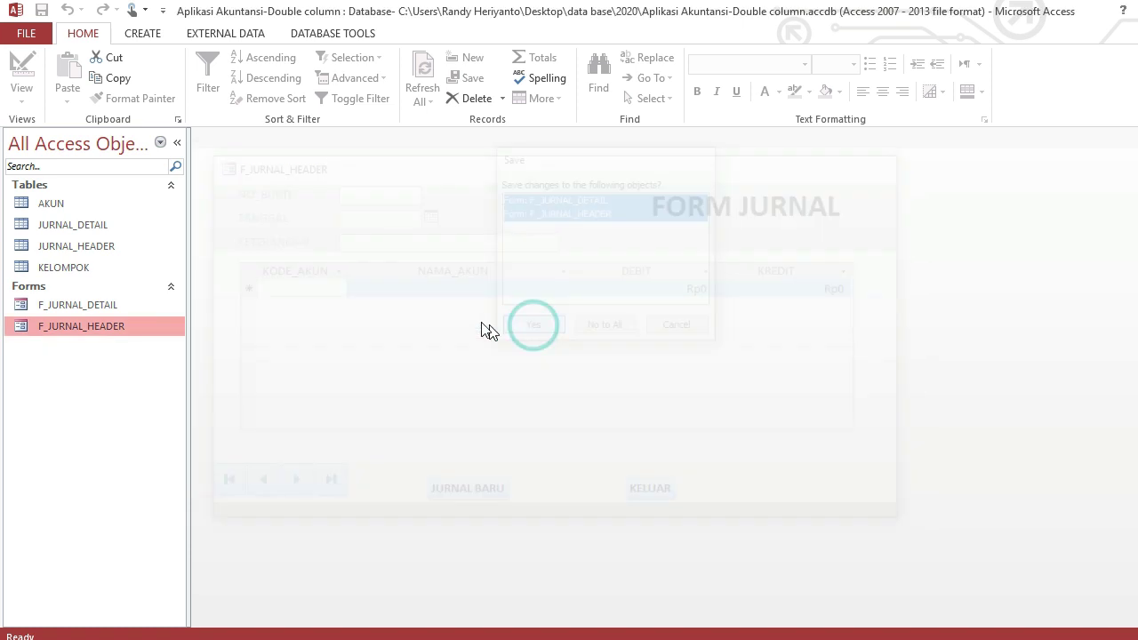
- Open the AKUN table, examine the group names stored in the KELOMPOK table, and close KELOMPOK again
click(62, 205)
double_click(93, 204)
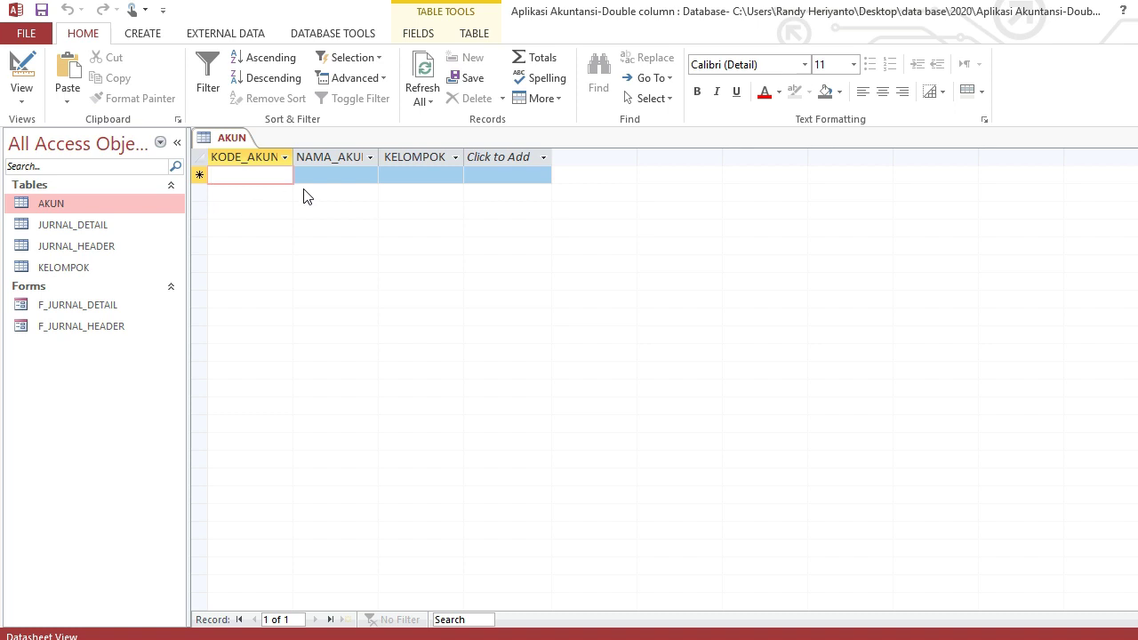
click(435, 173)
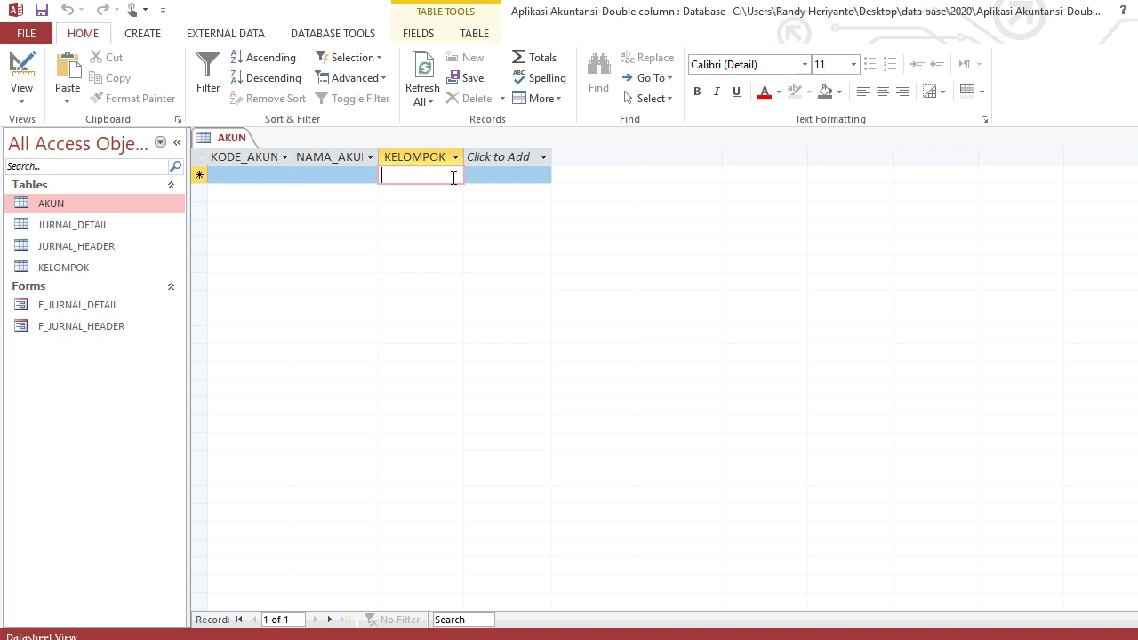
double_click(89, 265)
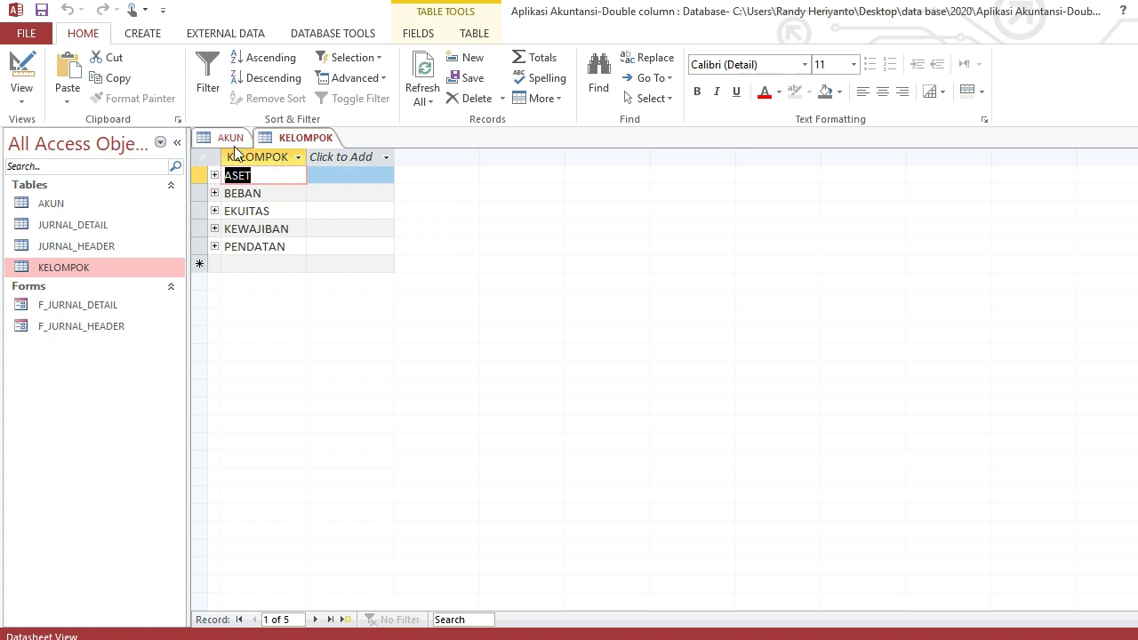
right_click(283, 147)
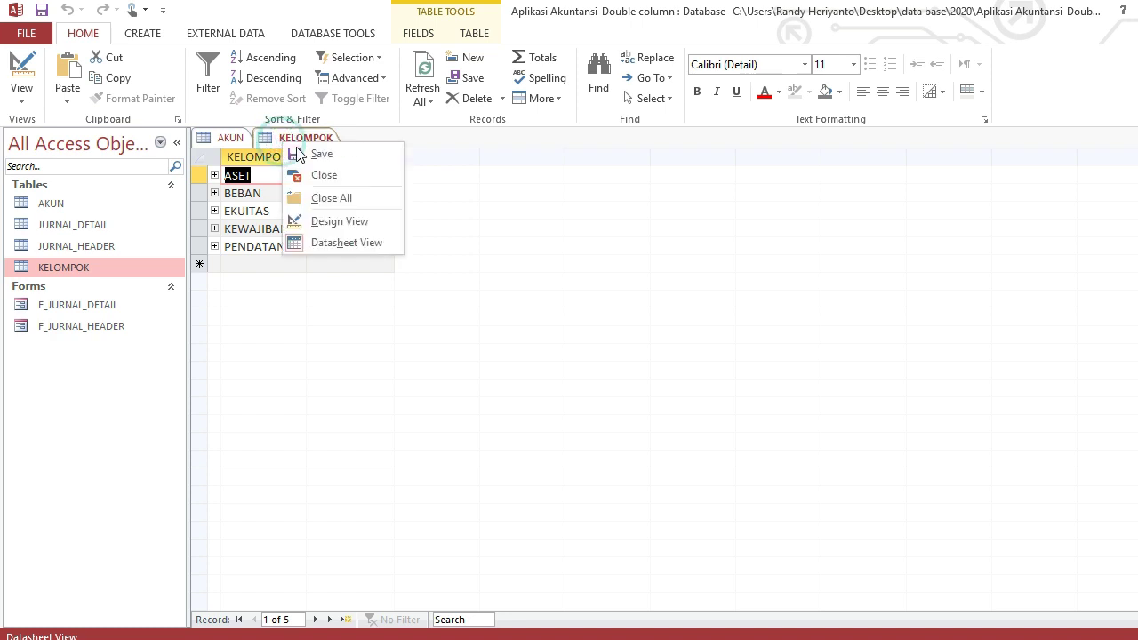
click(307, 173)
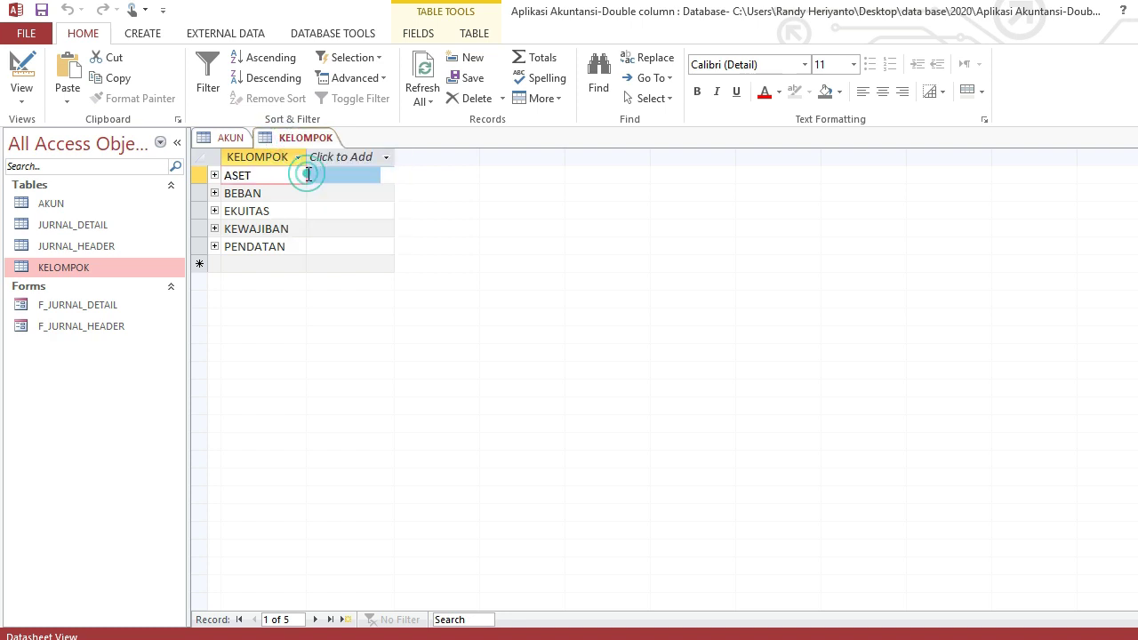
- Switch the AKUN table to Design View and set the KELOMPOK field's lookup Display Control to Combo Box
right_click(214, 146)
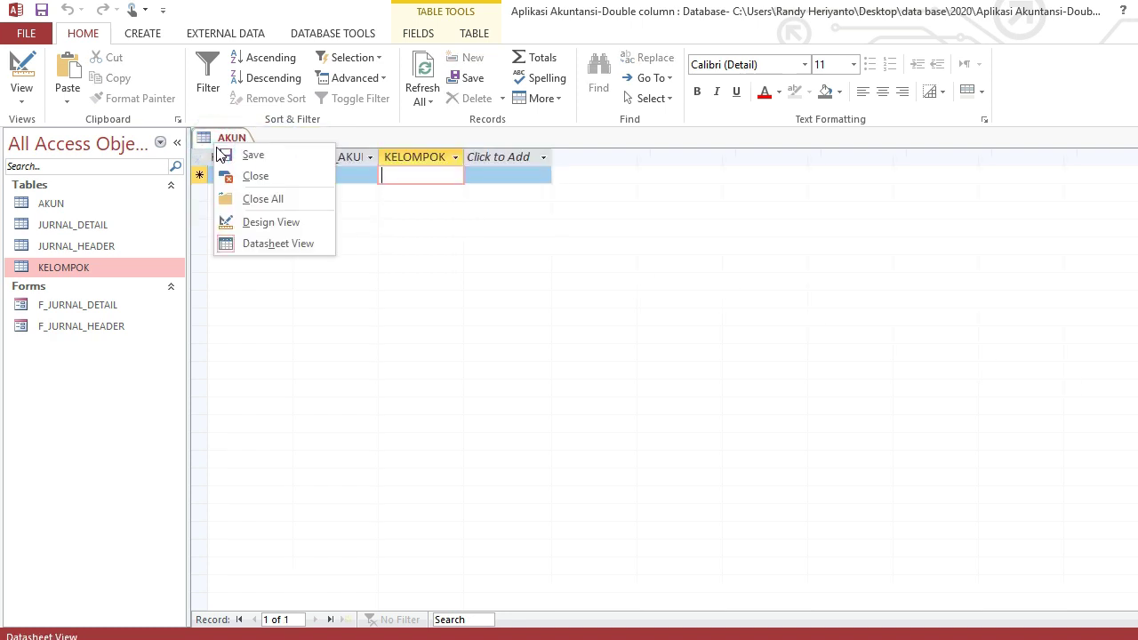
click(261, 224)
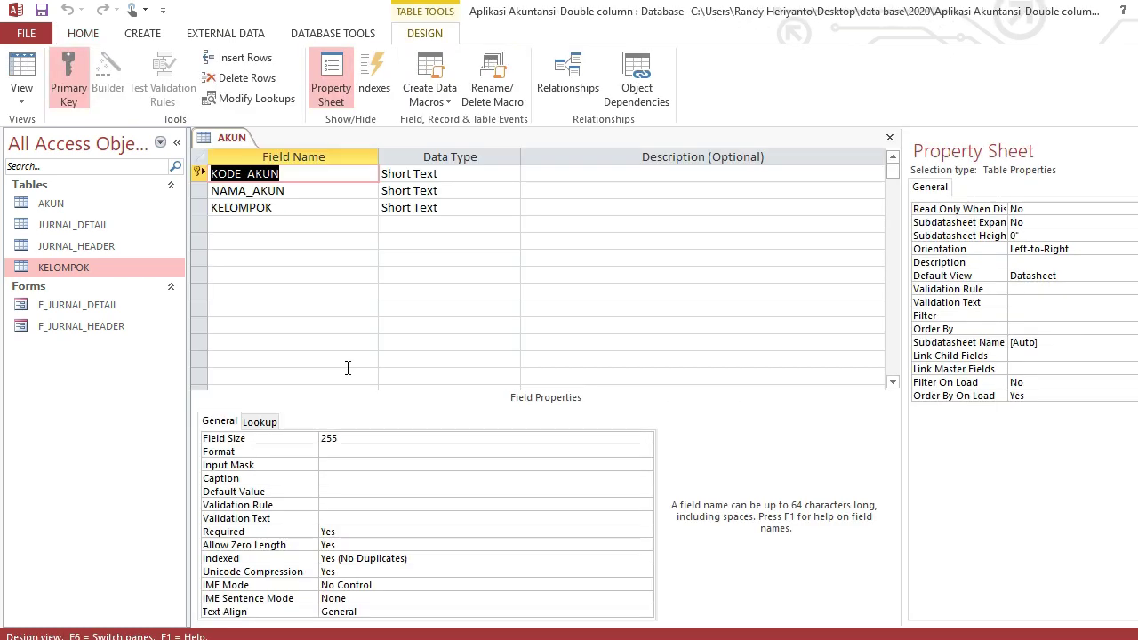
click(401, 208)
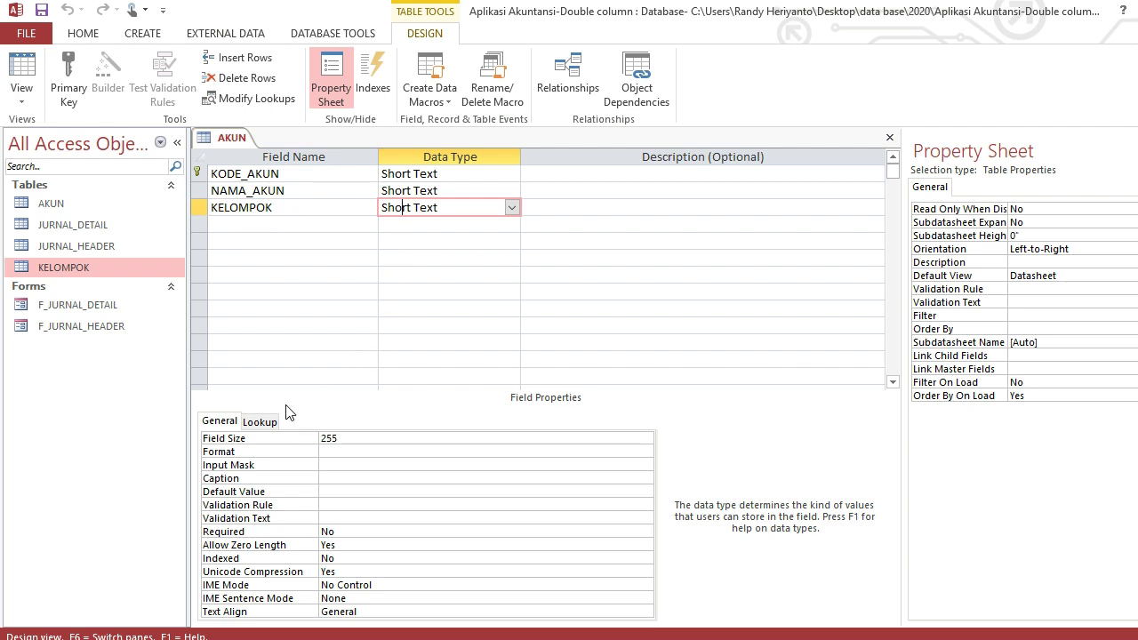
click(261, 424)
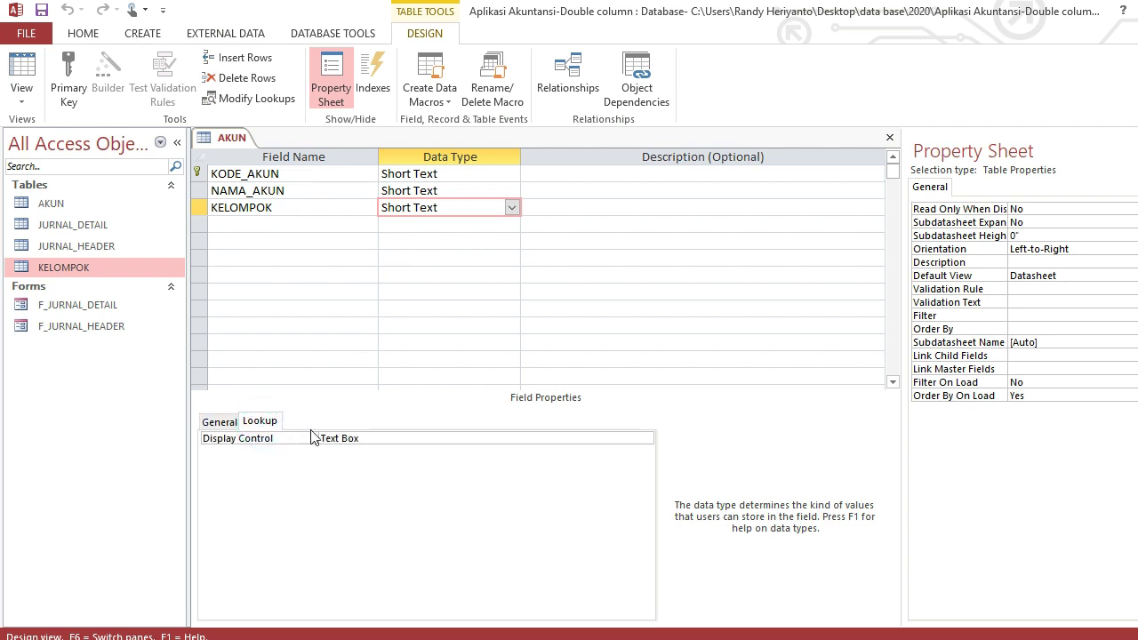
click(566, 441)
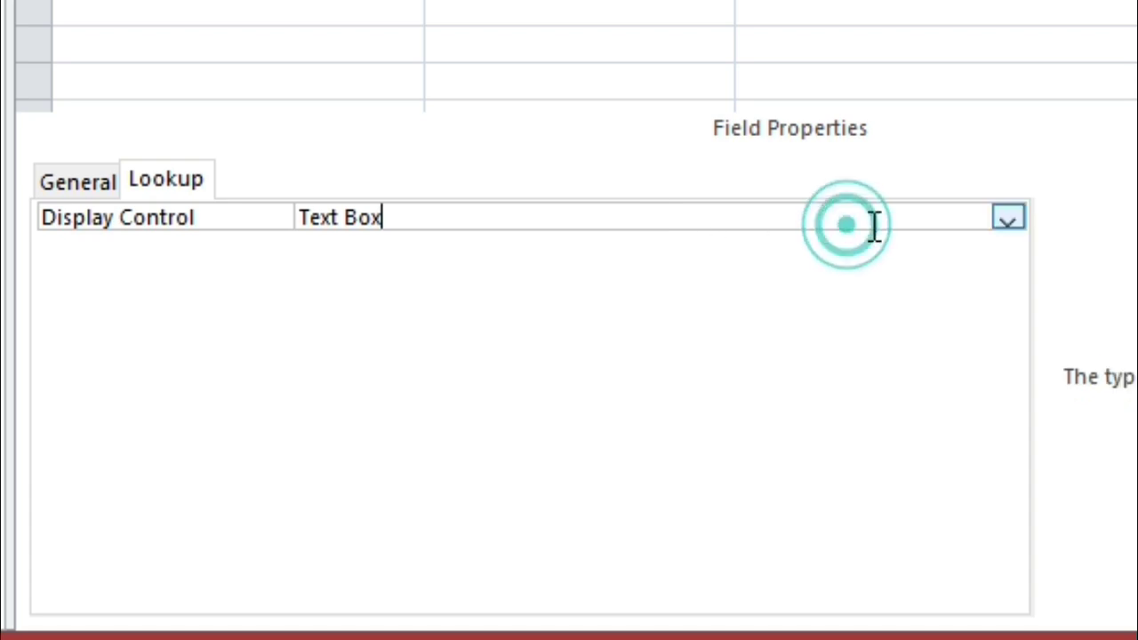
click(1006, 219)
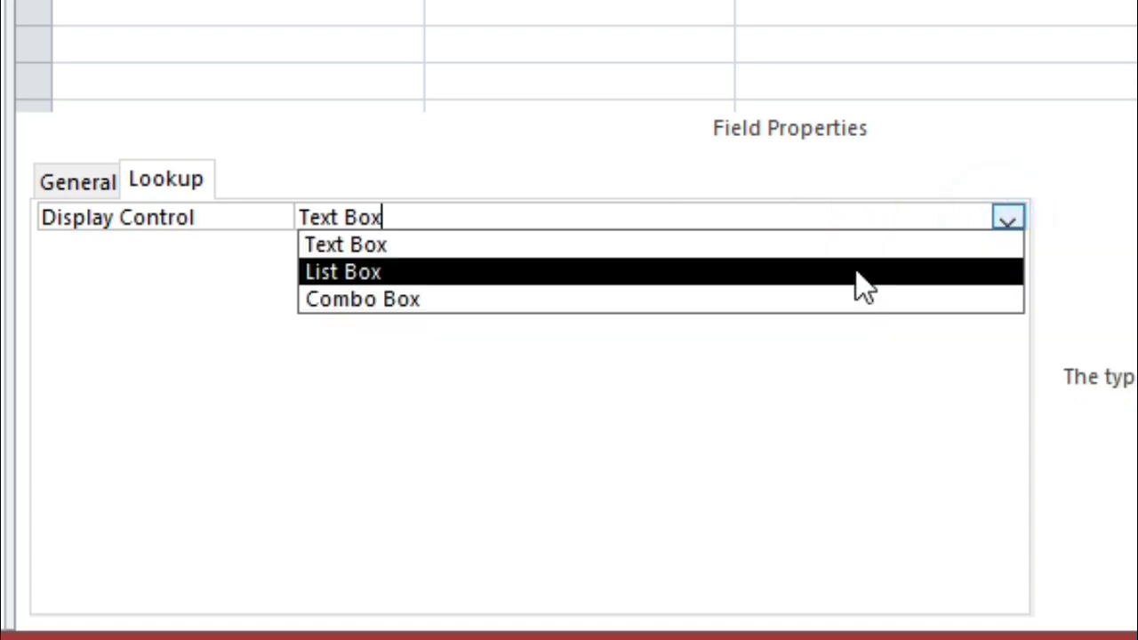
click(772, 302)
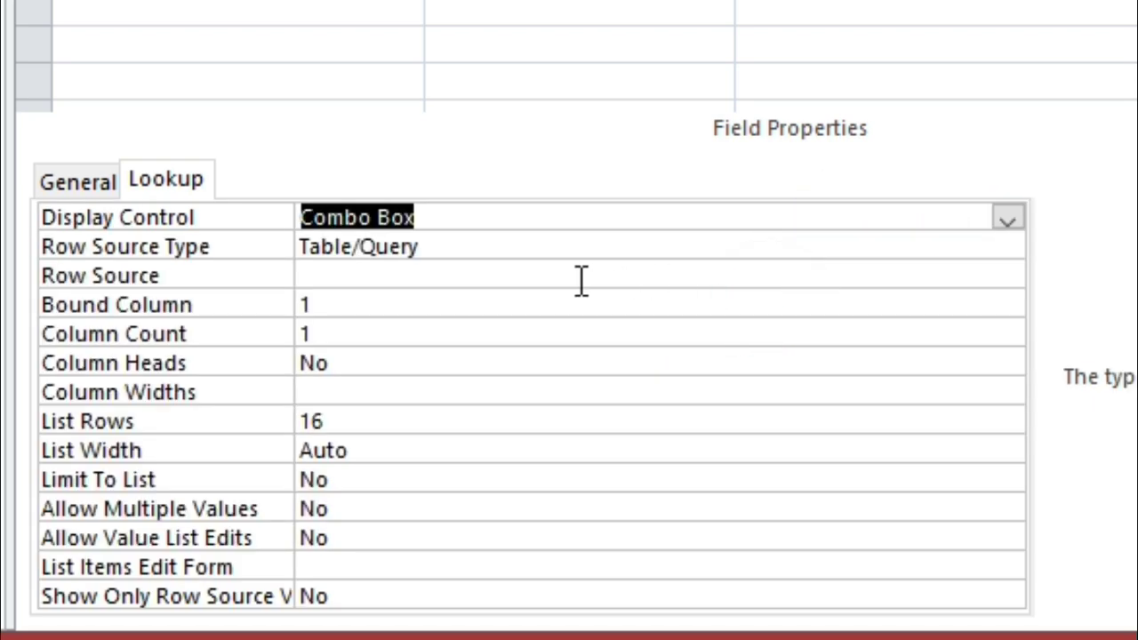
- Set the KELOMPOK field's Row Source to the KELOMPOK table and return AKUN to Datasheet View, saving the table
click(414, 277)
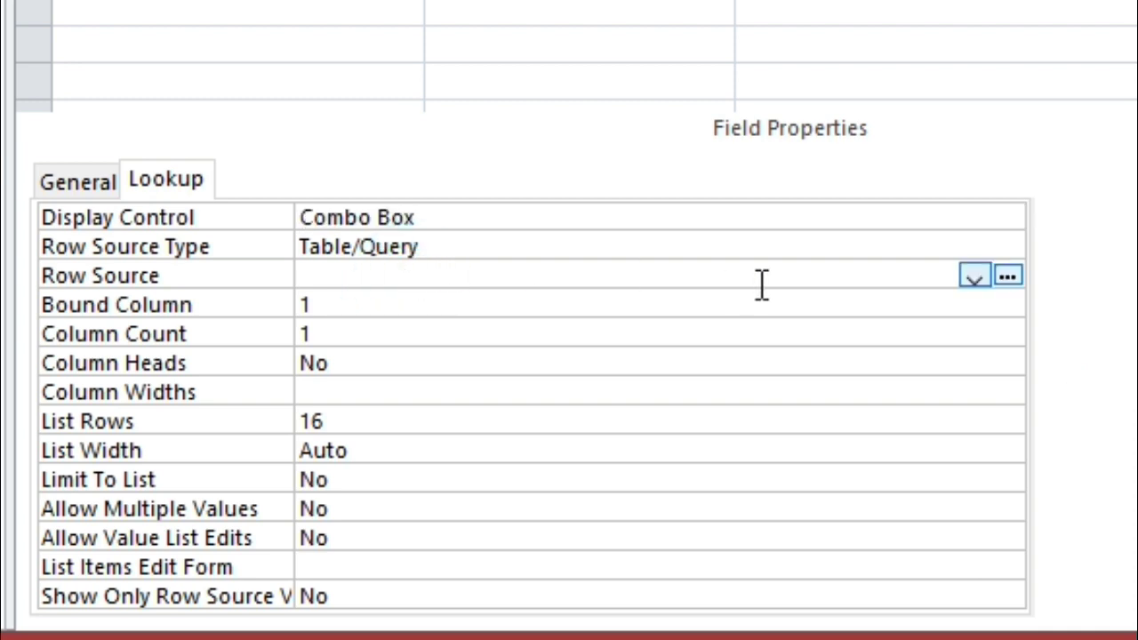
click(968, 282)
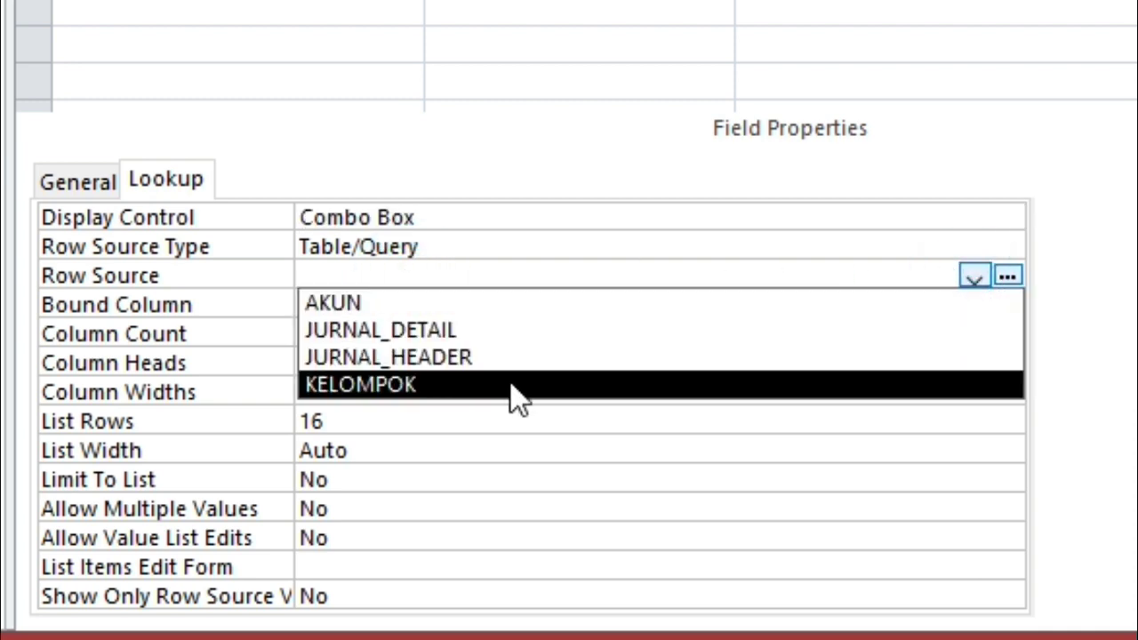
click(447, 384)
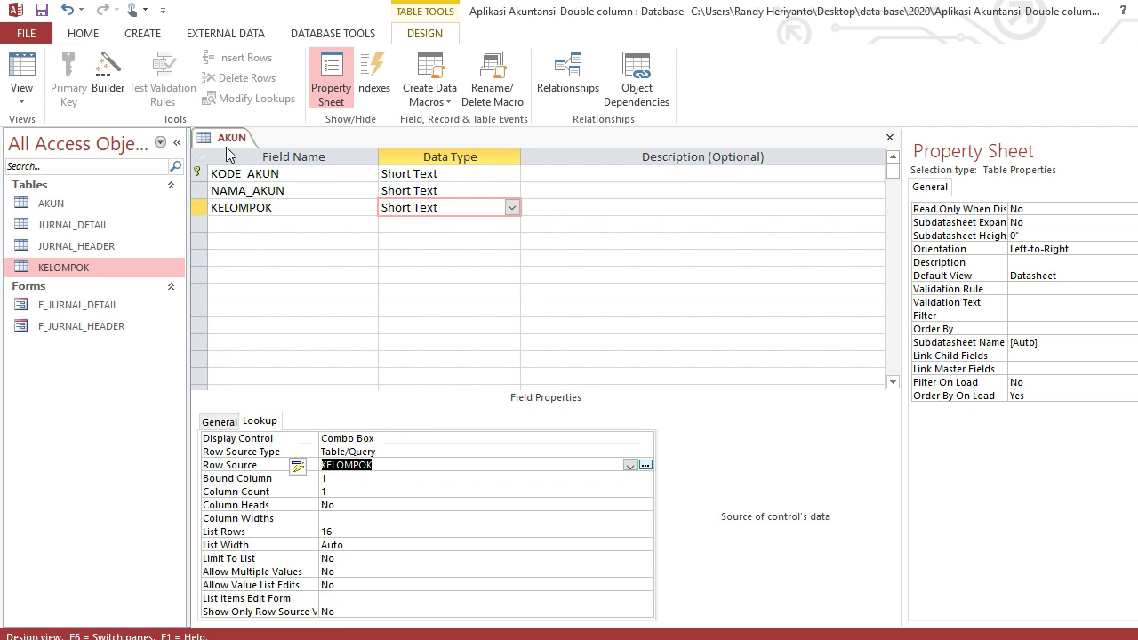
click(20, 96)
click(41, 131)
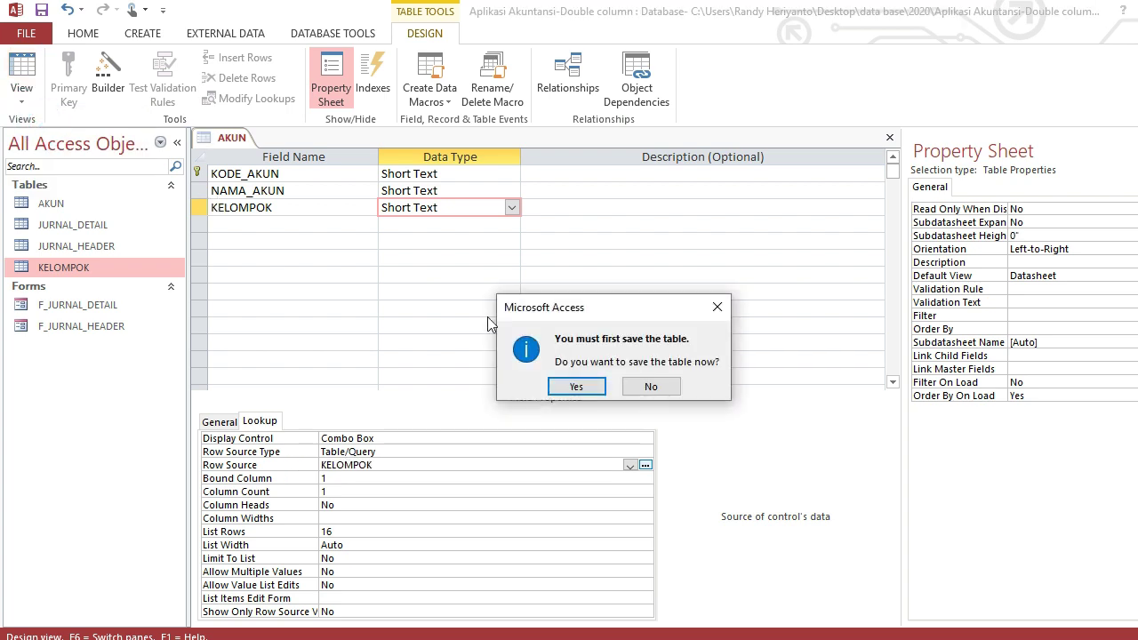
click(578, 385)
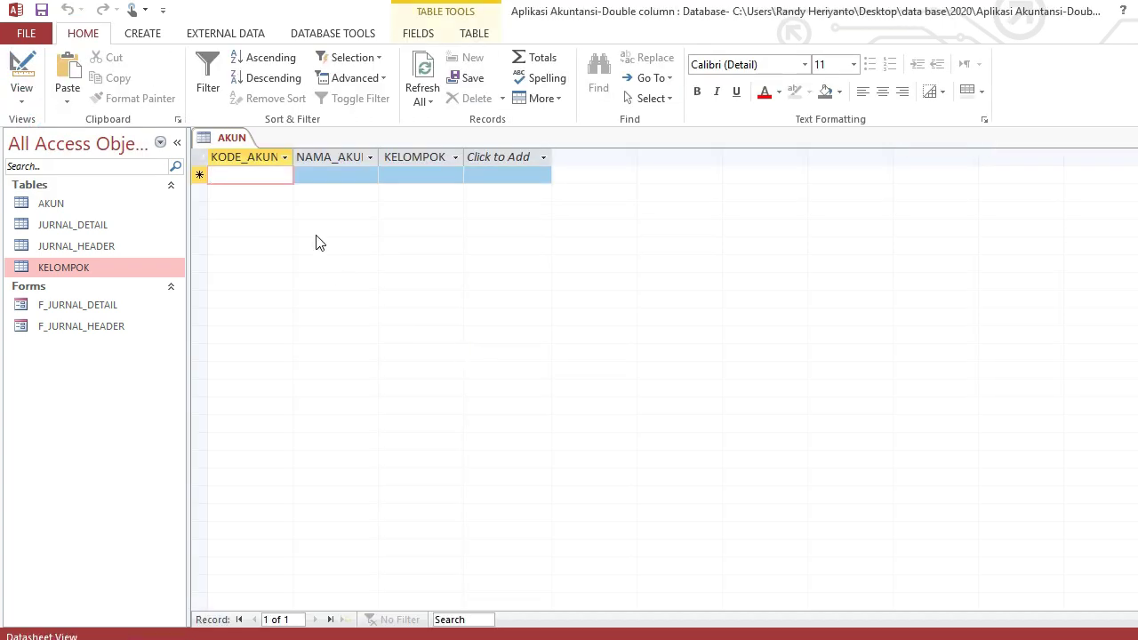
- Fill the AKUN table with account codes from 110 to 590, their names and KELOMPOK groups, and close the table
click(428, 182)
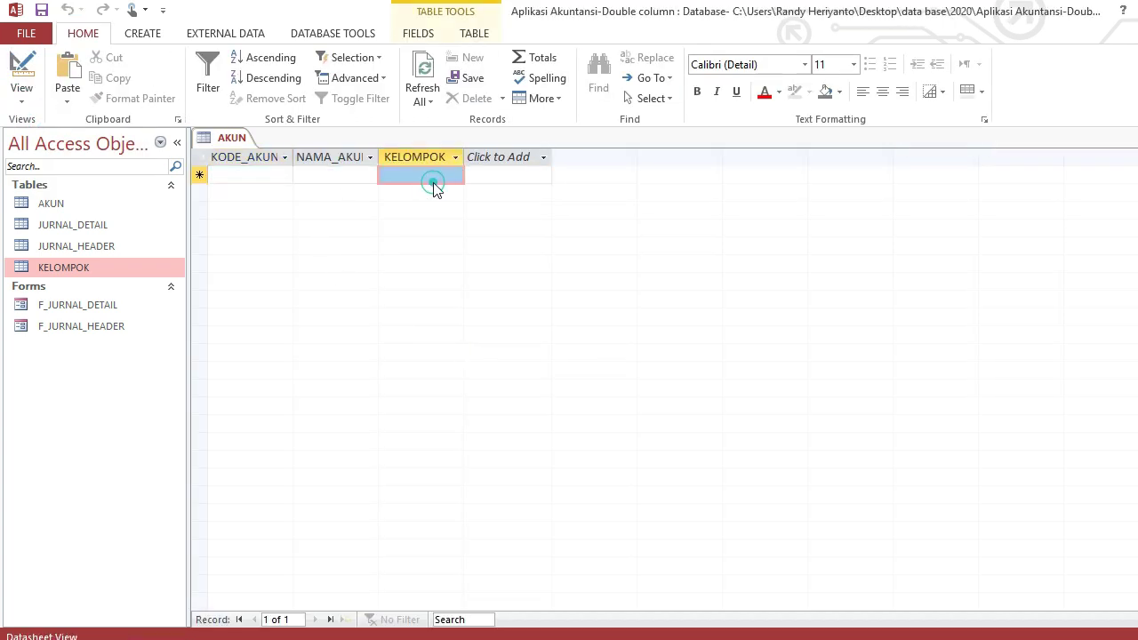
click(455, 178)
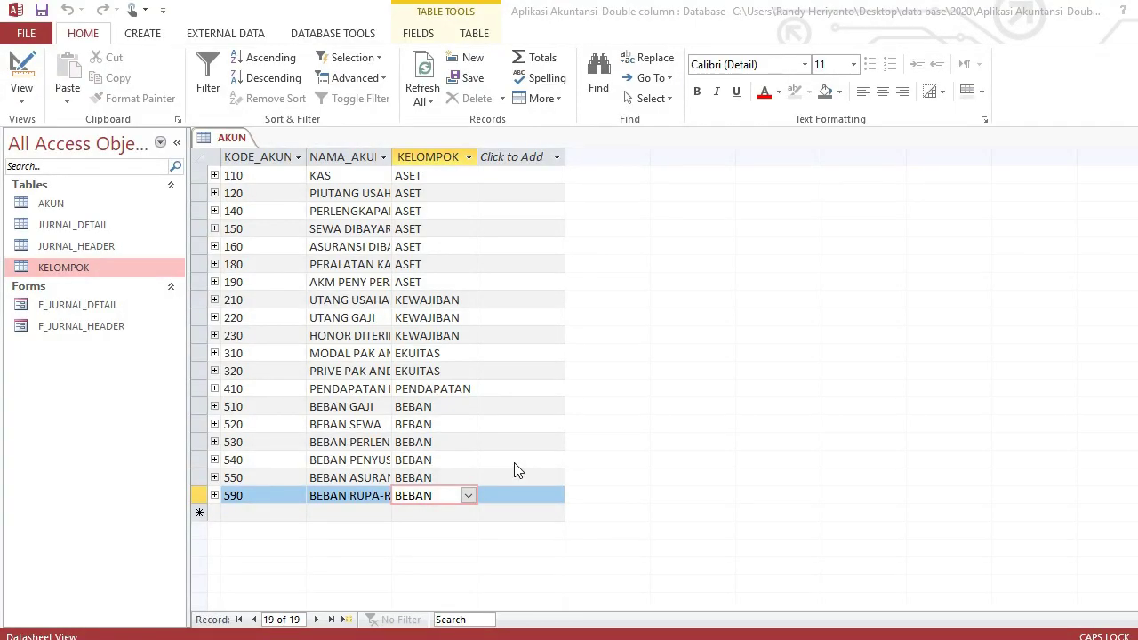
right_click(228, 145)
click(246, 171)
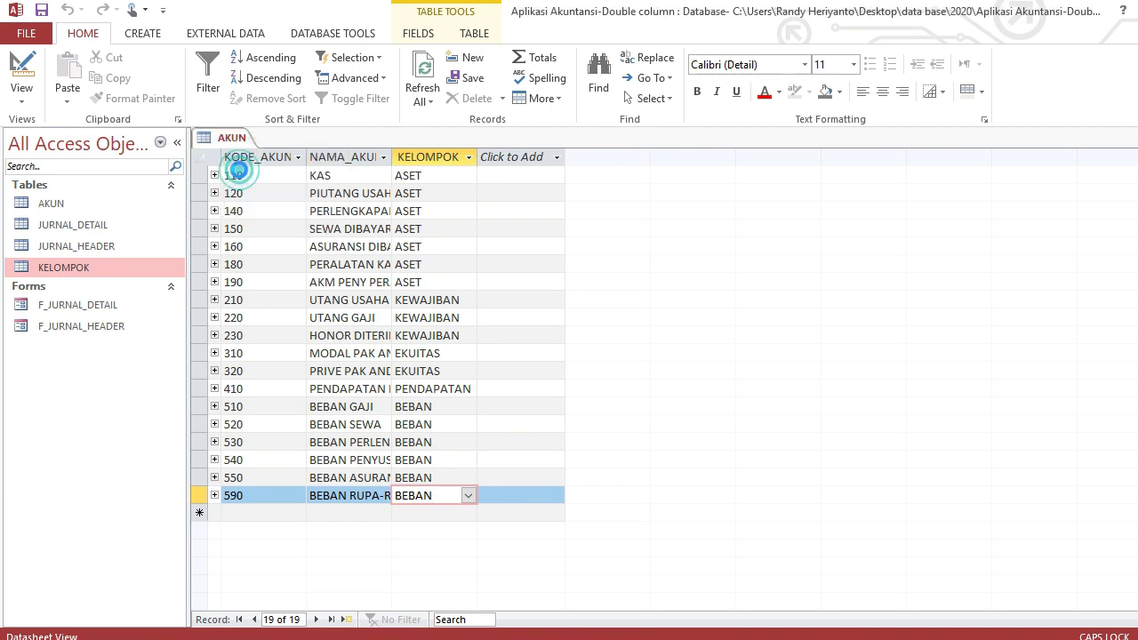
- Open F_JURNAL_HEADER in Design View and expand the Form Footer section inside its F_JURNAL_DETAIL subform
click(100, 347)
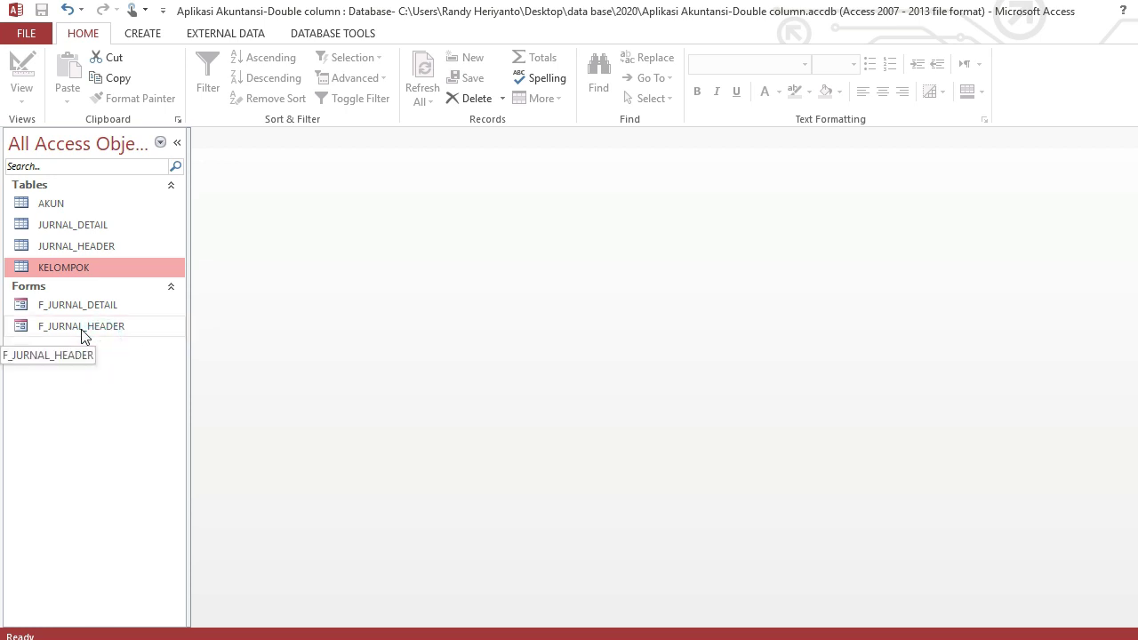
double_click(81, 327)
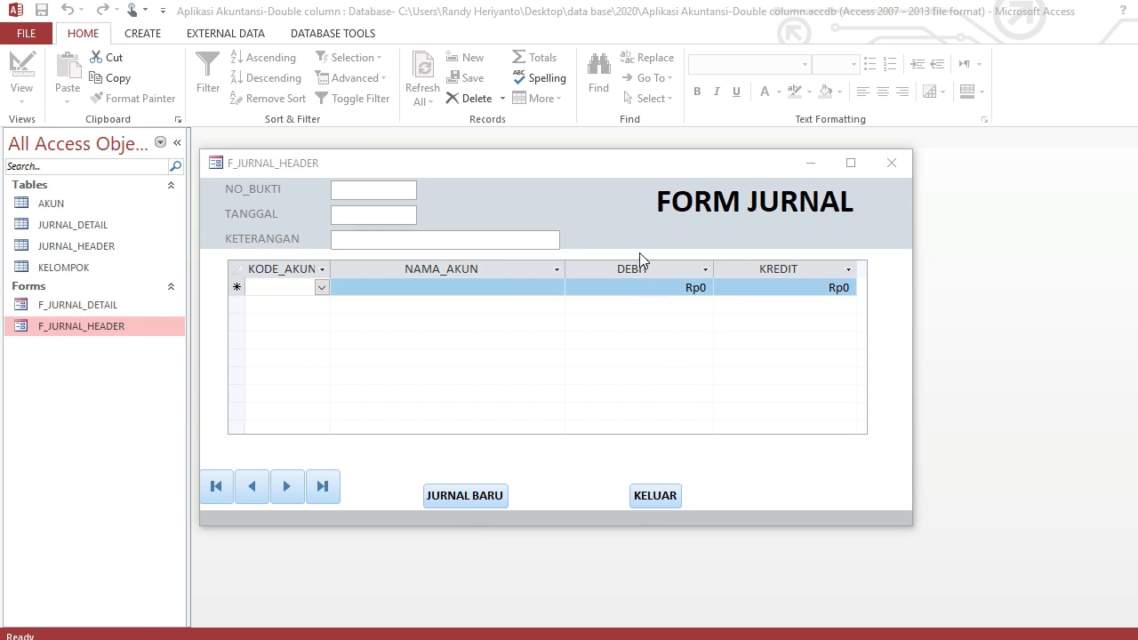
right_click(625, 230)
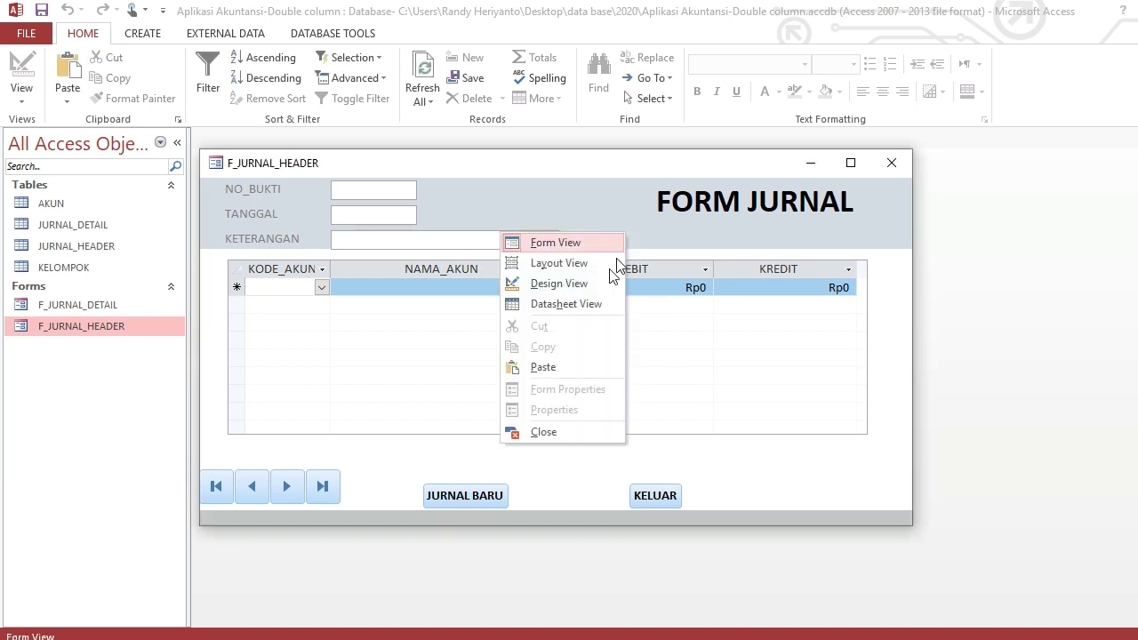
click(602, 277)
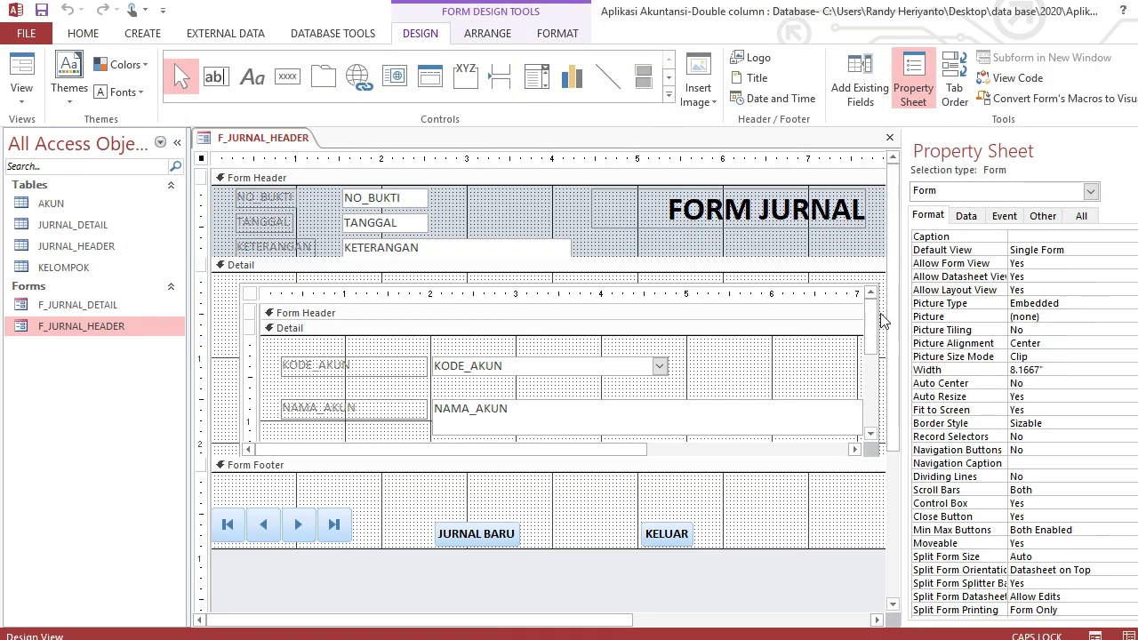
drag(890, 285, 894, 307)
click(872, 312)
scroll(754, 383, down, 5)
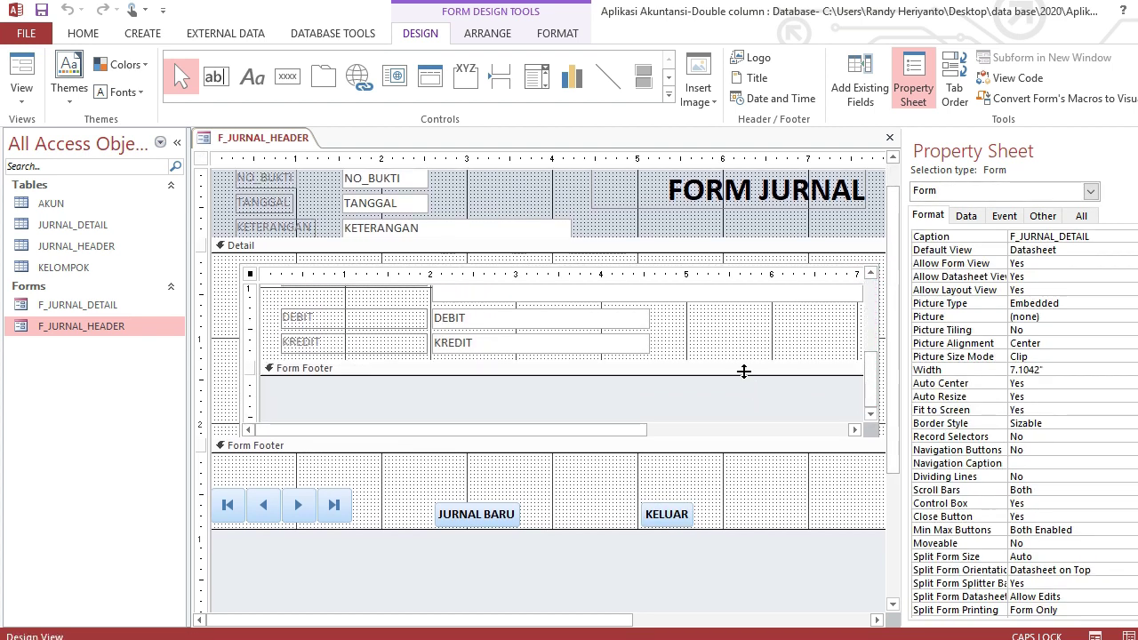
drag(744, 372, 744, 406)
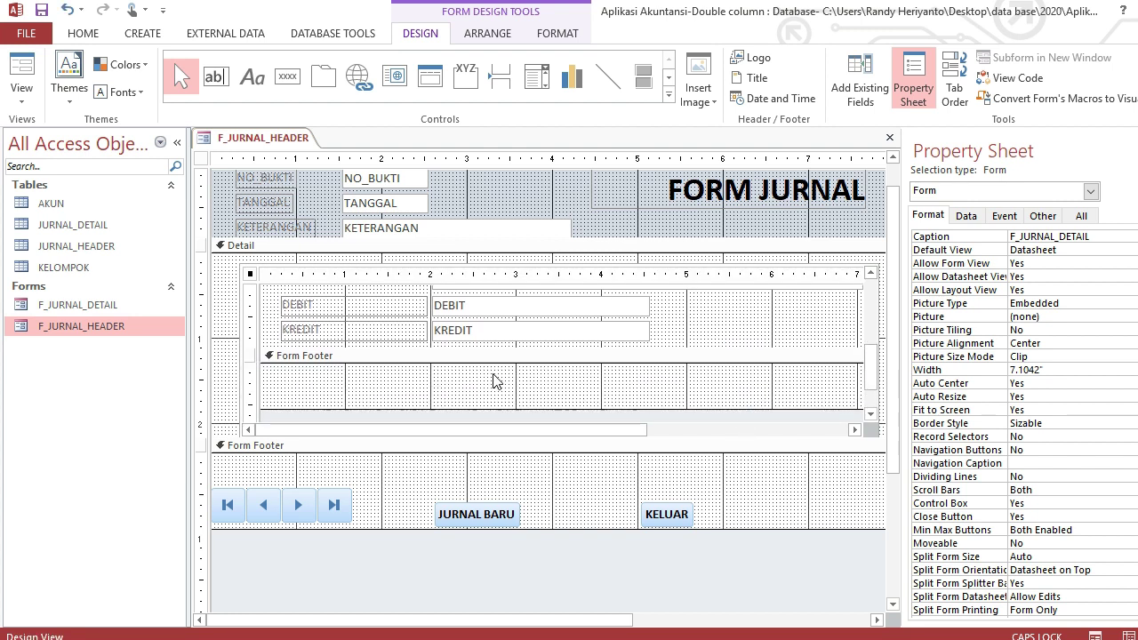
- Add a text box about 1.54 in wide to the subform's form footer, aligned below the KREDIT field
click(215, 76)
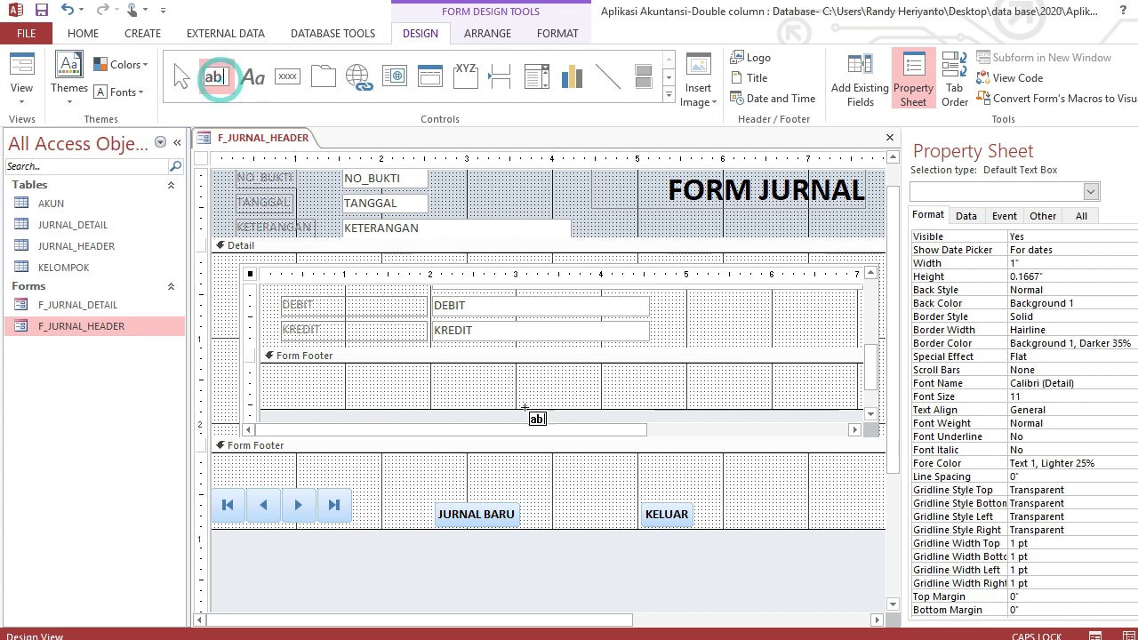
drag(434, 370, 566, 388)
click(533, 379)
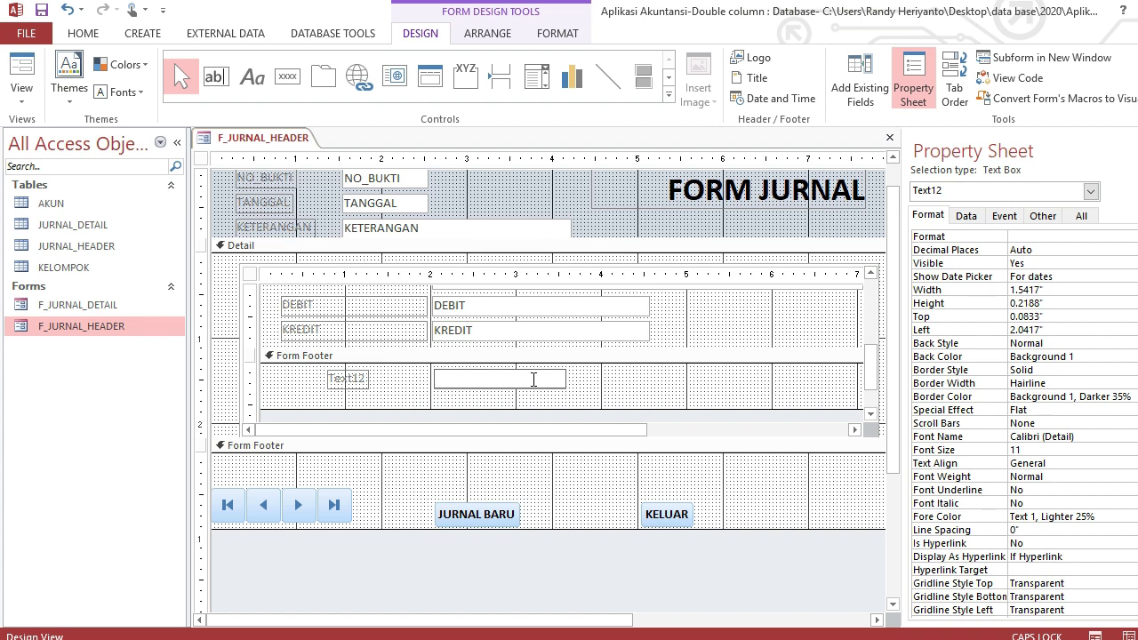
- Set the subform footer text box's expression to =SUM(DEBIT) and duplicate the text box
text(=SUM(DEBIT))
key(Return)
key(ctrl+c)
key(ctrl+v)
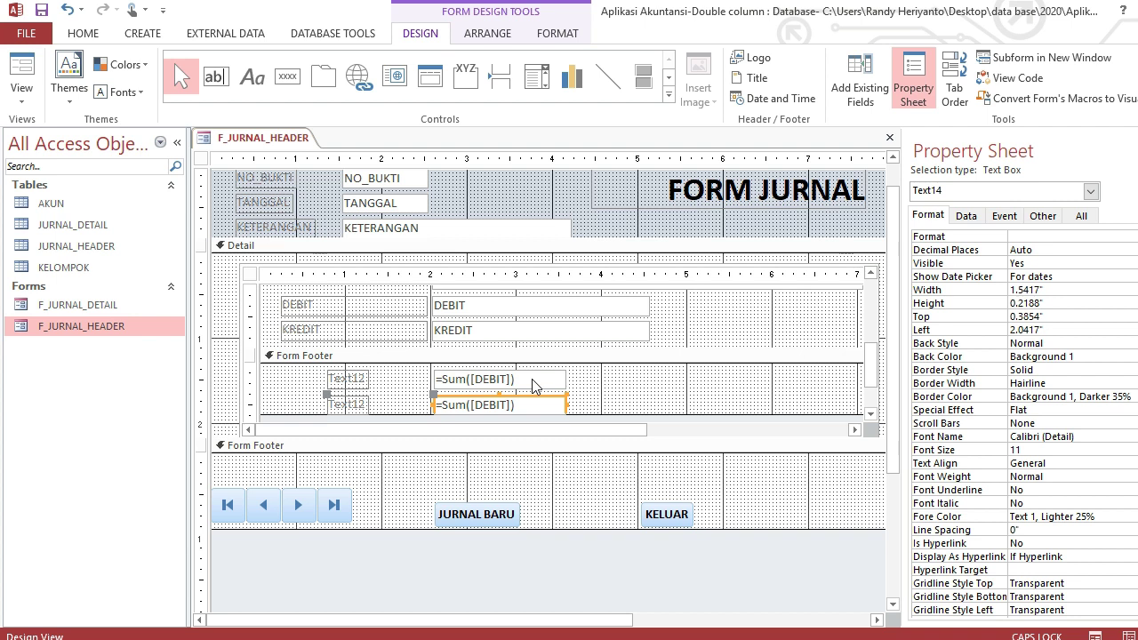
- Nudge the duplicated text box slightly within the subform footer and change its expression to =Sum([KREDIT])
key(Right)
key(Right)
key(Right)
key(Right)
key(Up)
key(F2)
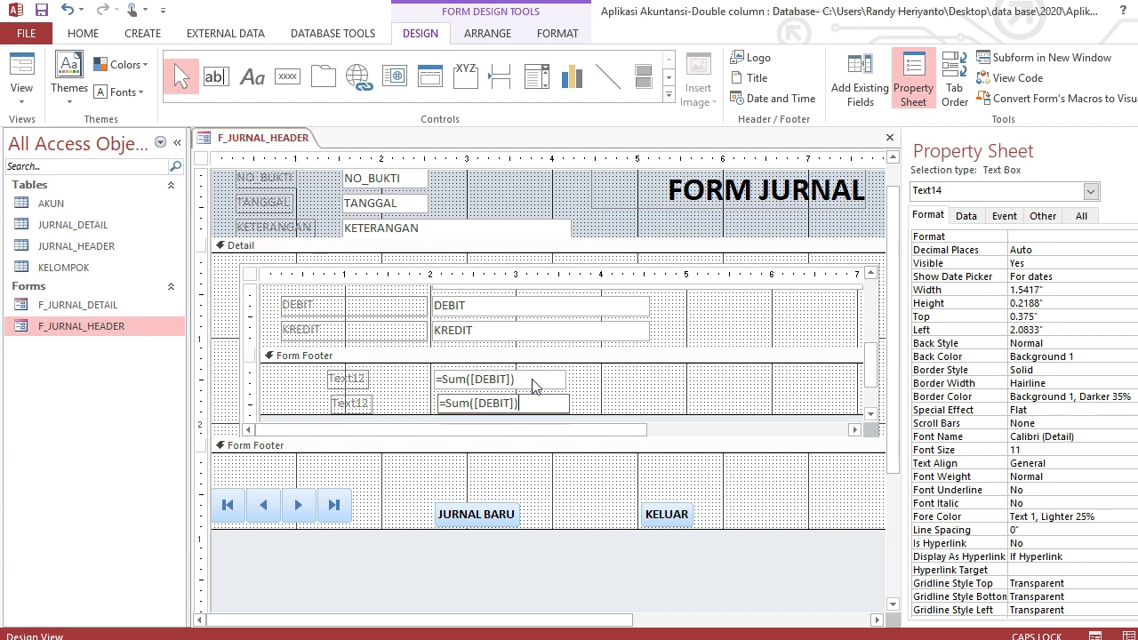
key(BackSpace)
key(BackSpace)
key(BackSpace)
key(BackSpace)
key(BackSpace)
key(BackSpace)
key(BackSpace)
text(KREDIT)
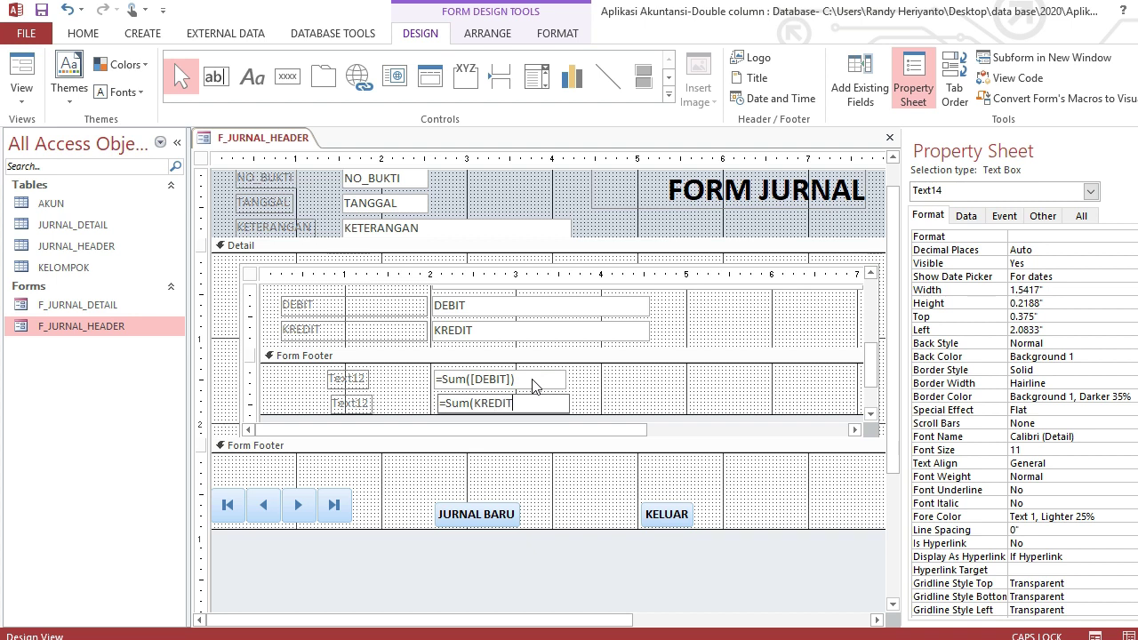
key(Return)
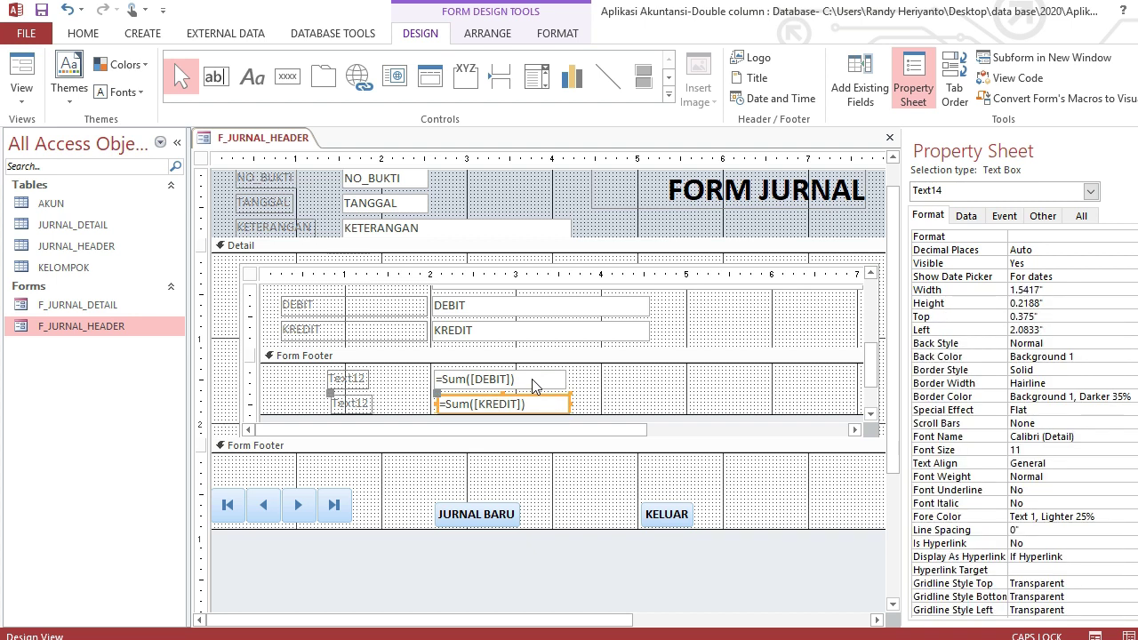
- Add a text box about 1.42 in wide to the main form's footer, above the KELUAR button
click(891, 359)
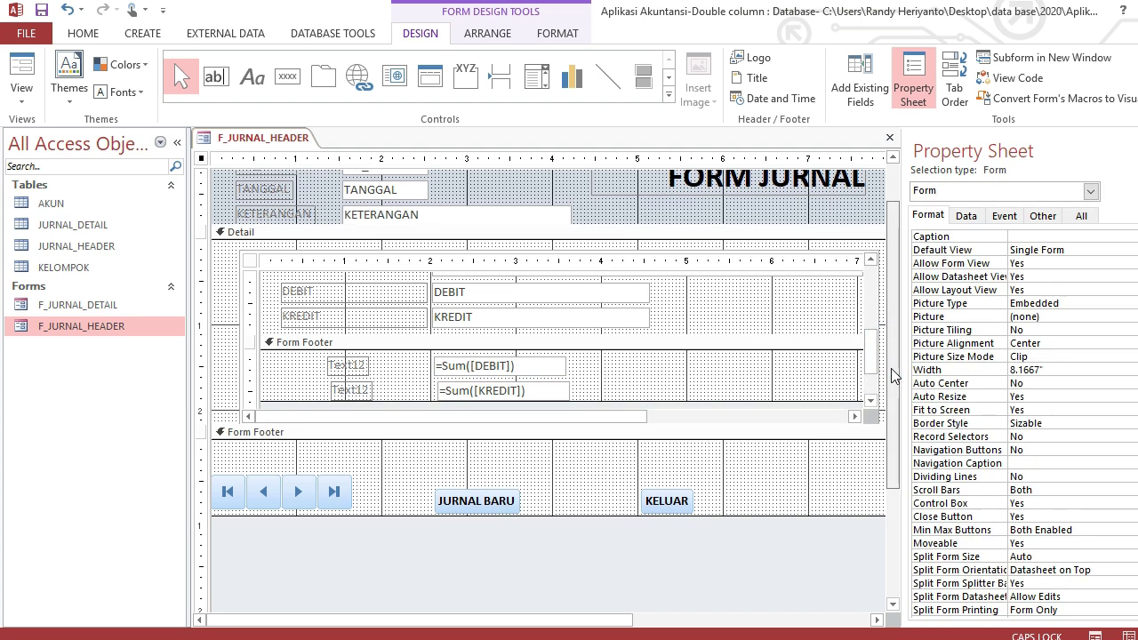
click(762, 456)
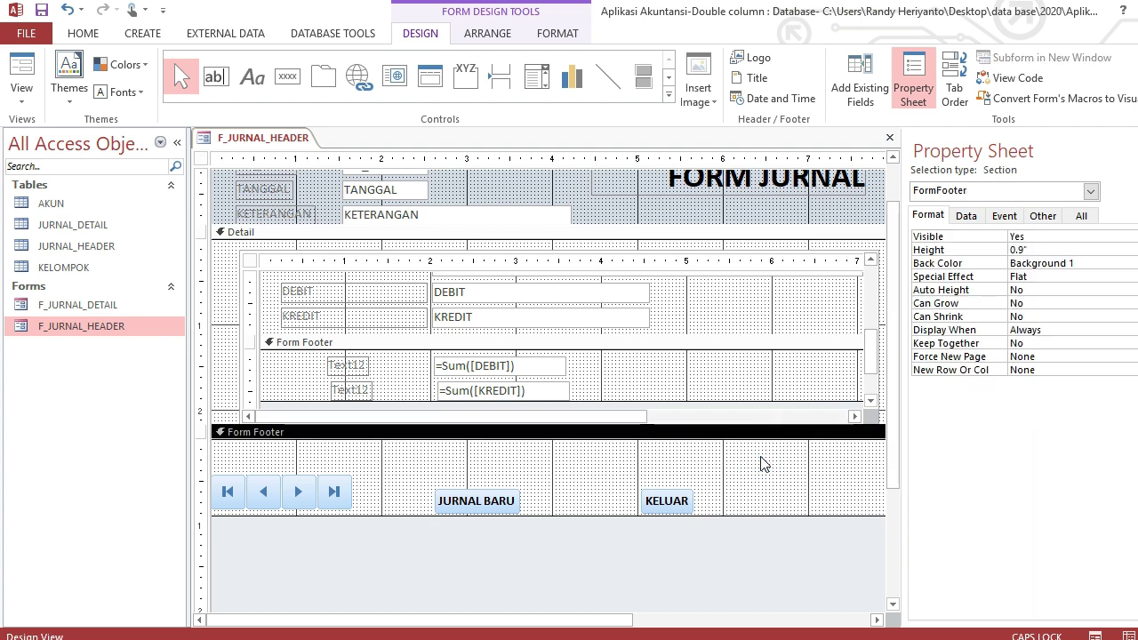
click(216, 78)
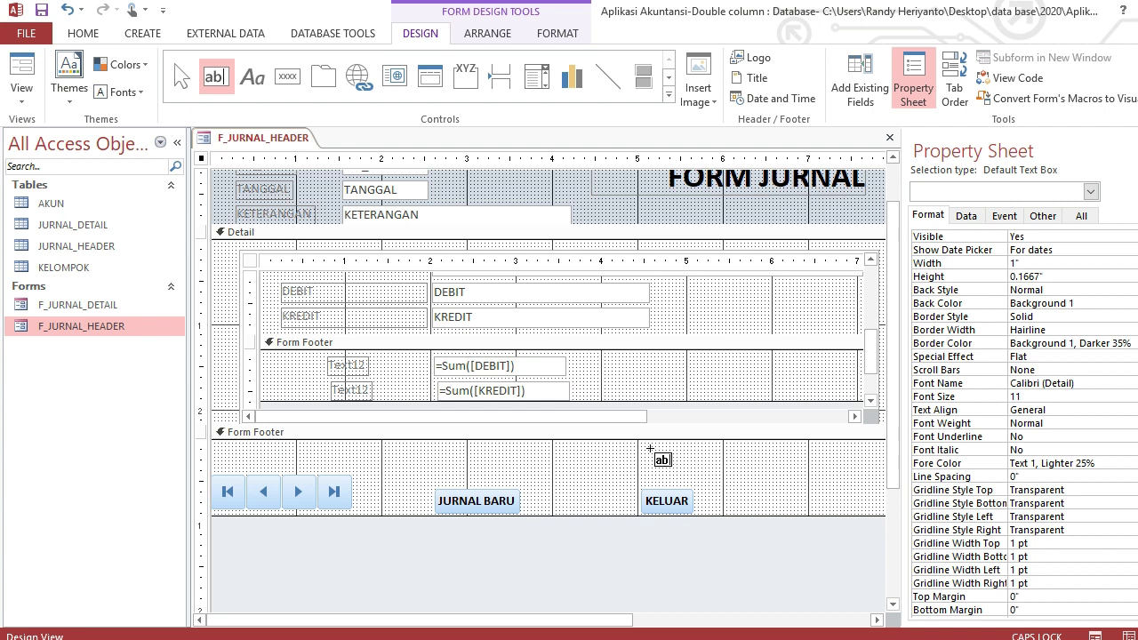
drag(653, 452, 773, 470)
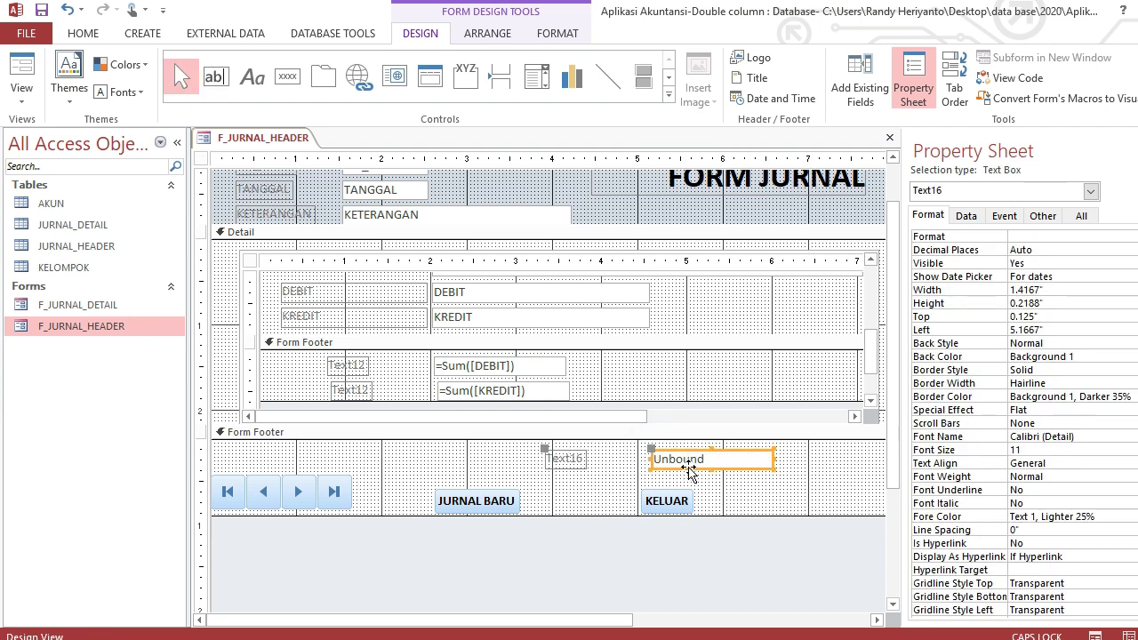
- Check the subform total boxes' control names and set the main footer text box's expression to =F_JURNAL_DETAIL!TEXT12
click(522, 373)
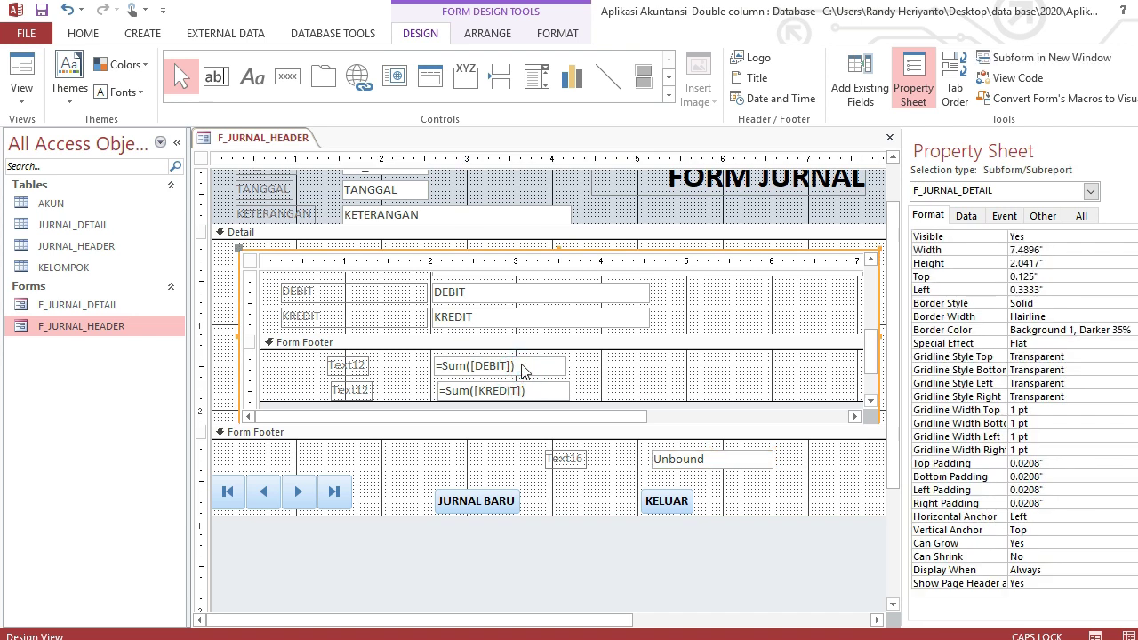
click(523, 364)
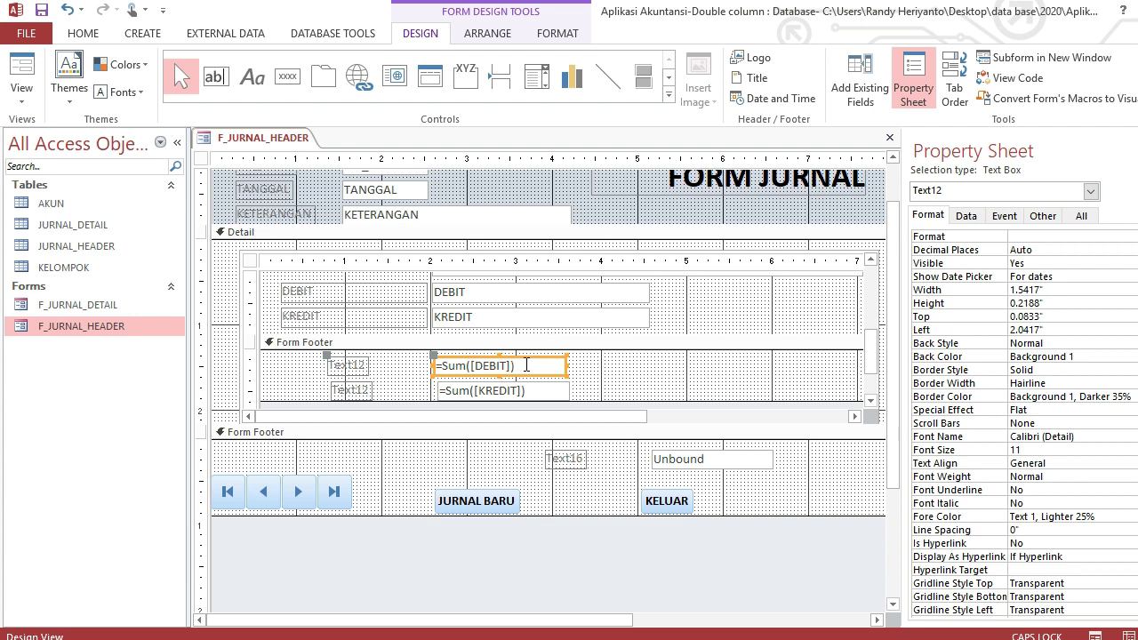
click(680, 457)
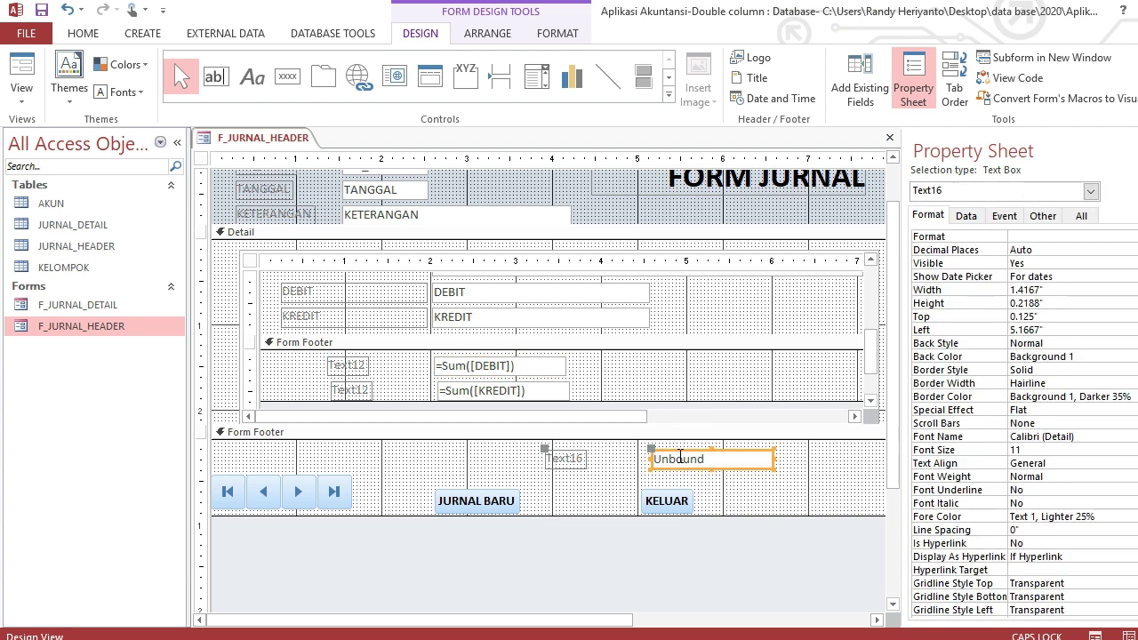
click(553, 366)
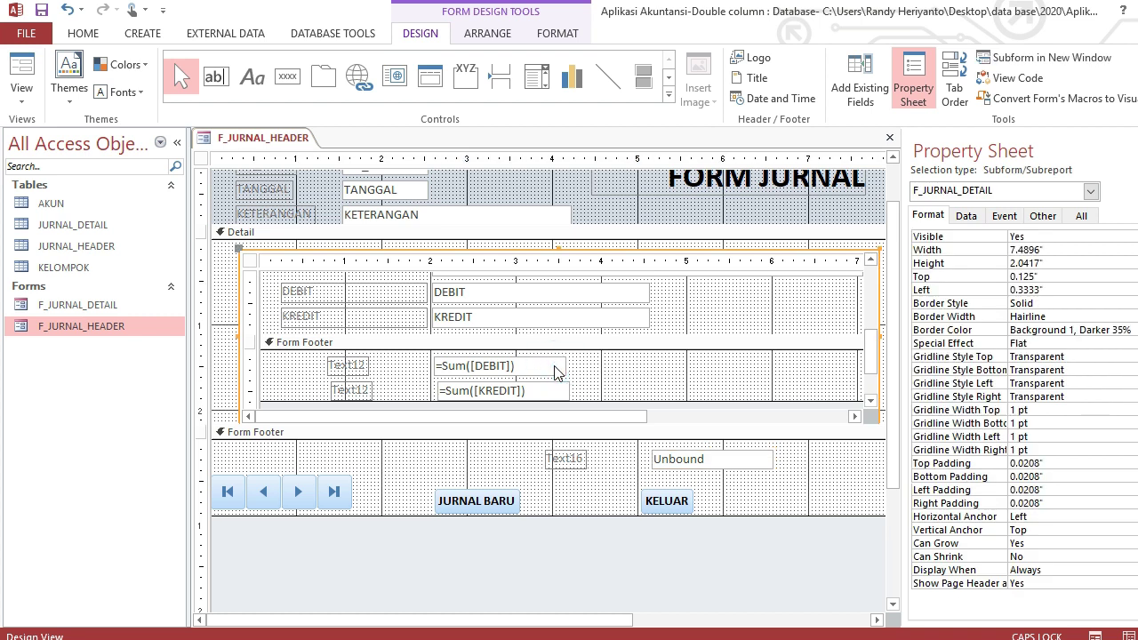
click(553, 365)
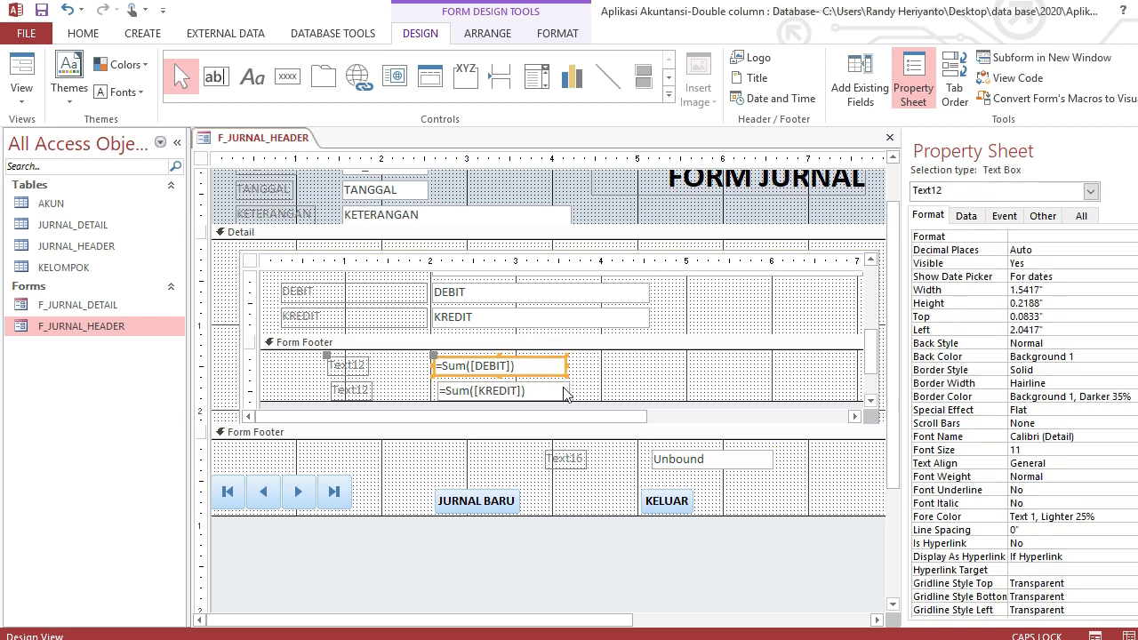
click(564, 391)
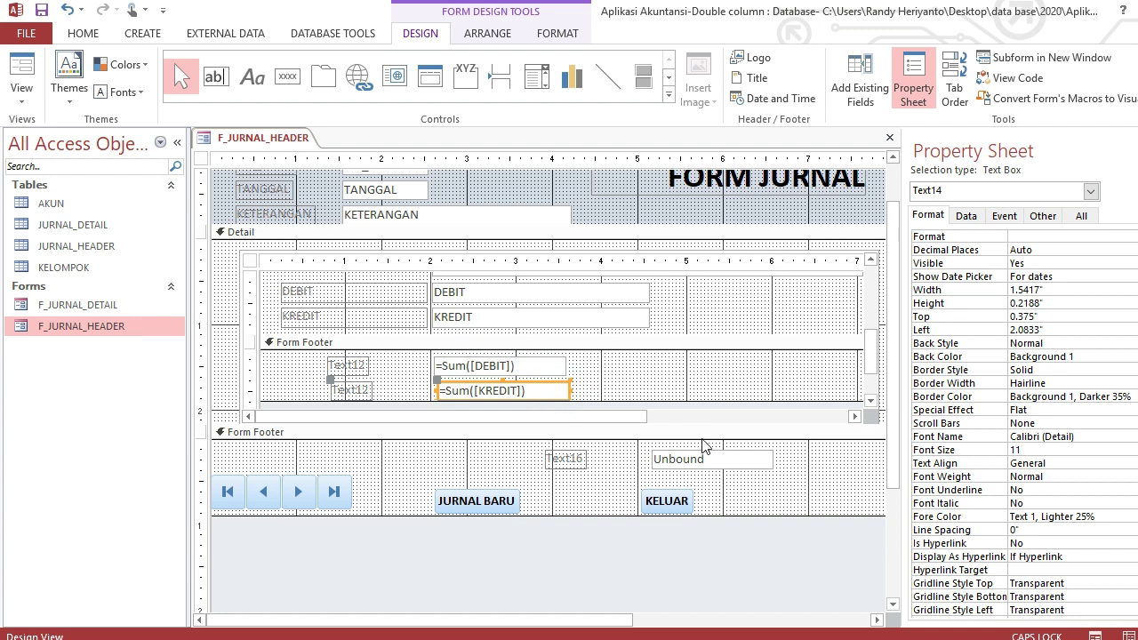
click(721, 459)
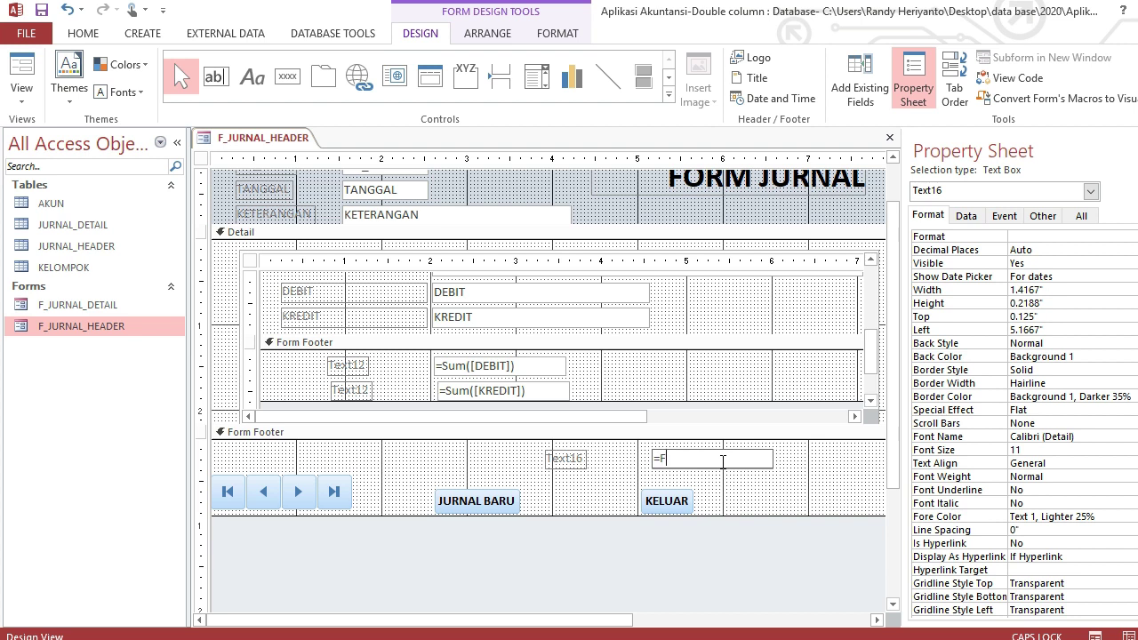
text(=F_JURNA)
text(L_DETA)
text(IL!TEXT)
text(12)
key(Return)
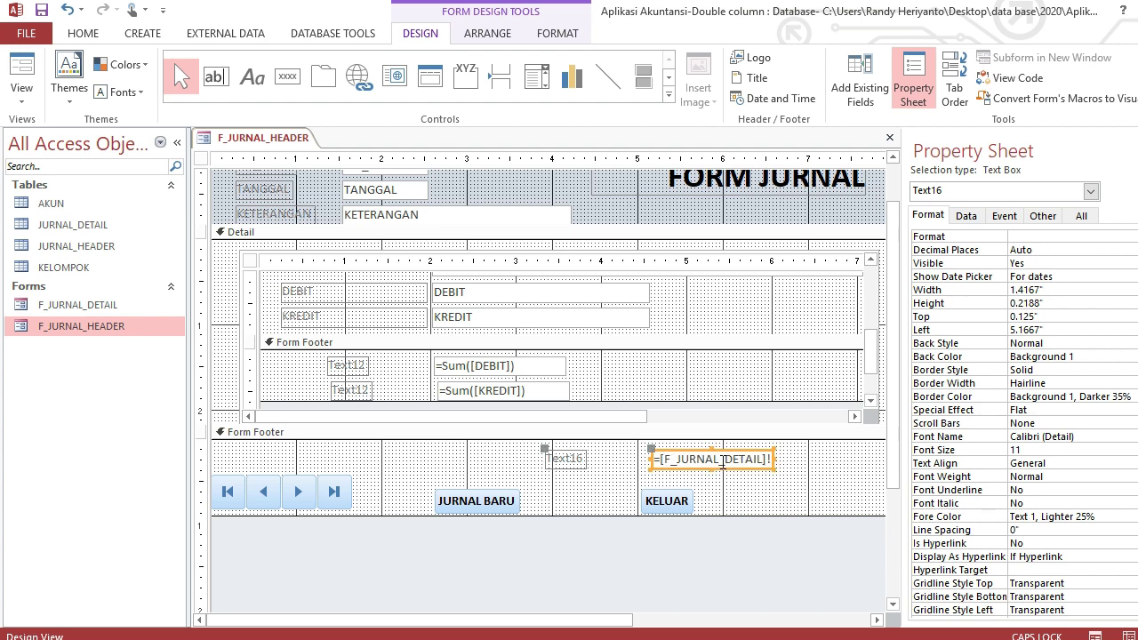
- Duplicate the main footer text box and point the copy's expression to [F_JURNAL_DETAIL]![TEXT14]
key(ctrl+v)
key(F2)
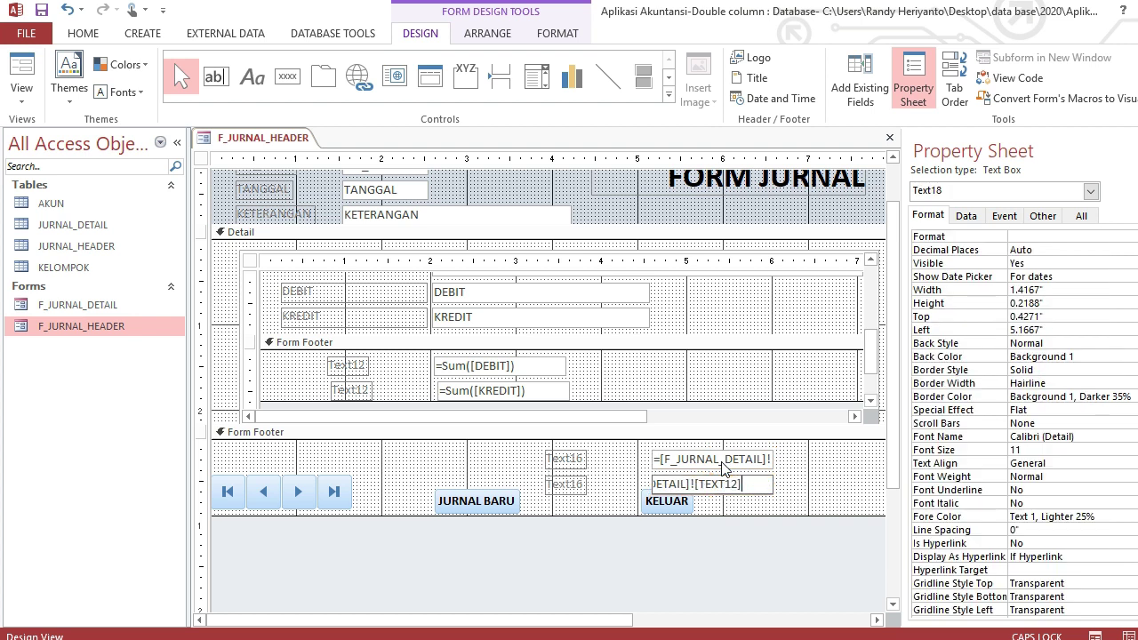
key(BackSpace)
key(BackSpace)
key(BackSpace)
text(14)
text(])
key(Return)
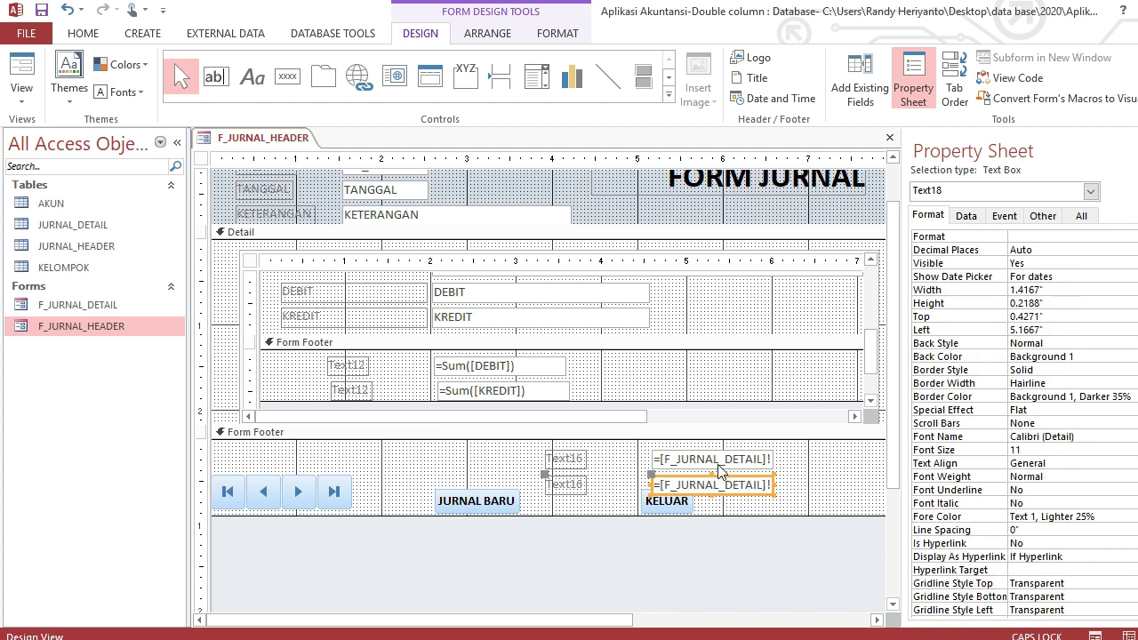
- Delete the copied text box's label and place the two main footer text boxes side by side in one row
click(569, 482)
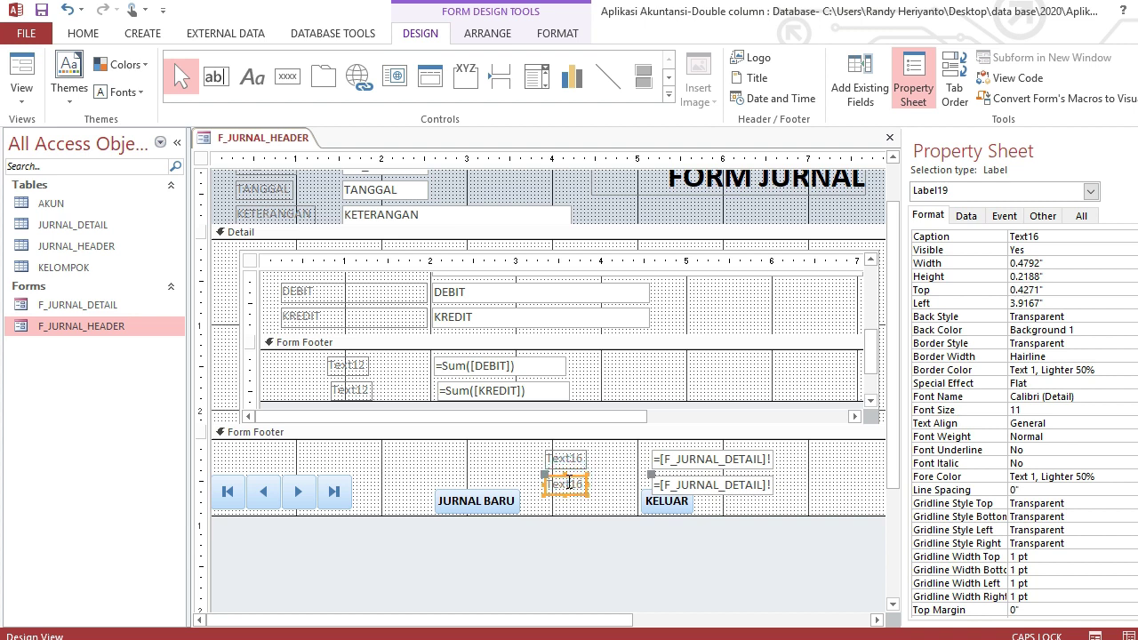
key(Delete)
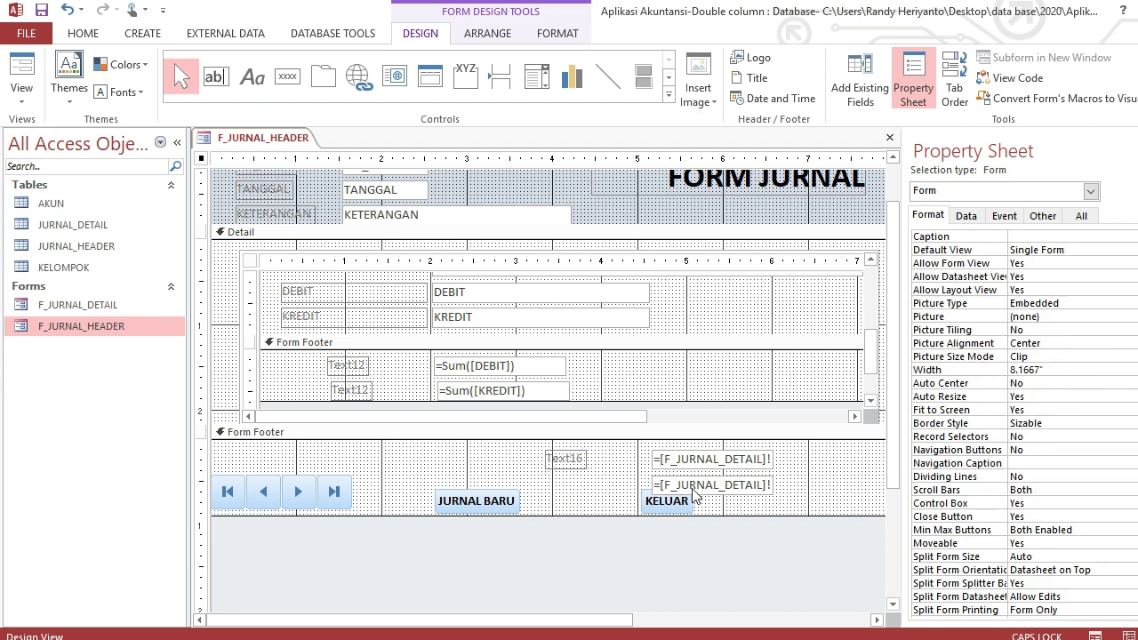
click(691, 485)
click(576, 462)
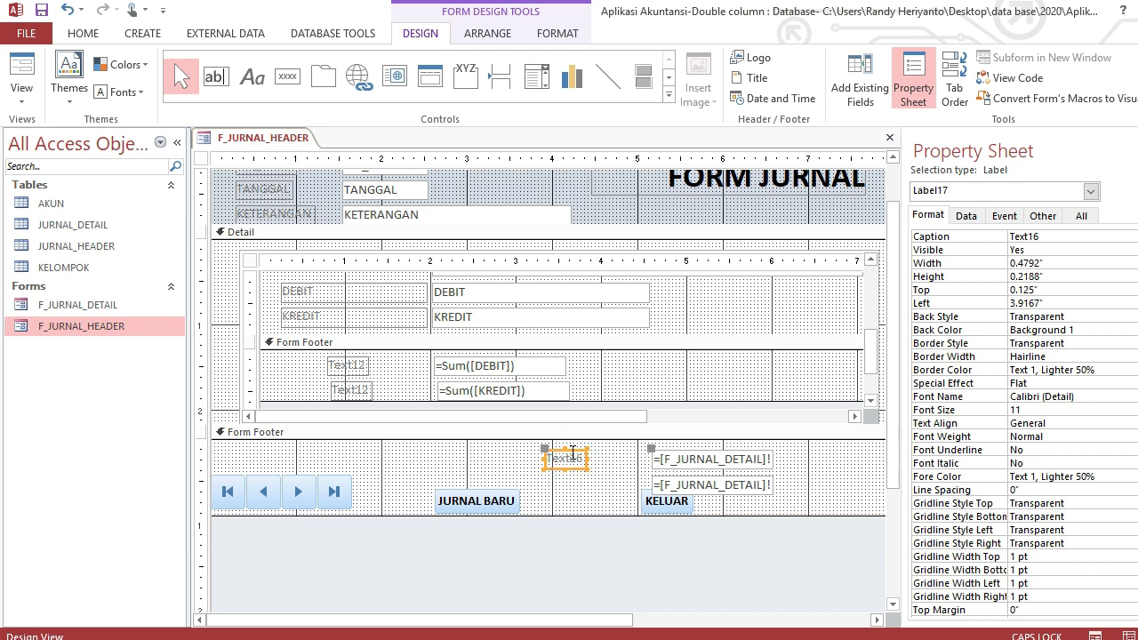
click(683, 491)
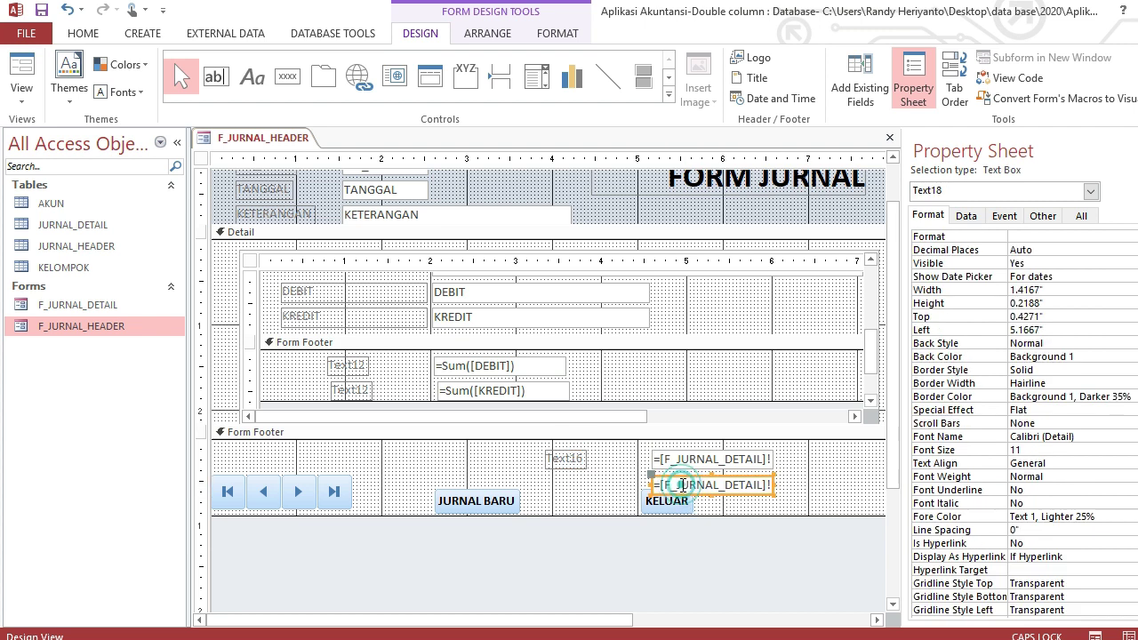
drag(658, 455, 592, 451)
click(686, 488)
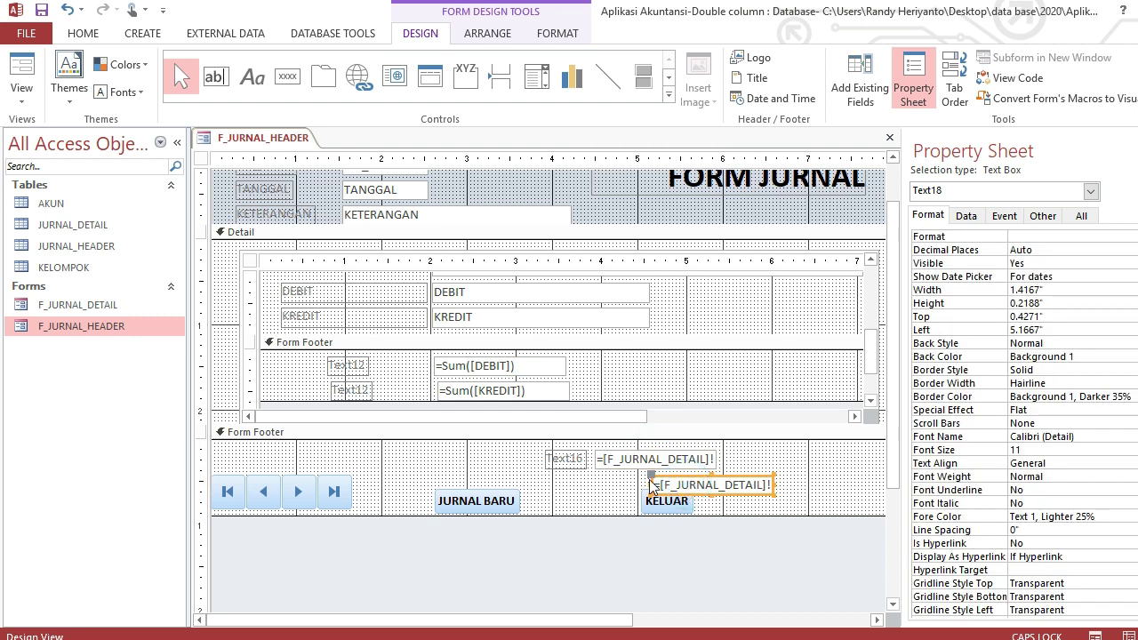
drag(650, 480, 722, 453)
click(817, 482)
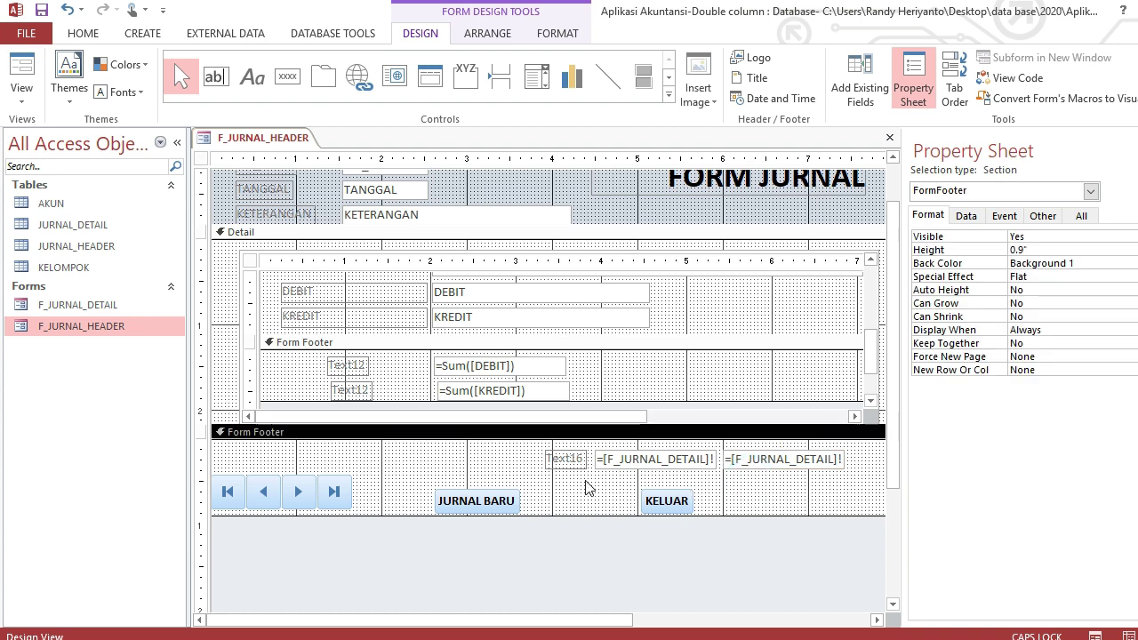
- Duplicate the footer row of label and two text boxes directly beneath itself, and nudge both rows slightly upward
drag(564, 484, 800, 452)
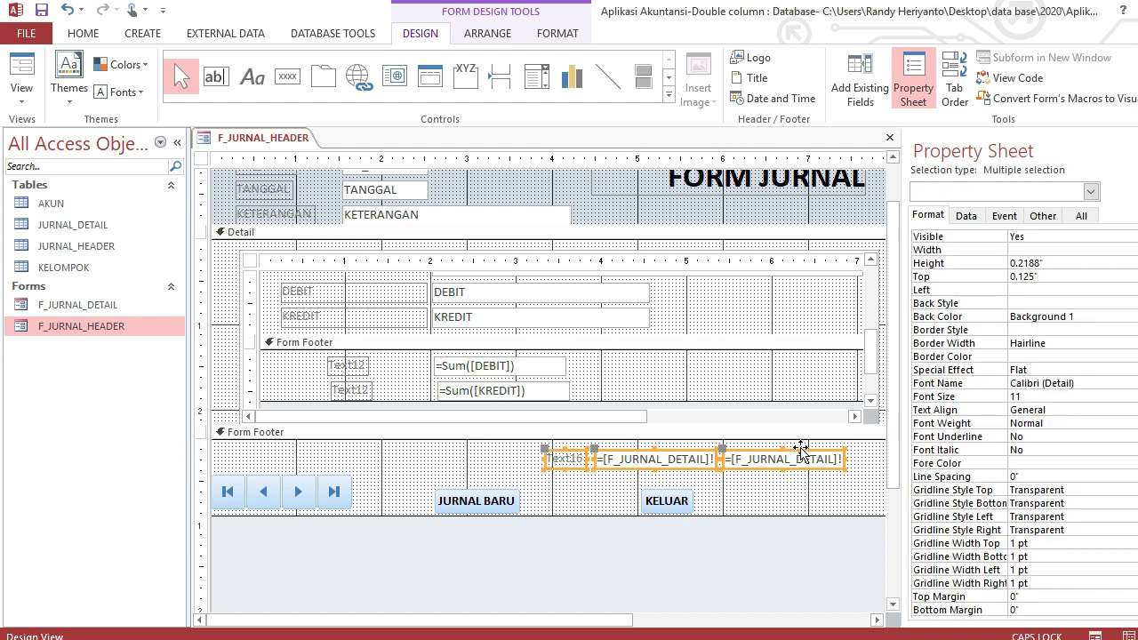
key(ctrl+c)
key(ctrl+v)
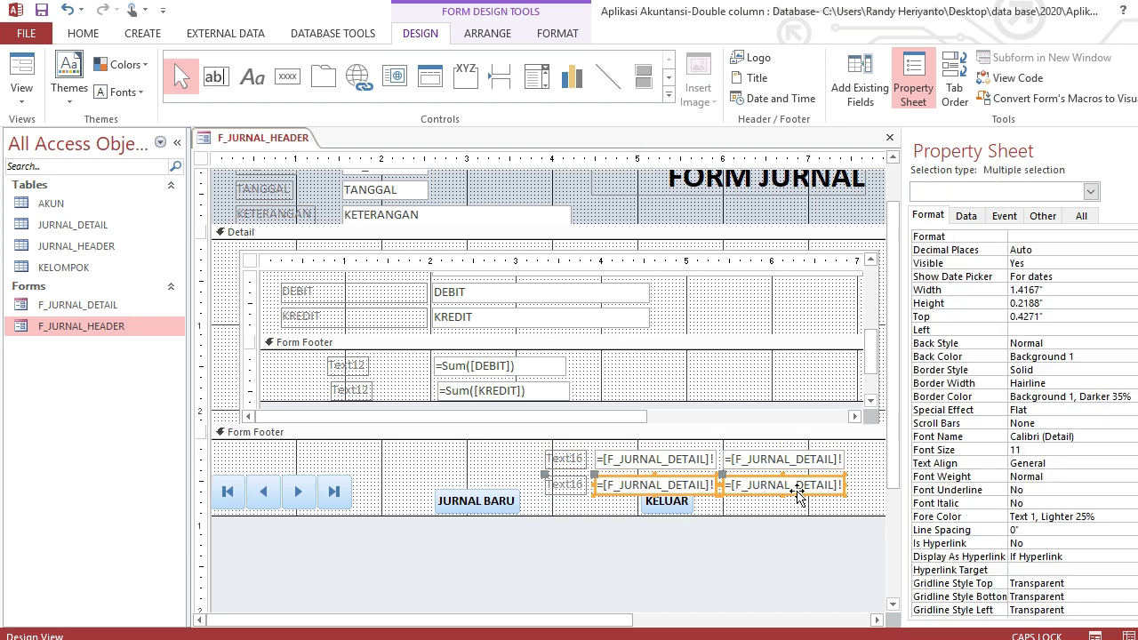
click(855, 473)
drag(859, 460, 562, 481)
key(Down)
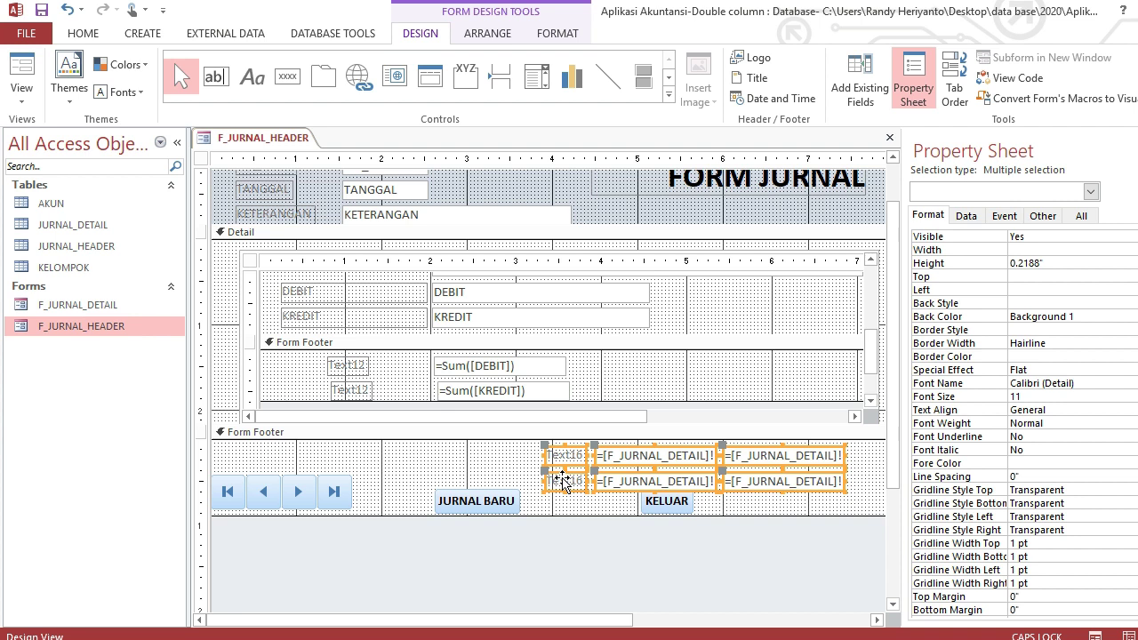
- Widen both footer row labels to about 0.94 in by extending them away from the text boxes
click(511, 471)
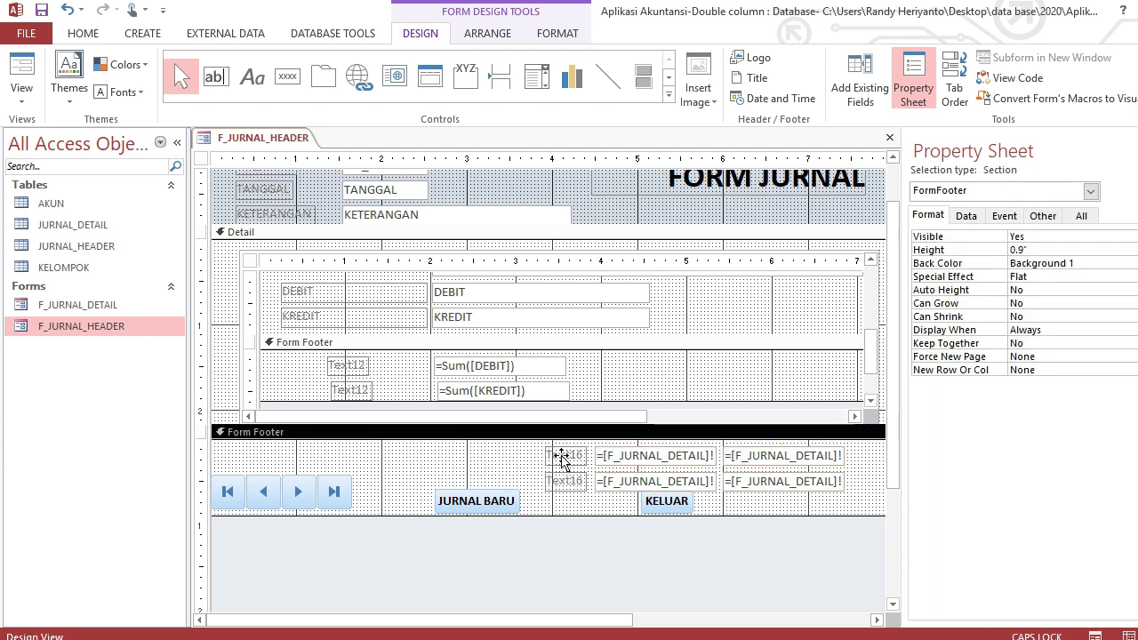
click(561, 458)
drag(533, 452, 504, 456)
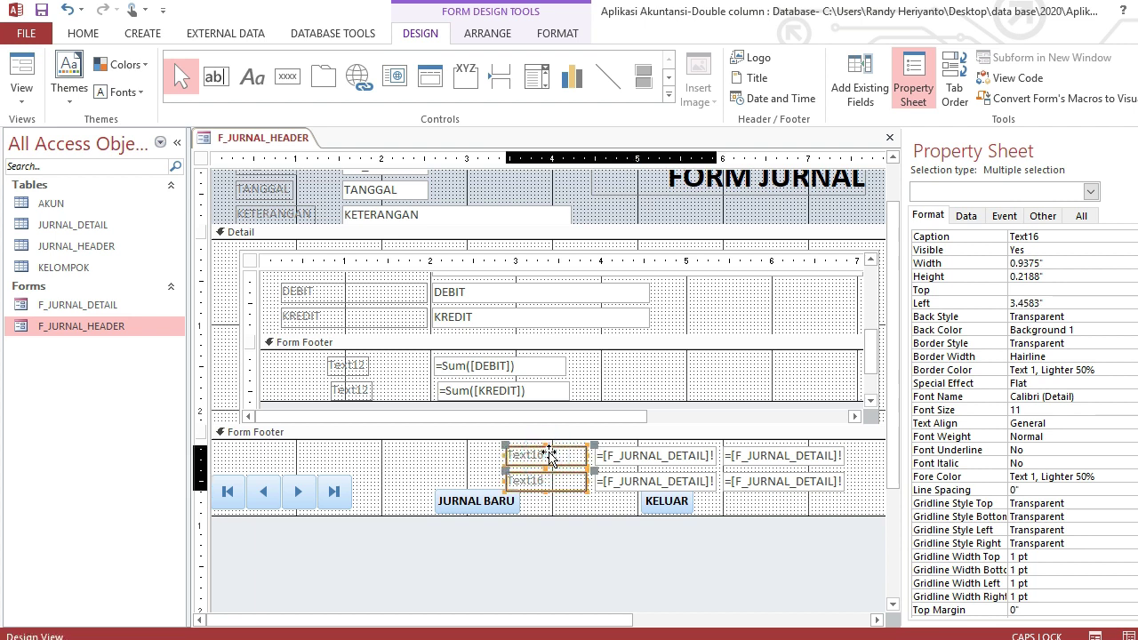
click(605, 539)
- Caption the upper footer row's label TOTAL and the lower row's label SELISIH
click(561, 456)
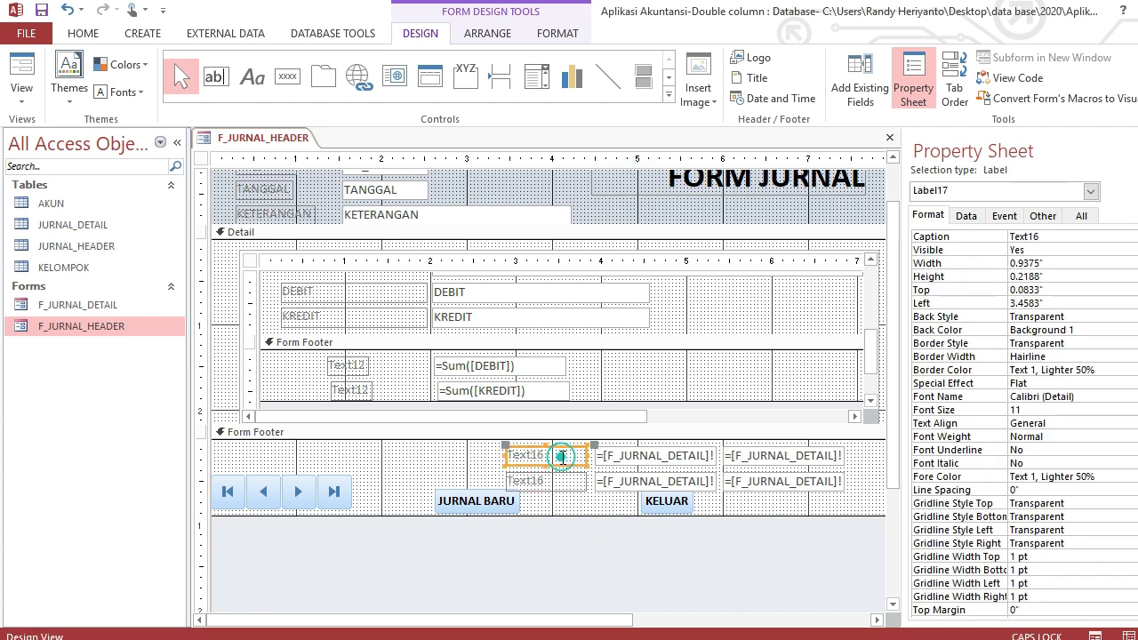
click(561, 456)
key(BackSpace)
key(BackSpace)
key(BackSpace)
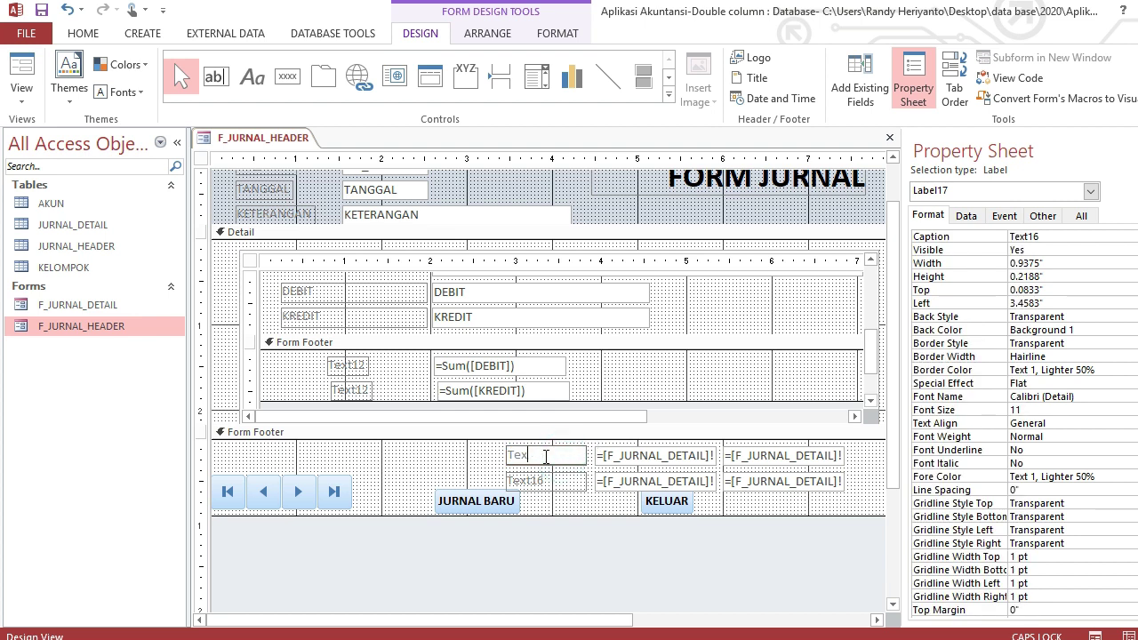
text(TOTAL)
click(559, 480)
click(560, 480)
key(BackSpace)
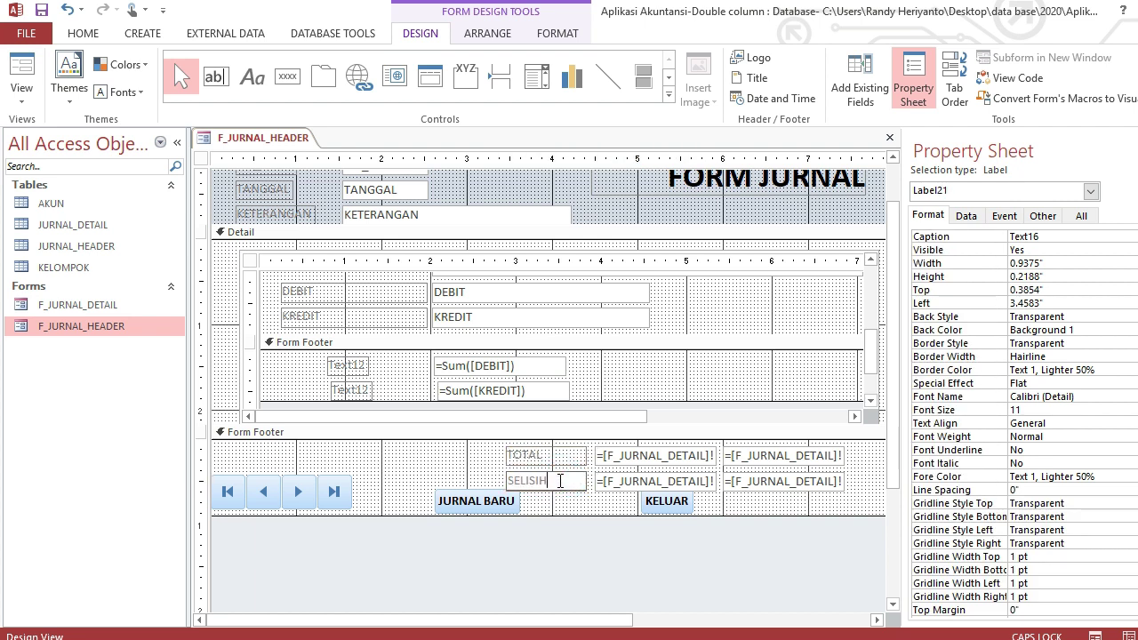
- Replace the first SELISIH text box's expression with =IIF(TEXT18>TEXT16,TEXT18-TEXT16,0), widening the box for editing and narrowing it back to match the TOTAL box above
click(702, 481)
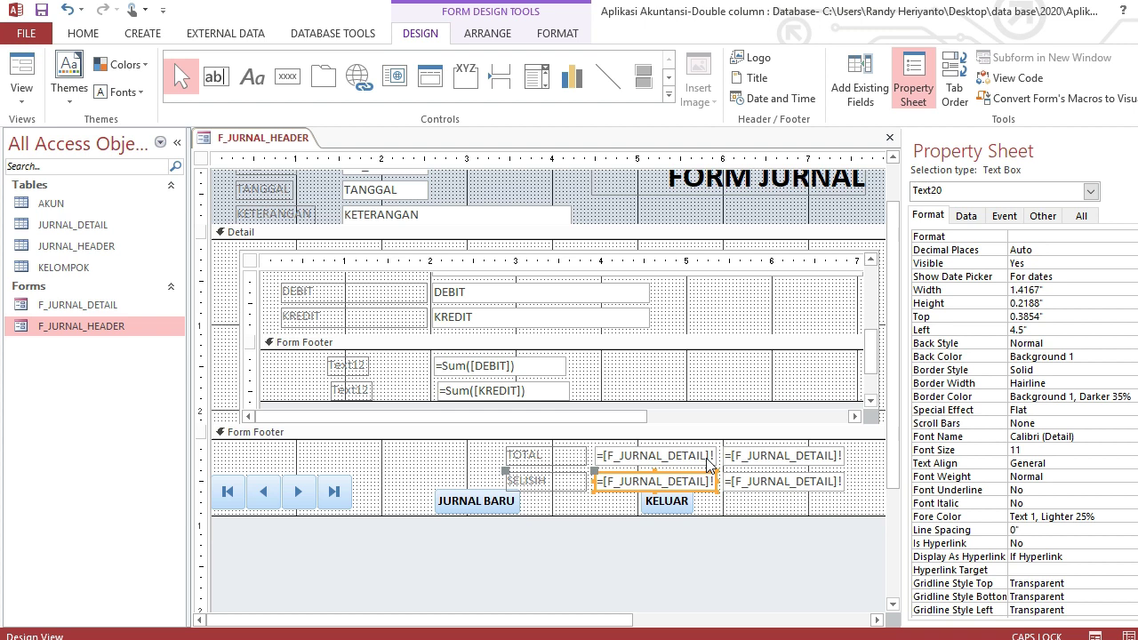
click(736, 459)
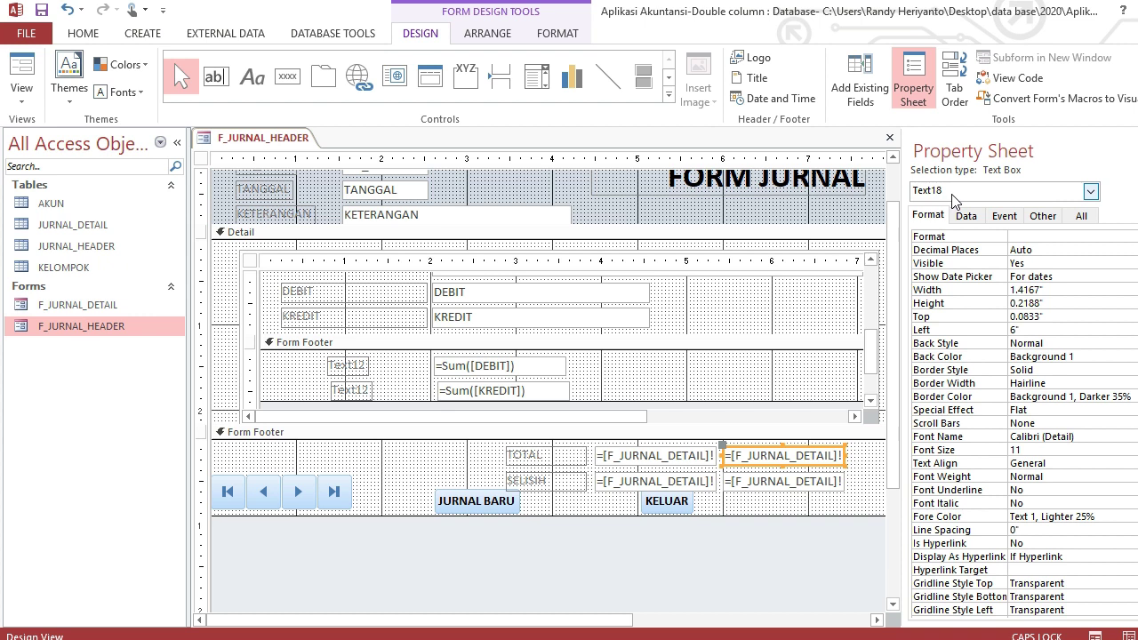
click(695, 459)
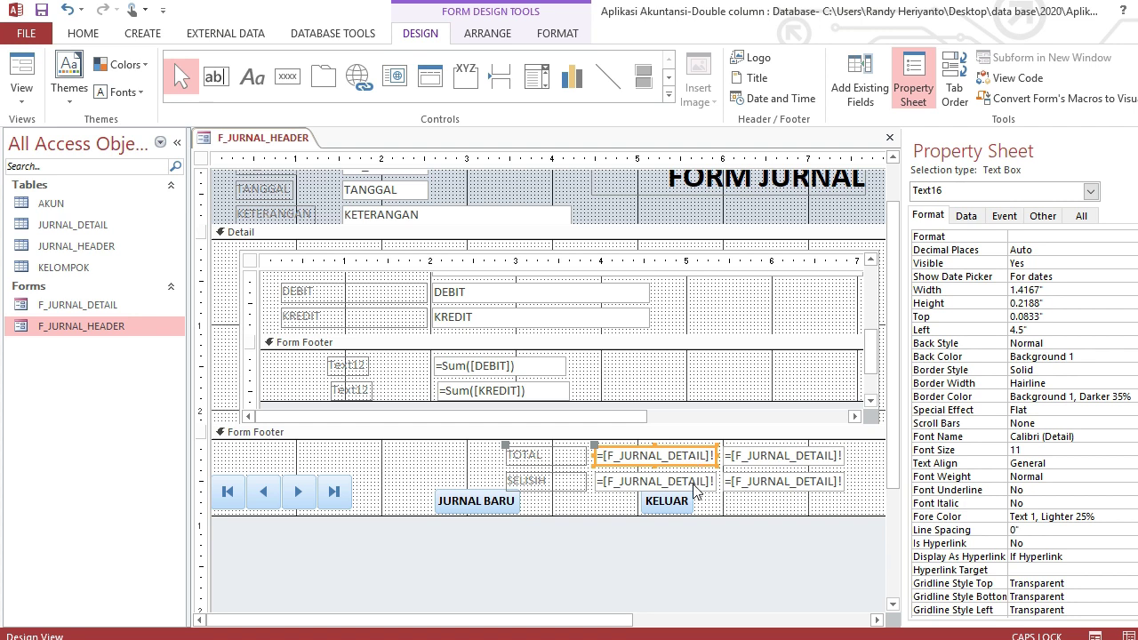
click(695, 484)
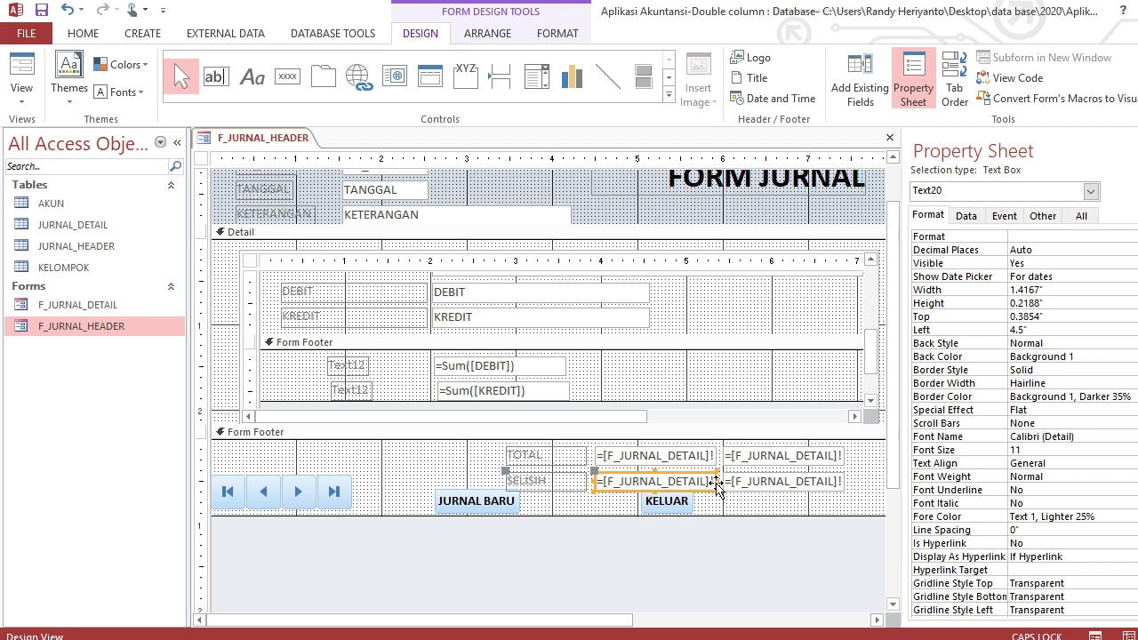
drag(714, 480, 860, 481)
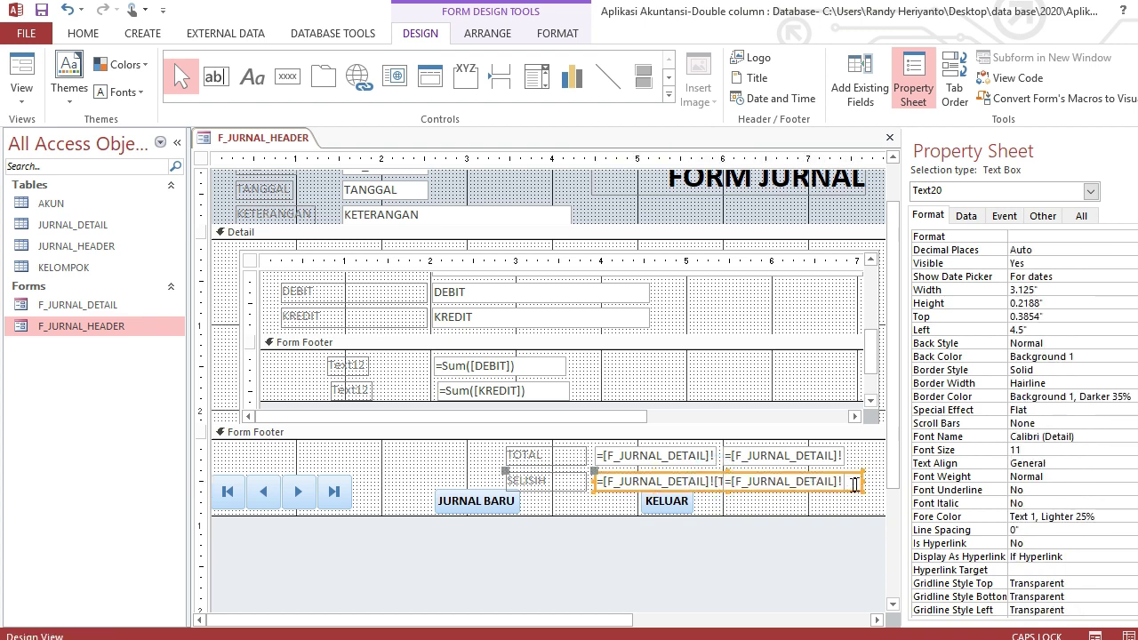
click(695, 484)
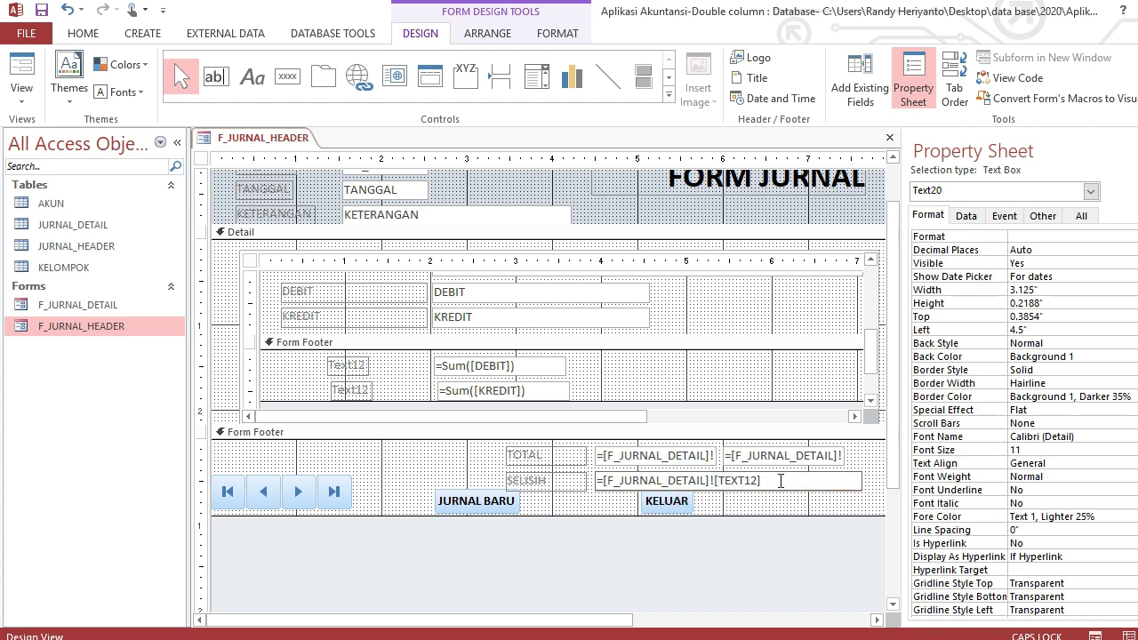
drag(779, 480, 602, 480)
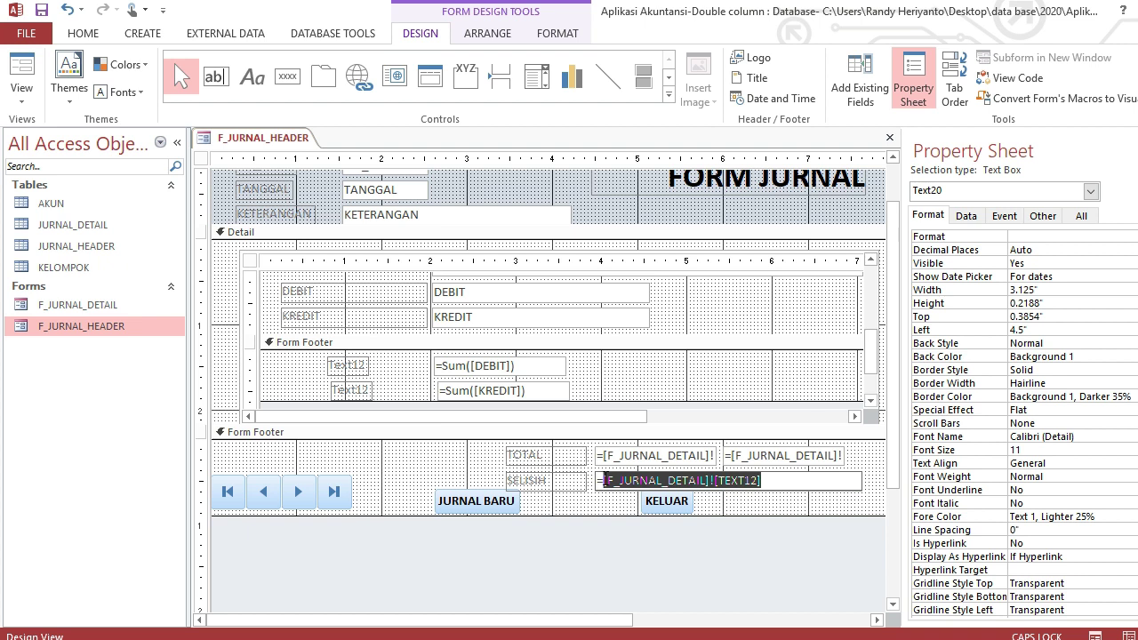
text([F)
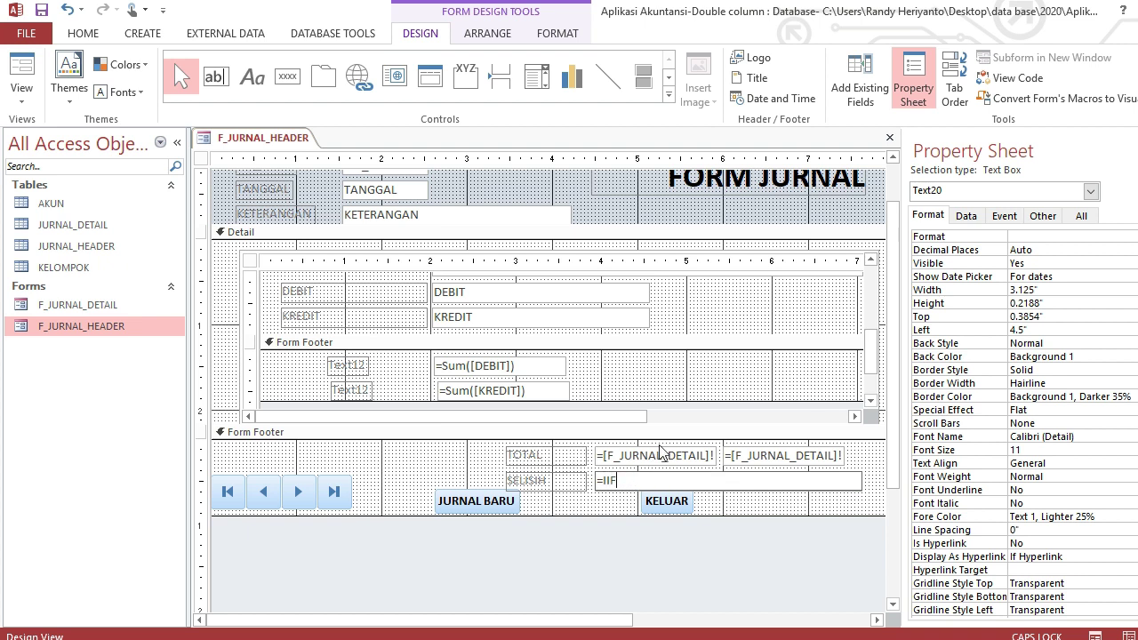
text((TEXT18>TEXT16,TEXT18)
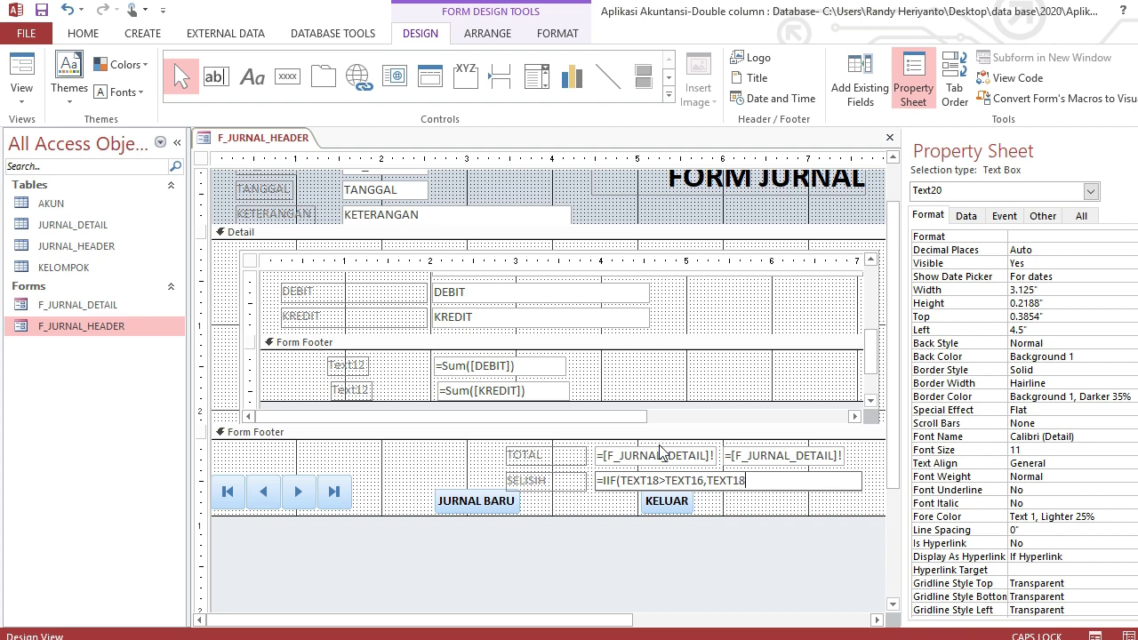
text(-TEXT16,0))
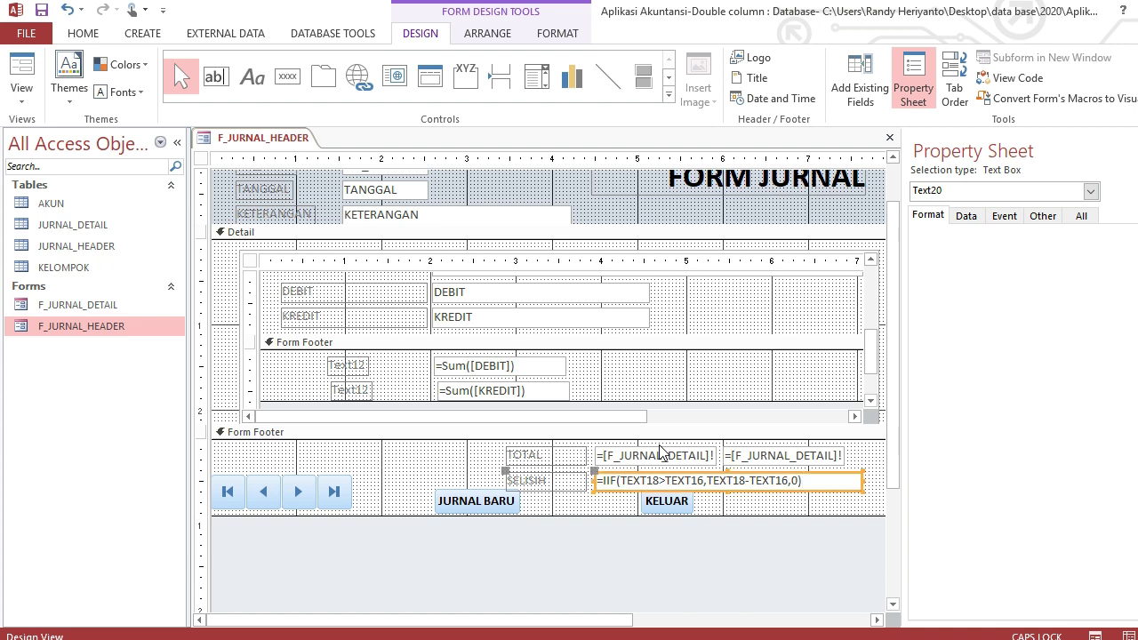
key(Return)
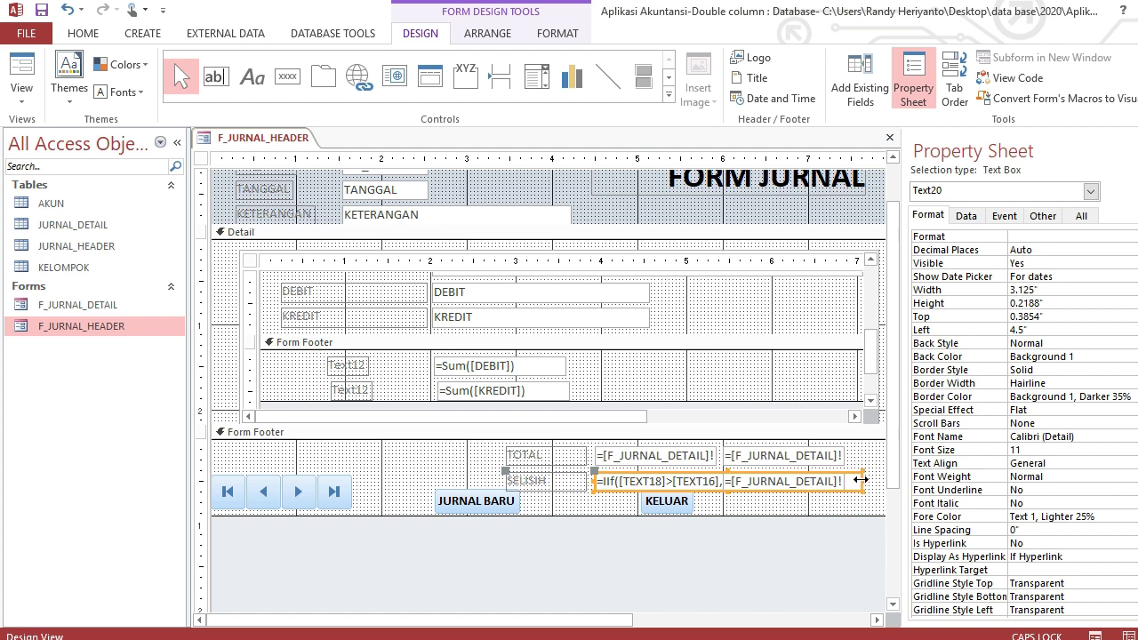
drag(862, 481, 727, 481)
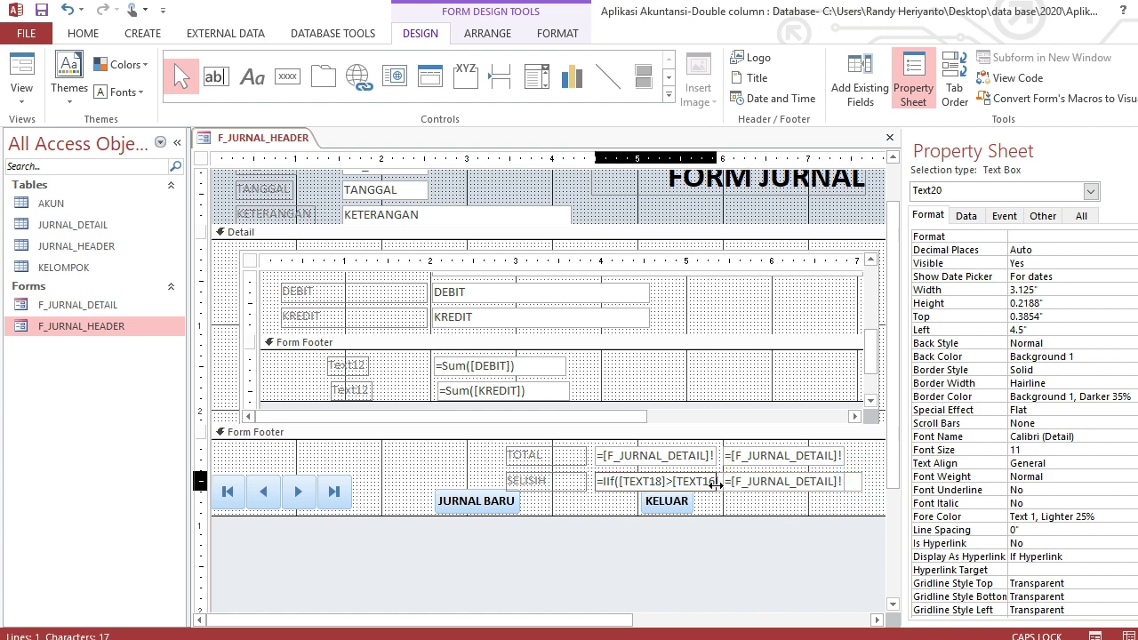
- Replace the second SELISIH text box's expression with =IIF(TEXT16>TEXT18,TEXT16-TEXT18,0)
click(752, 481)
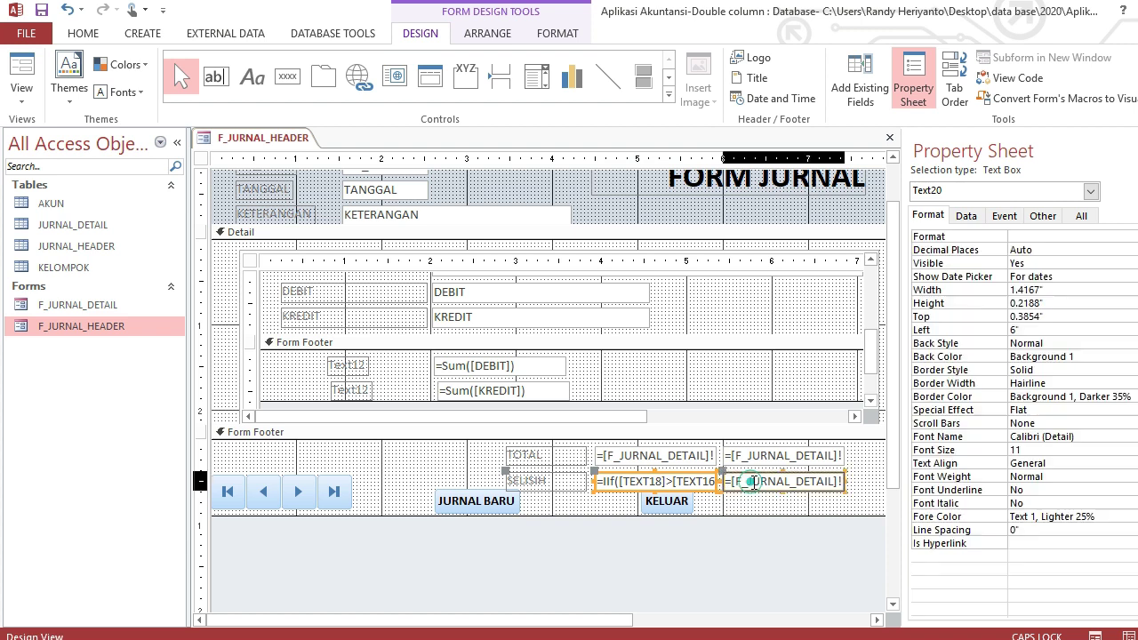
click(839, 480)
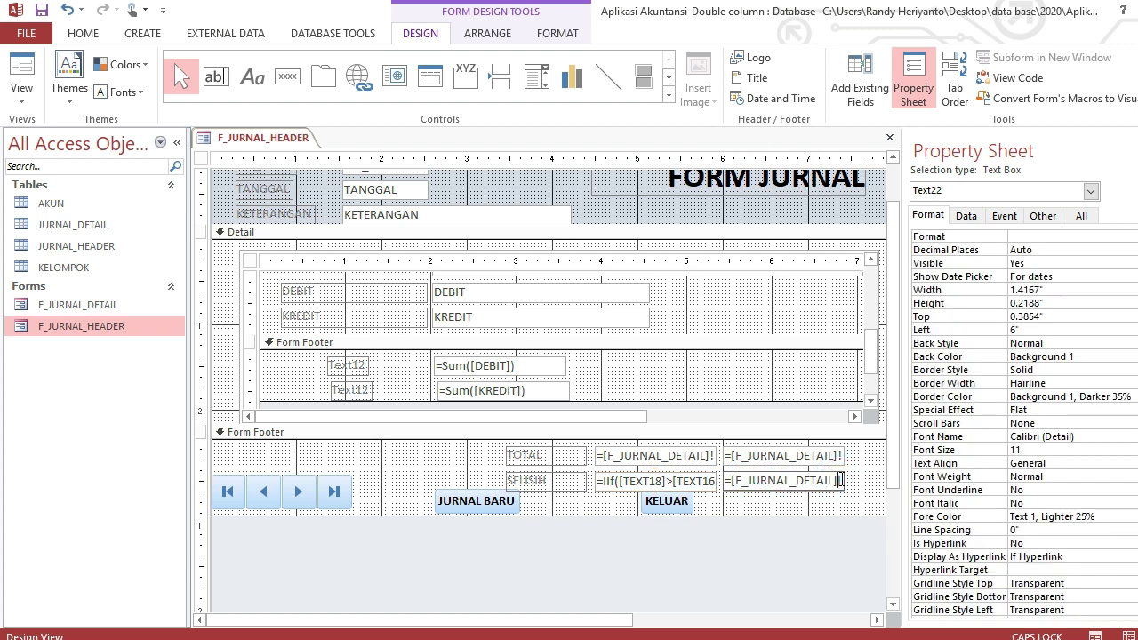
text([TEXT14])
key(Delete)
key(Delete)
key(Delete)
key(Delete)
key(Delete)
key(Delete)
key(Delete)
key(Delete)
text(=IIF)
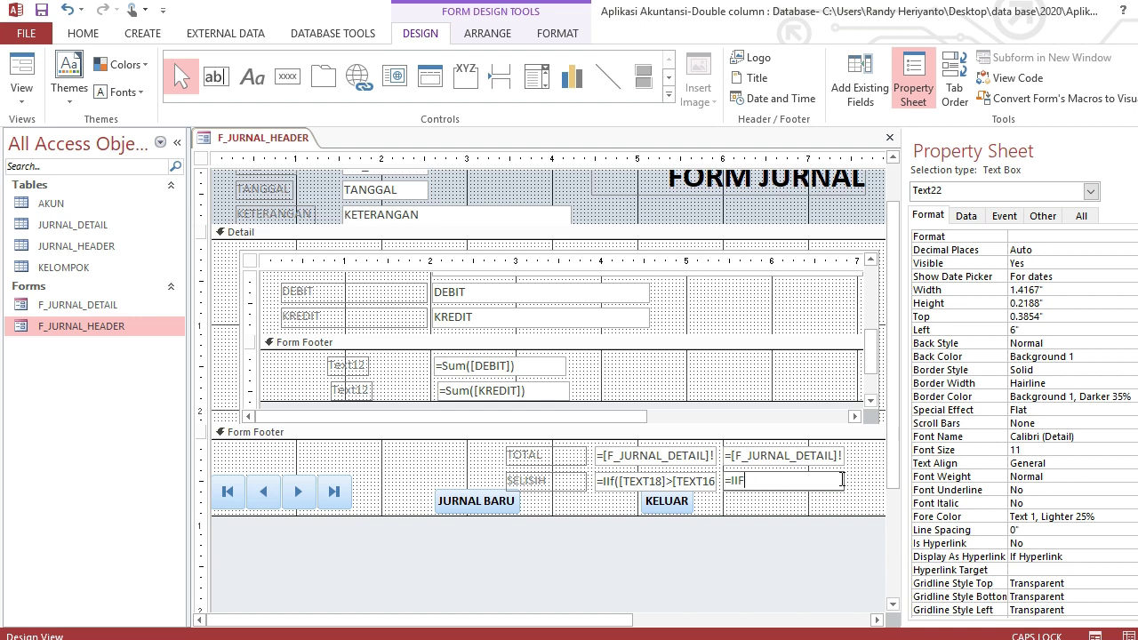
text(()
text(TEXT)
text(16)
text(>)
text(TEXT)
text(18)
text(,)
text(TEXT)
text(16)
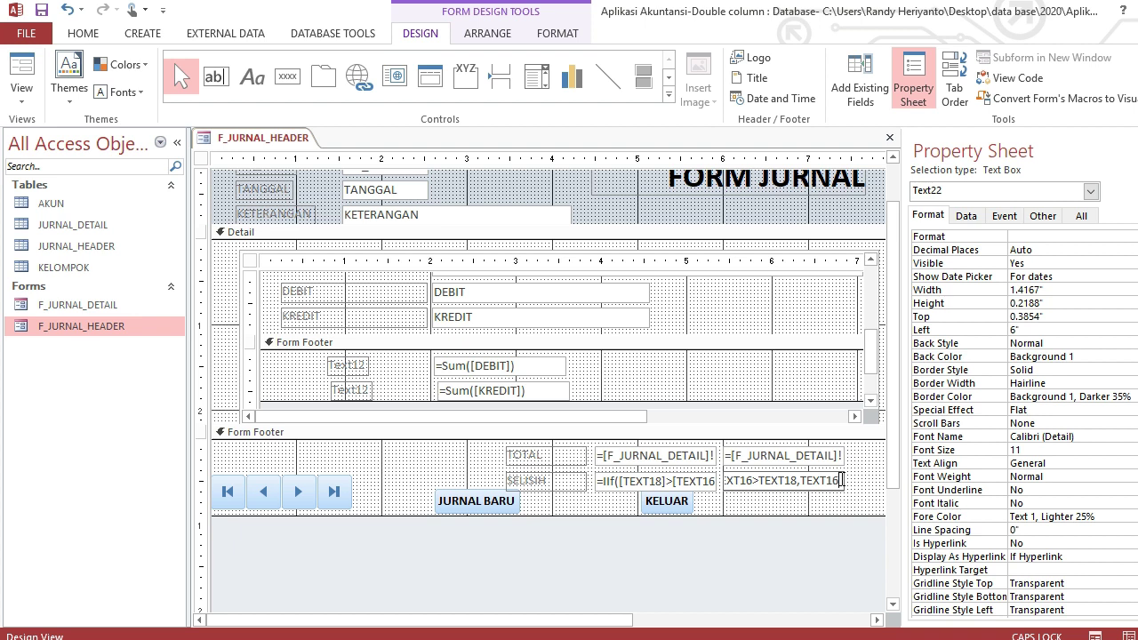
text(-TE)
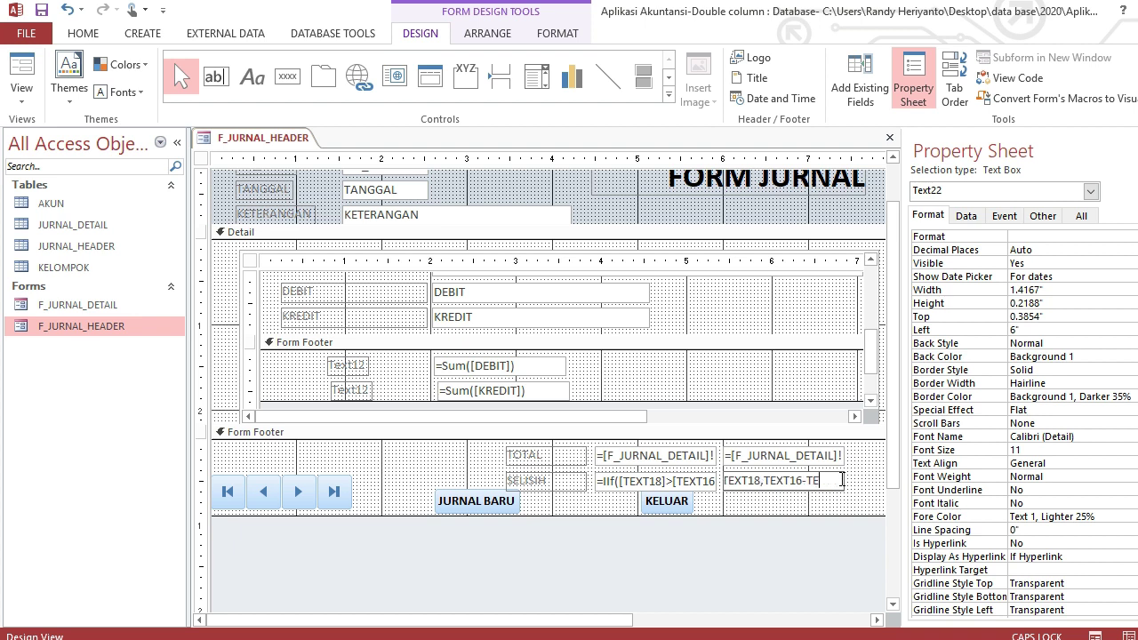
text(XT18)
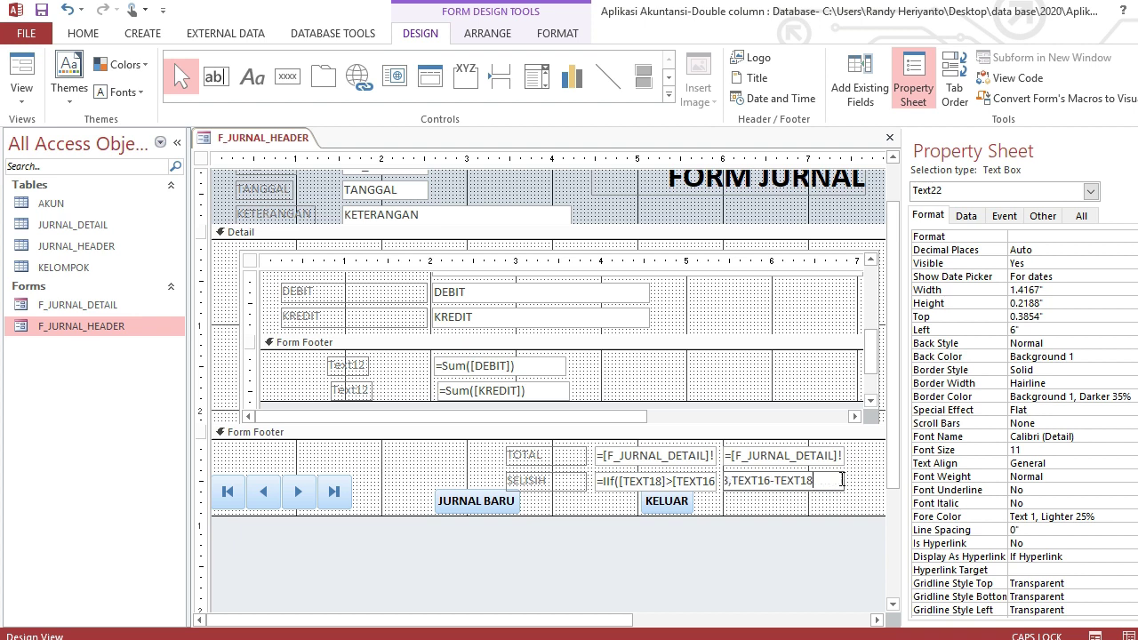
text(,0))
key(Return)
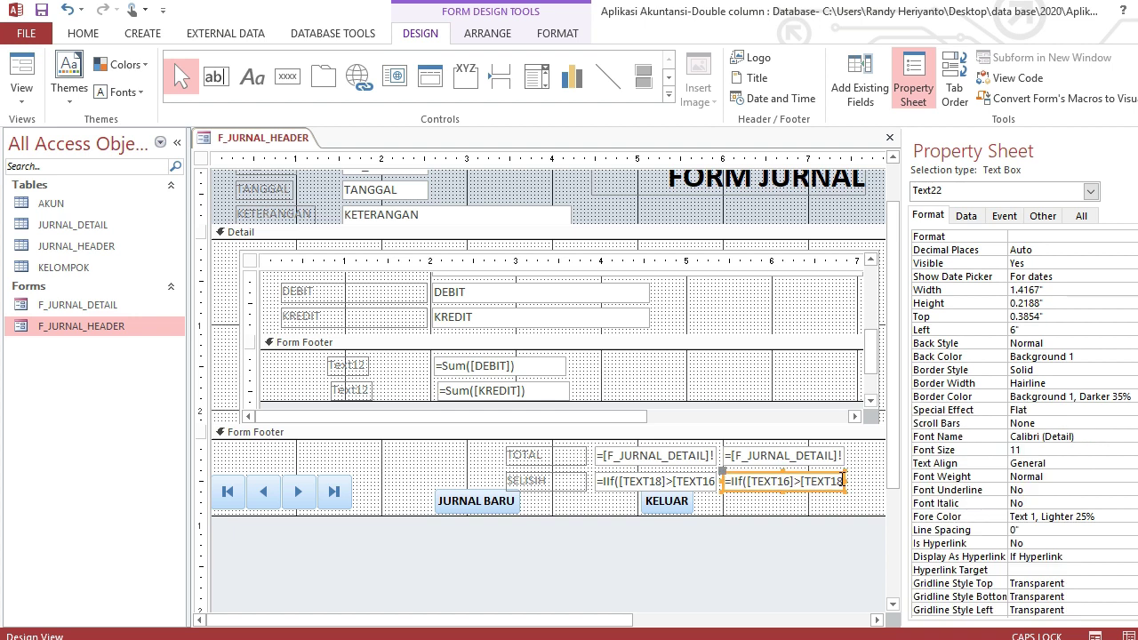
click(867, 488)
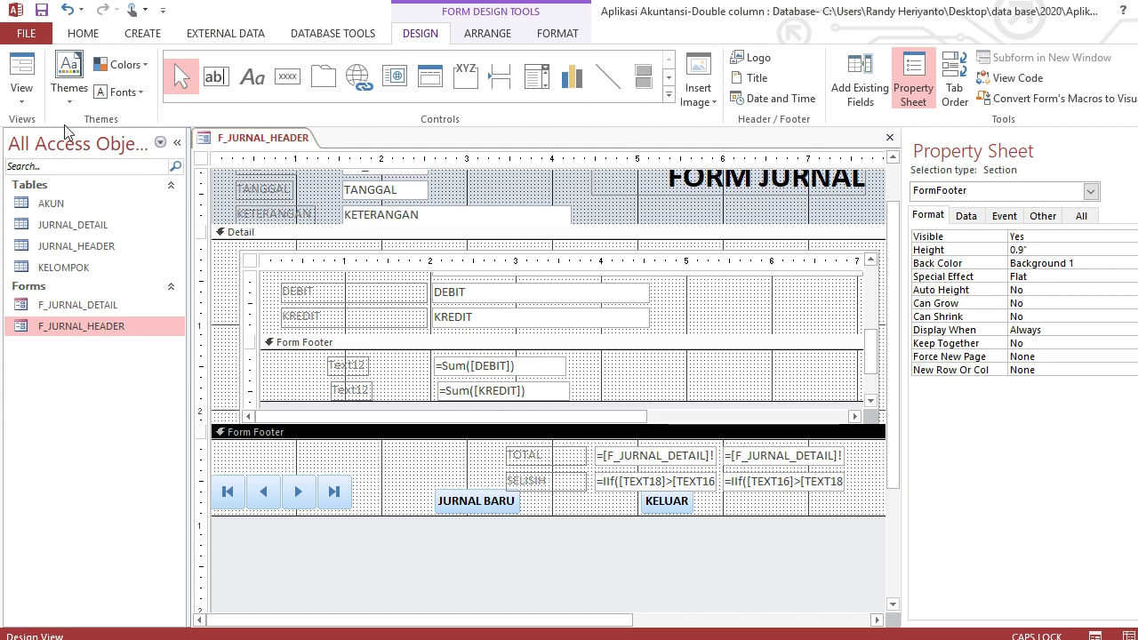
- Show the journal form in Form View and start a test journal with NO_BUKTI 1 and TANGGAL 5/1/2020
click(28, 96)
click(62, 129)
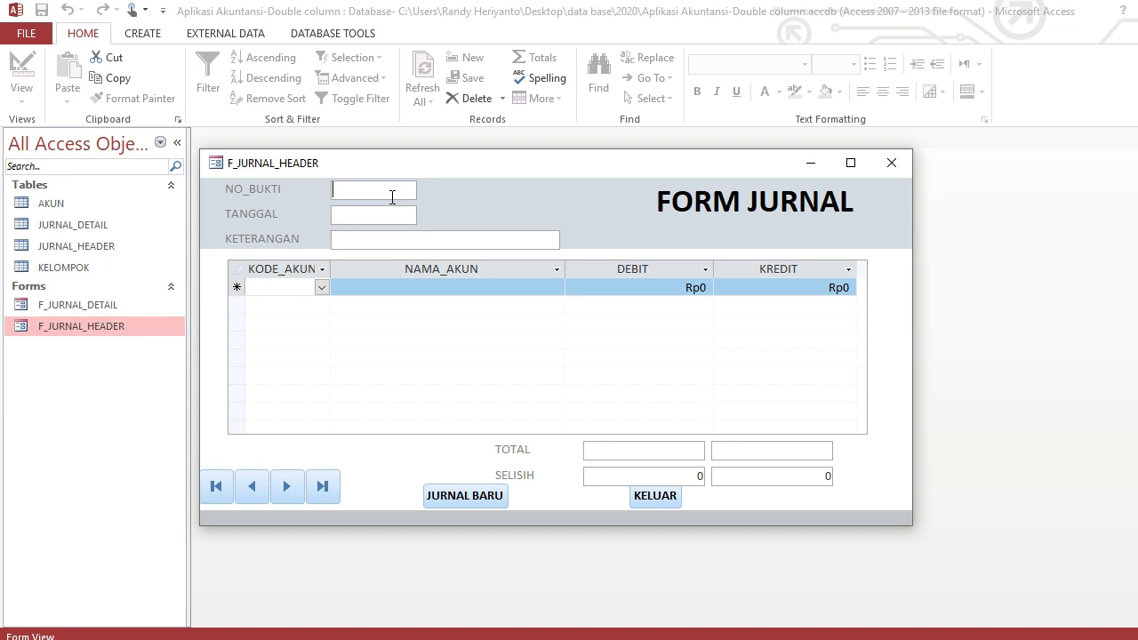
text(1)
key(Tab)
click(426, 214)
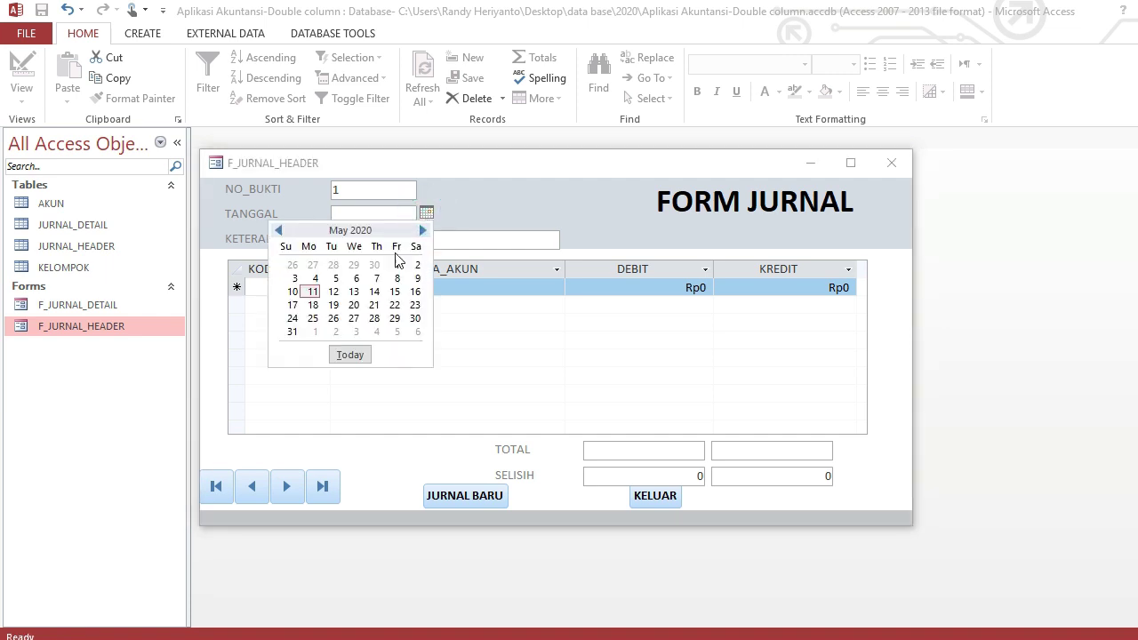
click(395, 266)
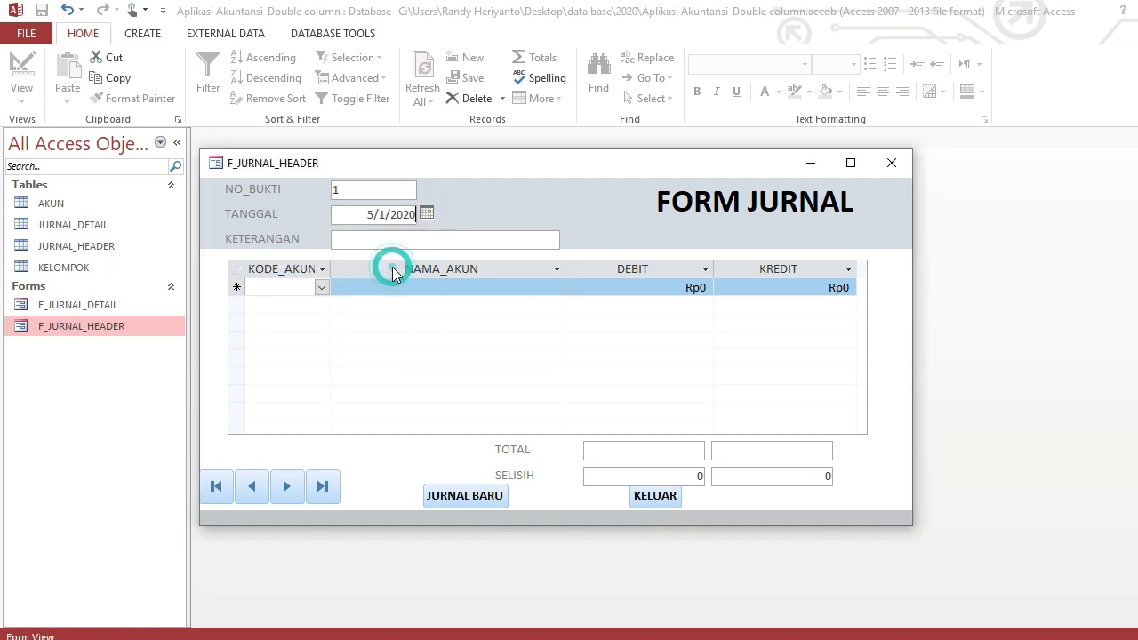
- Enter the first journal line for account 110 KAS with a debit of 80000
click(321, 287)
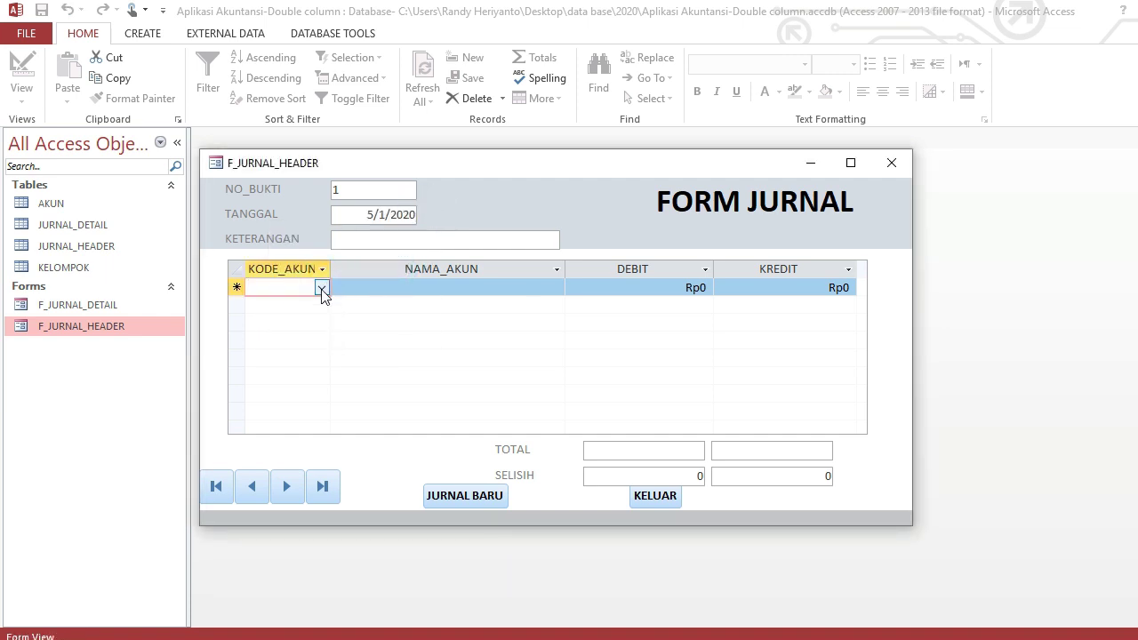
click(321, 303)
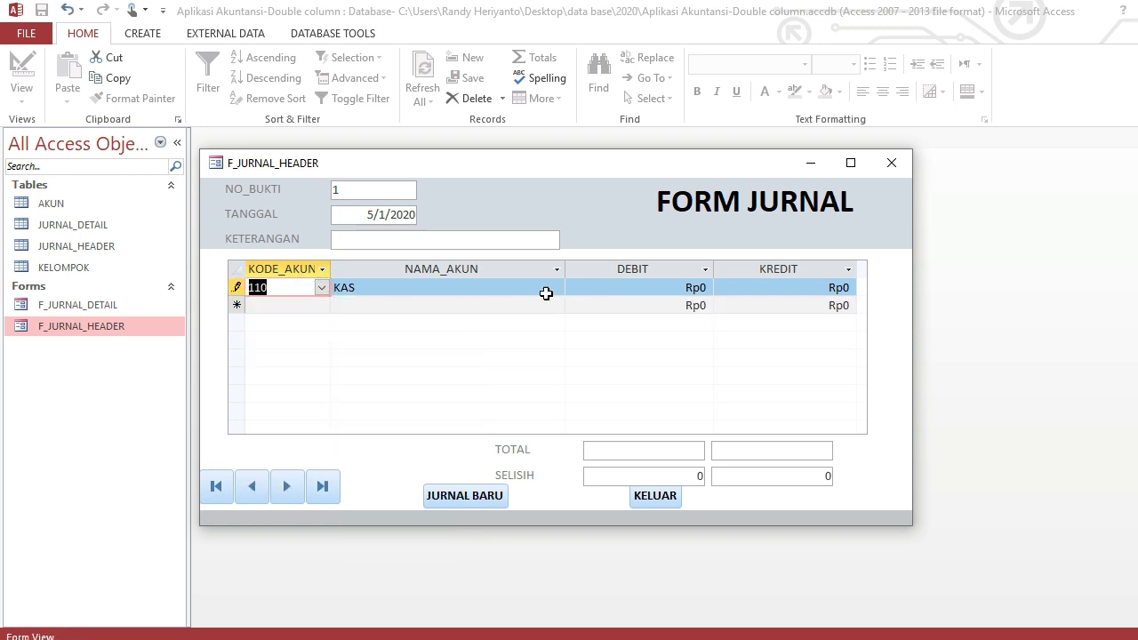
click(653, 287)
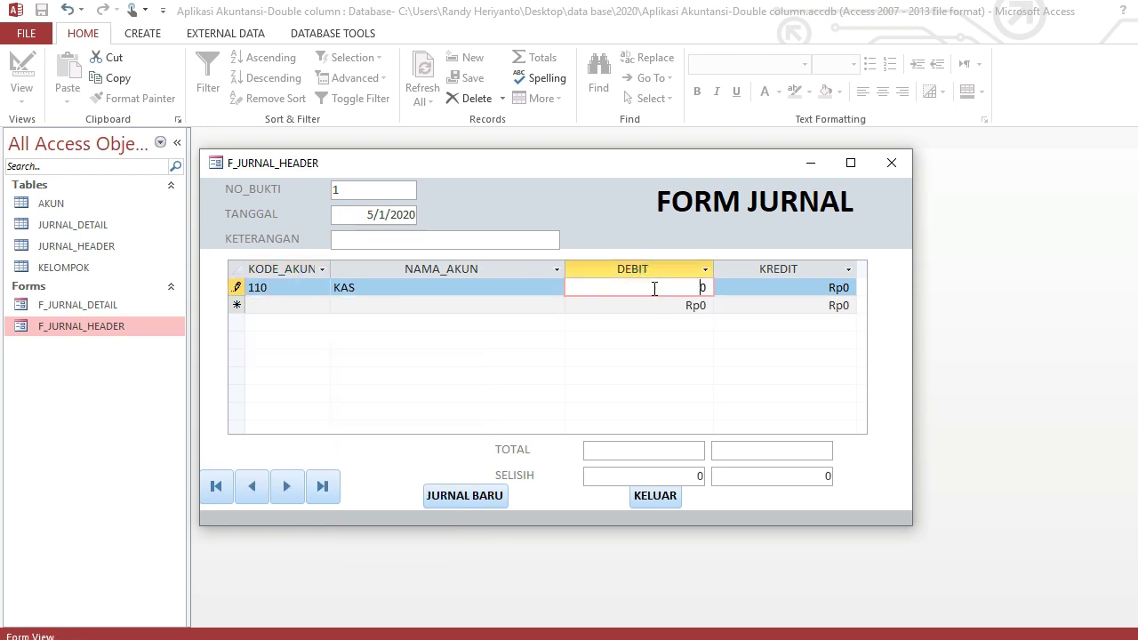
key(BackSpace)
text(80000)
key(Tab)
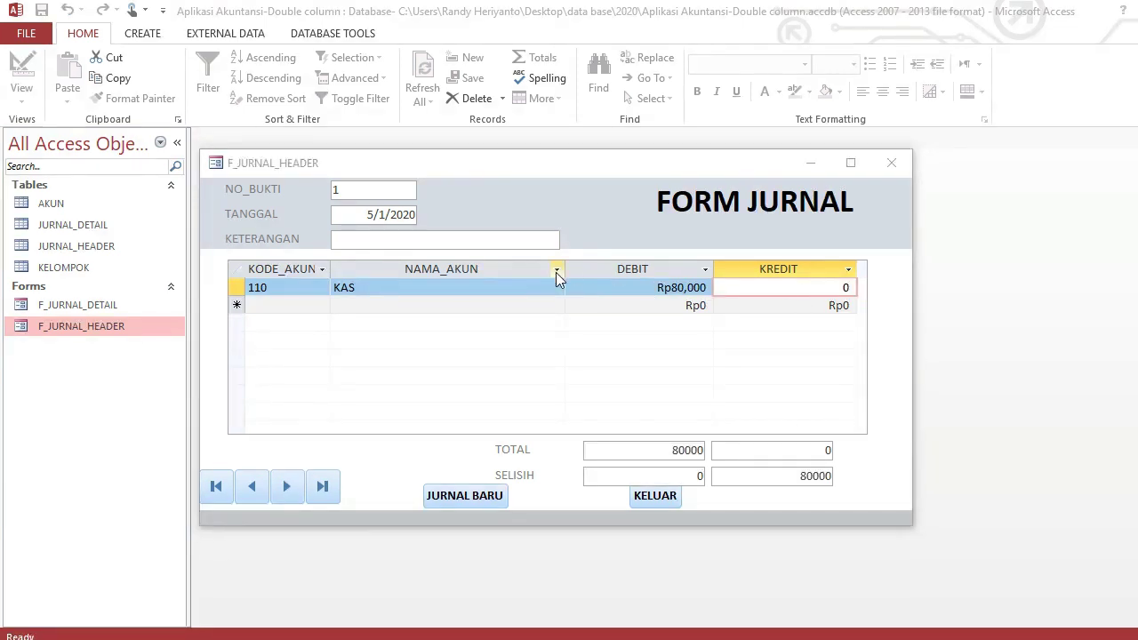
- Add a second journal line for account 410 PENDAPATAN HONOR with a credit of 100000
click(307, 305)
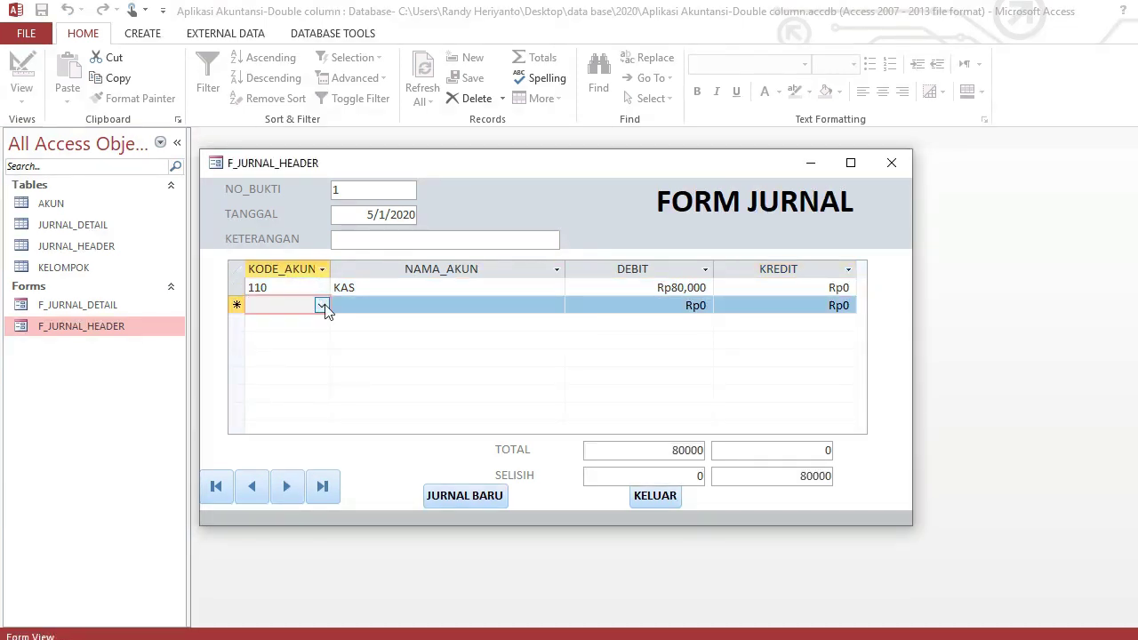
click(322, 306)
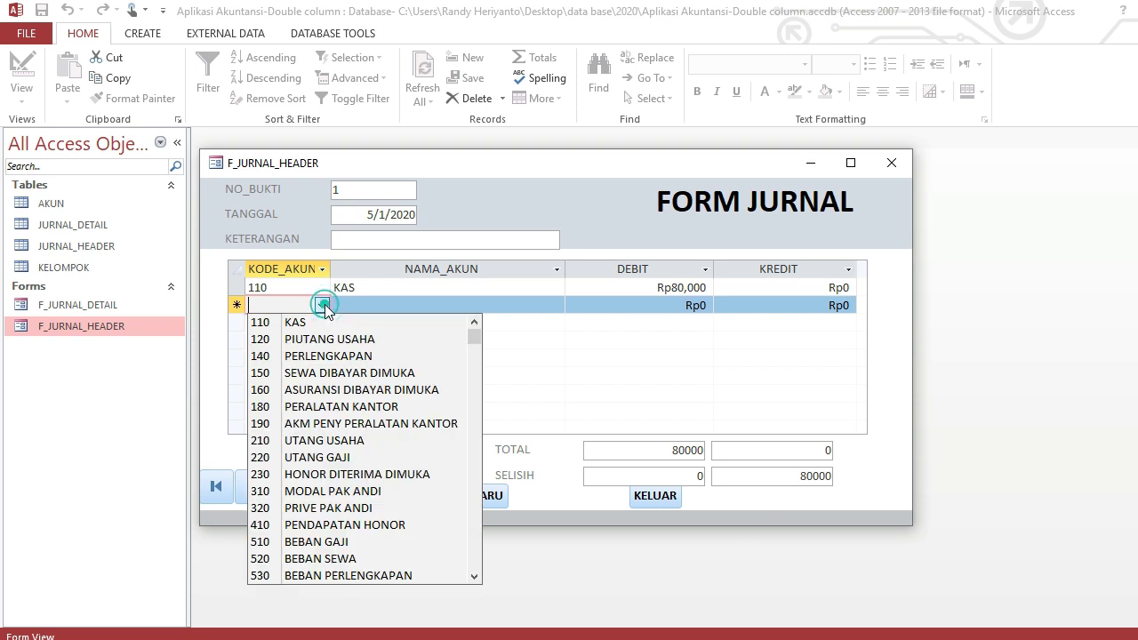
click(356, 525)
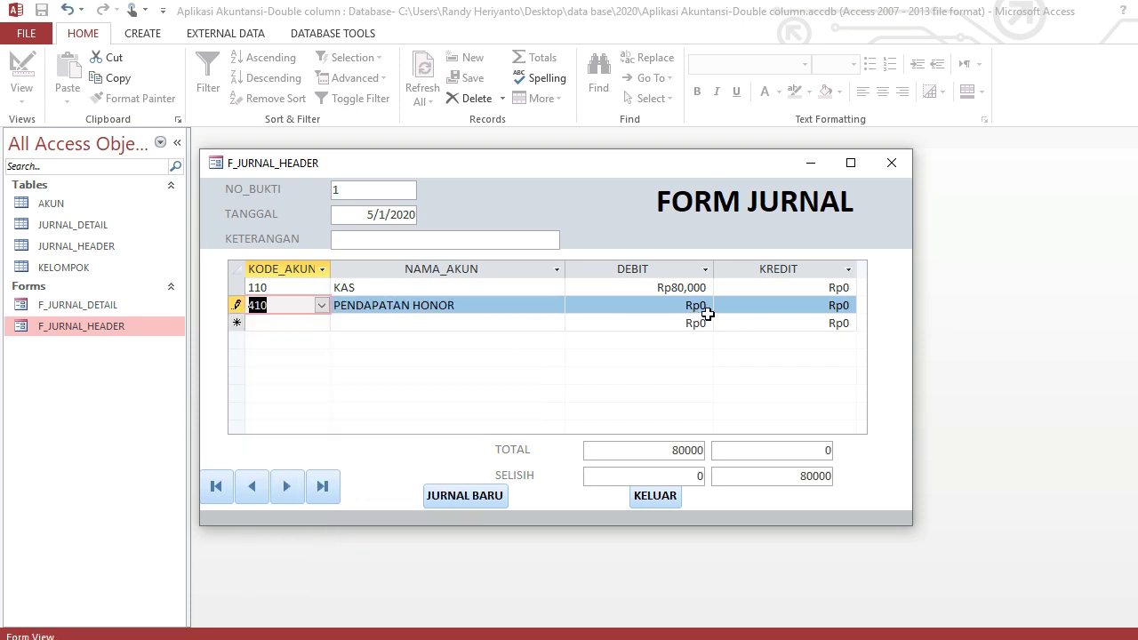
click(779, 303)
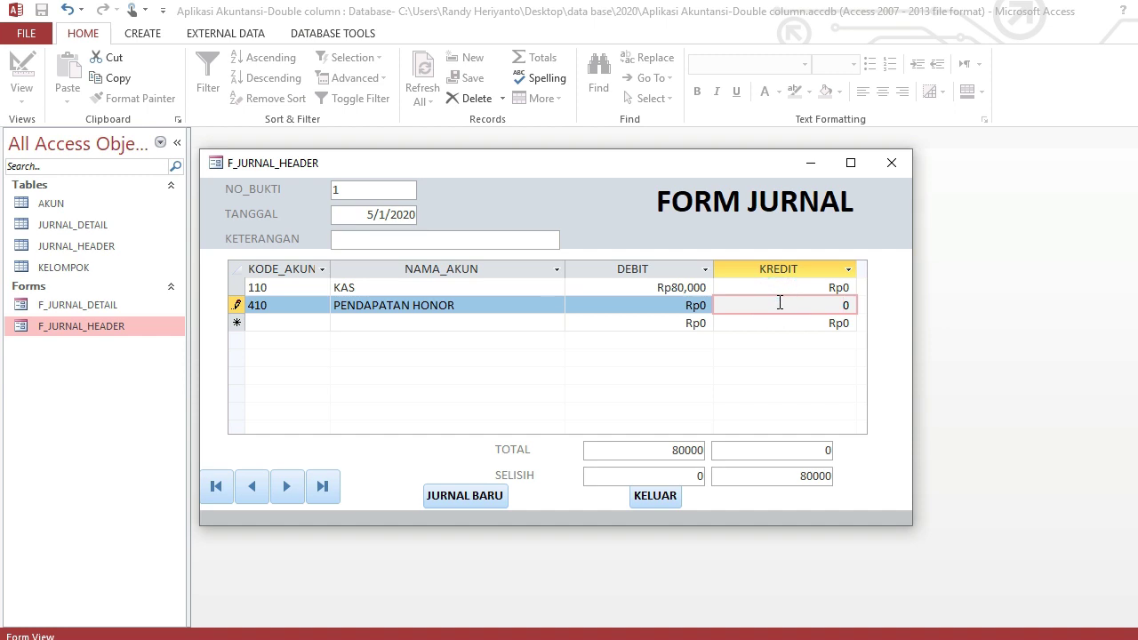
key(BackSpace)
text(100000)
key(Return)
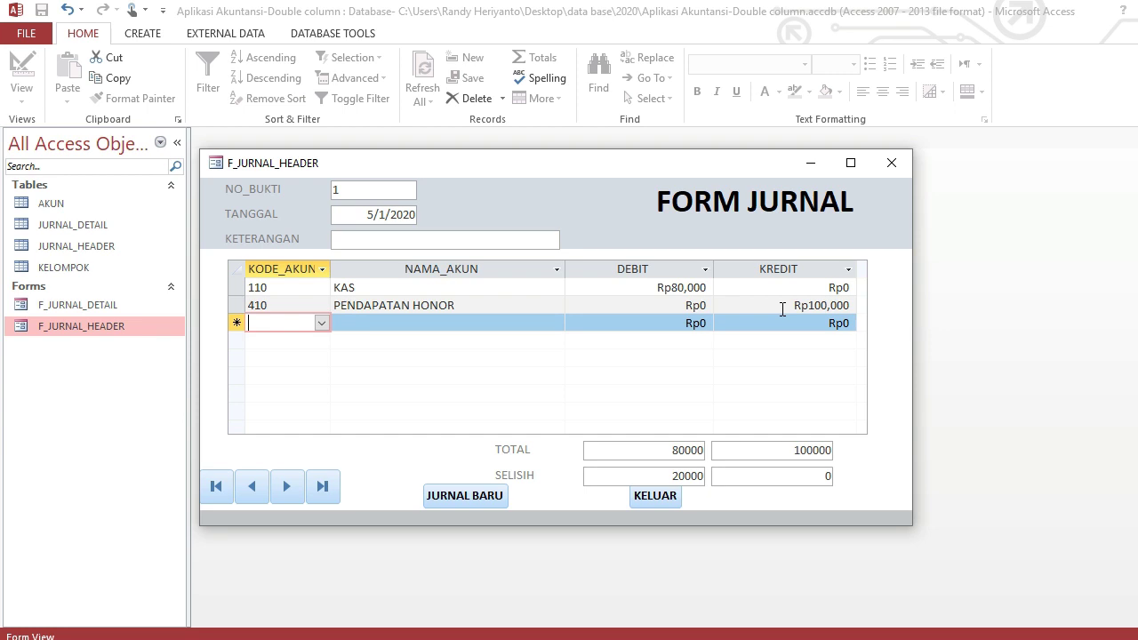
- Check the footer's credit total and debit-side SELISIH, and set the PENDAPATAN HONOR line's credit to 50000
click(745, 453)
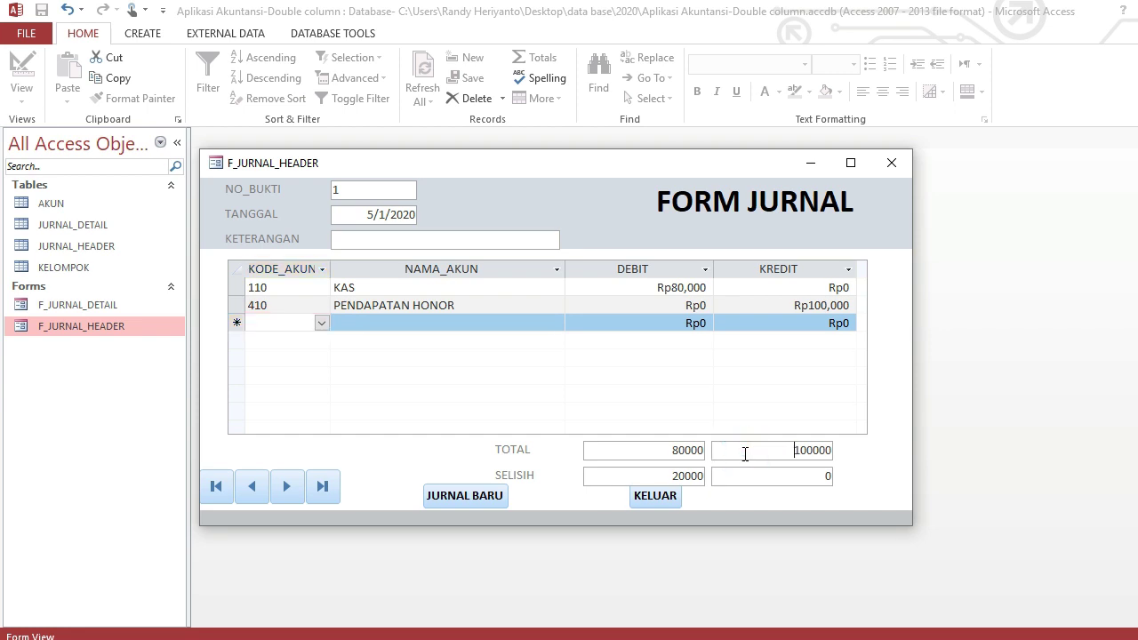
click(657, 476)
click(786, 307)
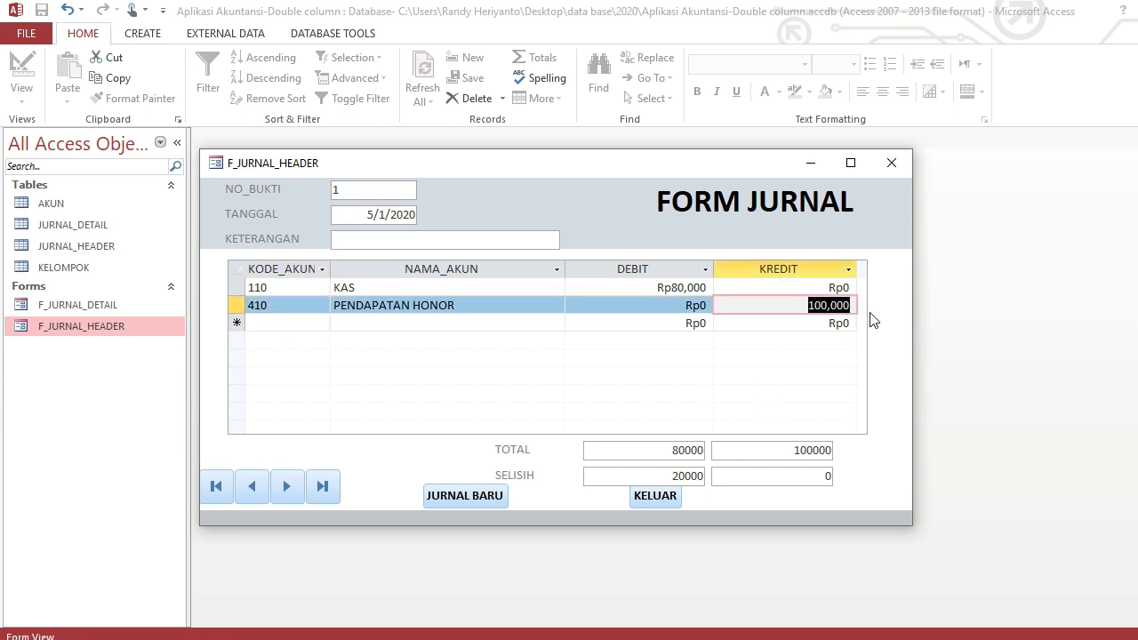
text(50000)
key(Return)
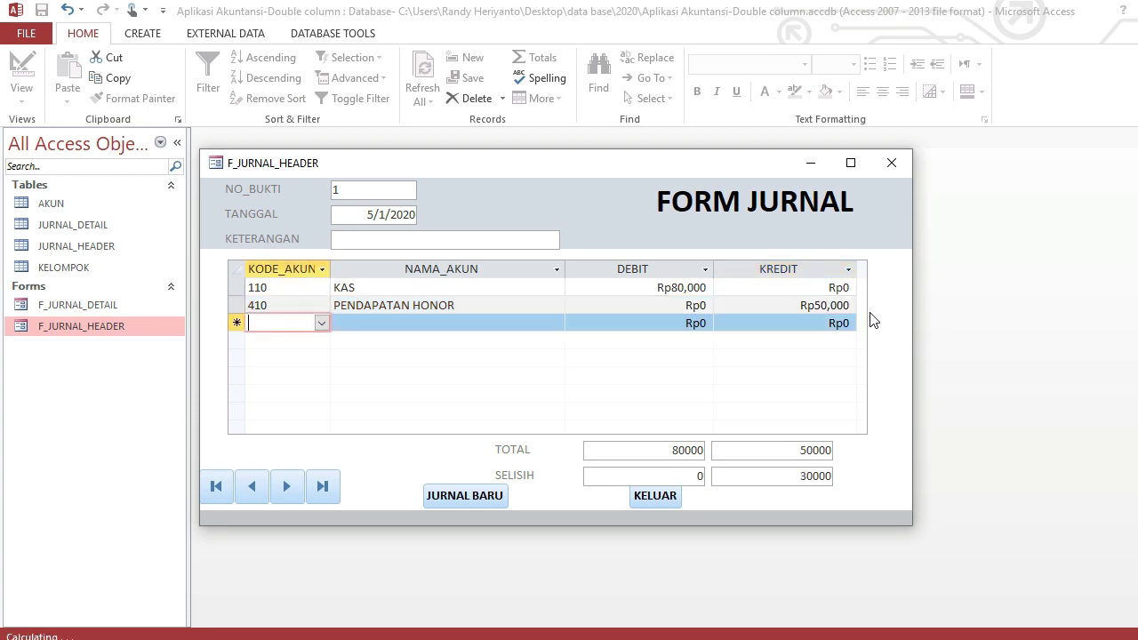
- Return the journal form to Design View and apply the KREDIT field's "Rp"#,##0;"(Rp"#,##0) format to the four footer TOTAL and SELISIH text boxes
click(792, 473)
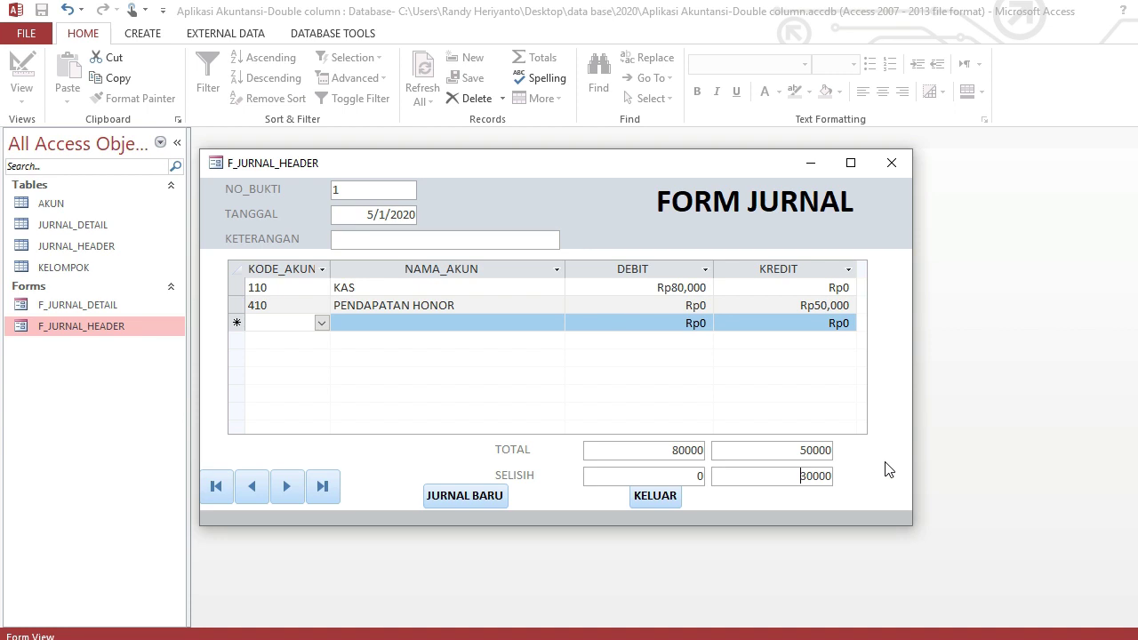
right_click(706, 227)
click(640, 278)
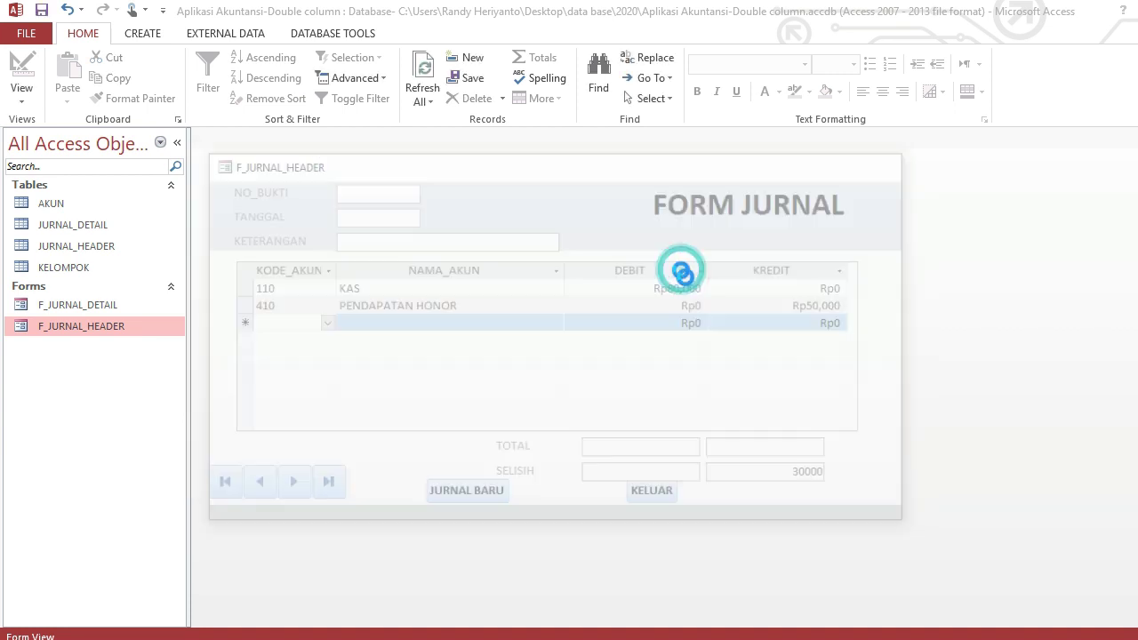
scroll(660, 339, down, 3)
click(636, 335)
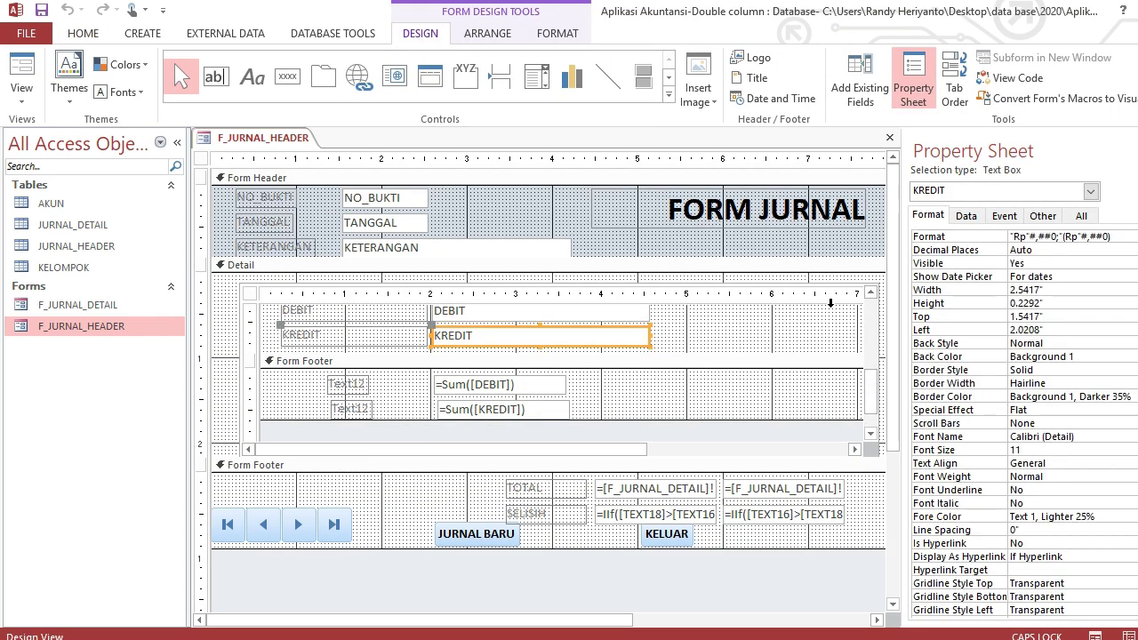
click(1115, 236)
drag(869, 483, 643, 527)
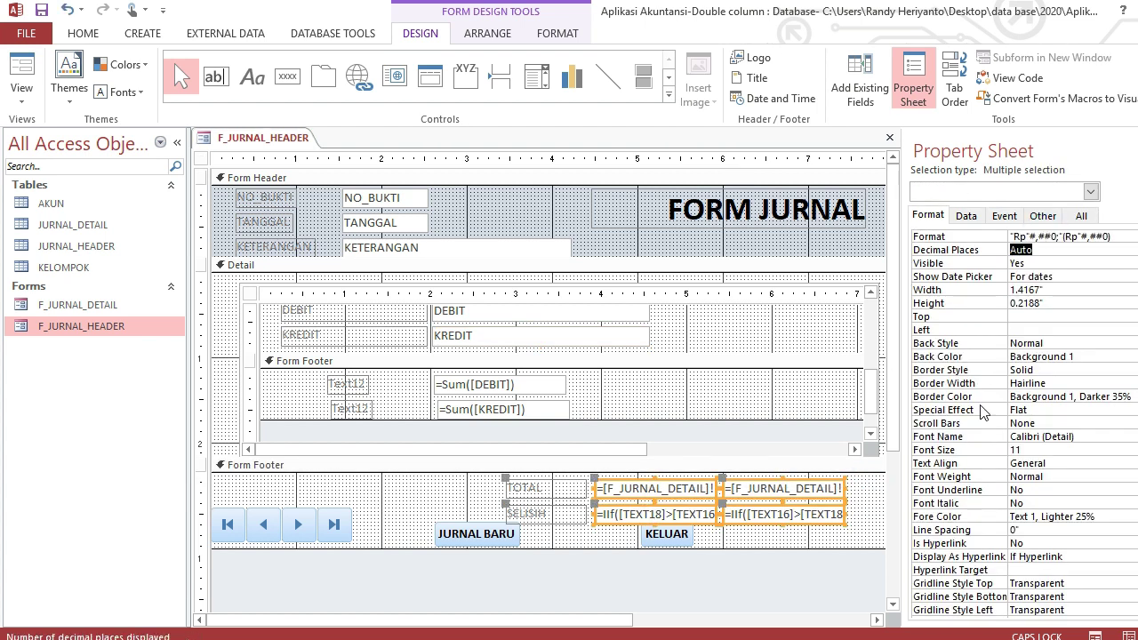
- Make the footer's TOTAL and SELISIH labels and values bold with black text, and color the SELISIH row's text red
drag(495, 478, 498, 503)
click(558, 34)
click(846, 526)
click(208, 91)
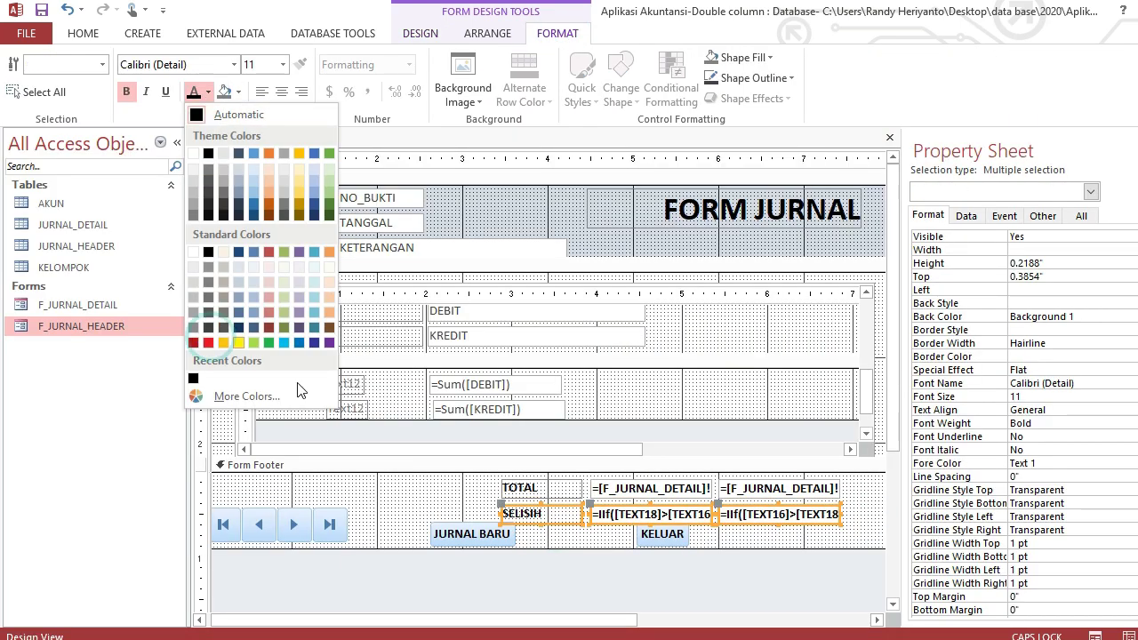
click(209, 342)
click(427, 506)
- Check the formatted footer in Form View, and close the journal form, saving changes to F_JURNAL_DETAIL and F_JURNAL_HEADER
click(83, 34)
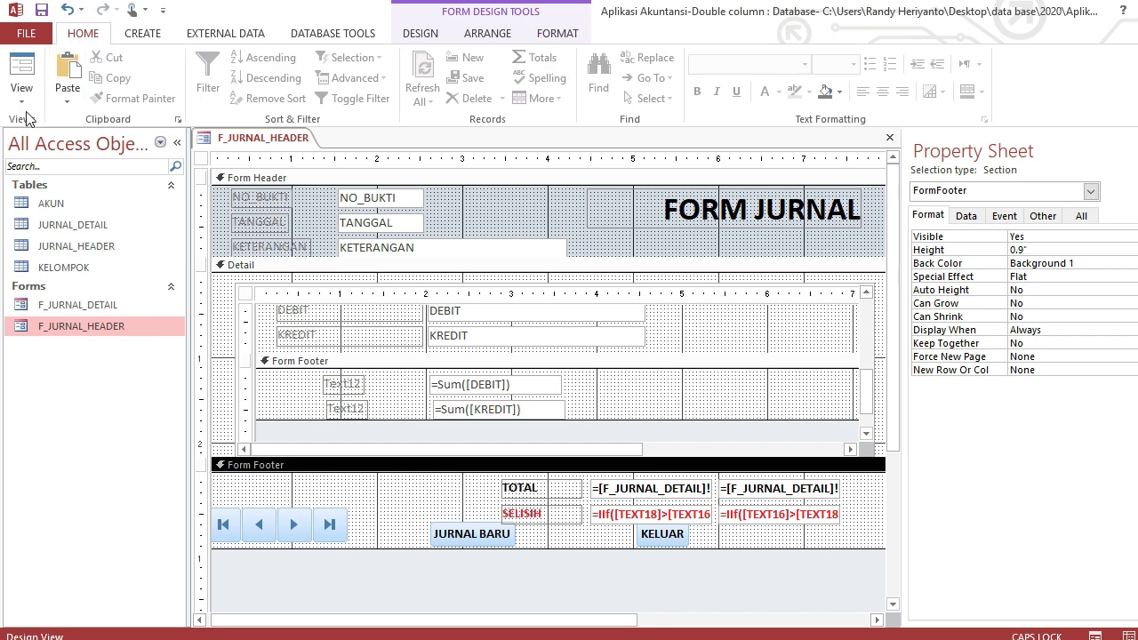
click(25, 106)
click(55, 124)
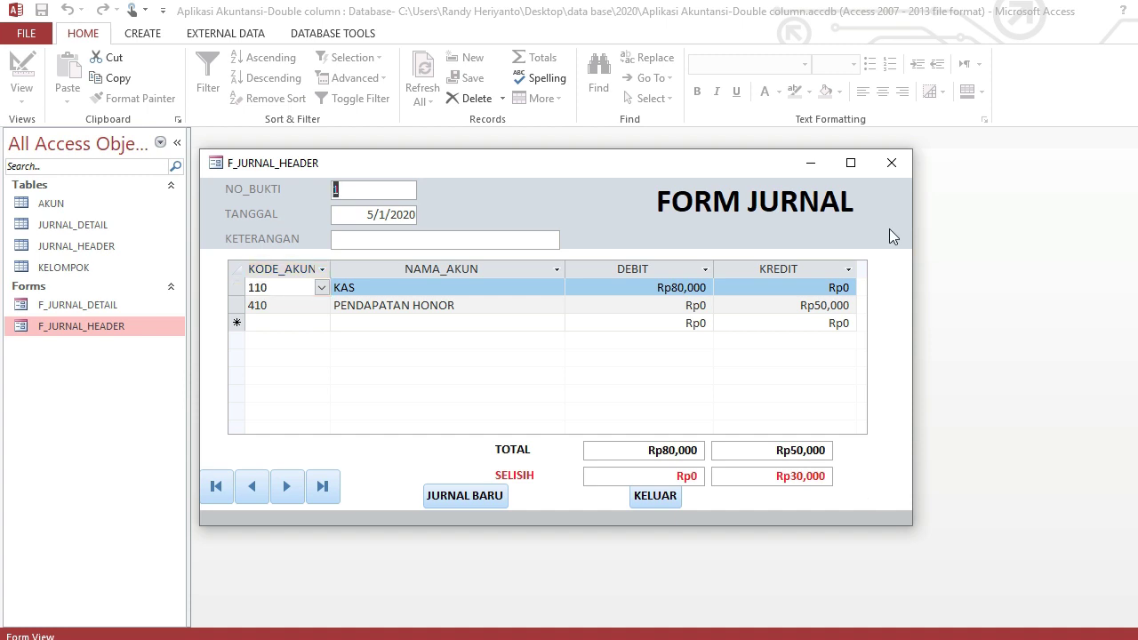
click(891, 171)
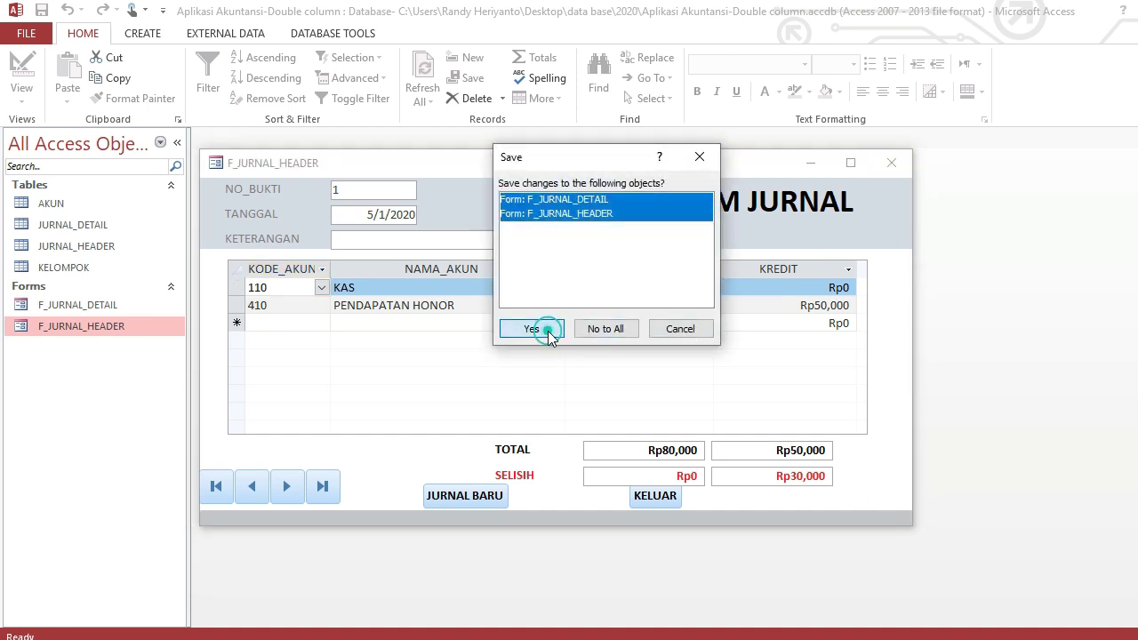
click(532, 329)
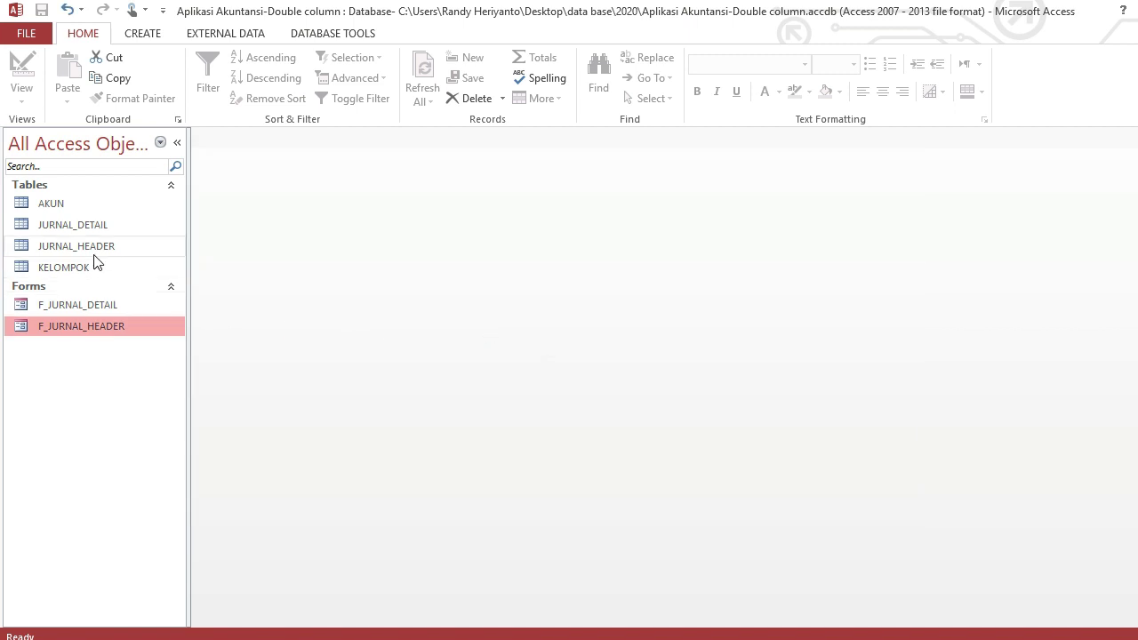
- Delete the test journal record with NO_BUKTI 1 and its related records from the JURNAL_HEADER table, and close the table
double_click(38, 249)
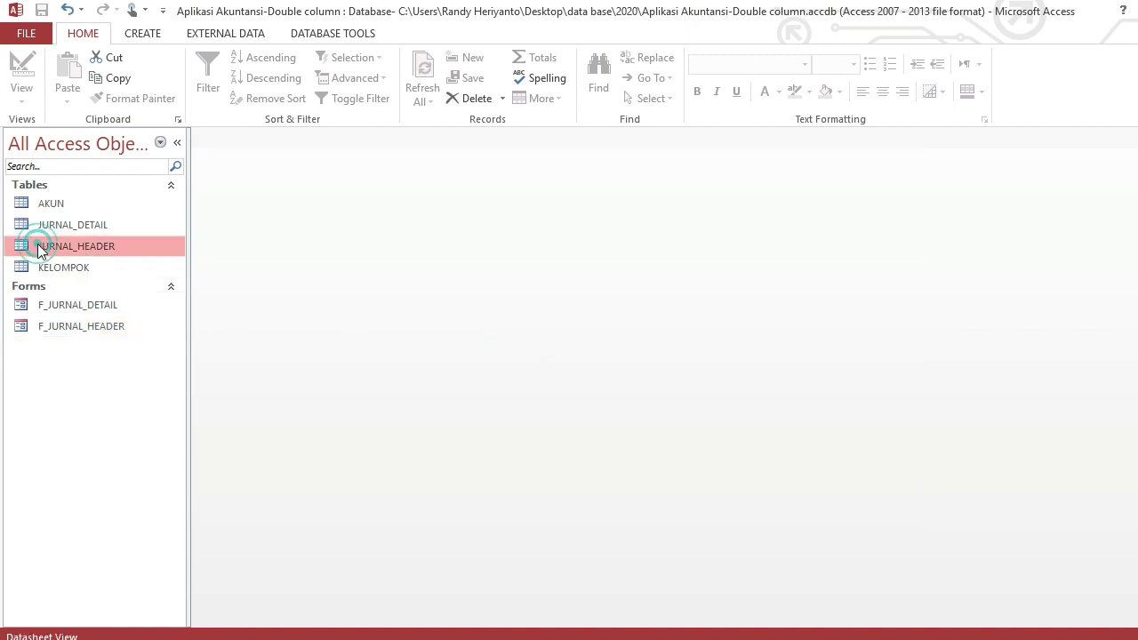
click(198, 175)
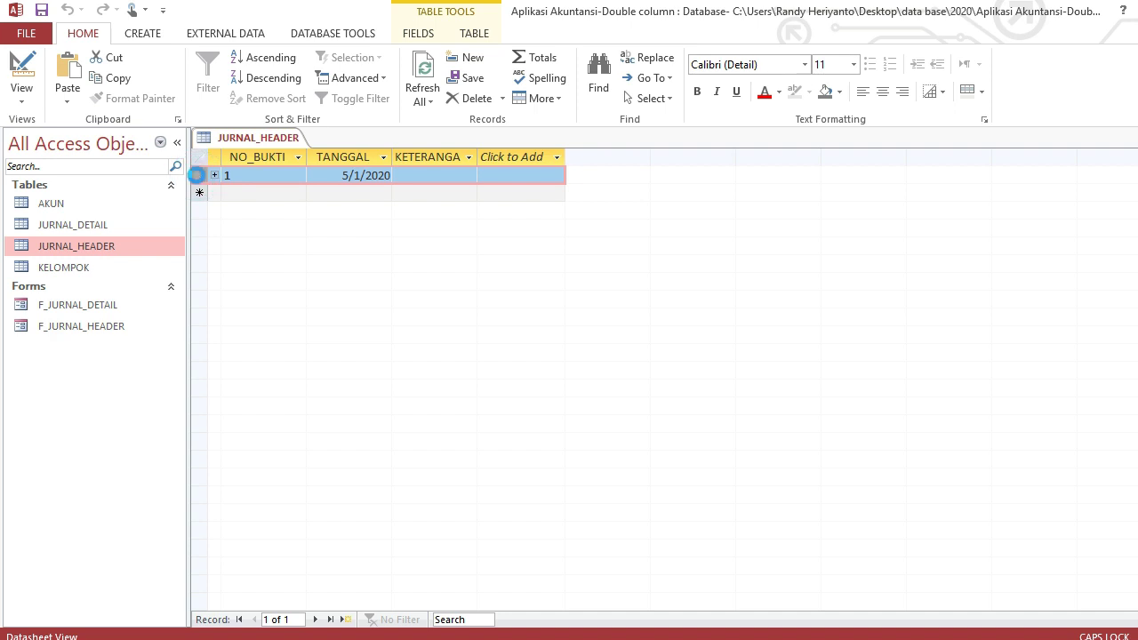
key(Delete)
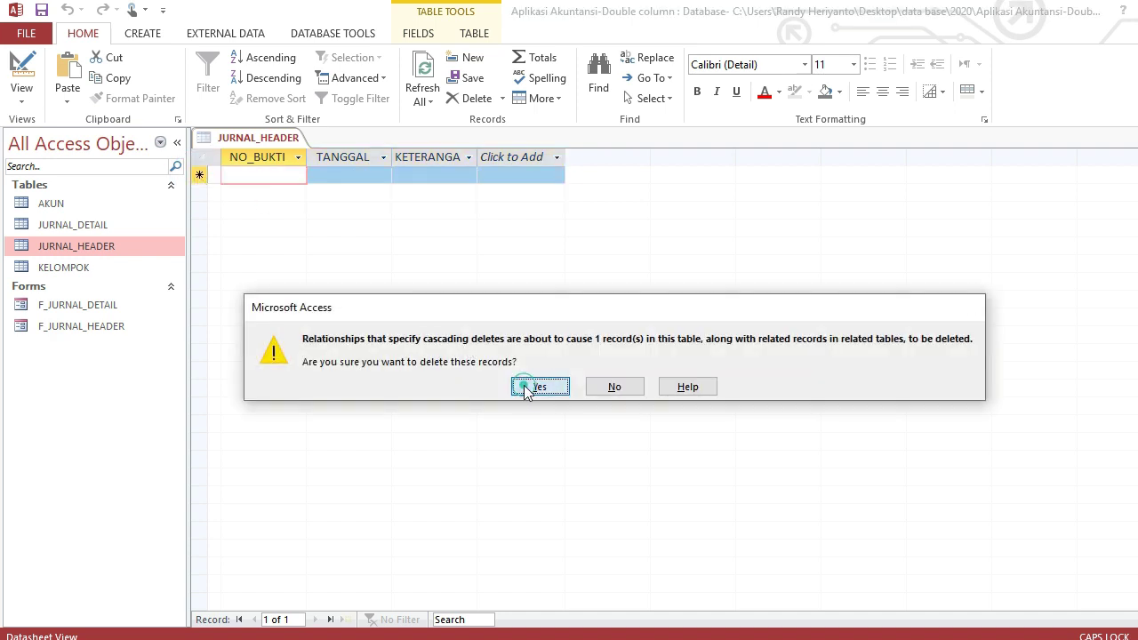
click(539, 385)
right_click(267, 140)
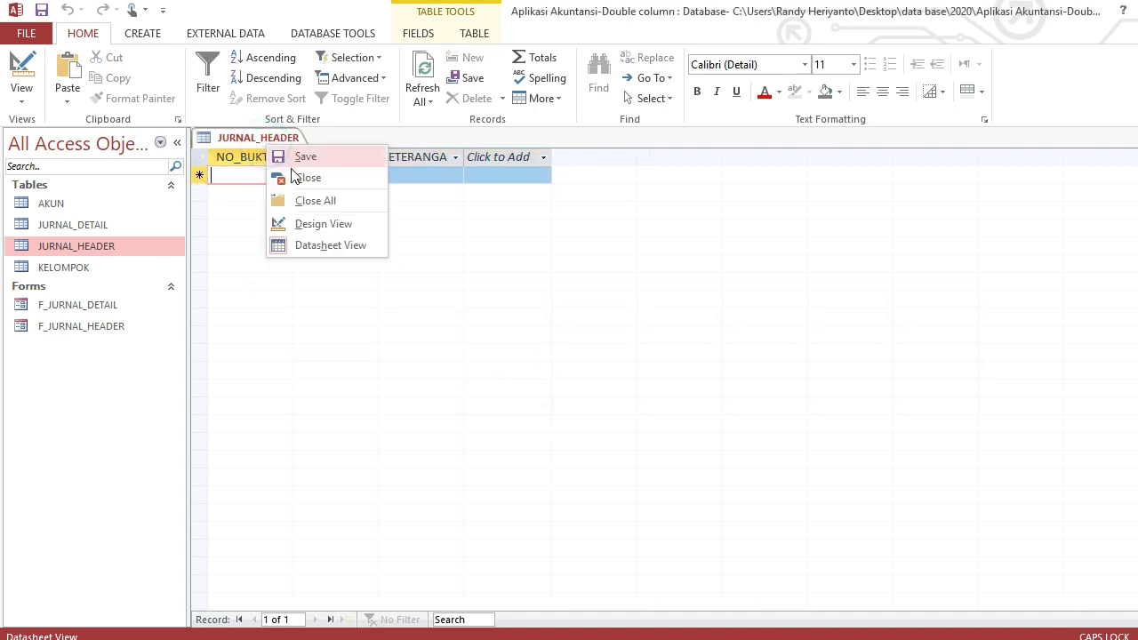
click(286, 174)
- Check the JURNAL_DETAIL table for leftover journal lines, and reopen the F_JURNAL_HEADER form
click(46, 229)
double_click(47, 231)
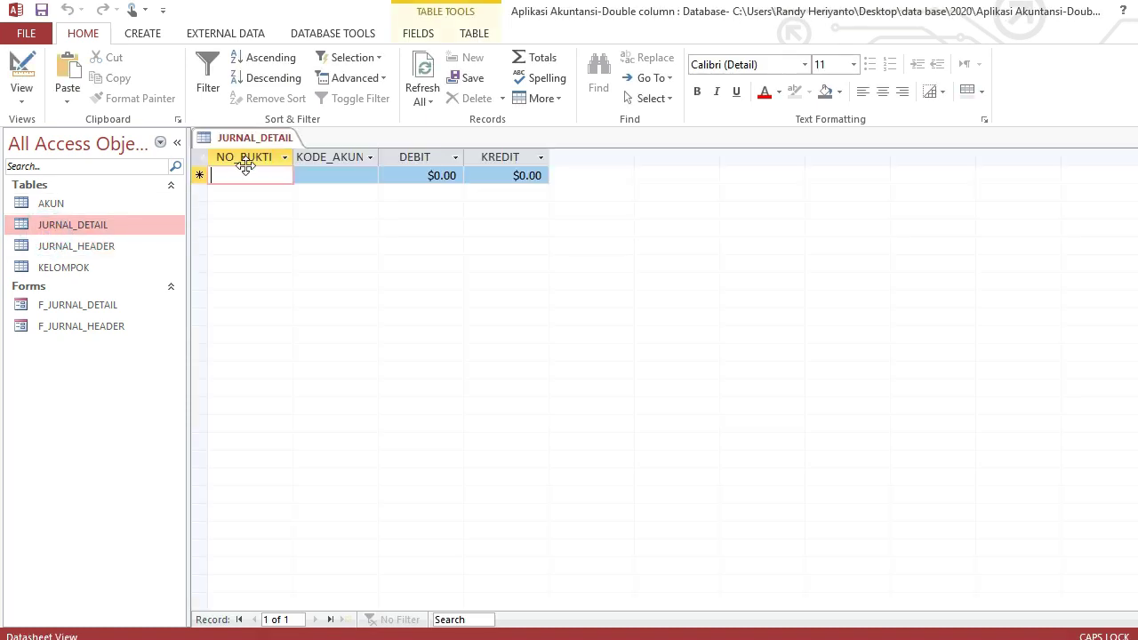
right_click(250, 140)
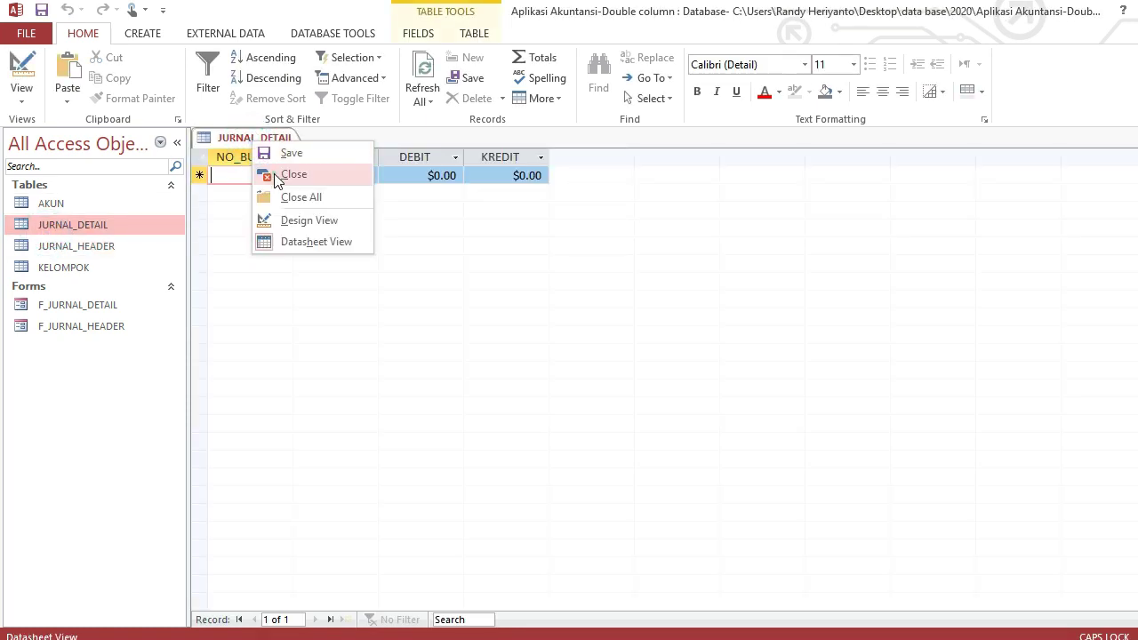
click(288, 173)
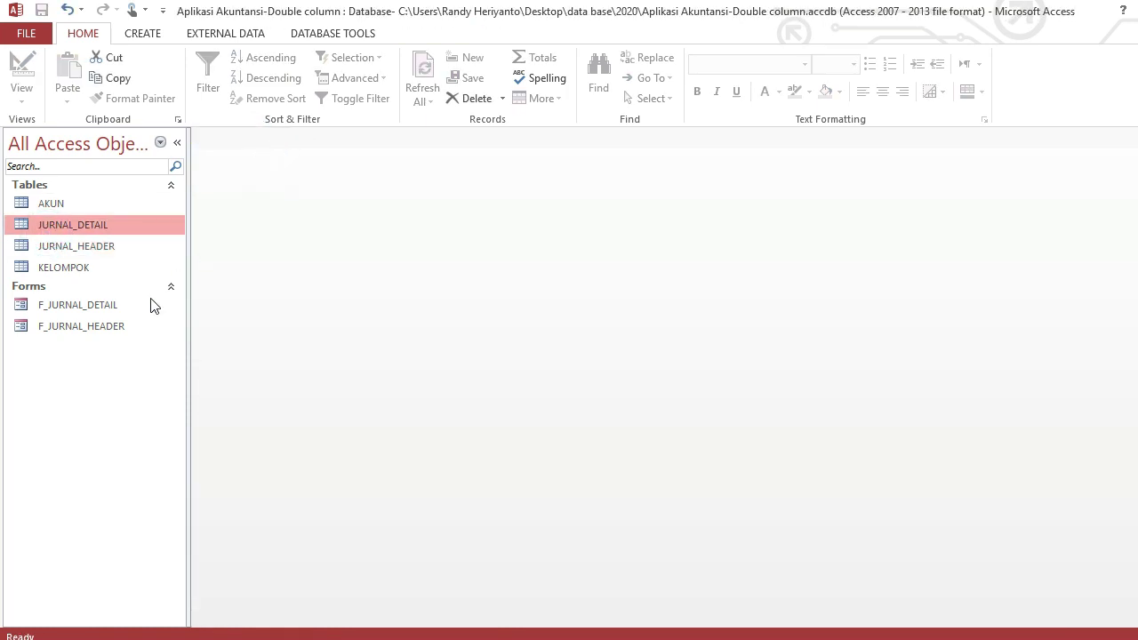
double_click(90, 329)
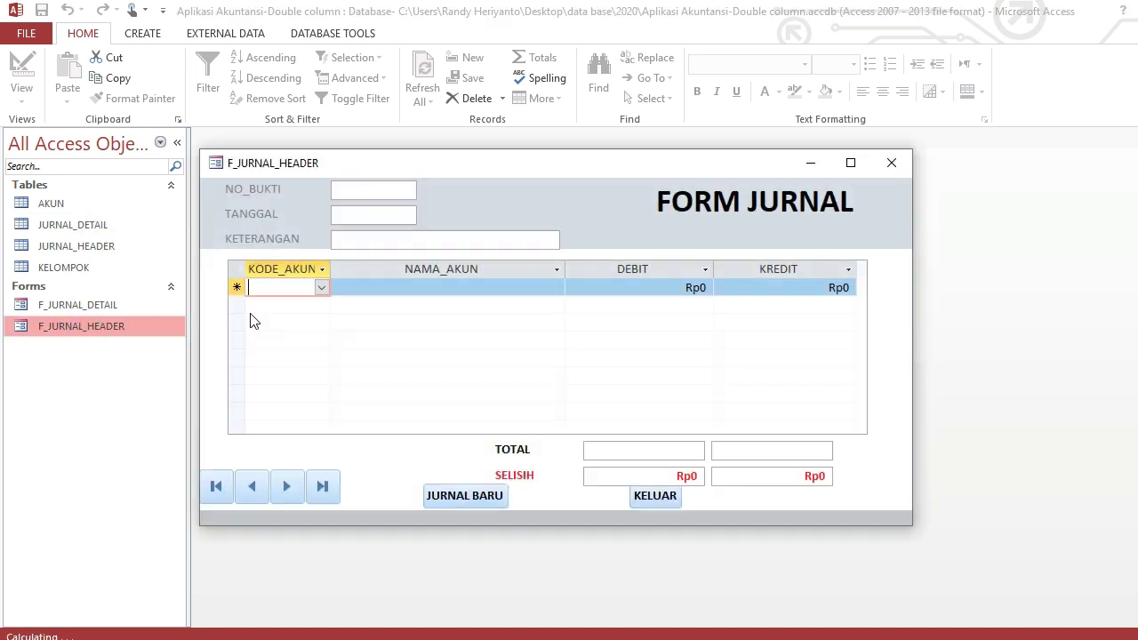
click(624, 212)
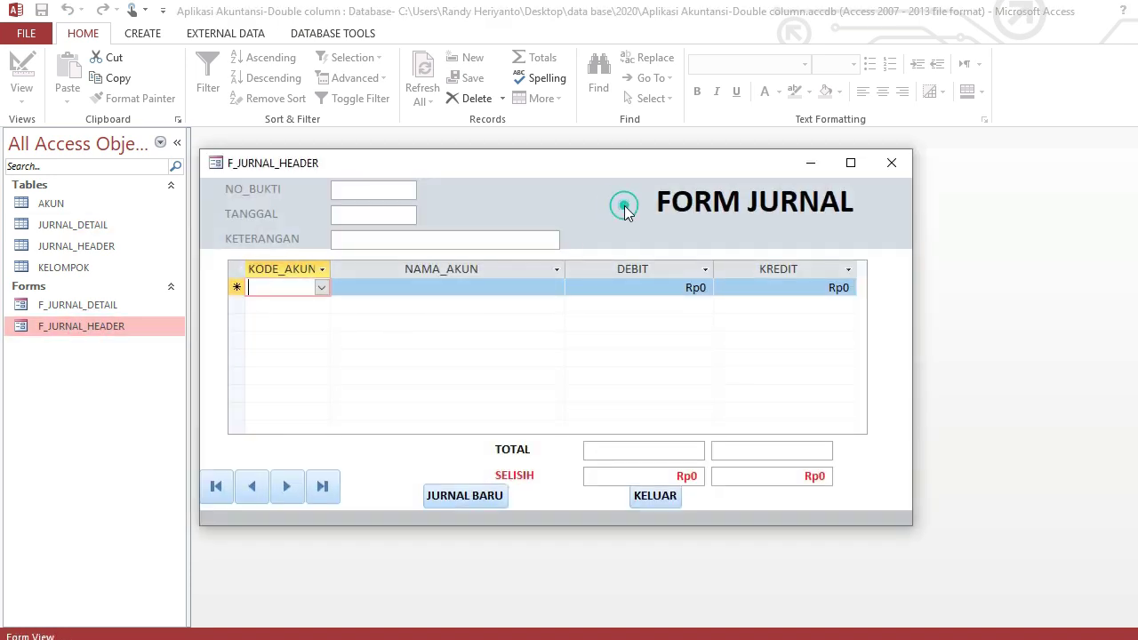